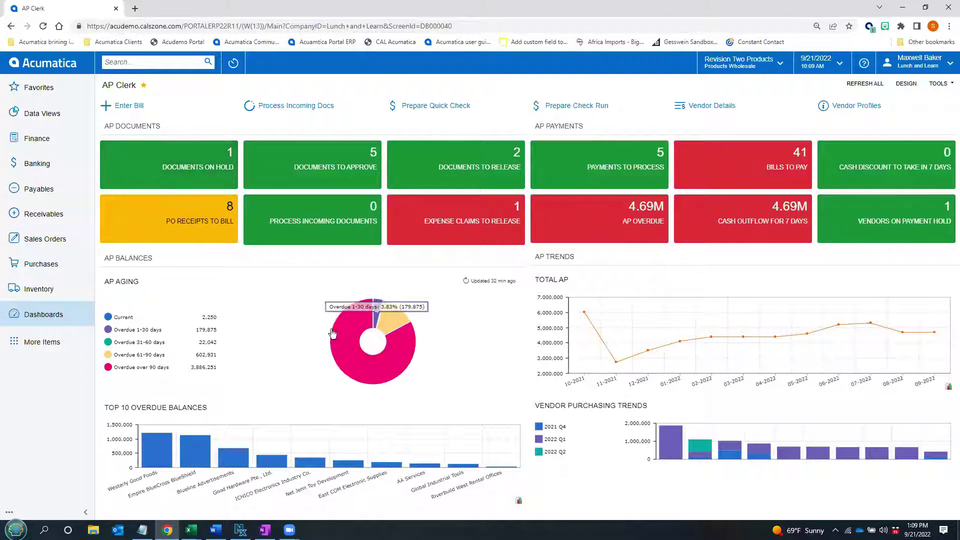
Open the bill entry form from the AP Clerk dashboard's Enter Bill link and return to the dashboard
{"action": "mouse_move", "coordinate": [353, 363]}
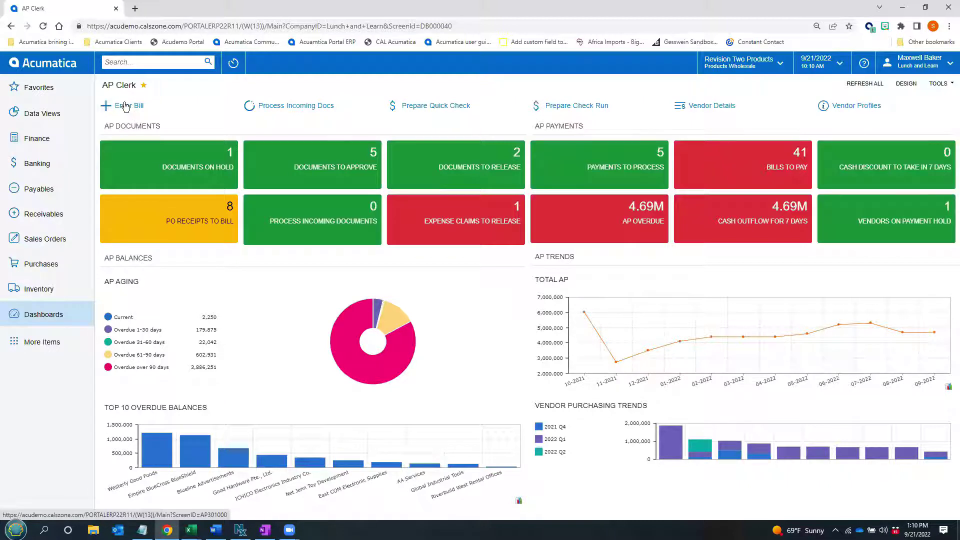
{"action": "left_click", "coordinate": [42, 264]}
{"action": "left_click", "coordinate": [33, 191]}
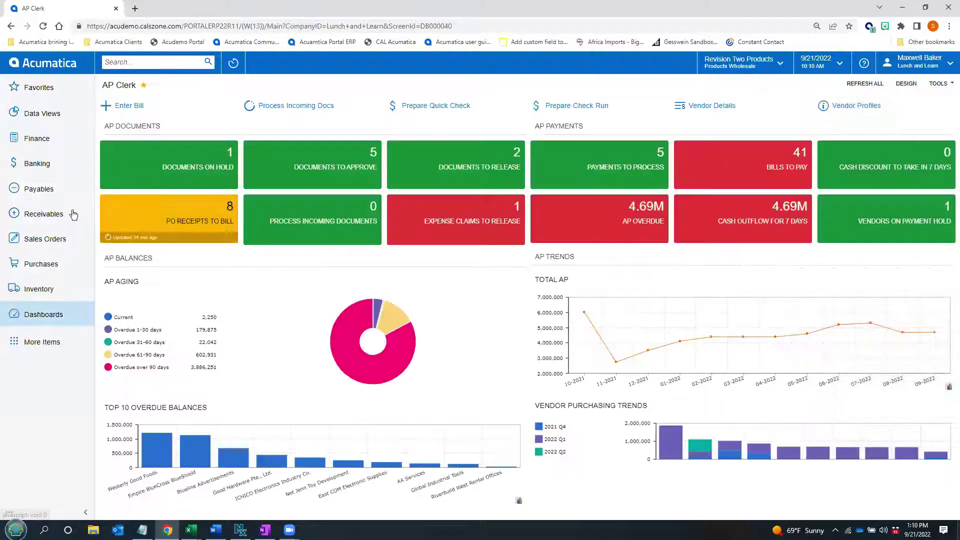
{"action": "left_click", "coordinate": [120, 108]}
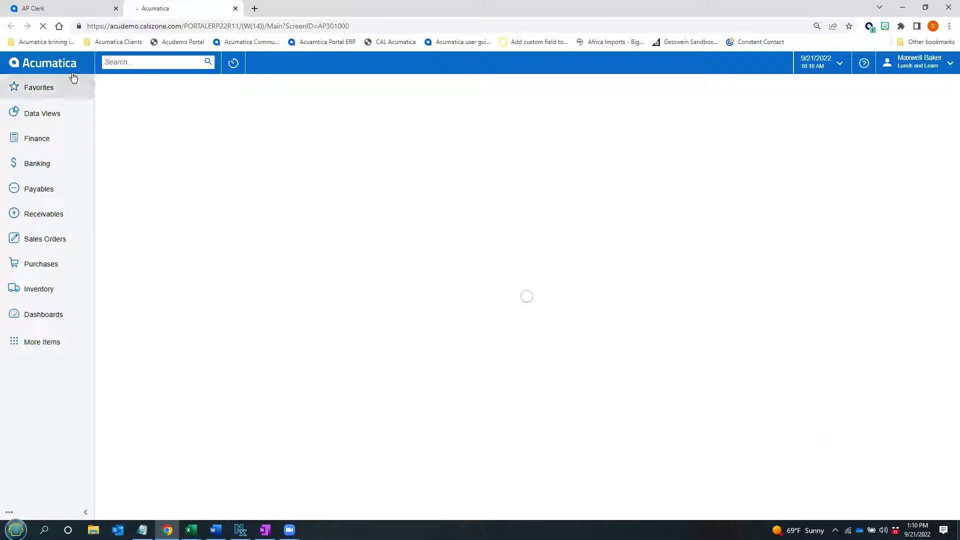
{"action": "left_click", "coordinate": [73, 8]}
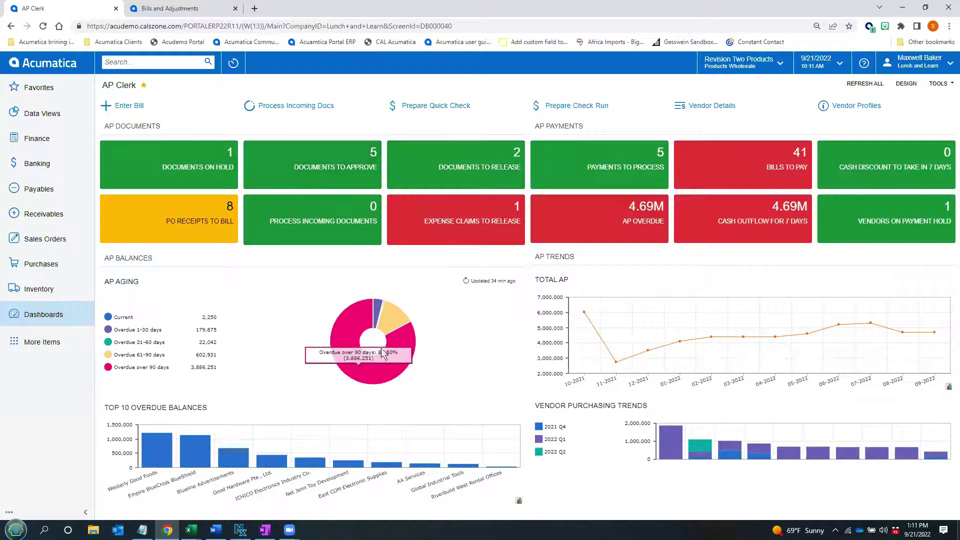
View the documents behind the Documents on Hold tile, and close that drilldown and the Bills and Adjustments page
{"action": "left_click", "coordinate": [175, 185]}
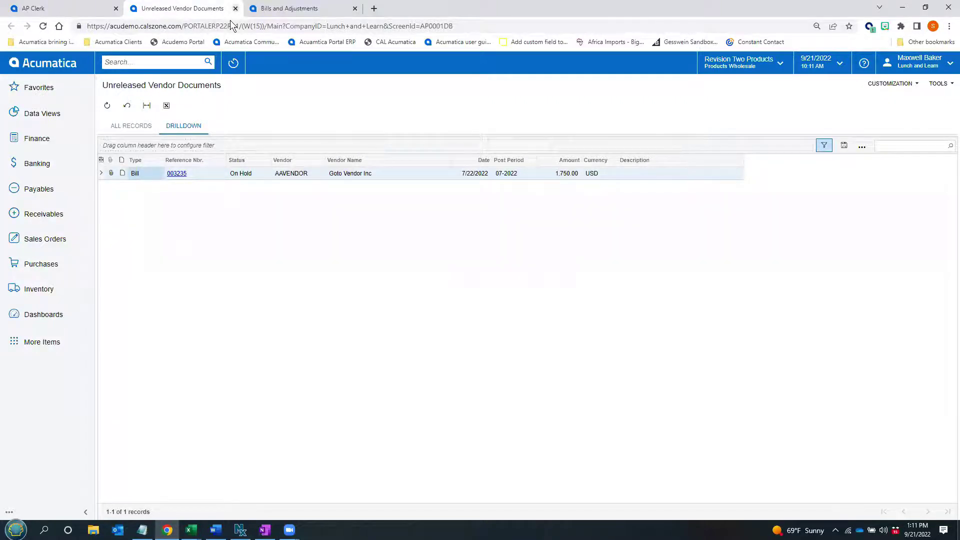
{"action": "left_click", "coordinate": [235, 8]}
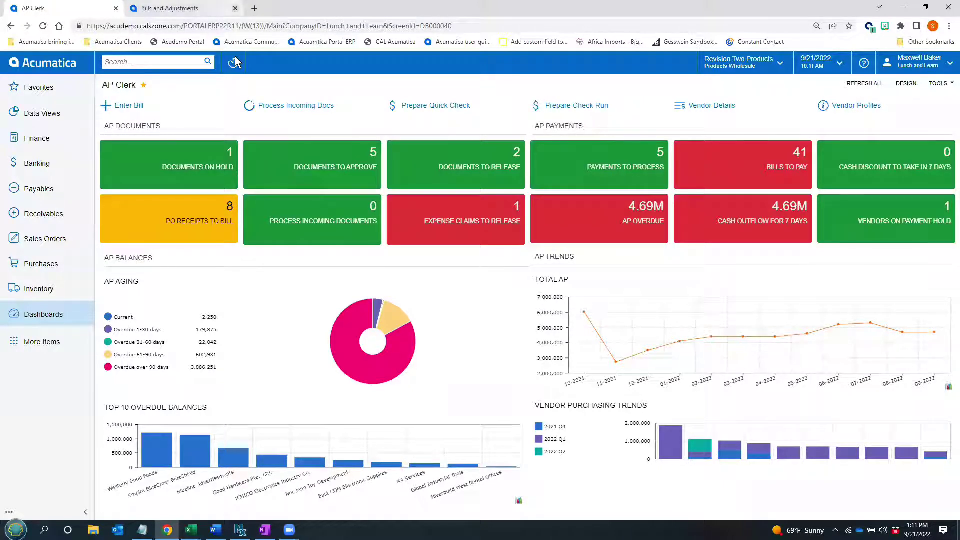
{"action": "left_click", "coordinate": [235, 8]}
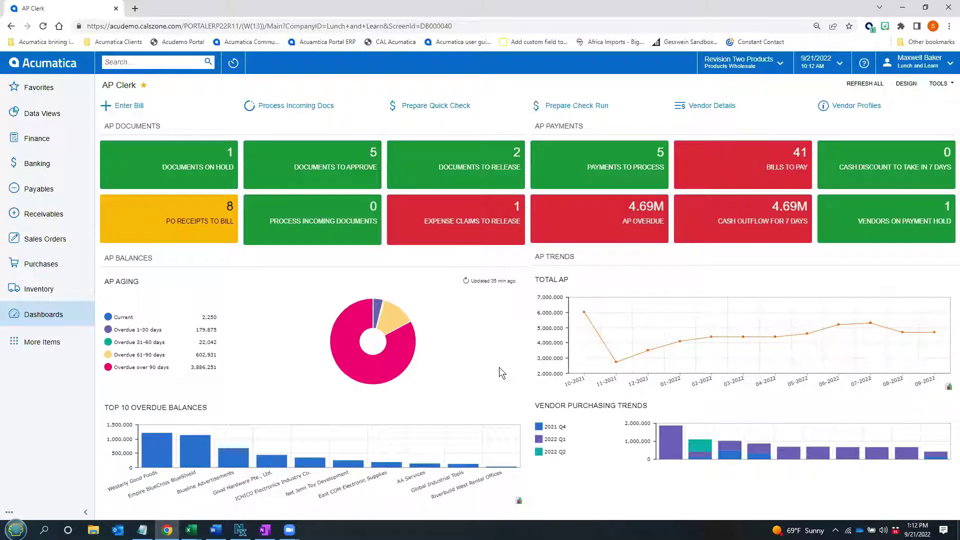
Switch the AP Clerk dashboard to design mode and start adding a widget below the vendor purchasing trends chart
{"action": "left_click", "coordinate": [905, 85]}
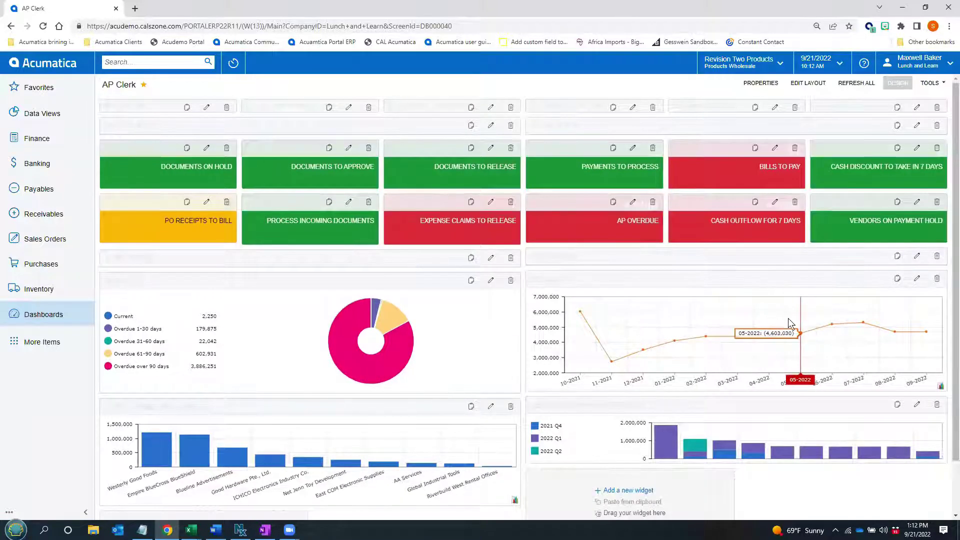
{"action": "scroll", "coordinate": [712, 368], "scroll_direction": "down", "scroll_amount": 2}
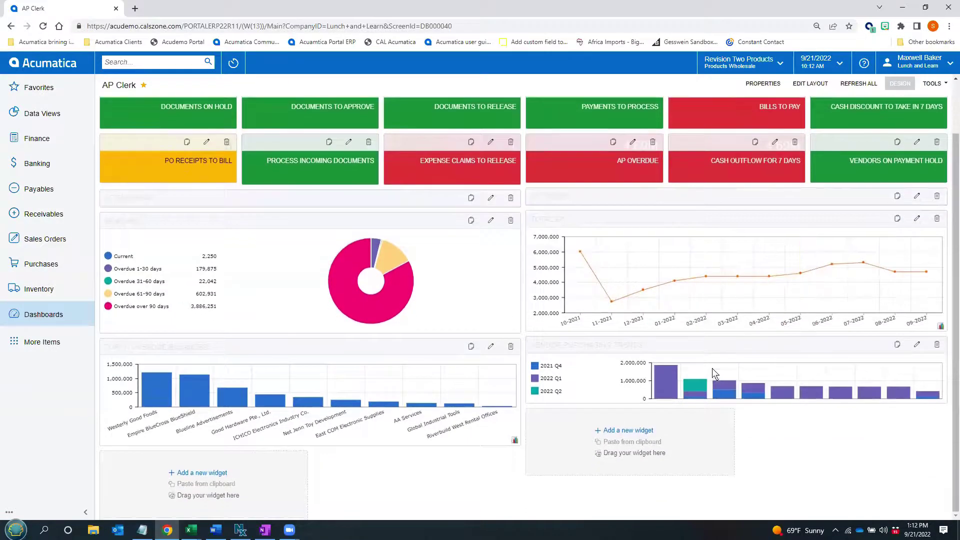
{"action": "left_click", "coordinate": [608, 431]}
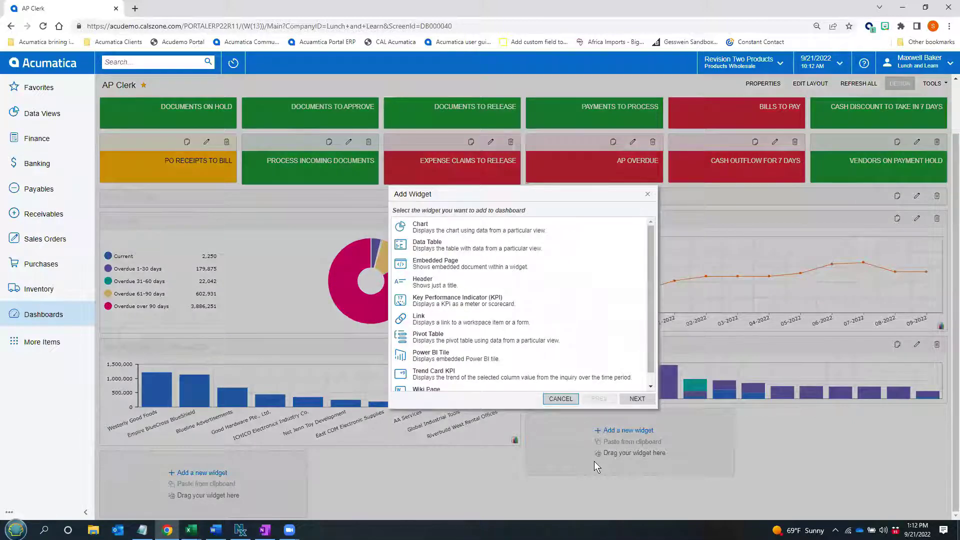
Examine the available widget types, from Chart and KPI to Pivot Table, Power BI Tile, Trend Card KPI and Wiki Page
{"action": "left_click", "coordinate": [416, 225]}
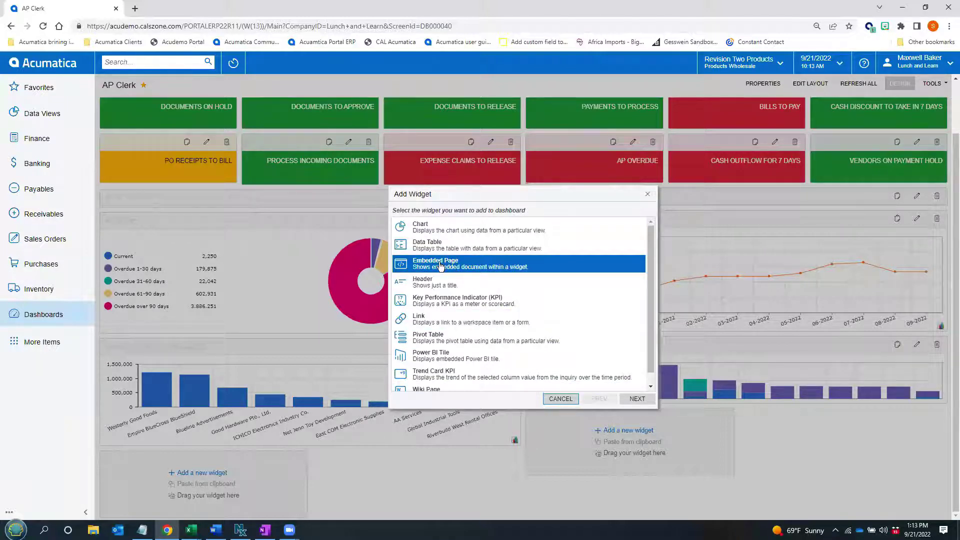
{"action": "left_click", "coordinate": [464, 306]}
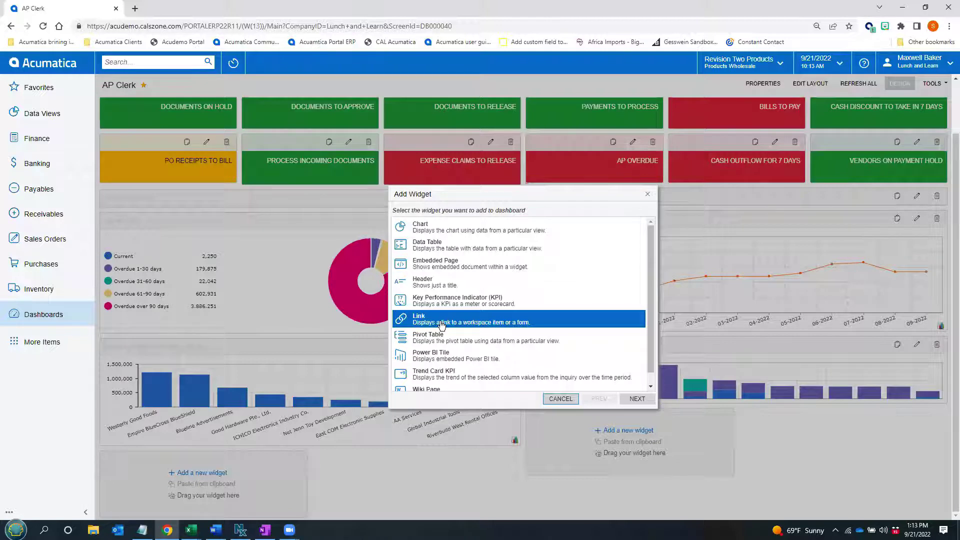
{"action": "left_click", "coordinate": [444, 338]}
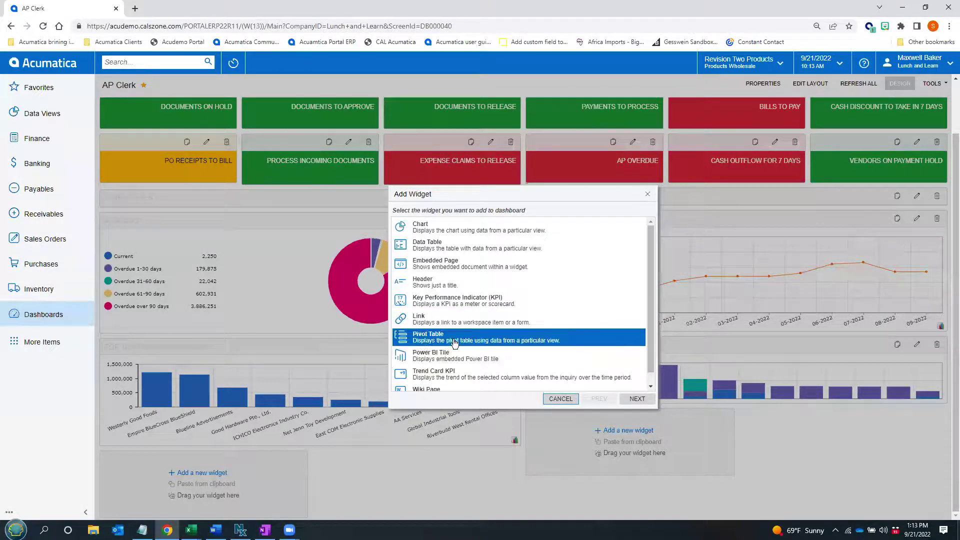
{"action": "left_click", "coordinate": [449, 359]}
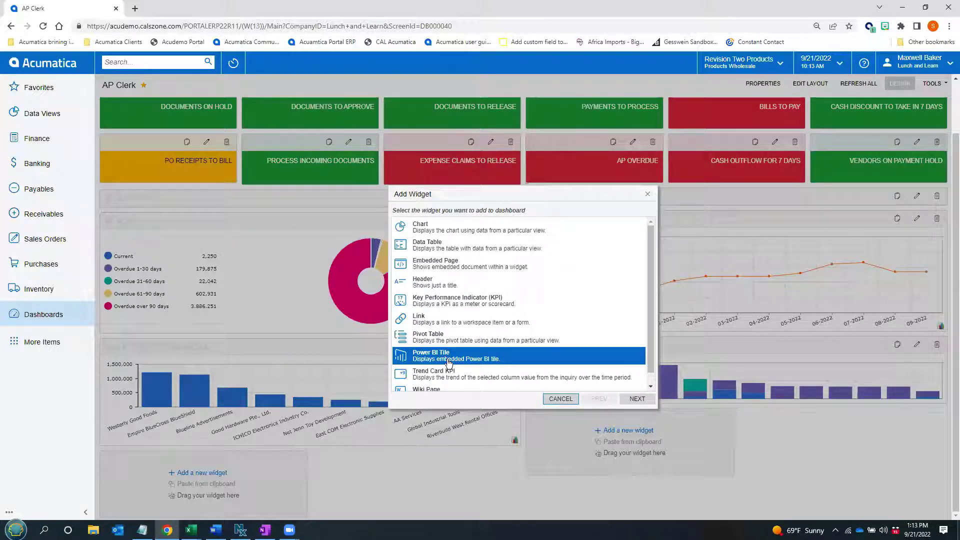
{"action": "scroll", "coordinate": [447, 368], "scroll_direction": "down", "scroll_amount": 1}
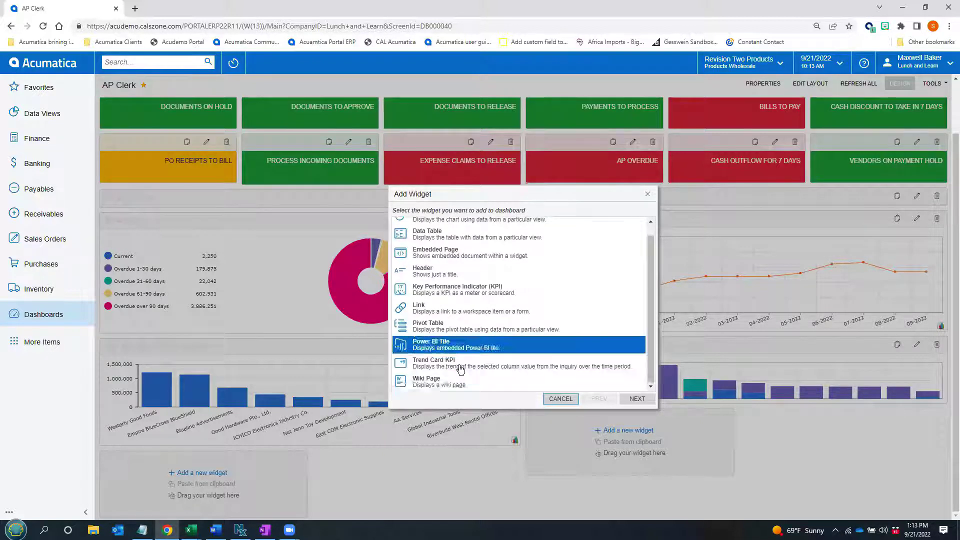
{"action": "left_click", "coordinate": [512, 366]}
{"action": "left_click", "coordinate": [425, 386]}
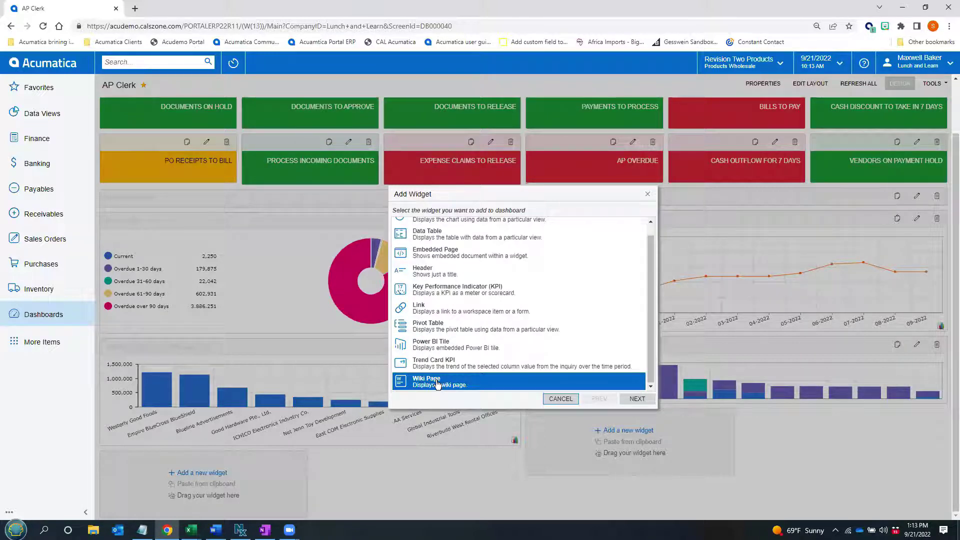
{"action": "left_click", "coordinate": [452, 345]}
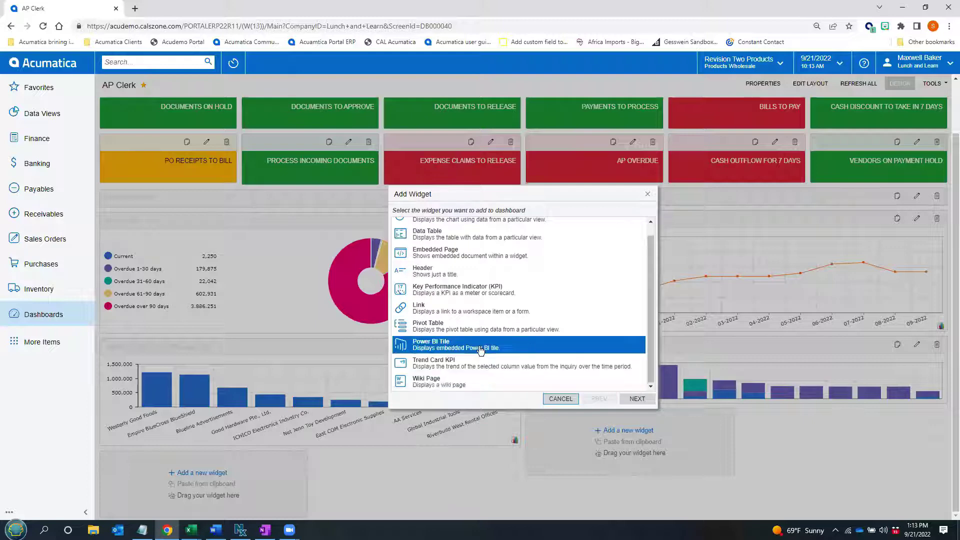
{"action": "left_click", "coordinate": [536, 363]}
{"action": "left_click", "coordinate": [535, 346]}
{"action": "scroll", "coordinate": [537, 347], "scroll_direction": "up", "scroll_amount": 1}
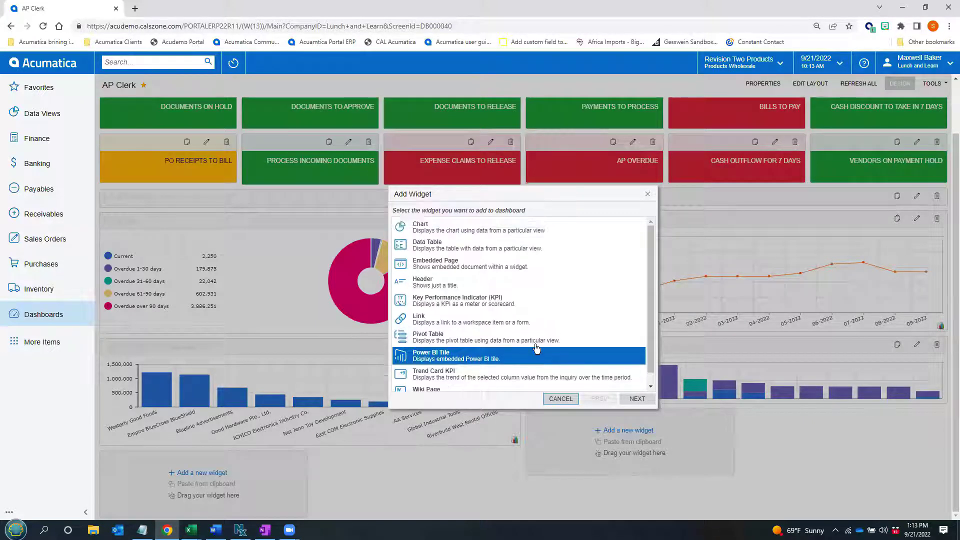
{"action": "left_click", "coordinate": [536, 344]}
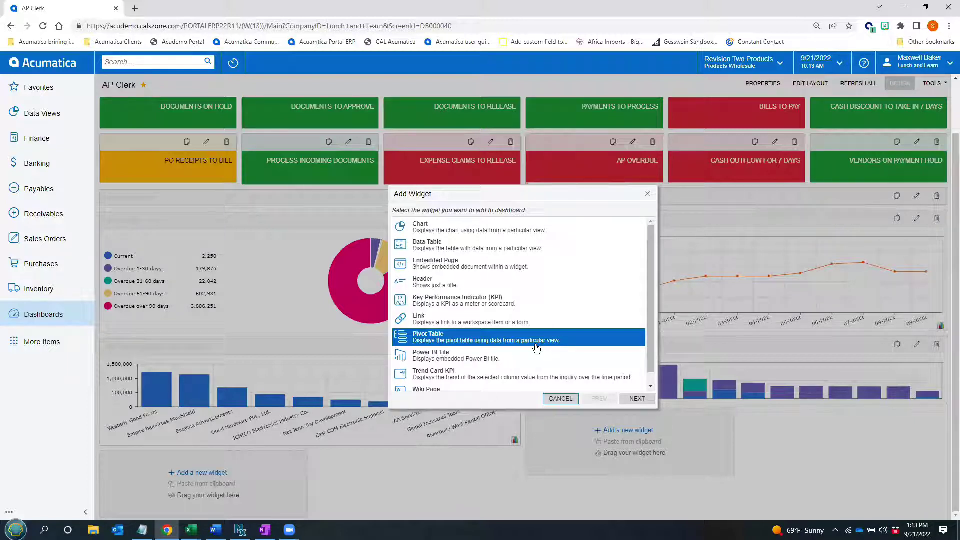
Choose the Data Table widget type and set its inquiry screen to DB Tasks, searching for "task"
{"action": "left_click", "coordinate": [429, 250]}
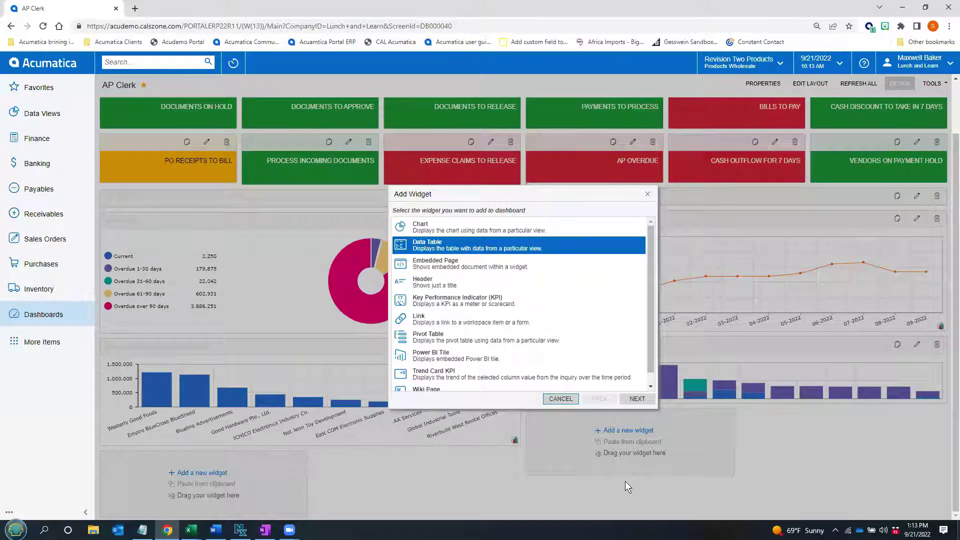
{"action": "left_click", "coordinate": [637, 399]}
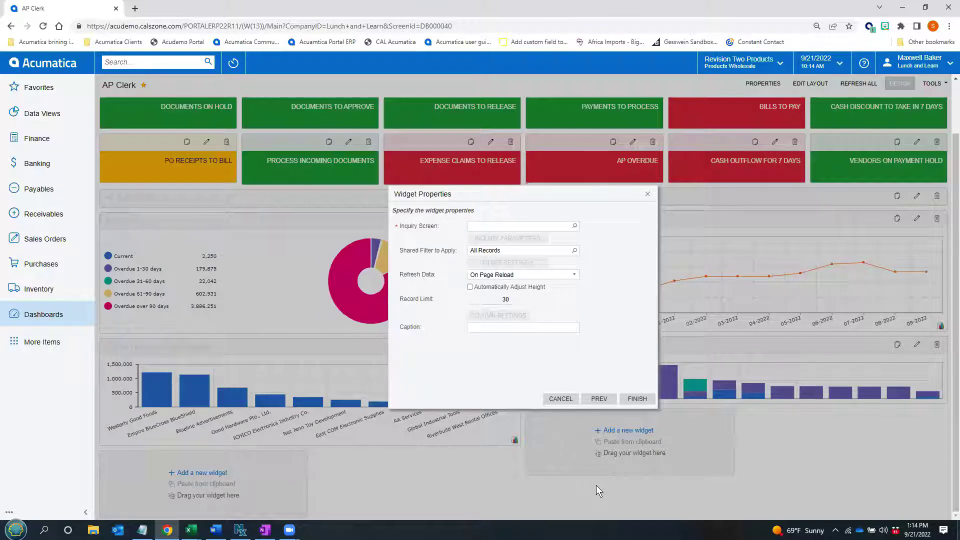
{"action": "left_click", "coordinate": [576, 228]}
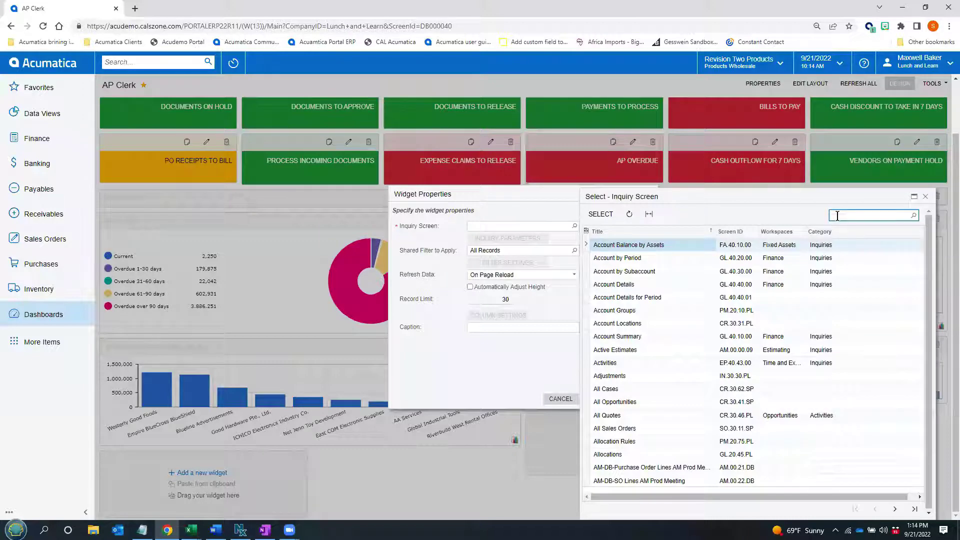
{"action": "left_click", "coordinate": [839, 216]}
{"action": "type", "text": "task"}
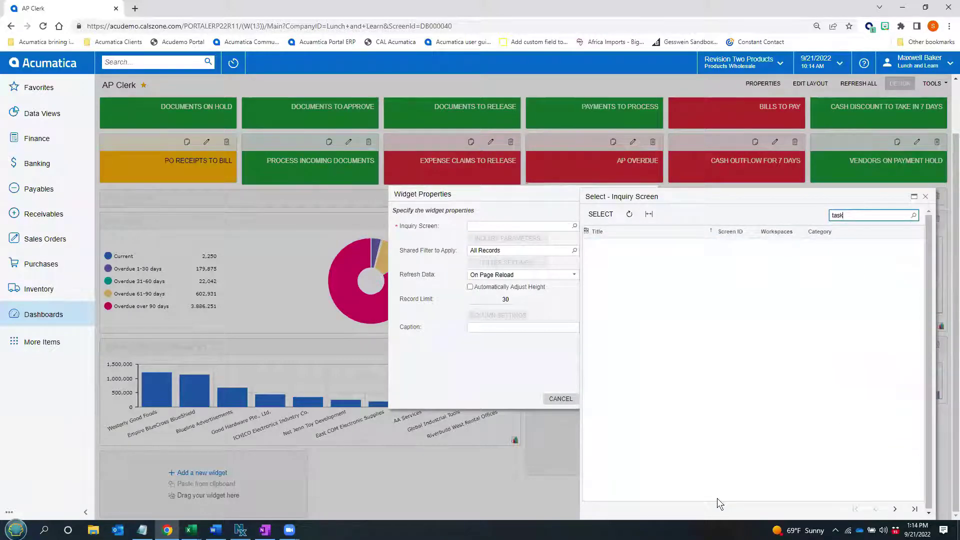
{"action": "double_click", "coordinate": [625, 284]}
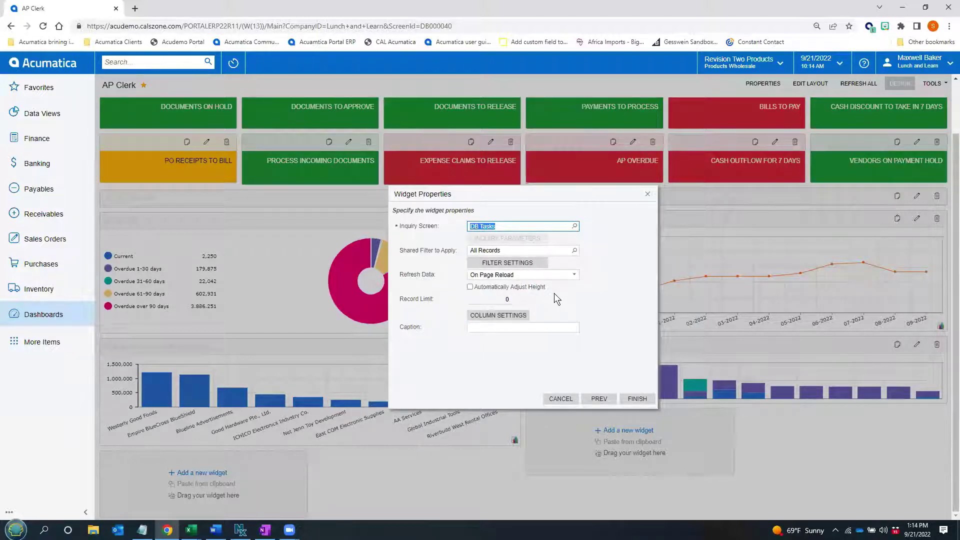
Apply the My Open Tasks shared filter to the data table widget
{"action": "left_click", "coordinate": [574, 250]}
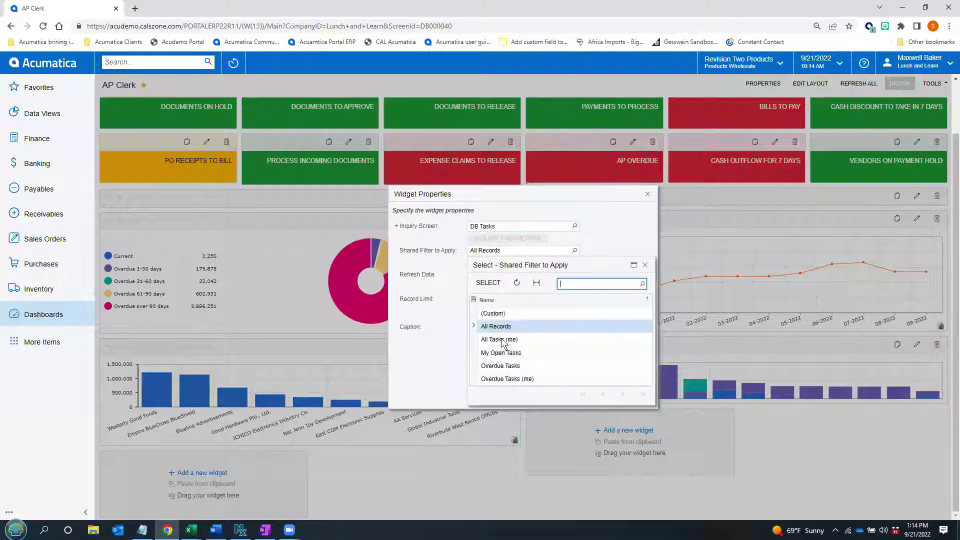
{"action": "left_click", "coordinate": [492, 357]}
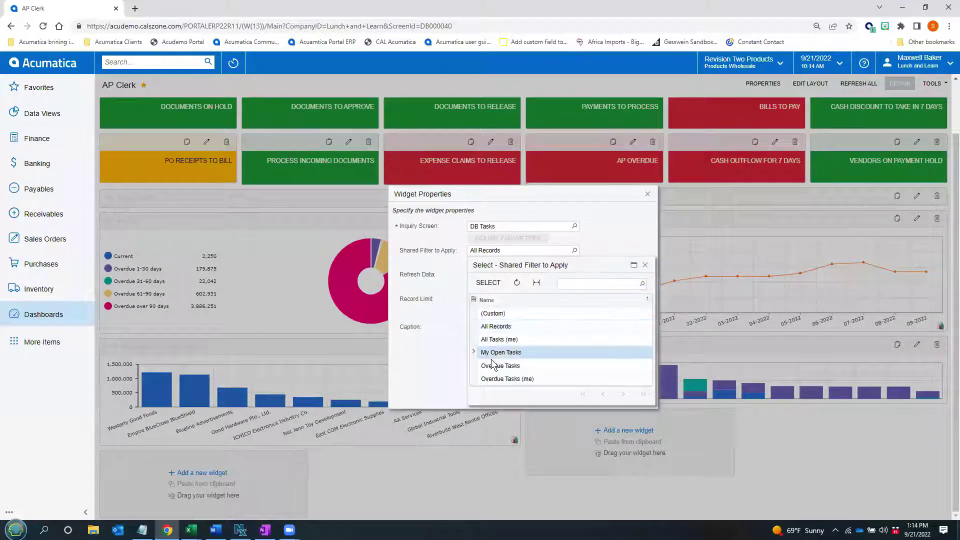
{"action": "double_click", "coordinate": [500, 353]}
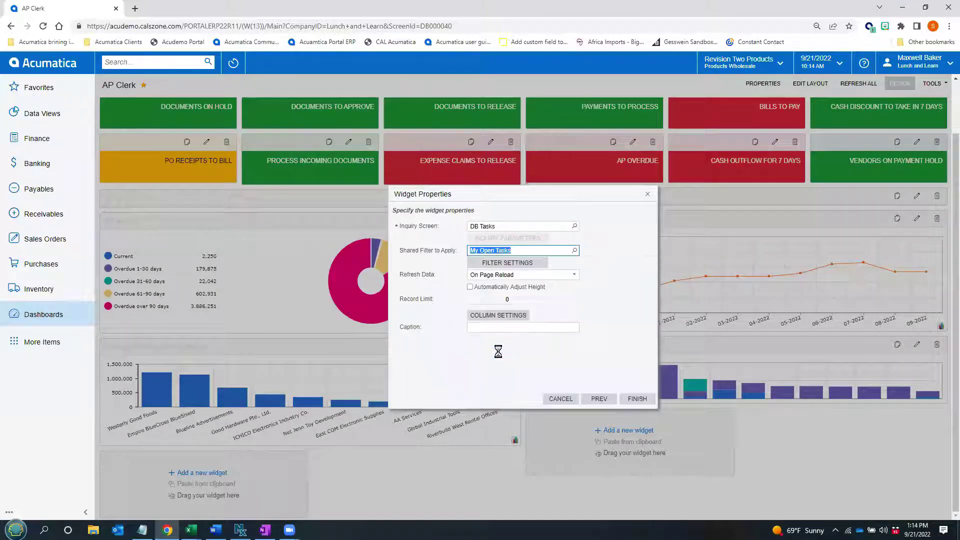
Set the widget's data to refresh every 15 minutes and enable automatic height adjustment
{"action": "left_click", "coordinate": [575, 276]}
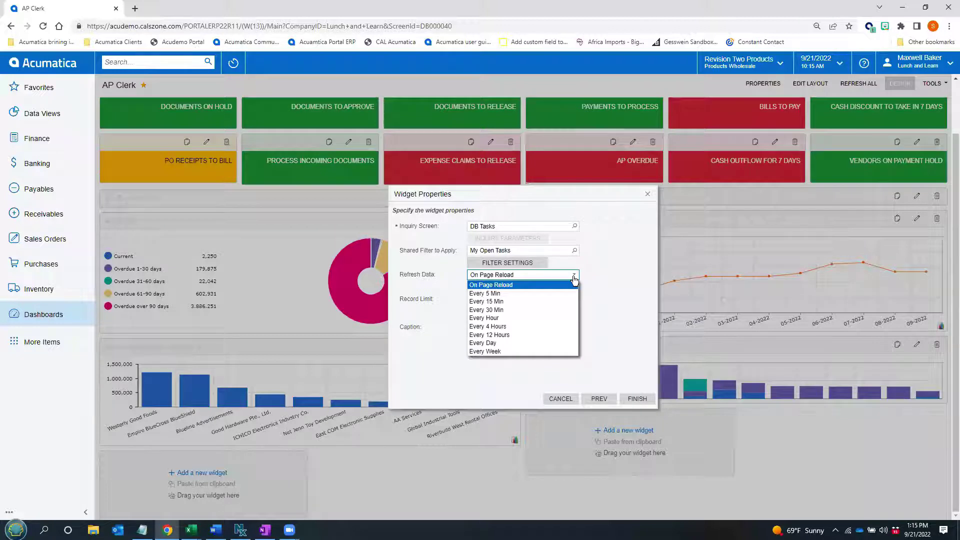
{"action": "left_click", "coordinate": [485, 302]}
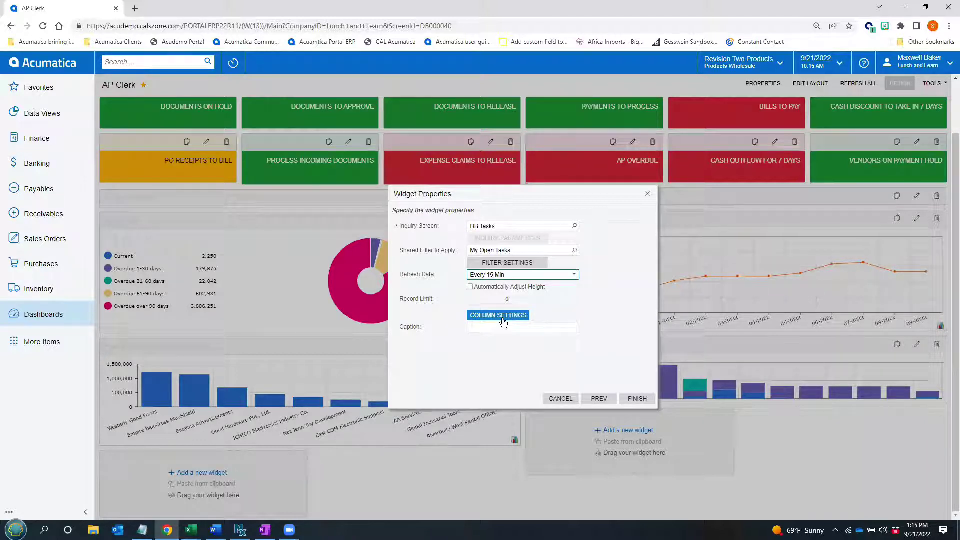
{"action": "left_click", "coordinate": [470, 287]}
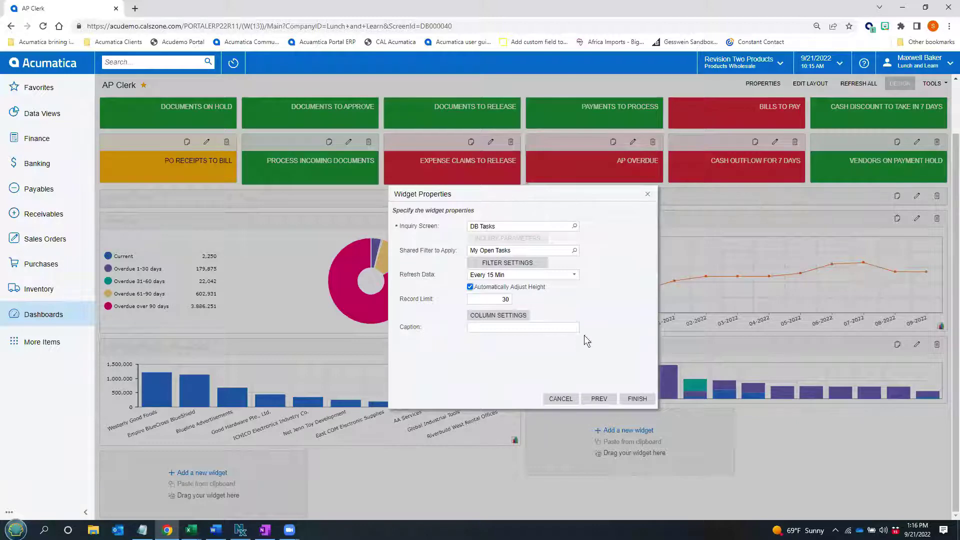
Remove the Owner, Start Date and Priority columns from the widget's selected columns and accept the column settings
{"action": "left_click", "coordinate": [497, 315]}
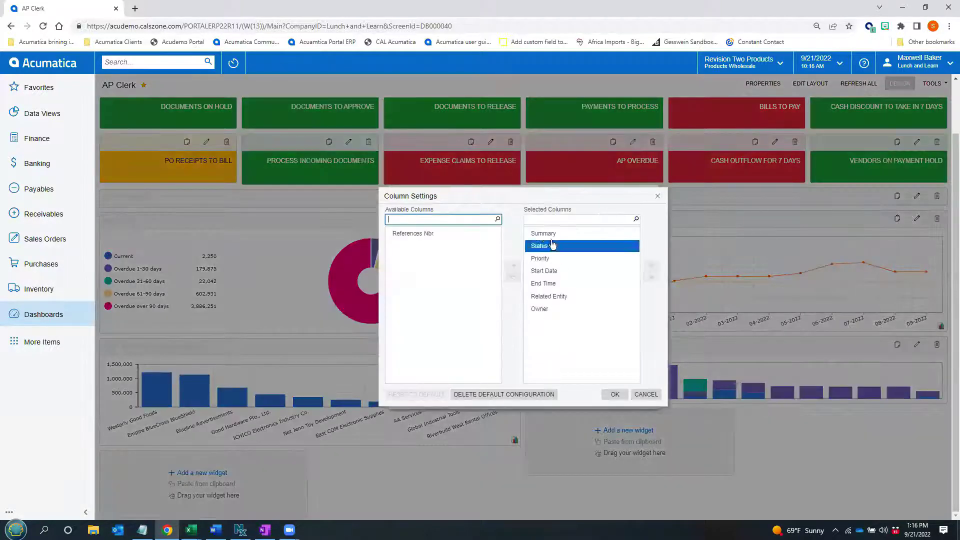
{"action": "left_click", "coordinate": [538, 273]}
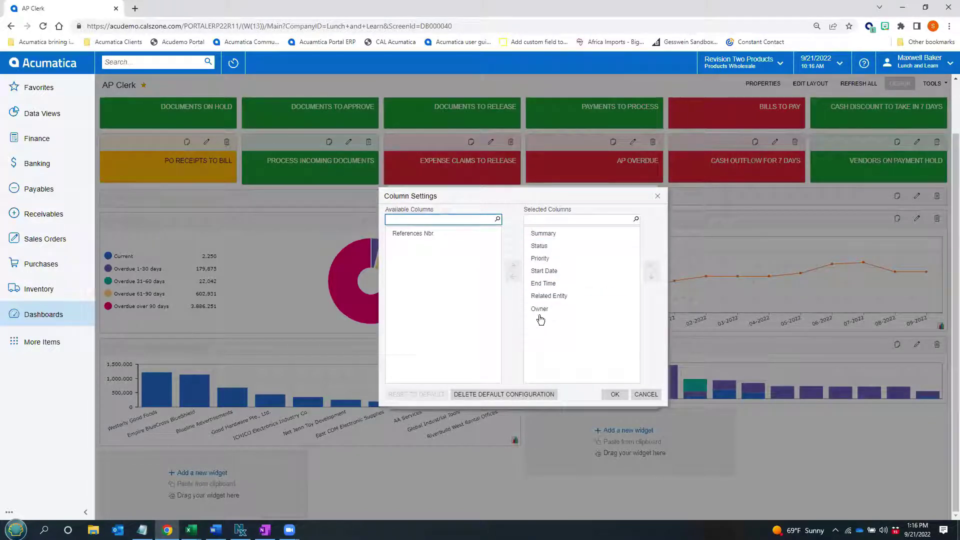
{"action": "left_click", "coordinate": [513, 277]}
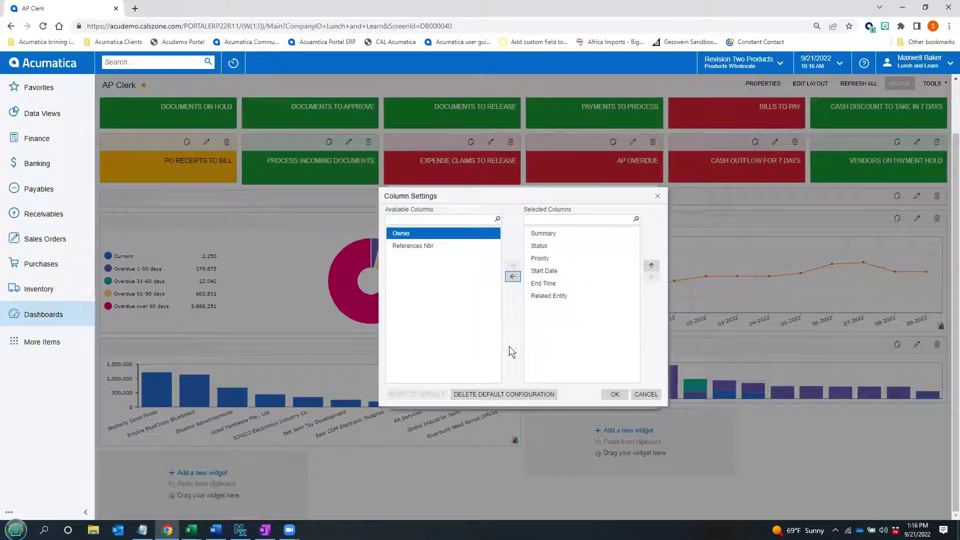
{"action": "double_click", "coordinate": [534, 270]}
{"action": "left_click", "coordinate": [513, 276]}
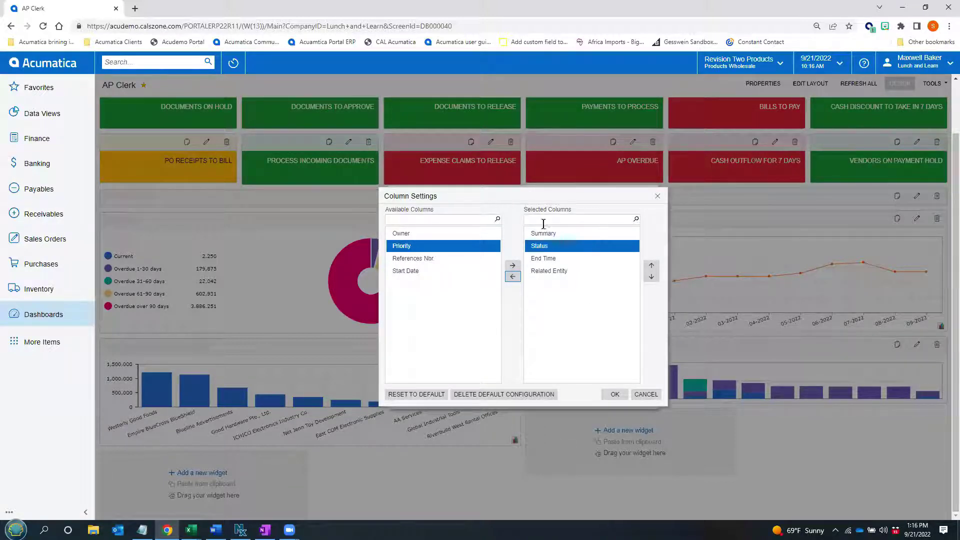
{"action": "left_click", "coordinate": [622, 398]}
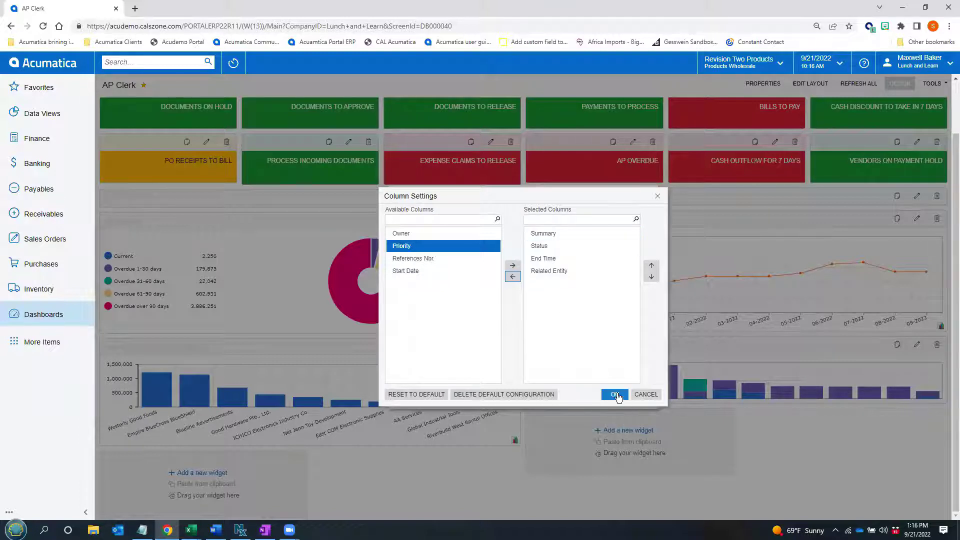
Caption the data table widget "My Open Tasks" and finish adding it to the dashboard
{"action": "left_click", "coordinate": [476, 328]}
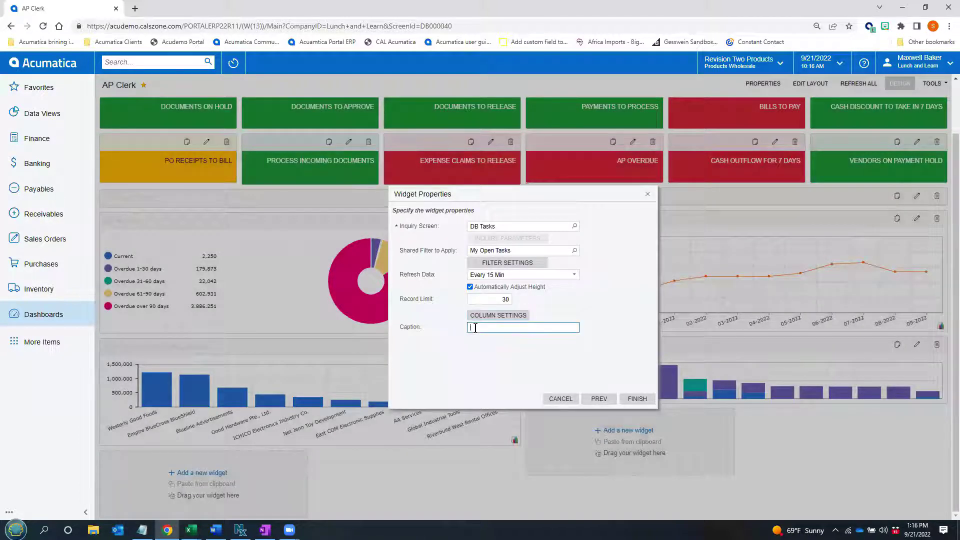
{"action": "type", "text": "My OPen"}
{"action": "key", "text": "BackSpace"}
{"action": "key", "text": "BackSpace"}
{"action": "key", "text": "BackSpace"}
{"action": "type", "text": "pen Ta"}
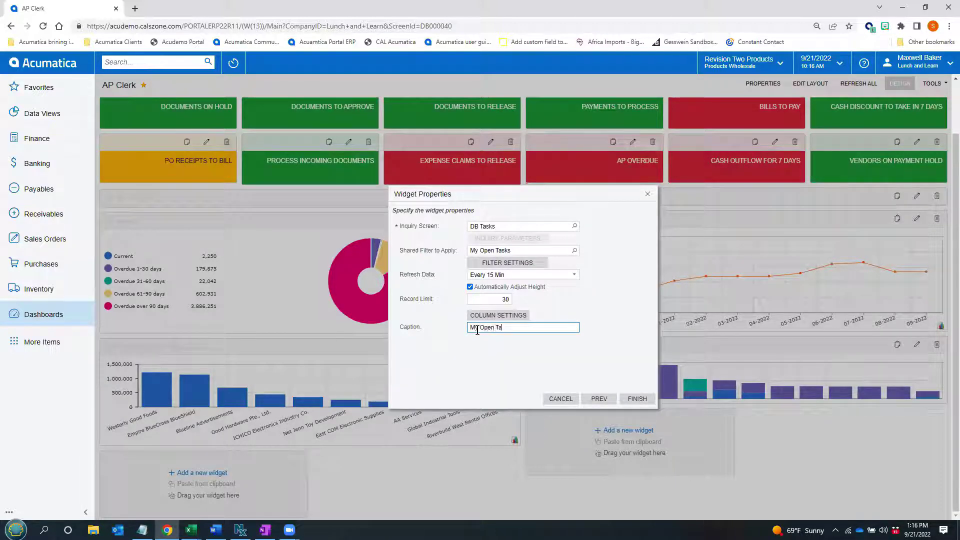
{"action": "type", "text": "sks"}
{"action": "left_click", "coordinate": [639, 399]}
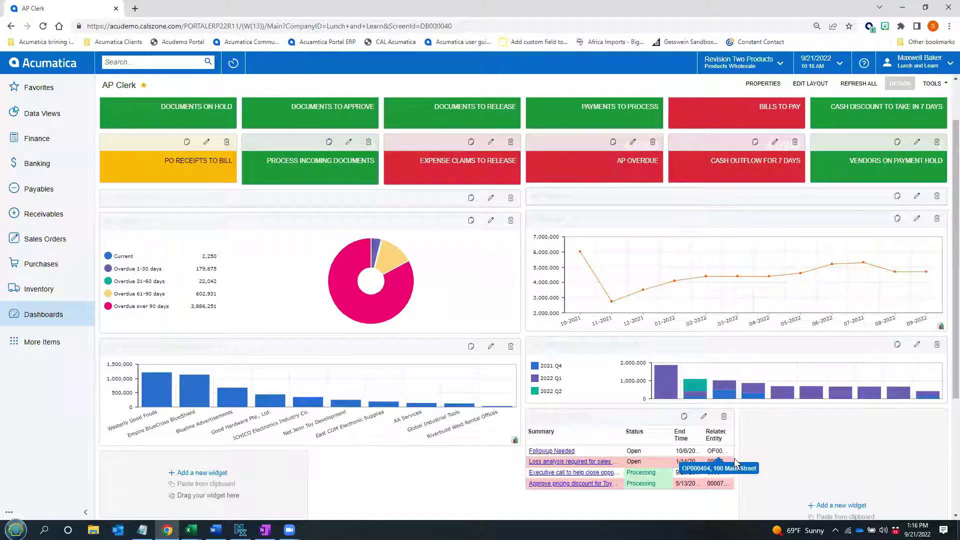
Widen the new task table widget to match the Vendor Purchasing Trends chart above it and leave design mode
{"action": "left_click_drag", "start_coordinate": [734, 456], "coordinate": [945, 470]}
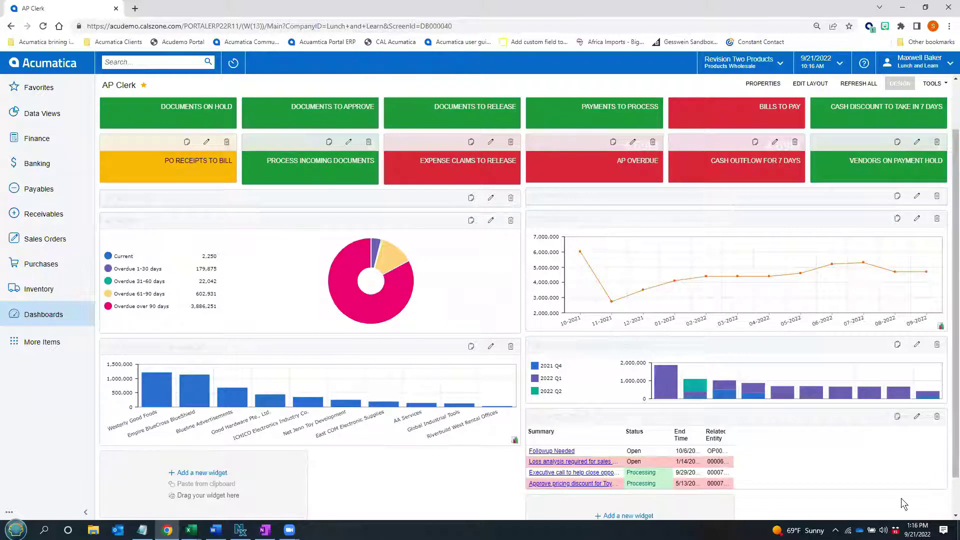
{"action": "left_click", "coordinate": [899, 84]}
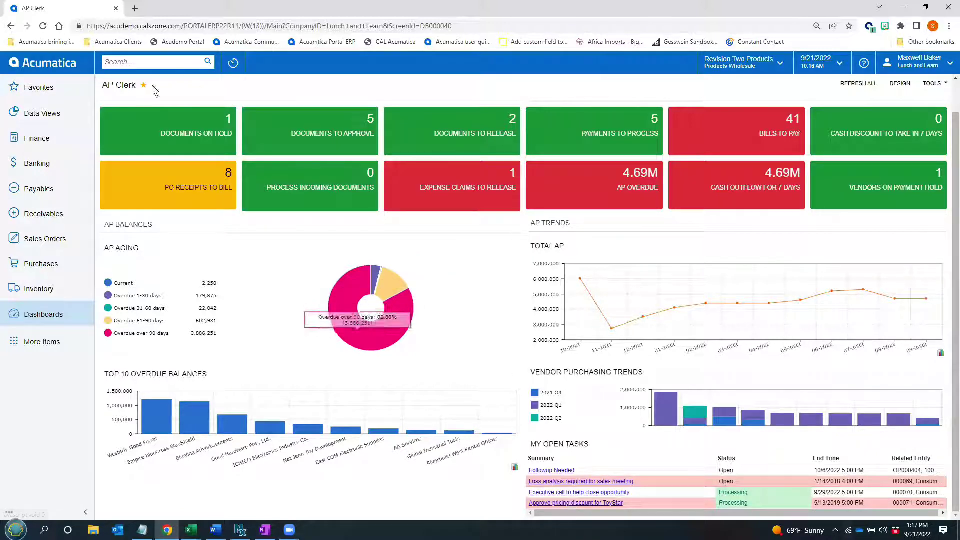
Search for "task", open the DB Tasks inquiry in its own browser tab and view its My Open Tasks records
{"action": "left_click", "coordinate": [119, 61]}
{"action": "type", "text": "task"}
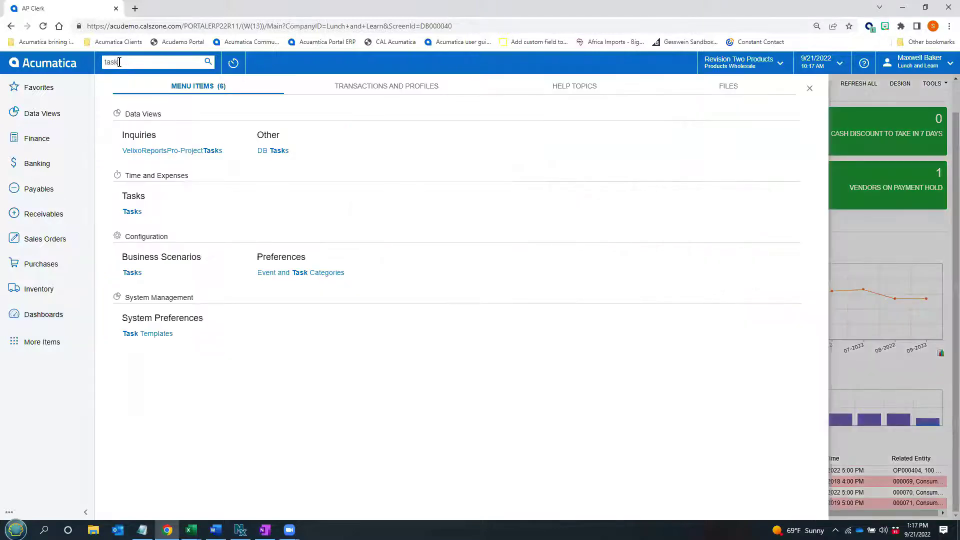
{"action": "left_click", "coordinate": [274, 151]}
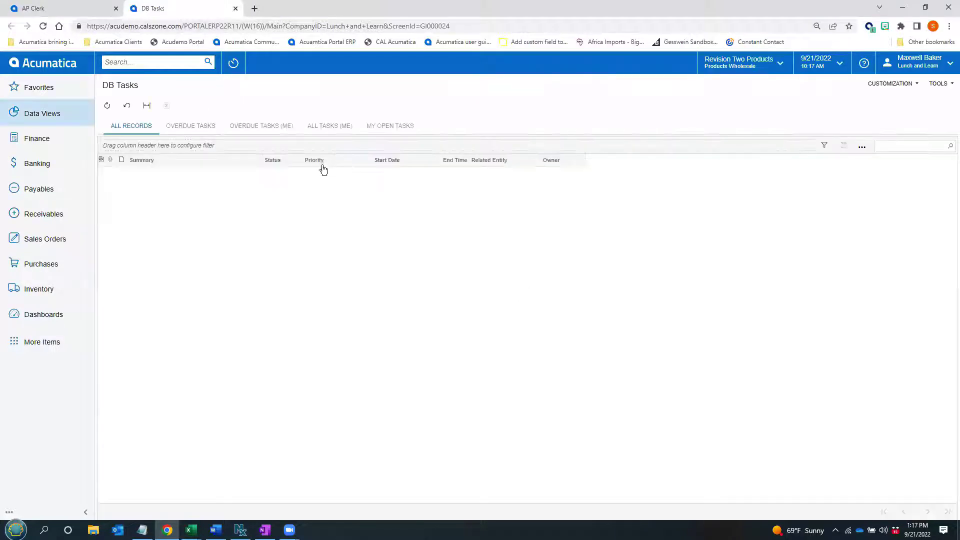
{"action": "left_click", "coordinate": [388, 126]}
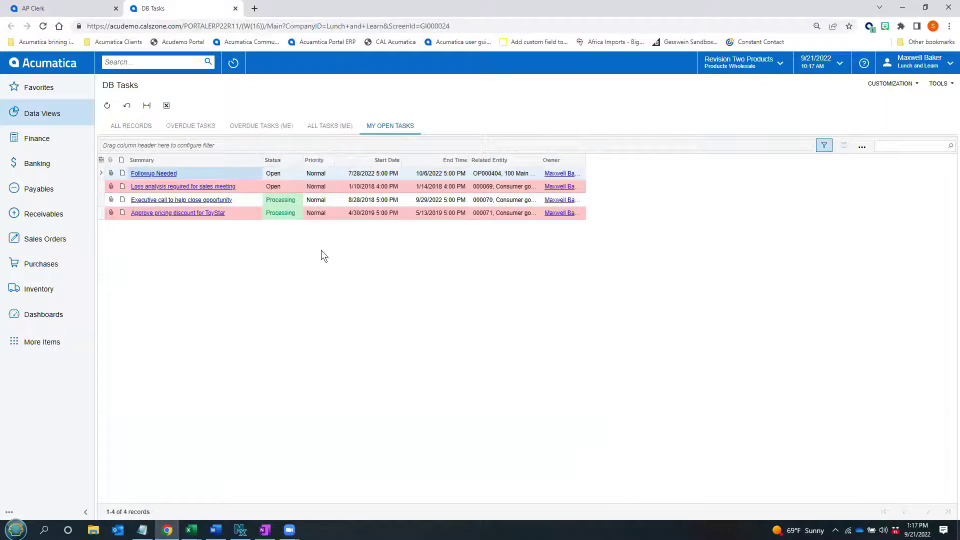
Open the Followup Needed task from the AP Clerk dashboard's task table and go back to the dashboard
{"action": "left_click", "coordinate": [50, 7]}
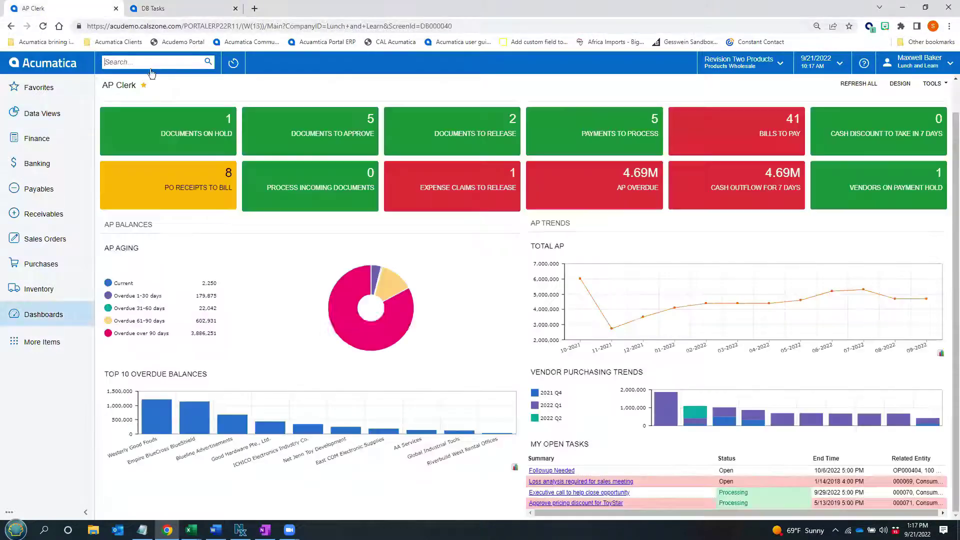
{"action": "left_click", "coordinate": [200, 10]}
{"action": "left_click", "coordinate": [73, 10]}
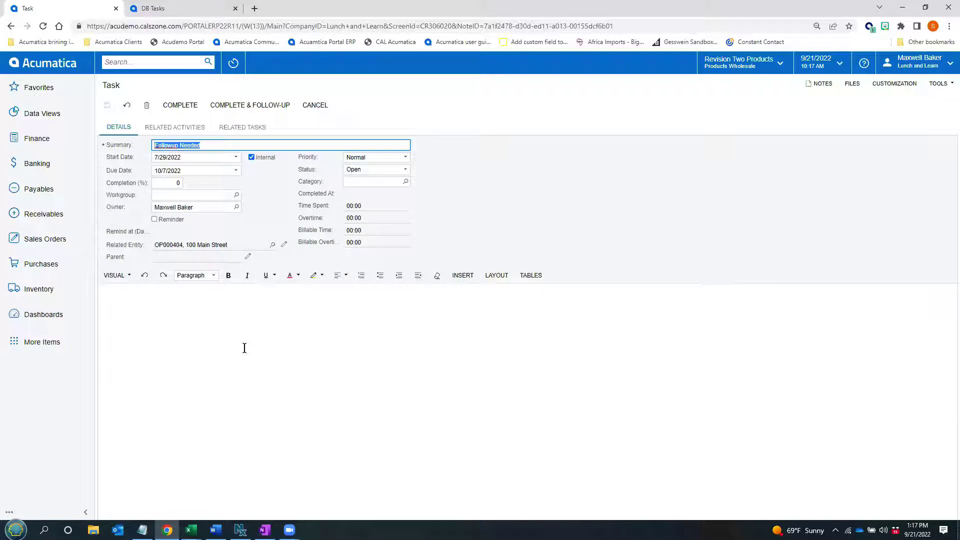
{"action": "left_click", "coordinate": [11, 26]}
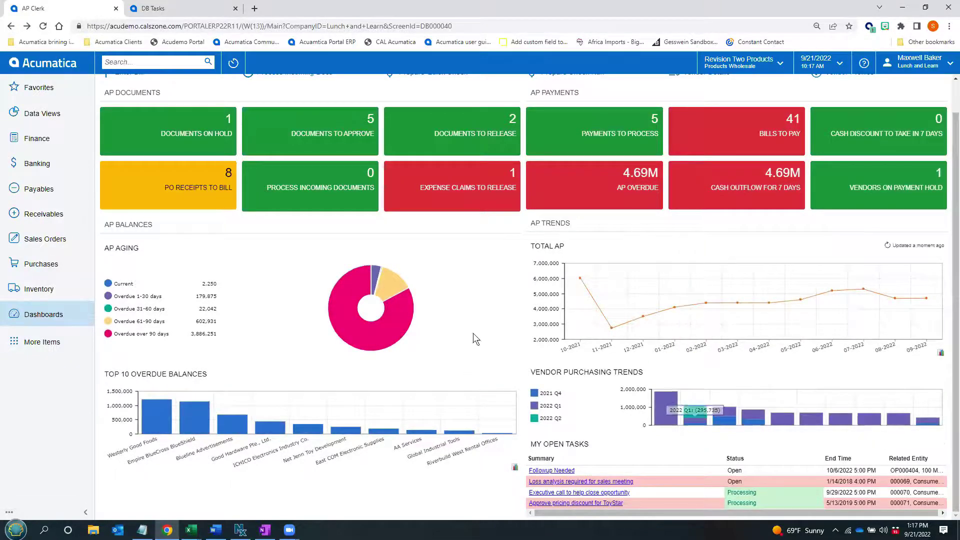
Open Bills and Adjustments from the favorites and close the DB Tasks browser tab
{"action": "scroll", "coordinate": [478, 330], "scroll_direction": "up", "scroll_amount": 1}
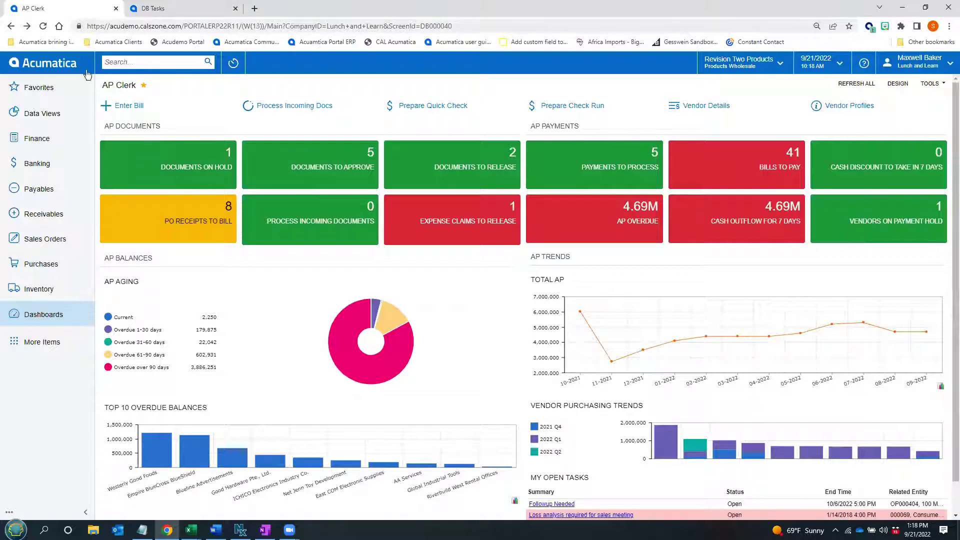
{"action": "left_click", "coordinate": [36, 89]}
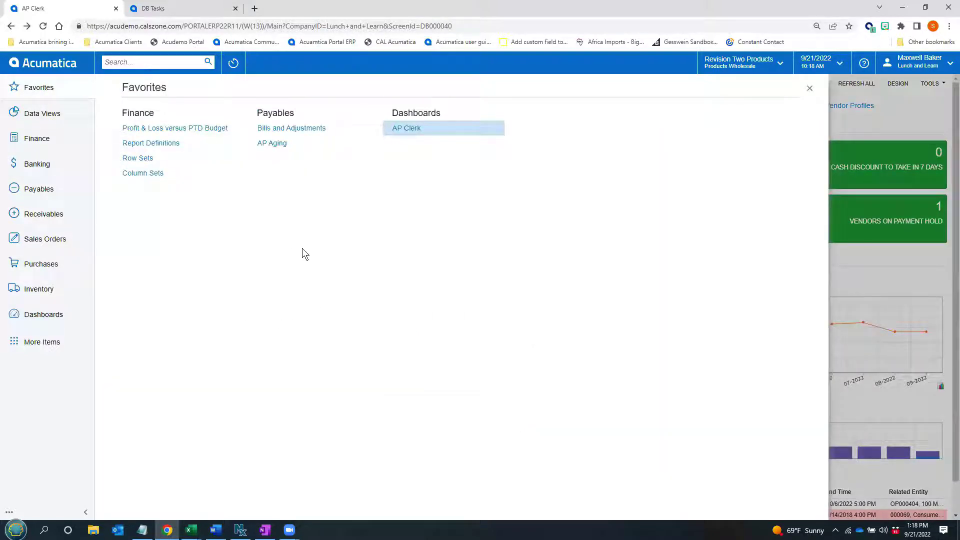
{"action": "left_click", "coordinate": [300, 129]}
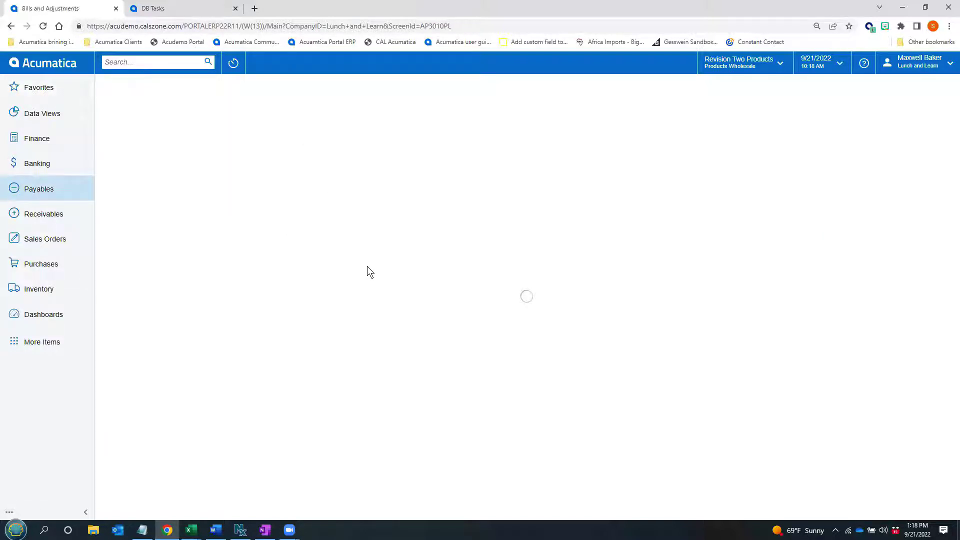
{"action": "left_click", "coordinate": [236, 8]}
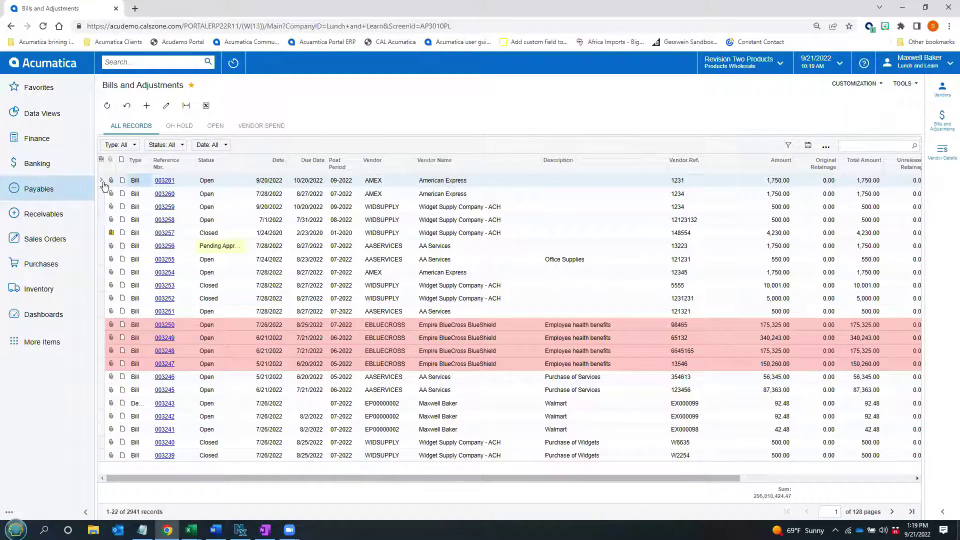
Remove the Currency column from the Bills and Adjustments grid's selected columns and accept the configuration
{"action": "left_click", "coordinate": [101, 160]}
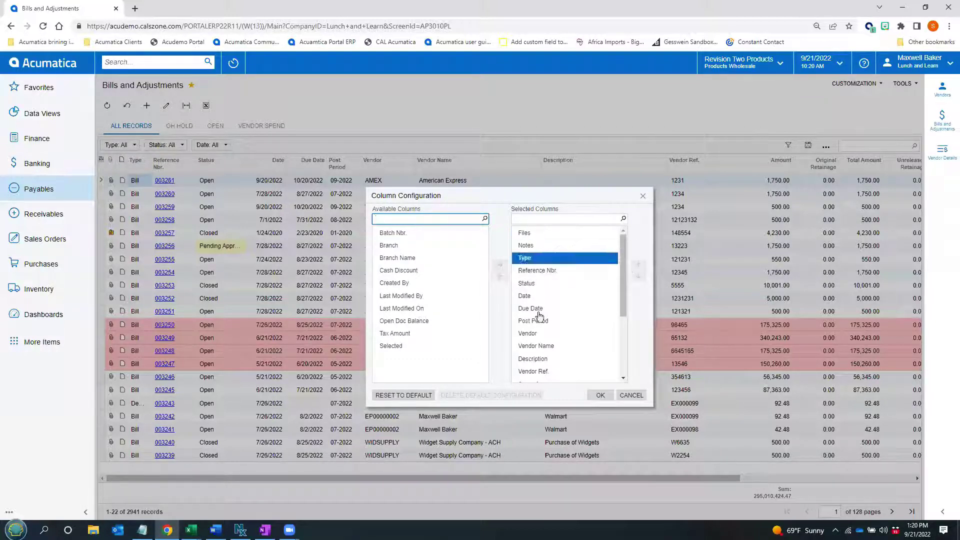
{"action": "left_click", "coordinate": [577, 270]}
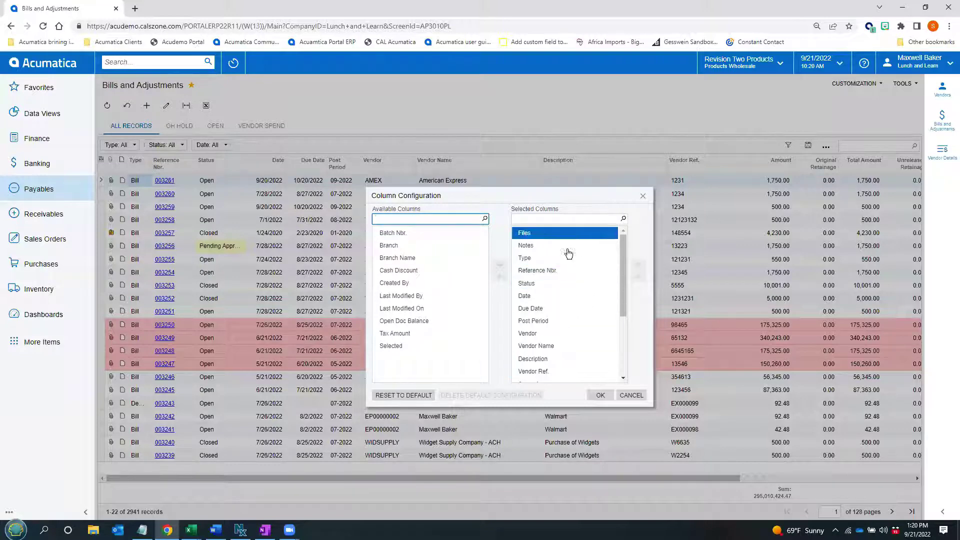
{"action": "left_click", "coordinate": [571, 308]}
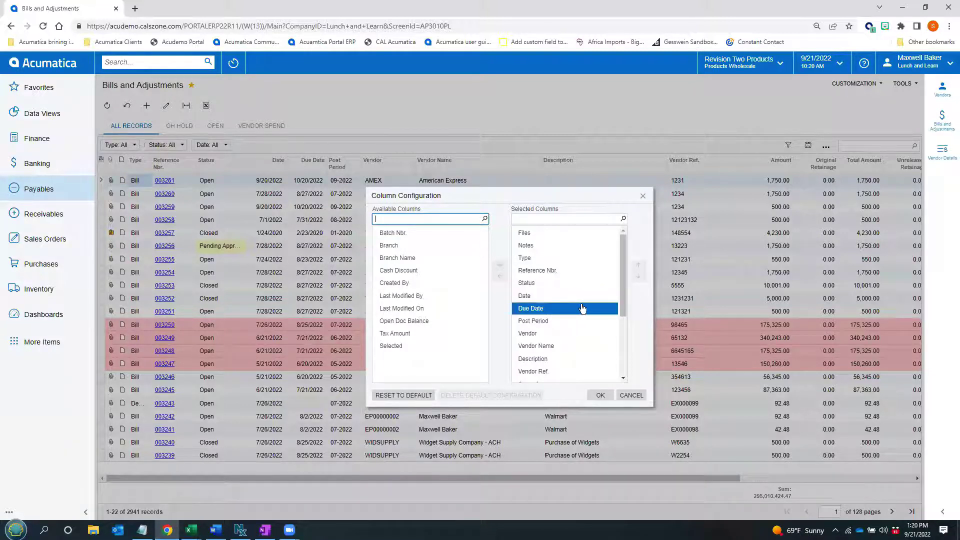
{"action": "key", "text": "Down"}
{"action": "left_click_drag", "start_coordinate": [624, 294], "coordinate": [627, 352]}
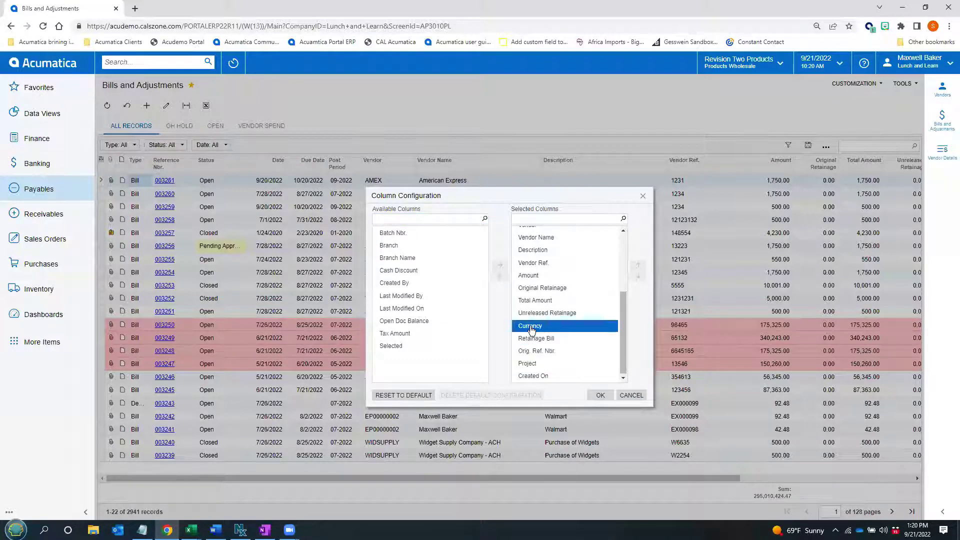
{"action": "left_click", "coordinate": [531, 327]}
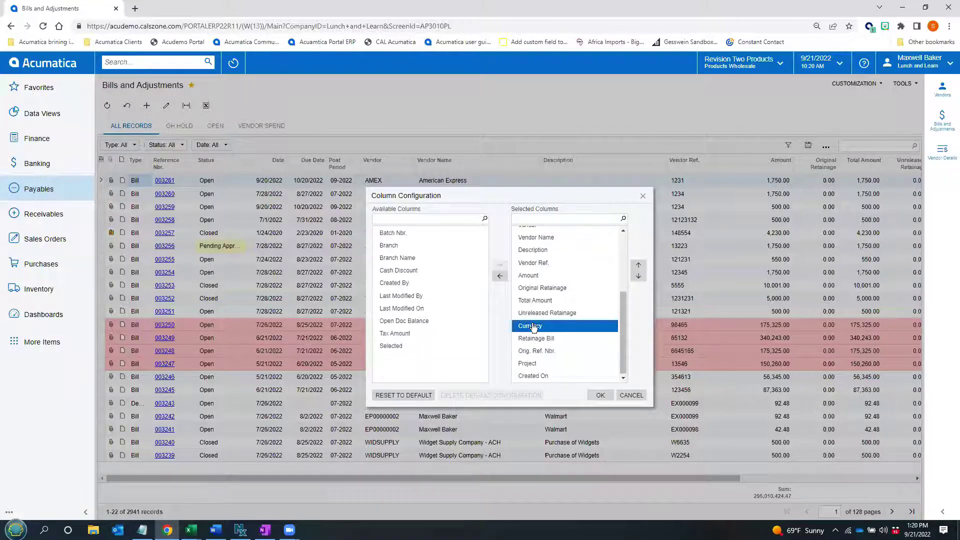
{"action": "left_click", "coordinate": [500, 276]}
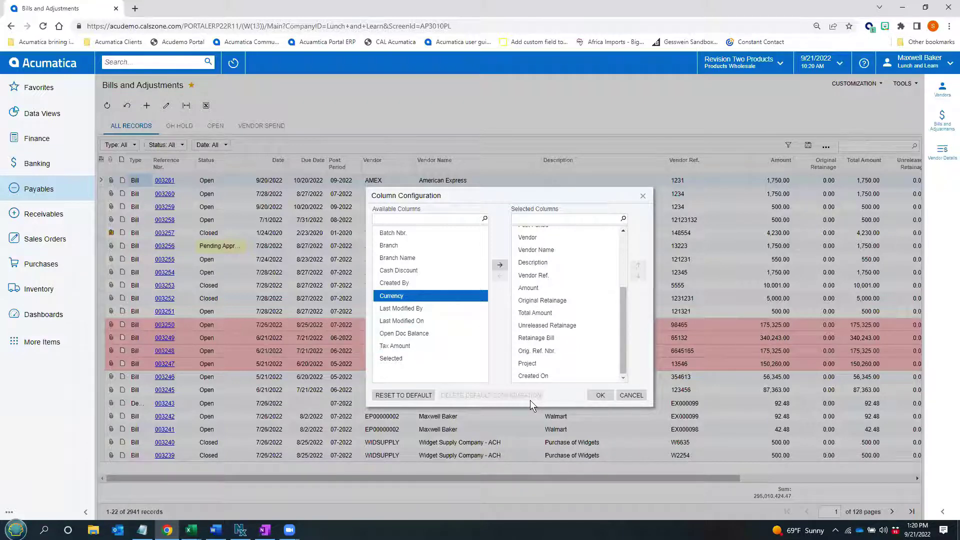
{"action": "left_click", "coordinate": [600, 396]}
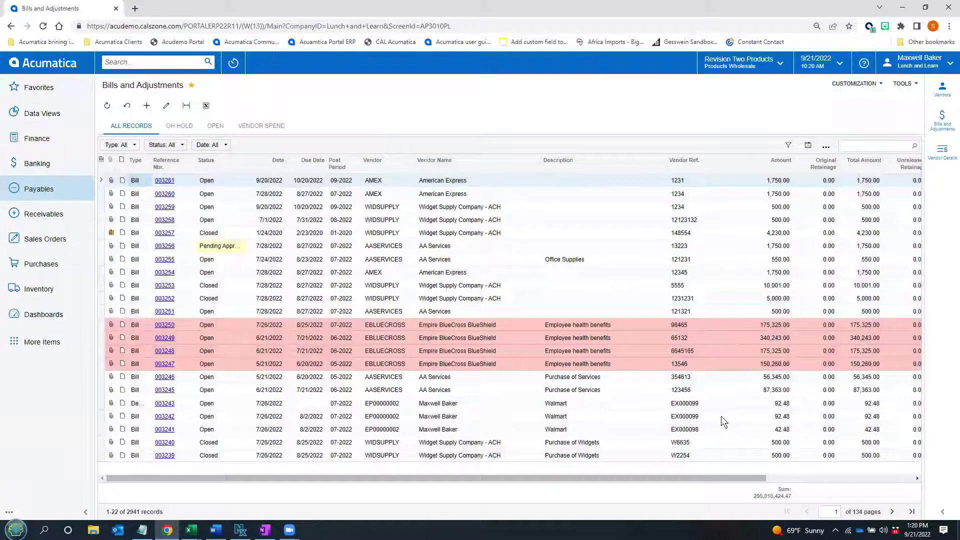
Remove the Project column from the Bills and Adjustments grid and accept the column configuration
{"action": "left_click_drag", "start_coordinate": [720, 476], "coordinate": [910, 499]}
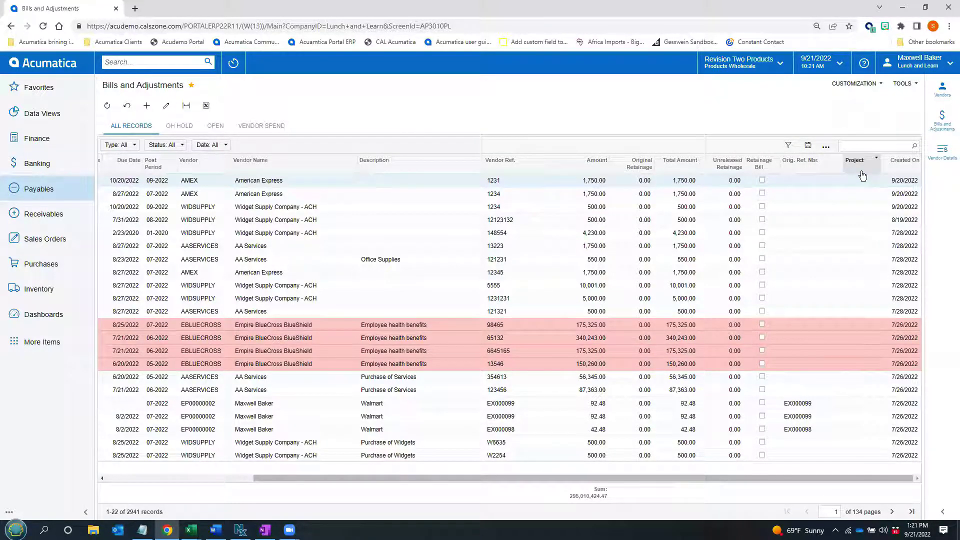
{"action": "left_click_drag", "start_coordinate": [295, 484], "coordinate": [126, 473]}
{"action": "left_click", "coordinate": [101, 160]}
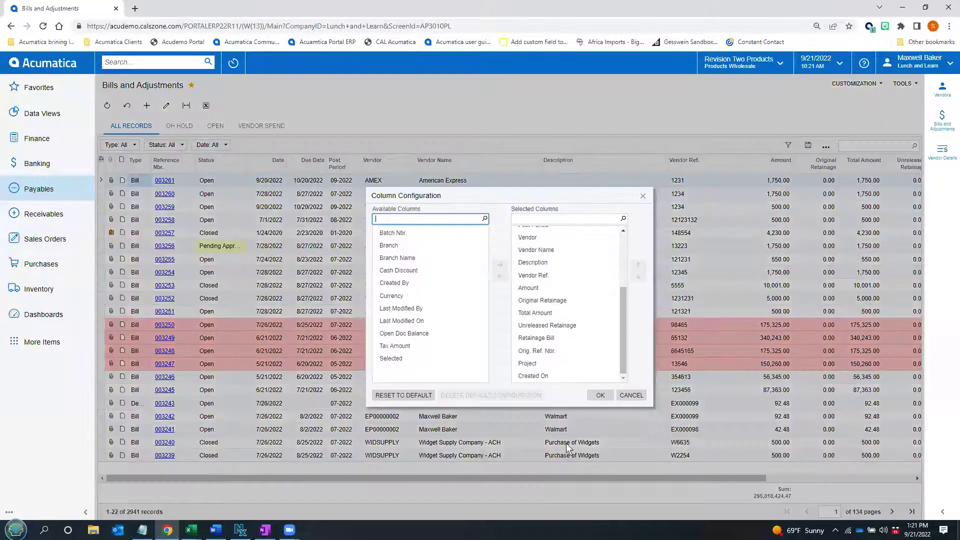
{"action": "left_click", "coordinate": [528, 363]}
{"action": "left_click", "coordinate": [499, 277]}
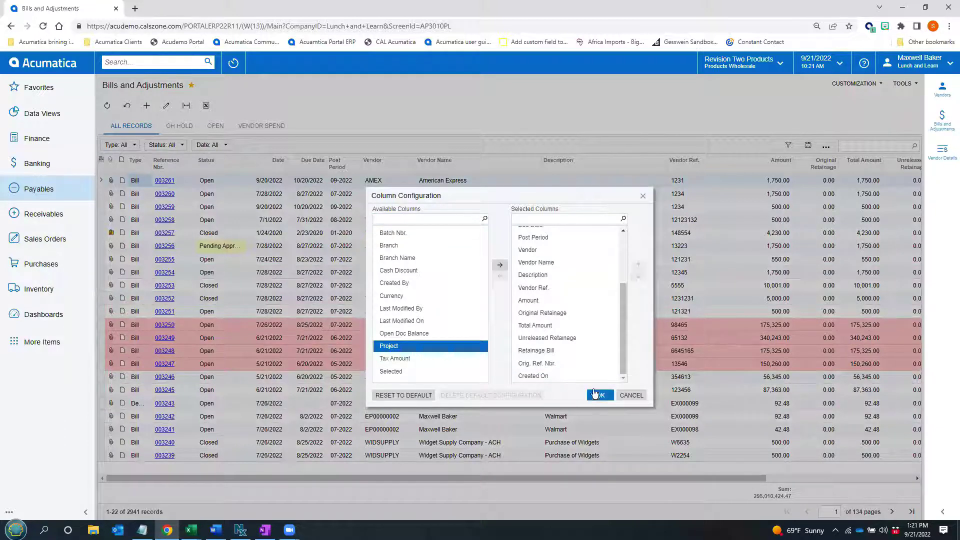
{"action": "left_click", "coordinate": [599, 396]}
Add Open Doc Balance to the selected columns of the Bills and Adjustments grid
{"action": "left_click_drag", "start_coordinate": [721, 481], "coordinate": [842, 481]}
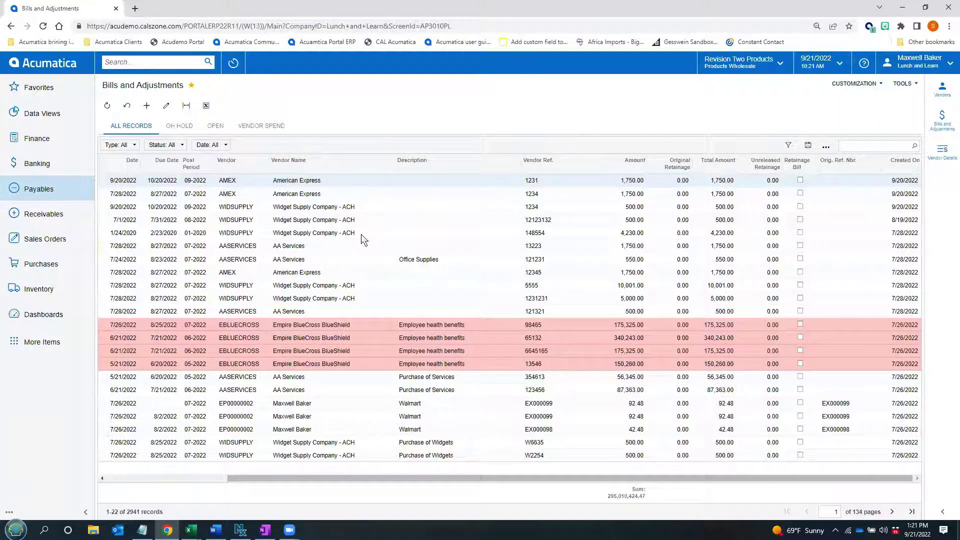
{"action": "left_click", "coordinate": [114, 479]}
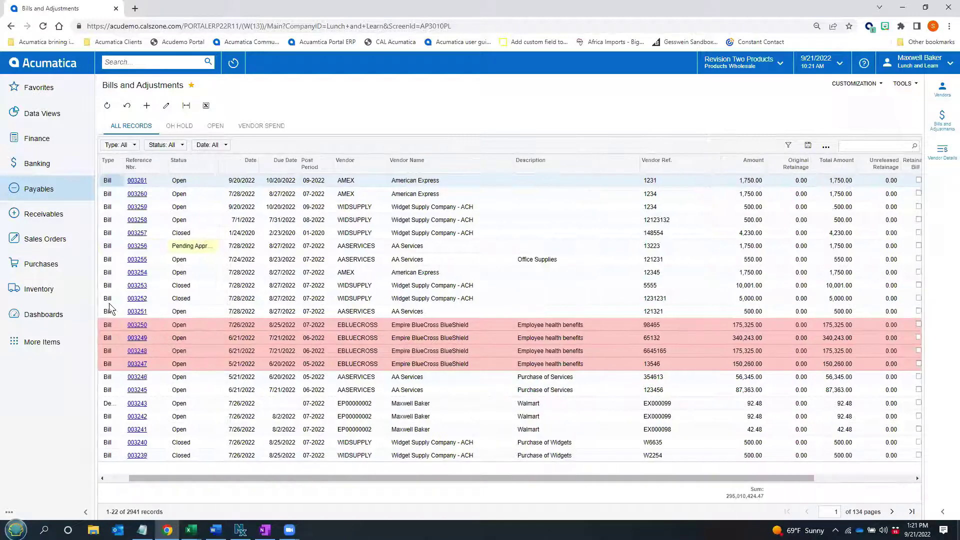
{"action": "left_click", "coordinate": [101, 159]}
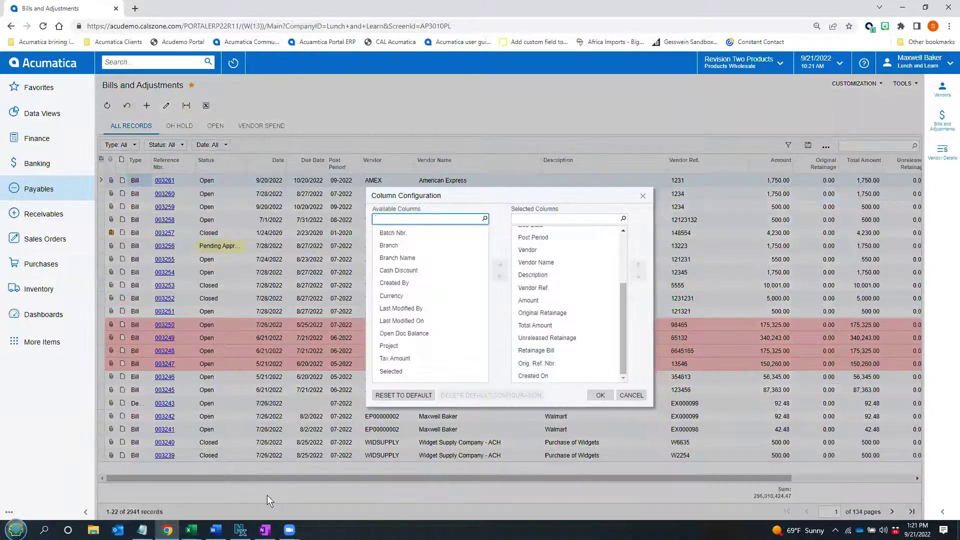
{"action": "left_click", "coordinate": [394, 335]}
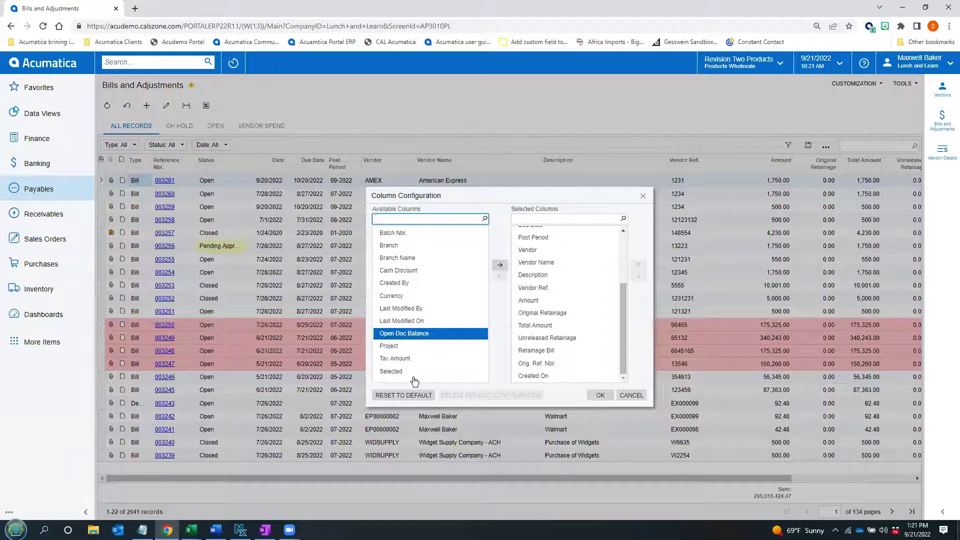
{"action": "left_click", "coordinate": [502, 266]}
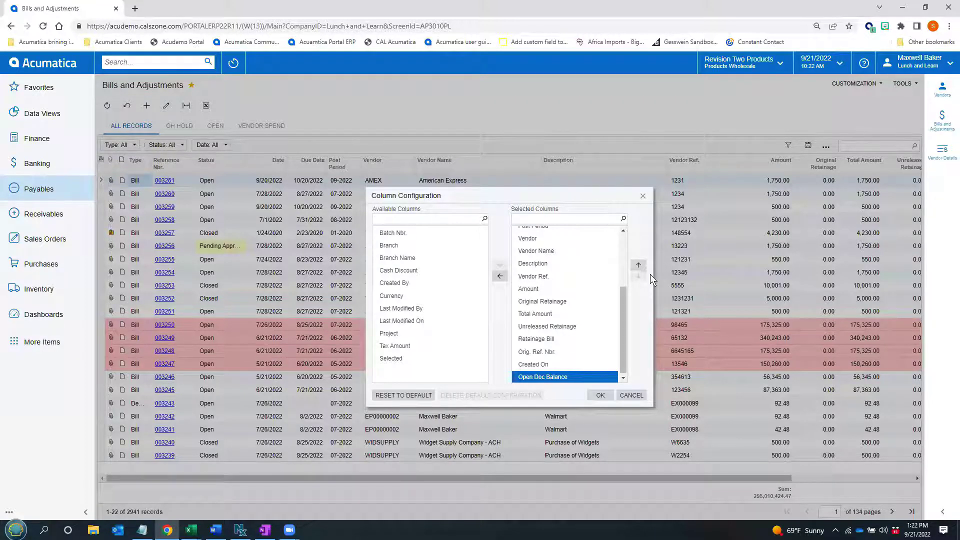
Reorder Open Doc Balance to sit between Vendor Ref. and Amount and accept the column configuration
{"action": "left_click", "coordinate": [637, 266]}
{"action": "left_click", "coordinate": [637, 266]}
{"action": "left_click", "coordinate": [638, 266]}
{"action": "left_click", "coordinate": [638, 266]}
{"action": "left_click", "coordinate": [637, 266]}
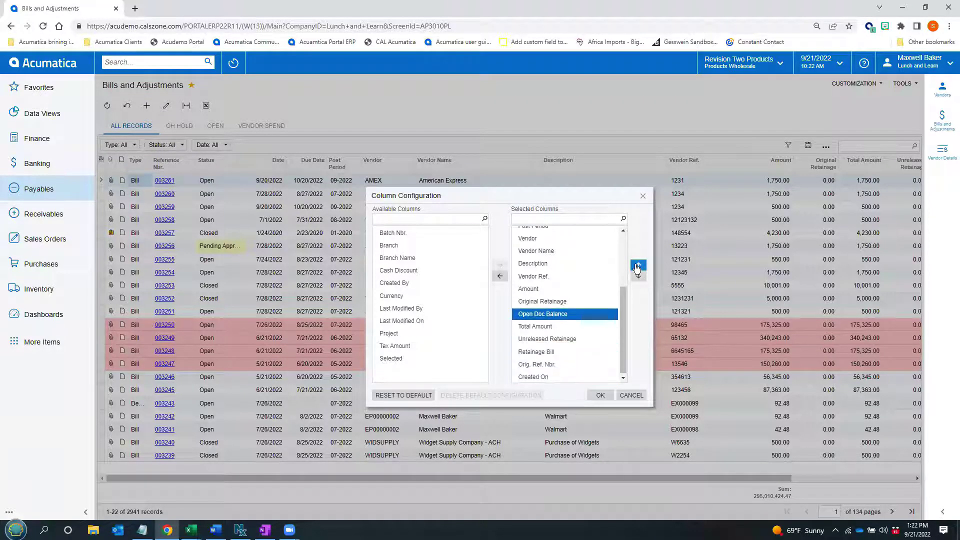
{"action": "left_click", "coordinate": [638, 266]}
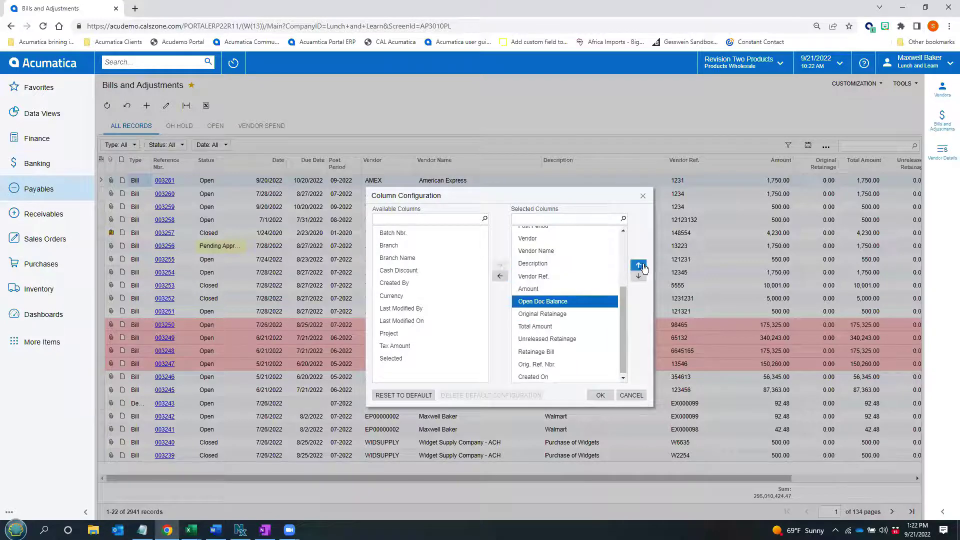
{"action": "left_click", "coordinate": [638, 265]}
{"action": "left_click", "coordinate": [603, 397]}
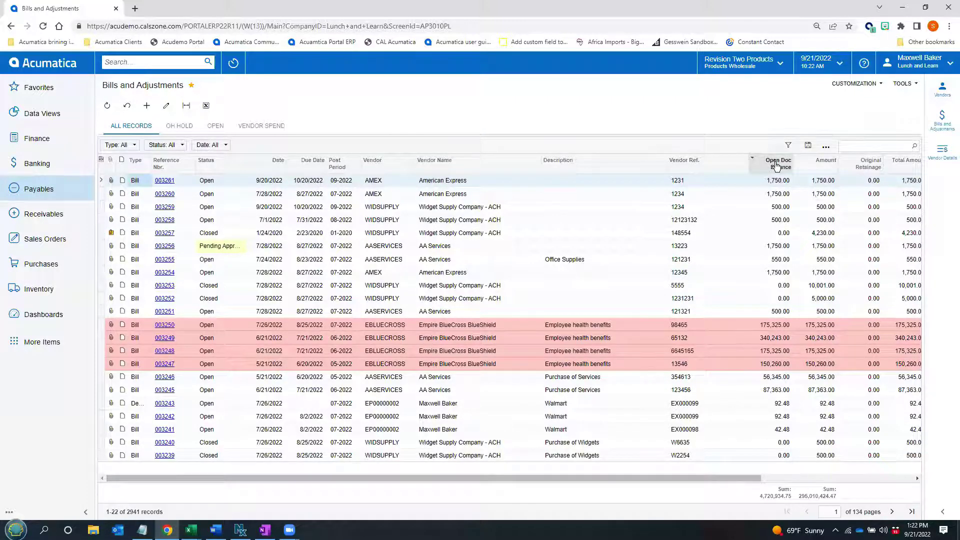
Rearrange the grid by moving the Open Doc Balance and Vendor Ref. columns ahead of Description
{"action": "left_click_drag", "start_coordinate": [776, 166], "coordinate": [545, 167]}
{"action": "left_click_drag", "start_coordinate": [727, 170], "coordinate": [550, 165]}
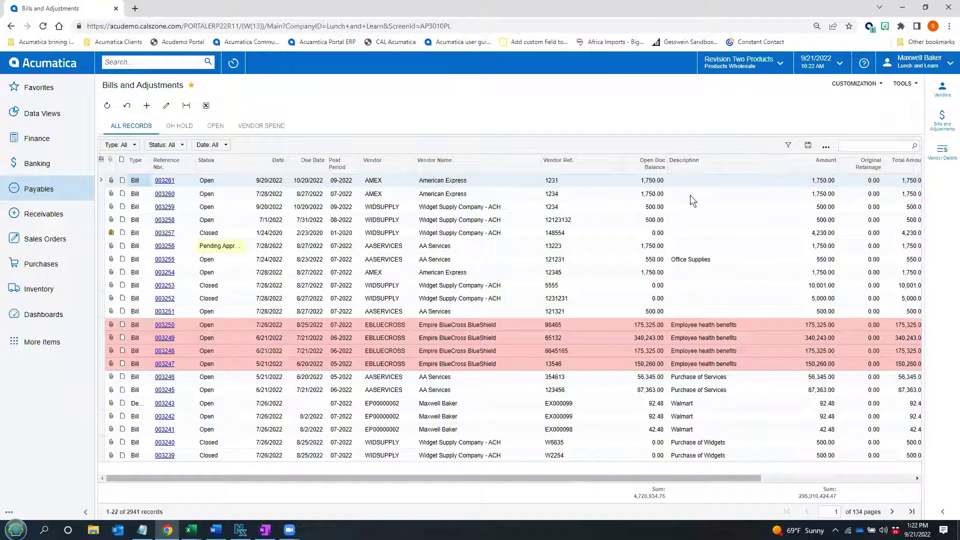
{"action": "left_click_drag", "start_coordinate": [647, 165], "coordinate": [550, 165]}
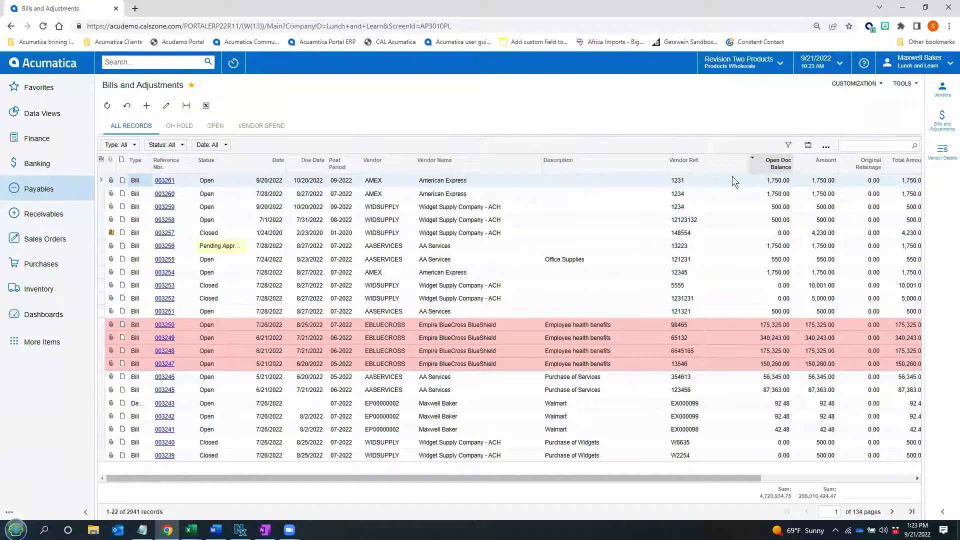
Filter the Vendor Name column to names that contain an employee's first name
{"action": "left_click", "coordinate": [466, 165]}
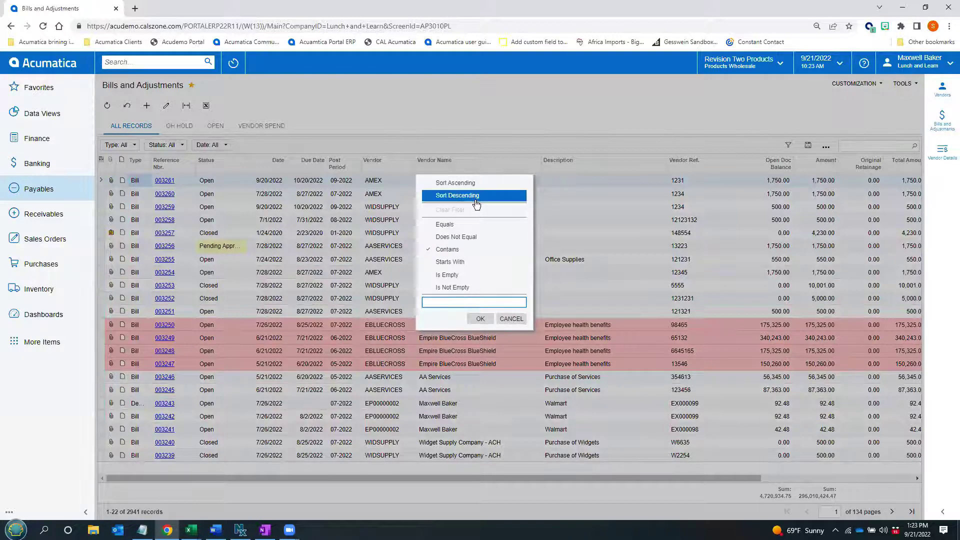
{"action": "key", "text": "Down"}
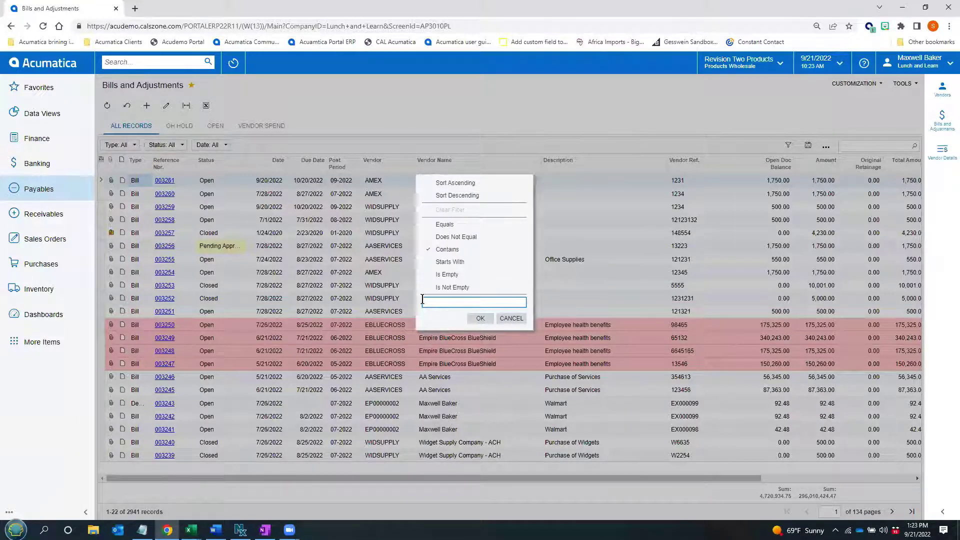
{"action": "type", "text": "maxwell"}
{"action": "left_click", "coordinate": [492, 324]}
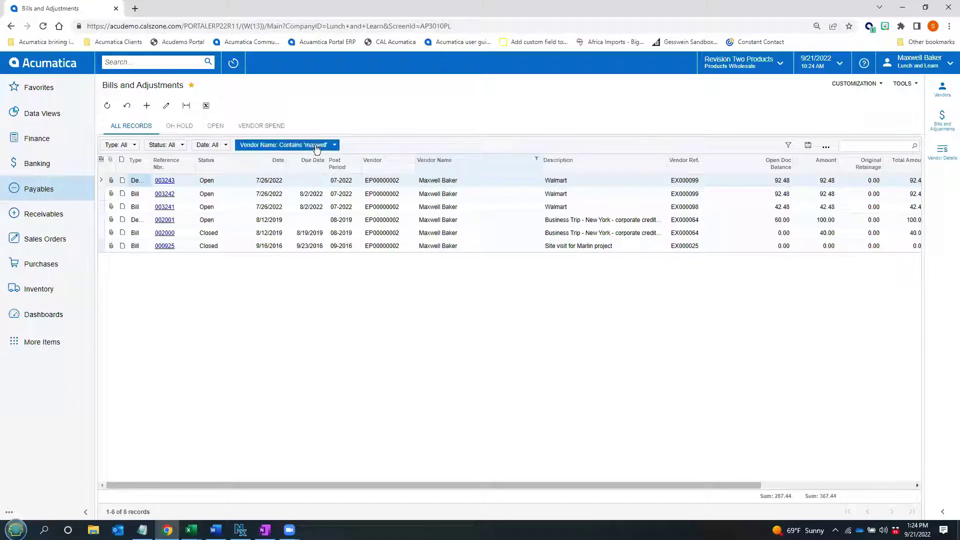
Remove the Vendor Name filter from the Bills and Adjustments list
{"action": "left_click_drag", "start_coordinate": [317, 149], "coordinate": [357, 106]}
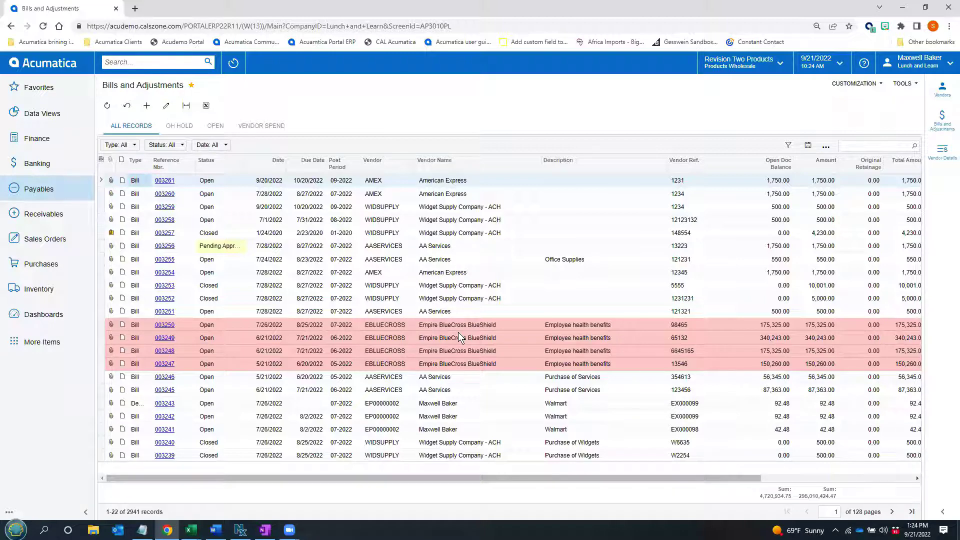
{"action": "left_click", "coordinate": [481, 167]}
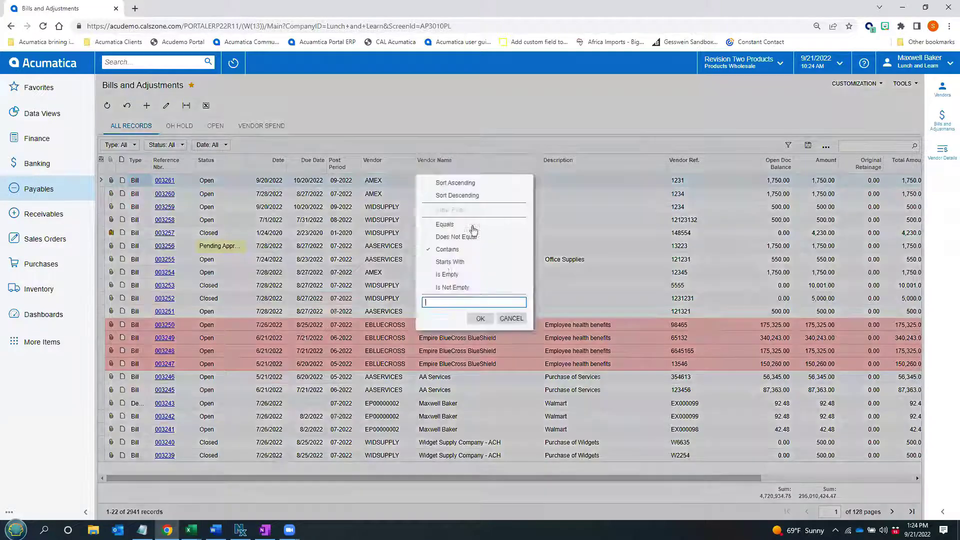
{"action": "left_click", "coordinate": [472, 100]}
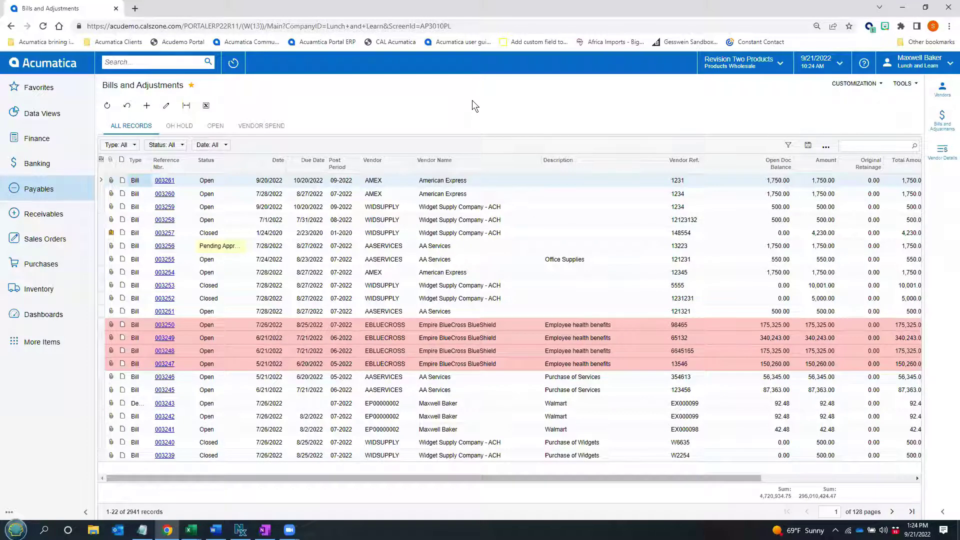
Search the whole Bills and Adjustments list for an employee's first name and clear the search
{"action": "left_click", "coordinate": [858, 146]}
{"action": "type", "text": "maxwel"}
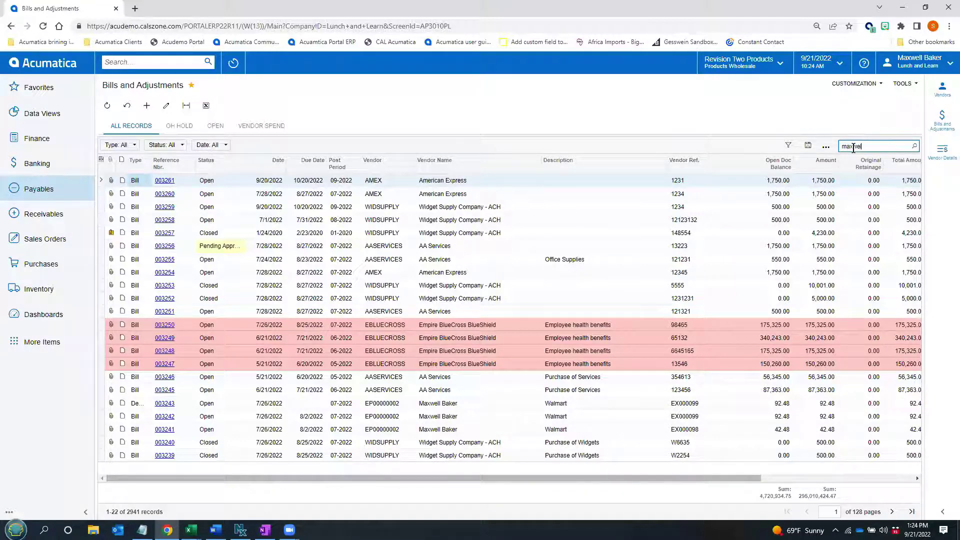
{"action": "type", "text": "l"}
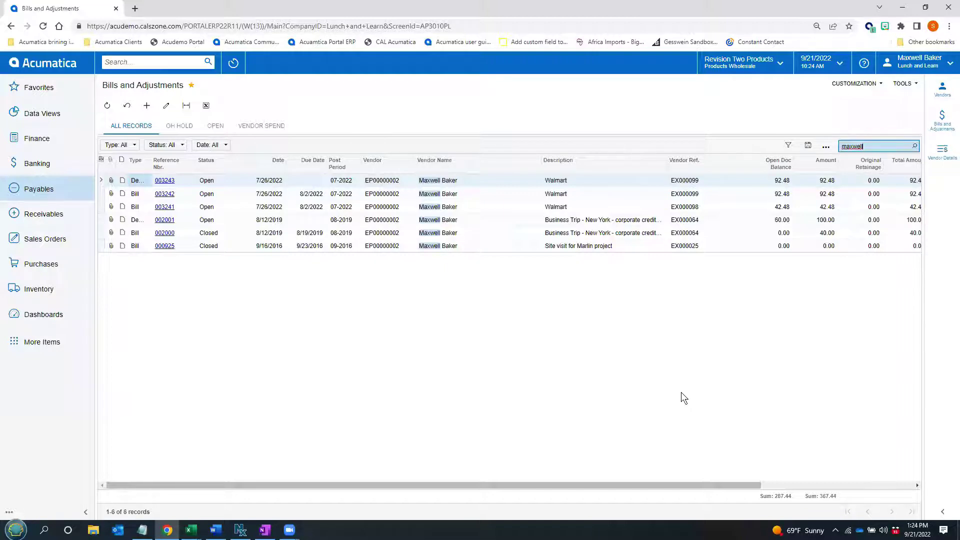
{"action": "key", "text": "BackSpace"}
{"action": "key", "text": "BackSpace"}
{"action": "key", "text": "BackSpace"}
{"action": "key", "text": "BackSpace"}
{"action": "key", "text": "BackSpace"}
{"action": "key", "text": "BackSpace"}
{"action": "key", "text": "BackSpace"}
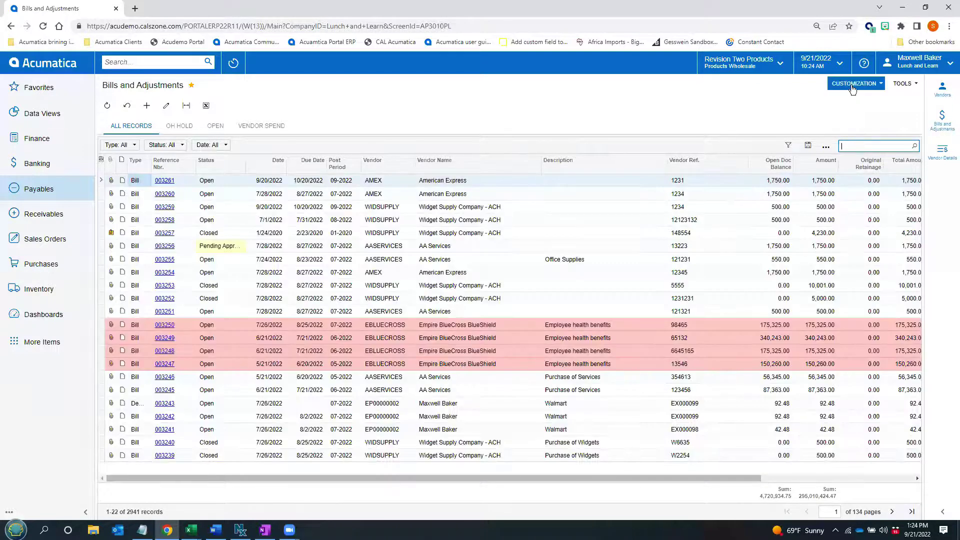
Open the generic inquiry behind Bills and Adjustments, examine its results grid settings, and view the inquiry again
{"action": "left_click", "coordinate": [854, 83]}
{"action": "left_click", "coordinate": [850, 113]}
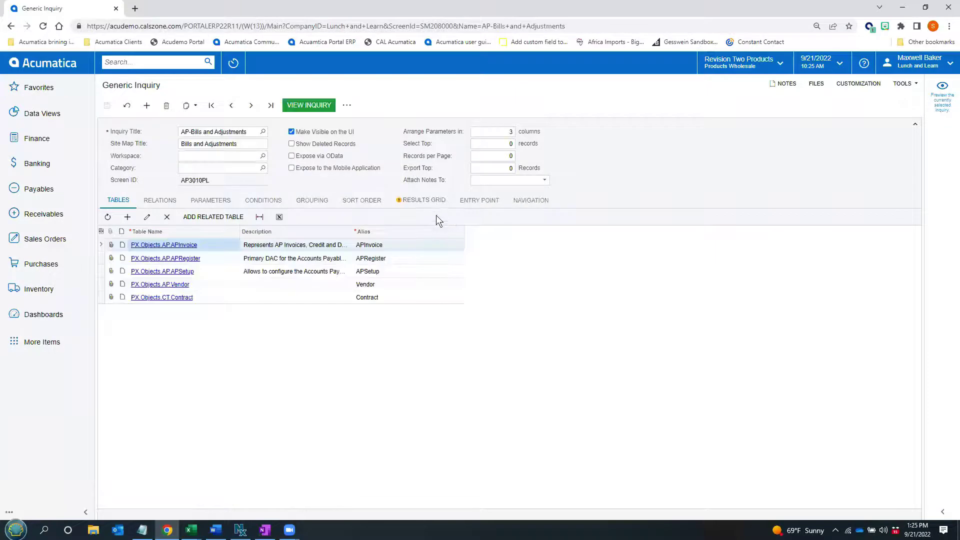
{"action": "left_click", "coordinate": [425, 200]}
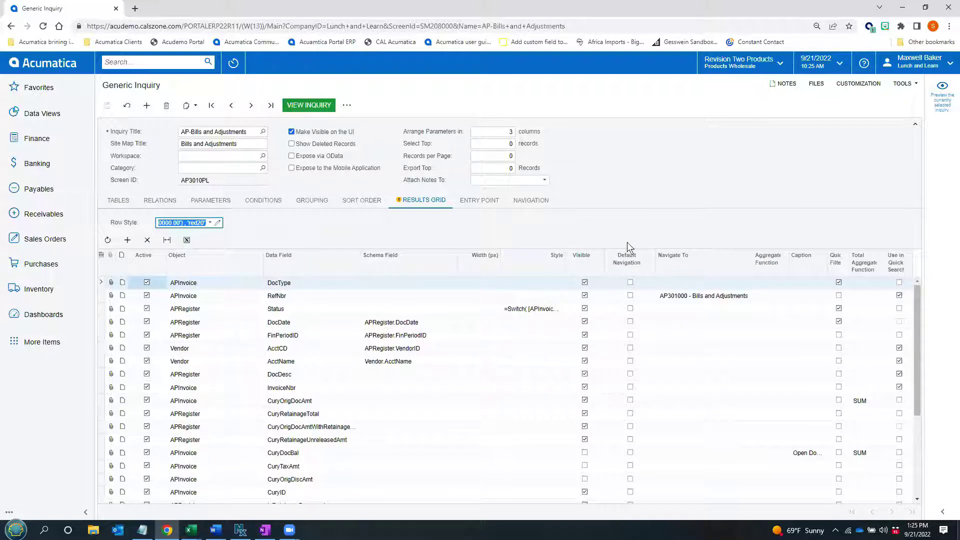
{"action": "left_click", "coordinate": [310, 105]}
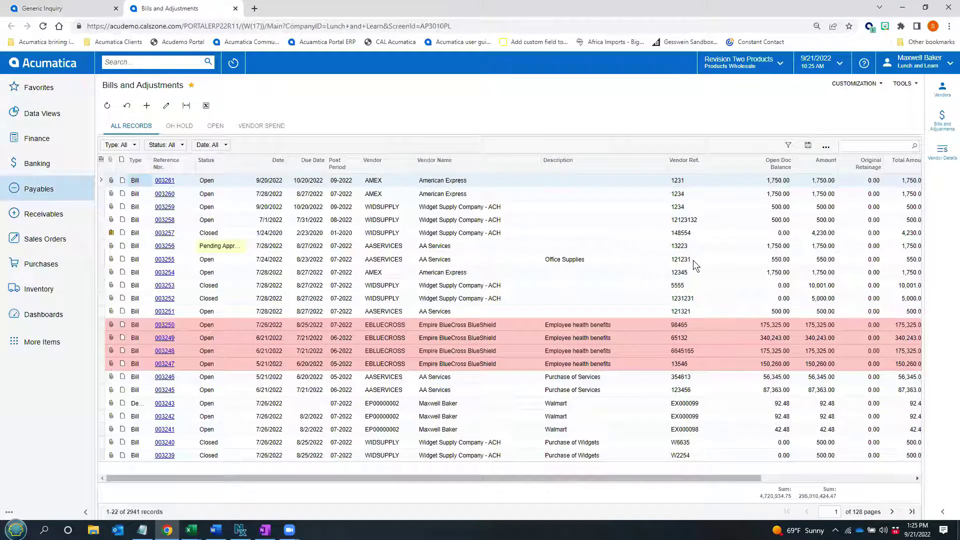
{"action": "left_click", "coordinate": [845, 146]}
Filter the Status column to show only Closed documents
{"action": "left_click", "coordinate": [215, 163]}
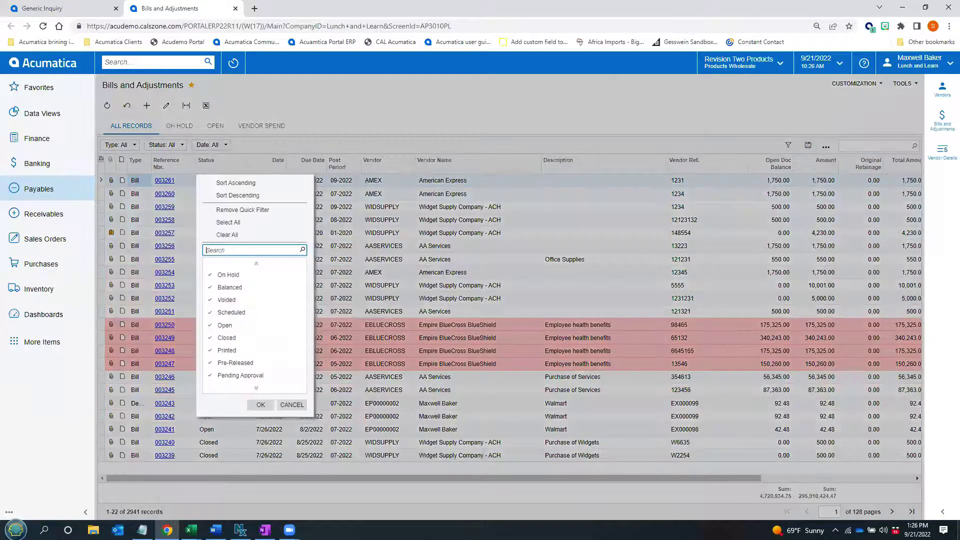
{"action": "left_click", "coordinate": [224, 234]}
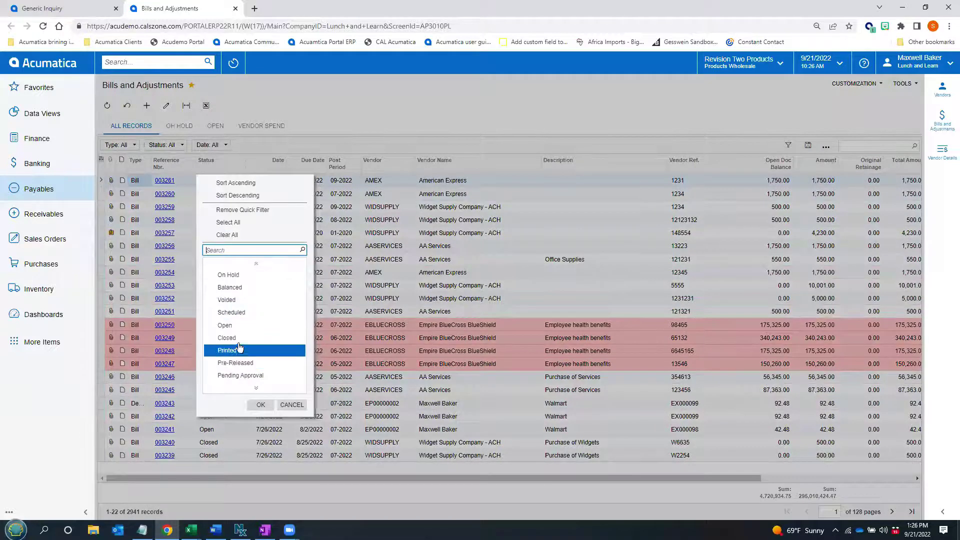
{"action": "left_click", "coordinate": [229, 338]}
{"action": "left_click", "coordinate": [260, 404]}
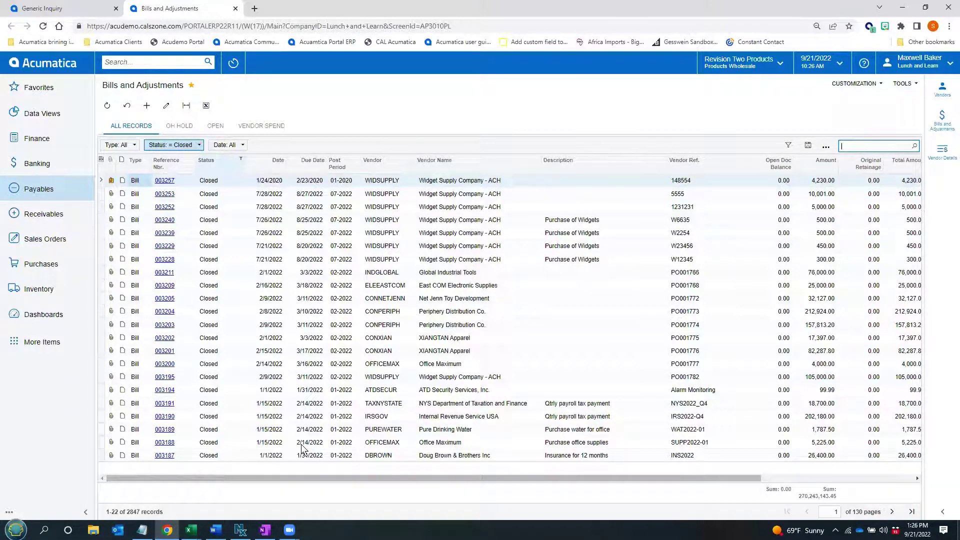
Reset the Status filter to include all statuses
{"action": "left_click", "coordinate": [223, 165]}
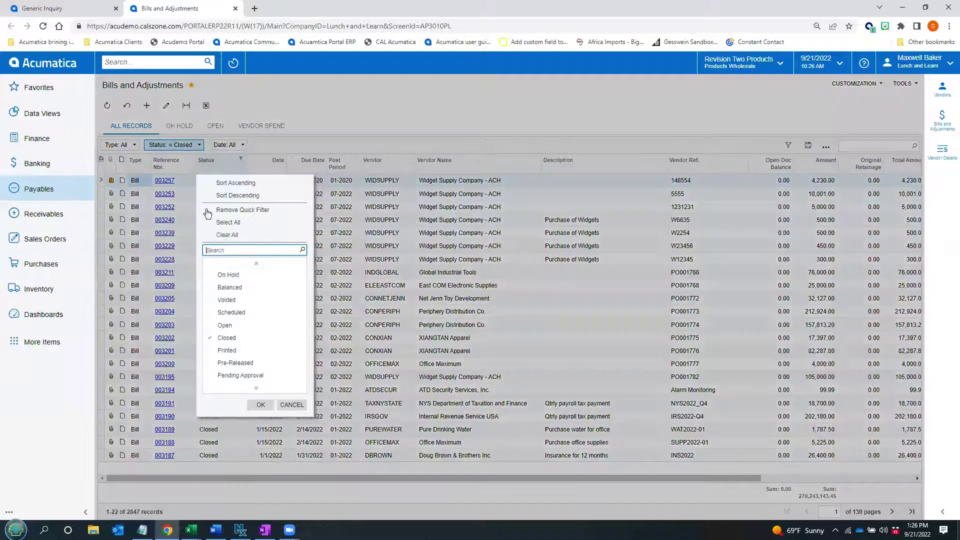
{"action": "left_click", "coordinate": [228, 222]}
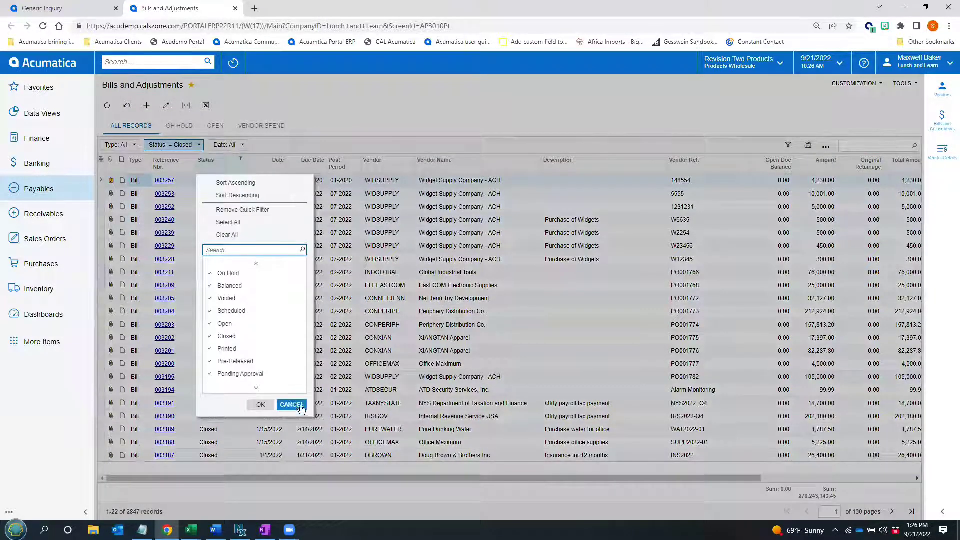
{"action": "left_click", "coordinate": [259, 406]}
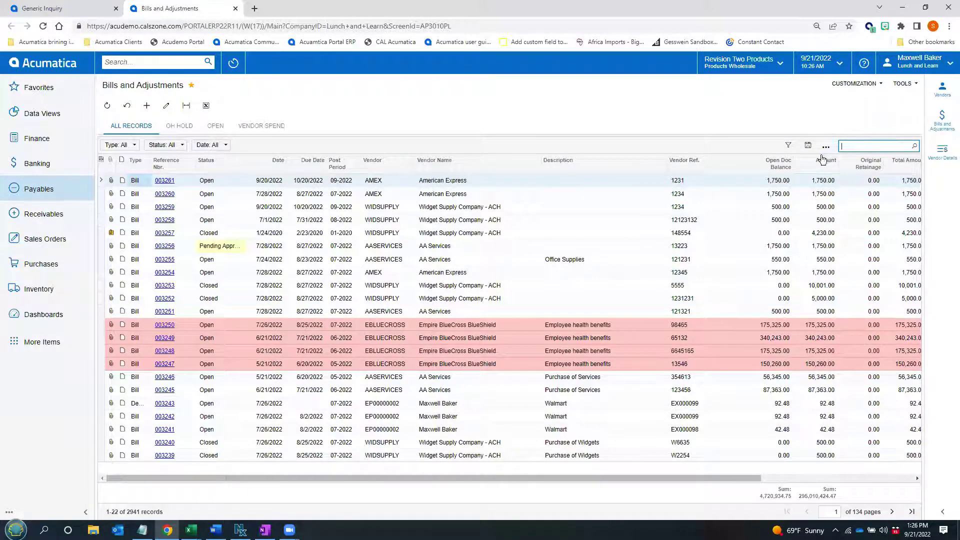
Add a condition to the filter settings of the list with Status Equals Closed
{"action": "left_click", "coordinate": [789, 145]}
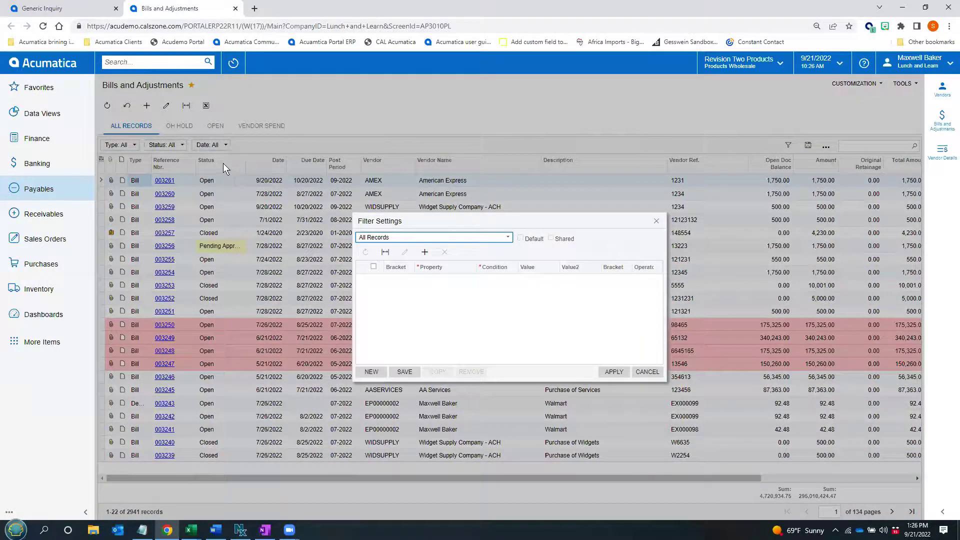
{"action": "left_click", "coordinate": [425, 252]}
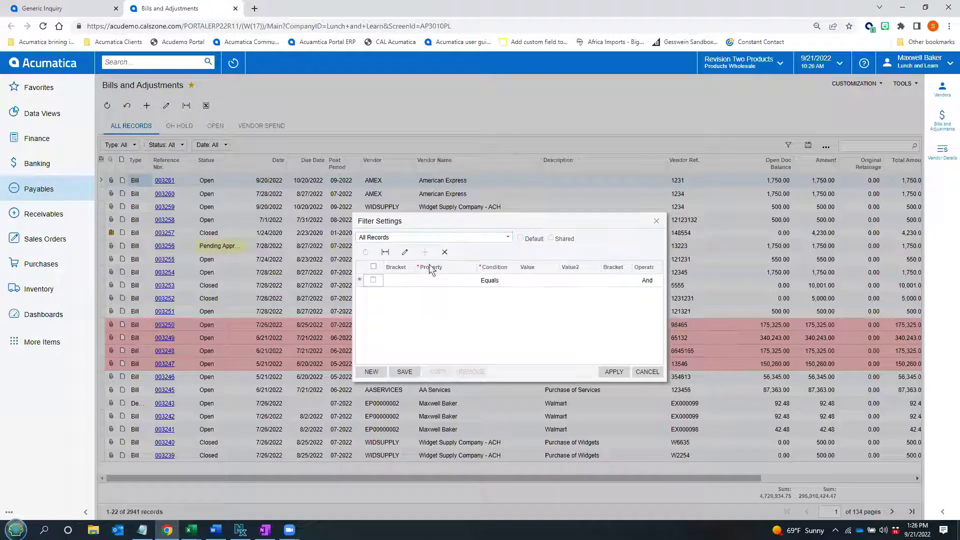
{"action": "left_click", "coordinate": [479, 280]}
{"action": "left_click", "coordinate": [428, 314]}
{"action": "left_click", "coordinate": [540, 279]}
{"action": "left_click", "coordinate": [563, 280]}
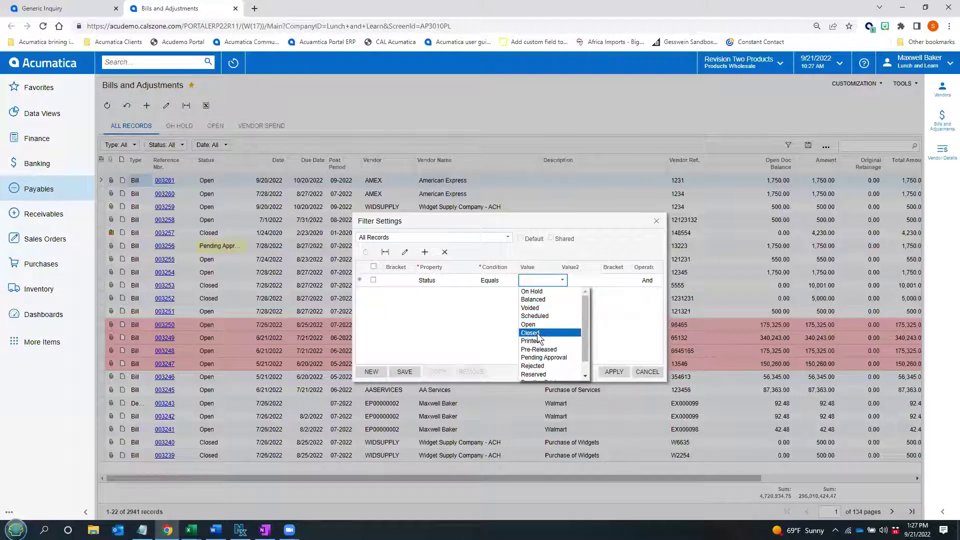
{"action": "left_click", "coordinate": [538, 333]}
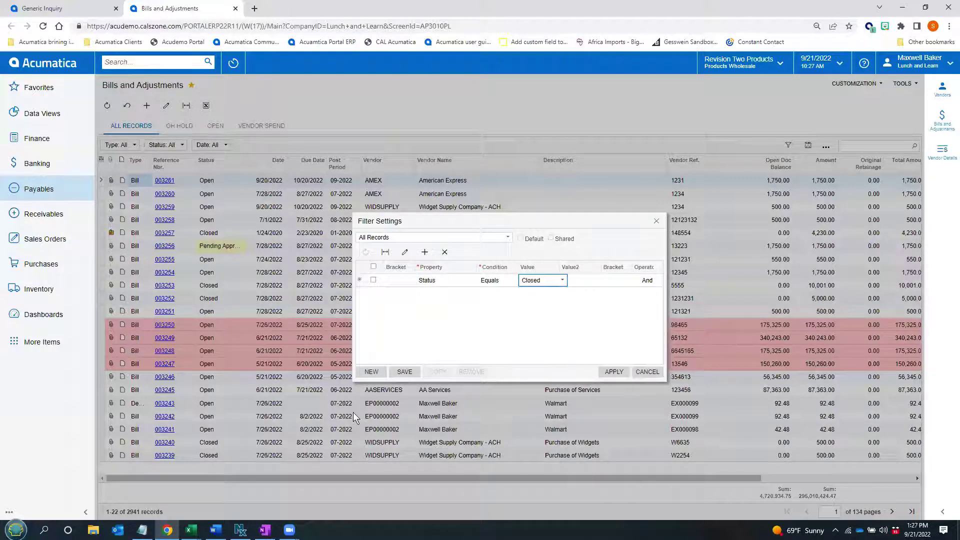
Save the filter under the name Closed and apply it to the list
{"action": "left_click", "coordinate": [412, 374]}
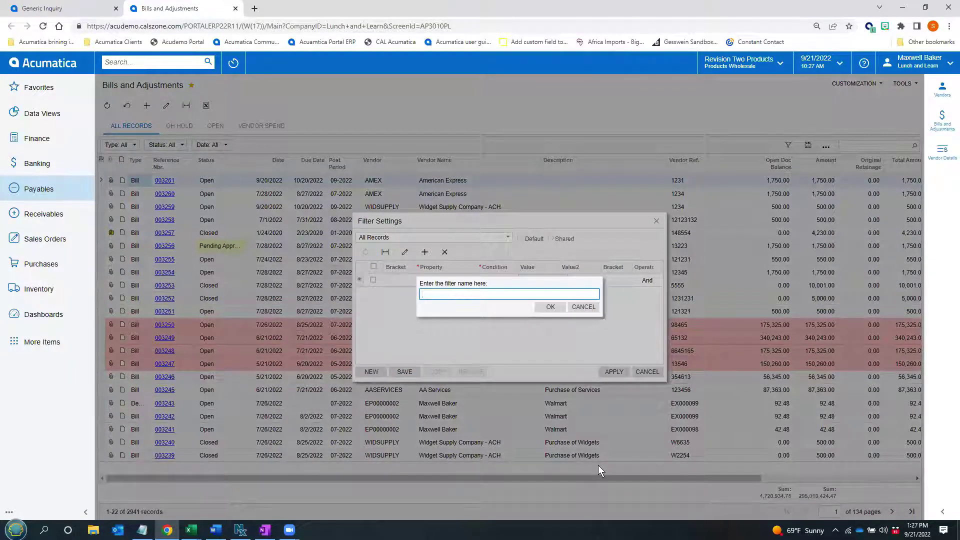
{"action": "type", "text": "Closed"}
{"action": "left_click", "coordinate": [551, 306]}
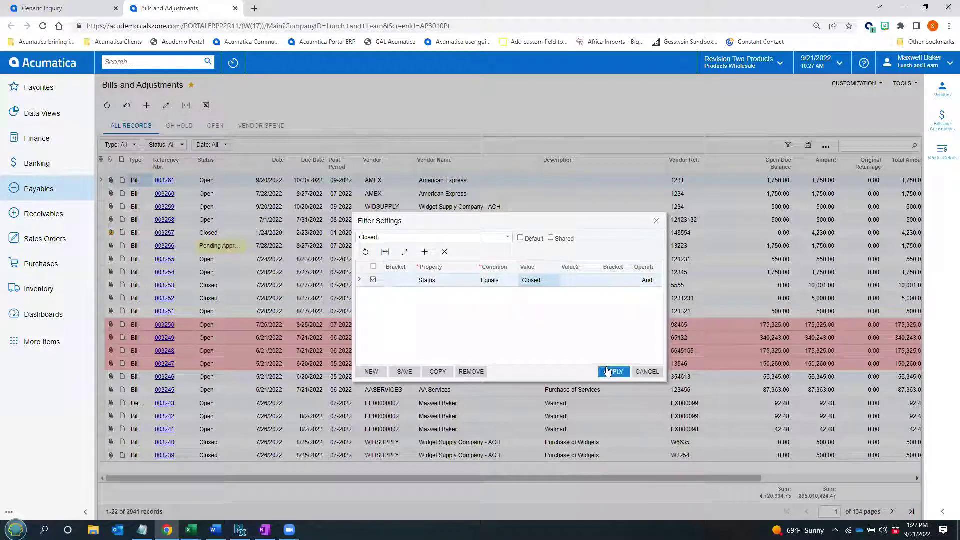
{"action": "left_click", "coordinate": [615, 372]}
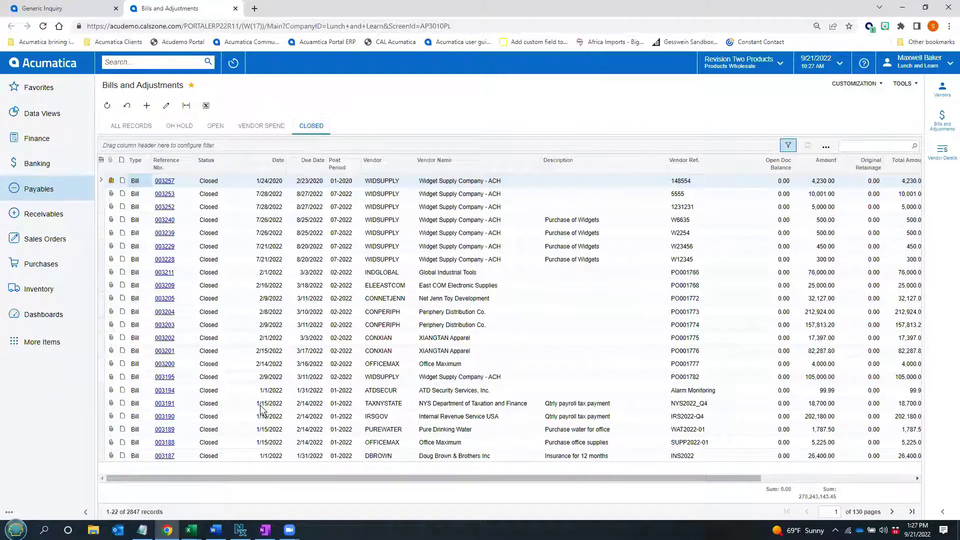
Open the AP Clerk dashboard from the favorites and return to Bills and Adjustments
{"action": "left_click", "coordinate": [43, 86]}
{"action": "left_click", "coordinate": [394, 129]}
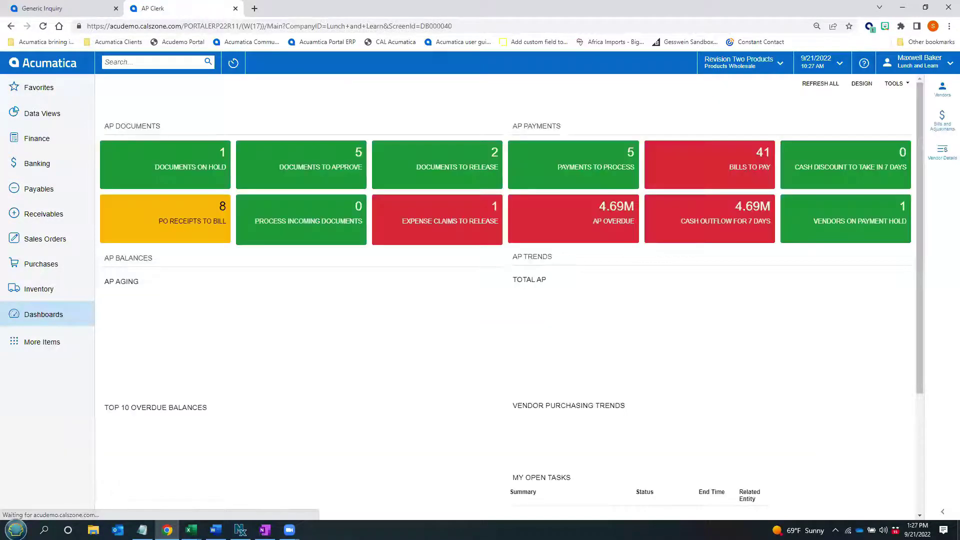
{"action": "left_click", "coordinate": [40, 88]}
{"action": "left_click", "coordinate": [270, 129]}
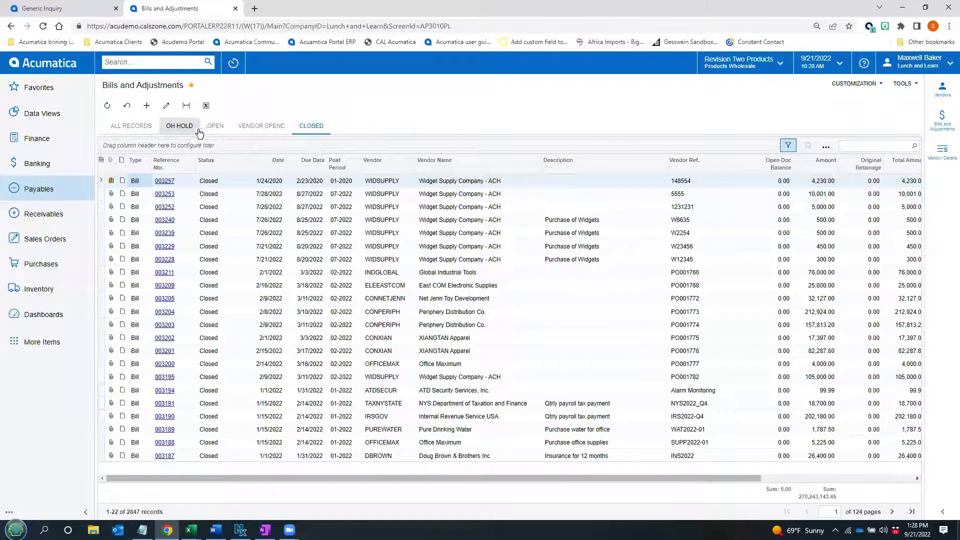
View the bills under the saved On Hold, Open and Closed filters in turn
{"action": "left_click", "coordinate": [179, 126]}
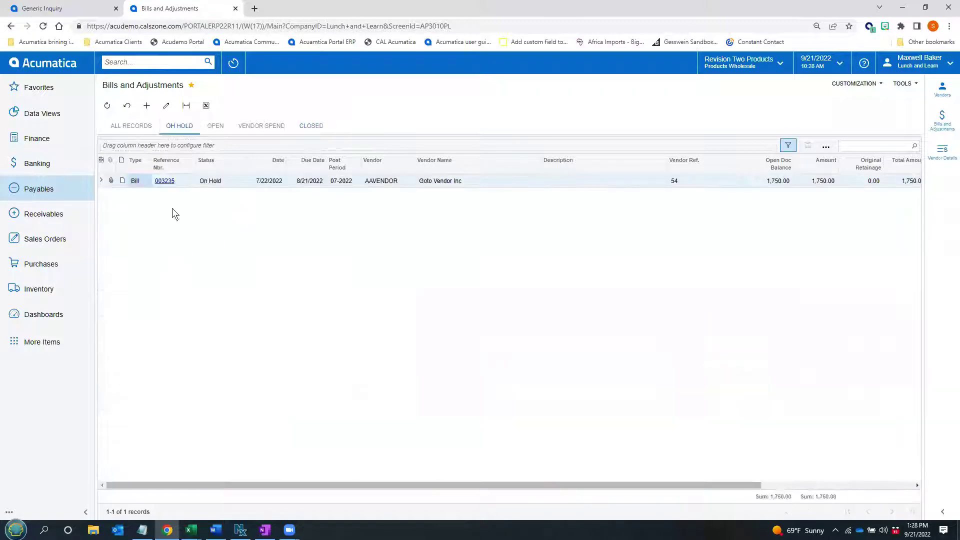
{"action": "left_click", "coordinate": [215, 126]}
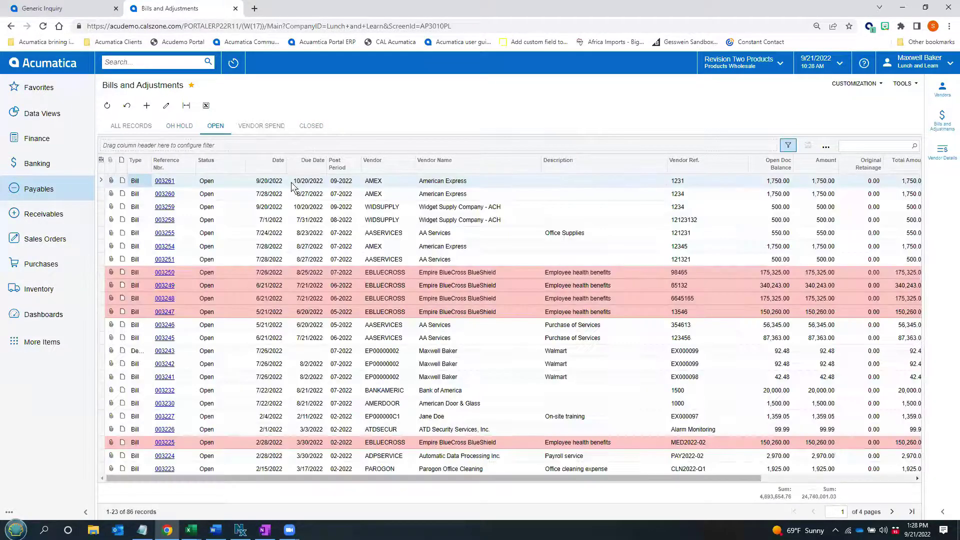
{"action": "left_click", "coordinate": [315, 127]}
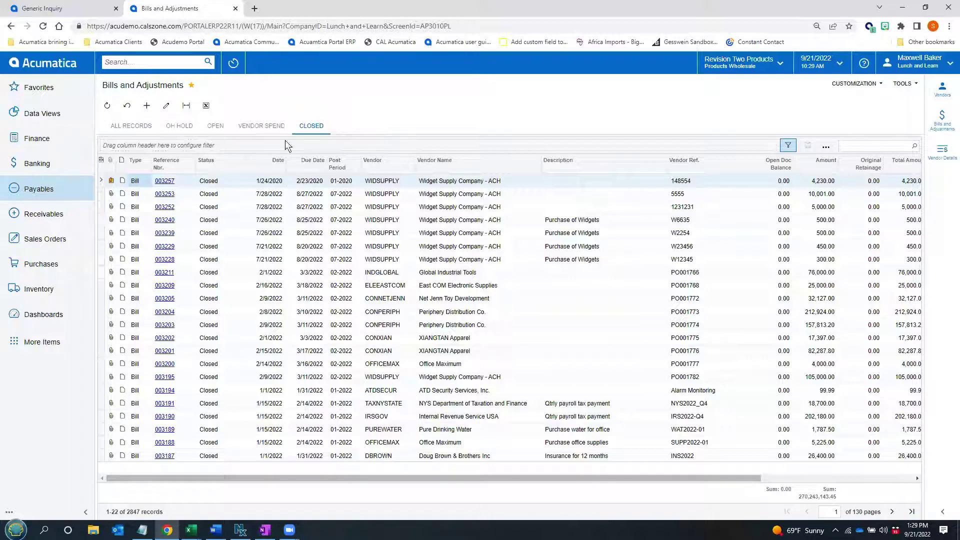
View the Vendor Spend pivot, drill down into the Open amount of AA Services, and return to the pivot
{"action": "left_click", "coordinate": [263, 126]}
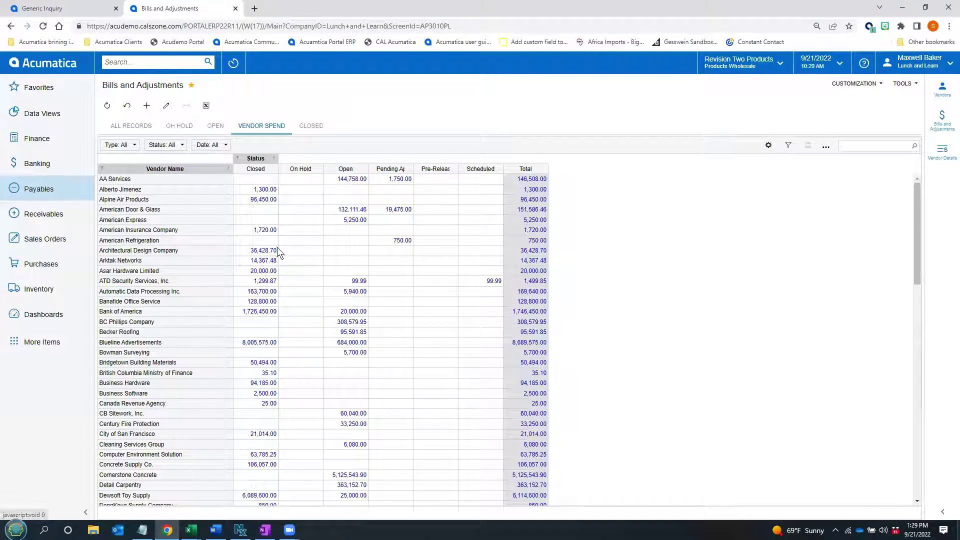
{"action": "left_click", "coordinate": [353, 183]}
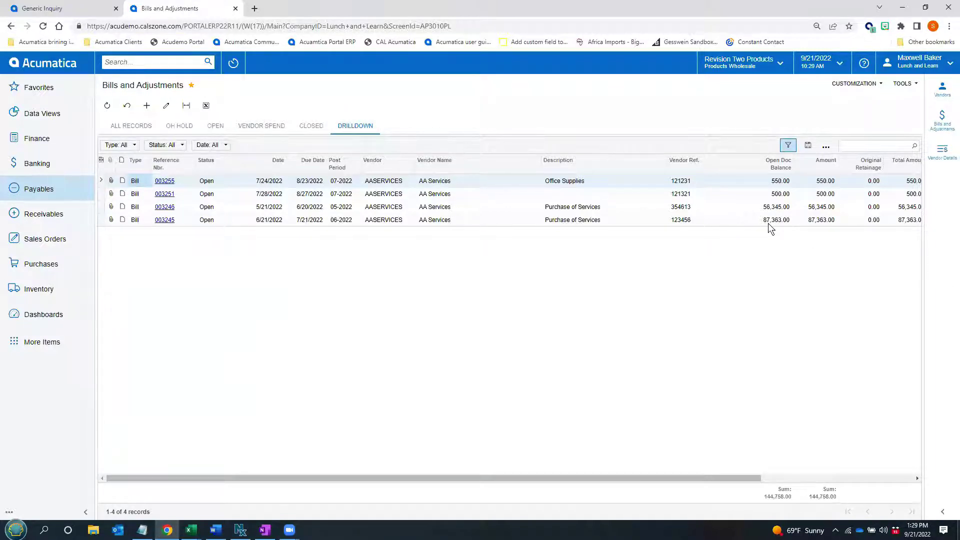
{"action": "left_click", "coordinate": [261, 126]}
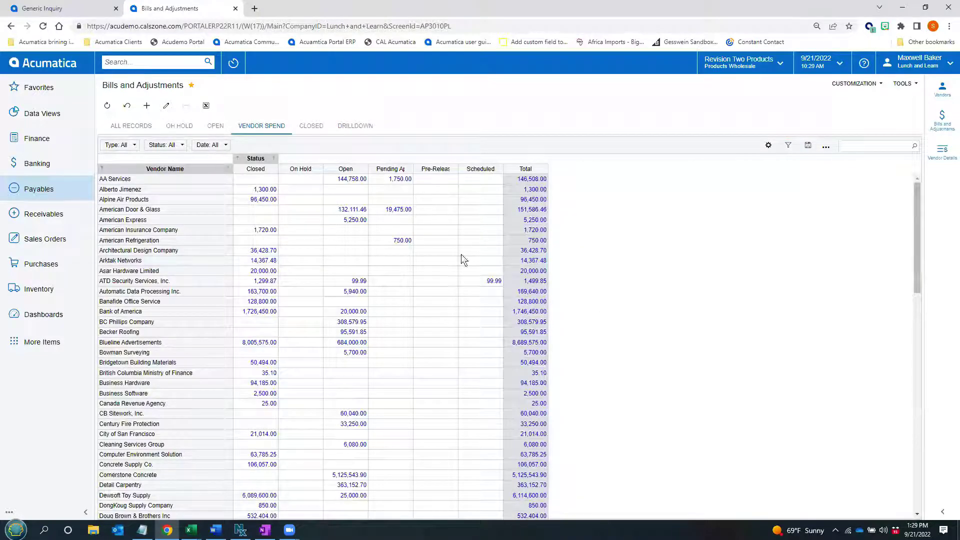
Save a new pivot view of all the bill records under the name Pivot
{"action": "left_click", "coordinate": [132, 126]}
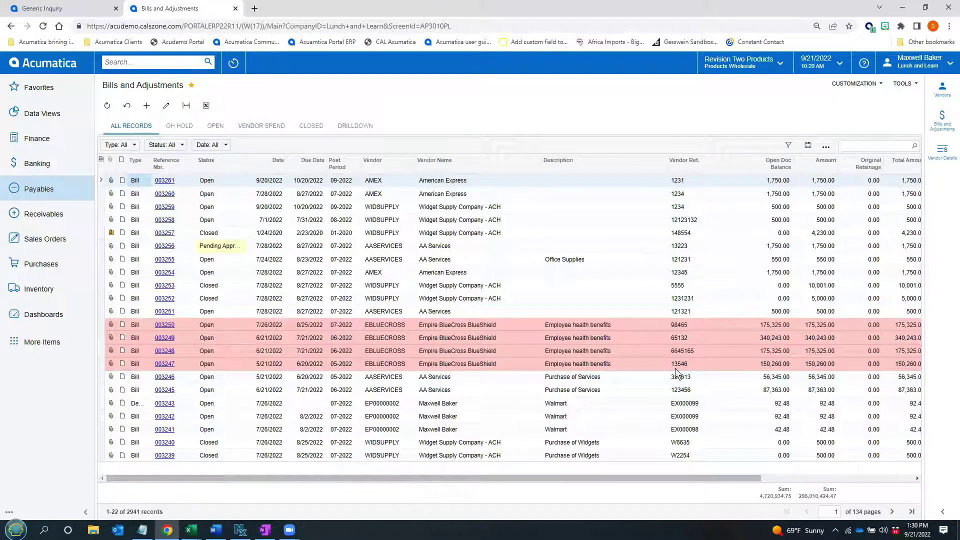
{"action": "left_click", "coordinate": [826, 146]}
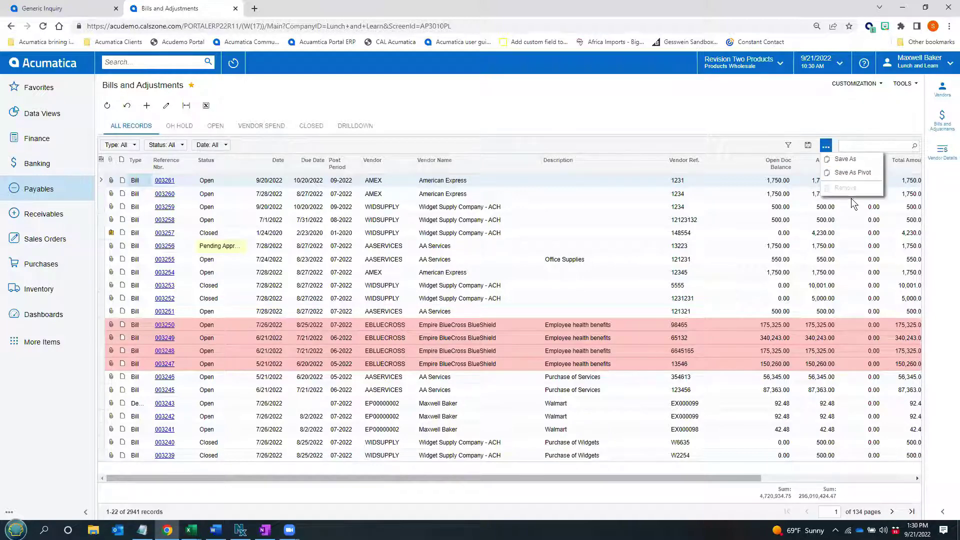
{"action": "left_click", "coordinate": [845, 159]}
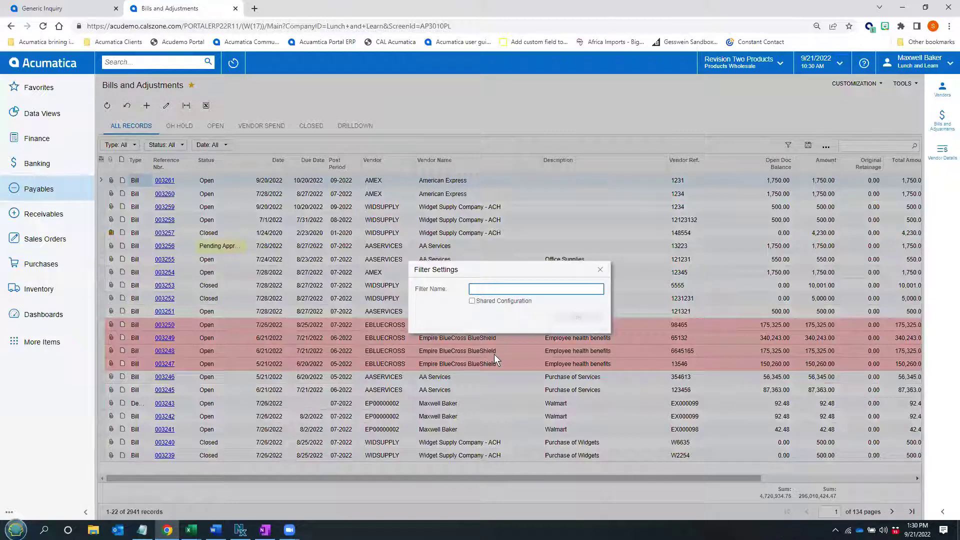
{"action": "type", "text": "Plvot"}
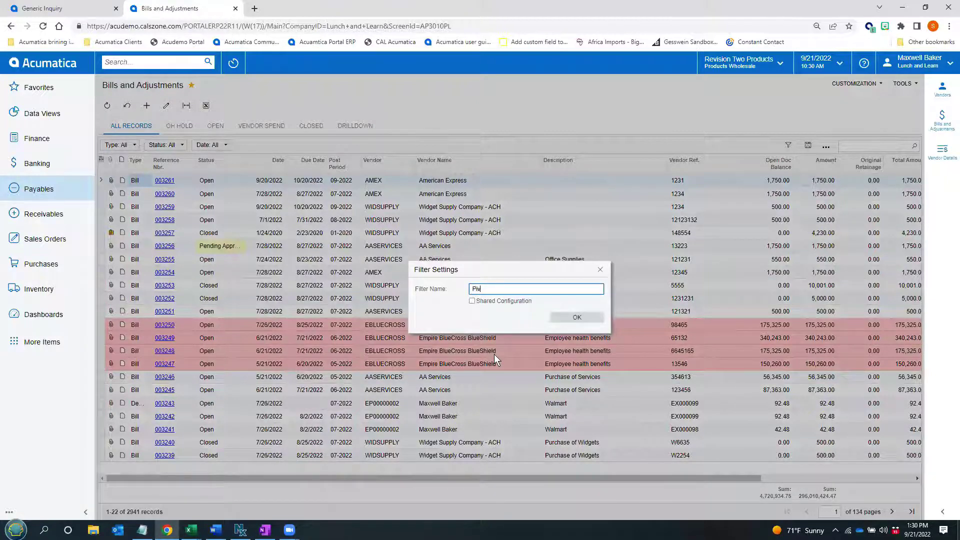
{"action": "left_click", "coordinate": [562, 318]}
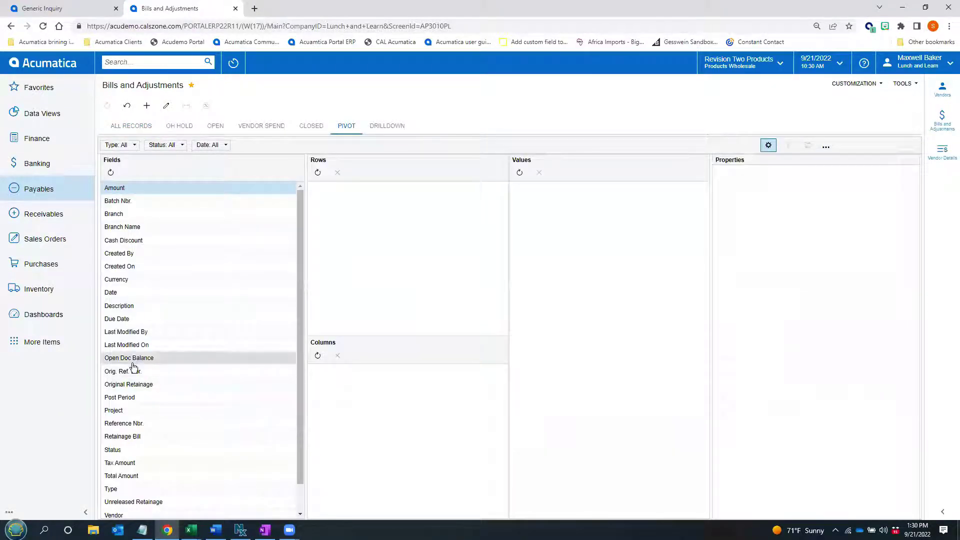
Build the pivot with Vendor Name as rows, Status as columns and Amount as values, and display the resulting table
{"action": "scroll", "coordinate": [135, 373], "scroll_direction": "down", "scroll_amount": 1}
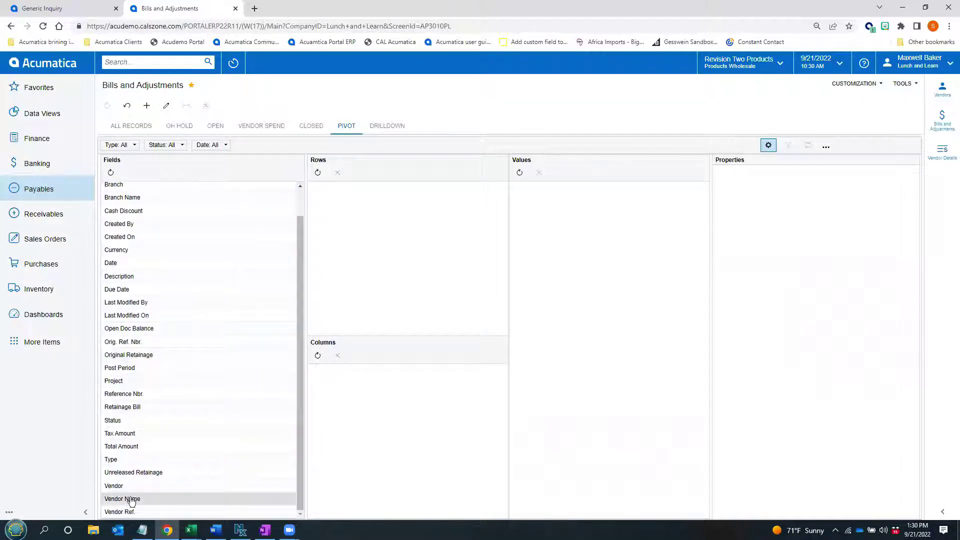
{"action": "left_click_drag", "start_coordinate": [132, 501], "coordinate": [336, 193]}
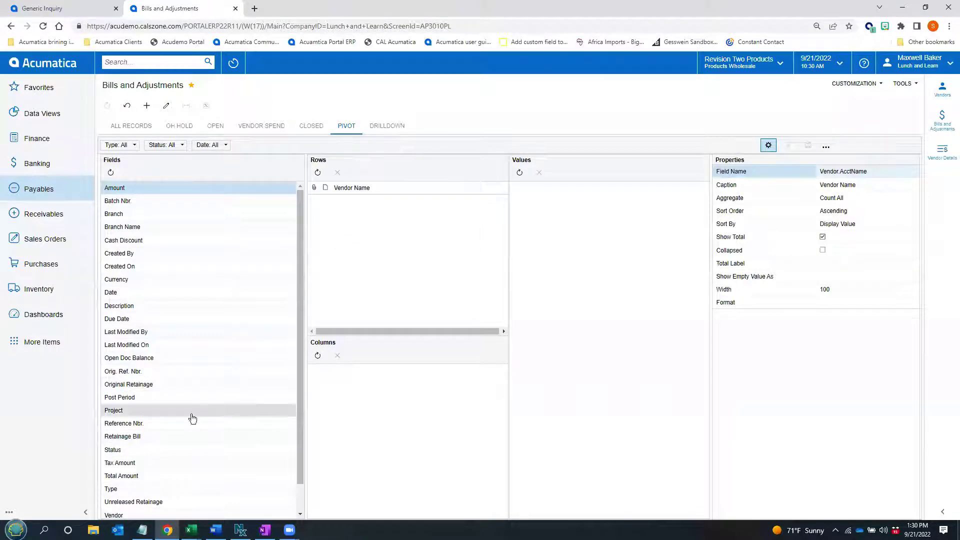
{"action": "scroll", "coordinate": [150, 425], "scroll_direction": "down", "scroll_amount": 2}
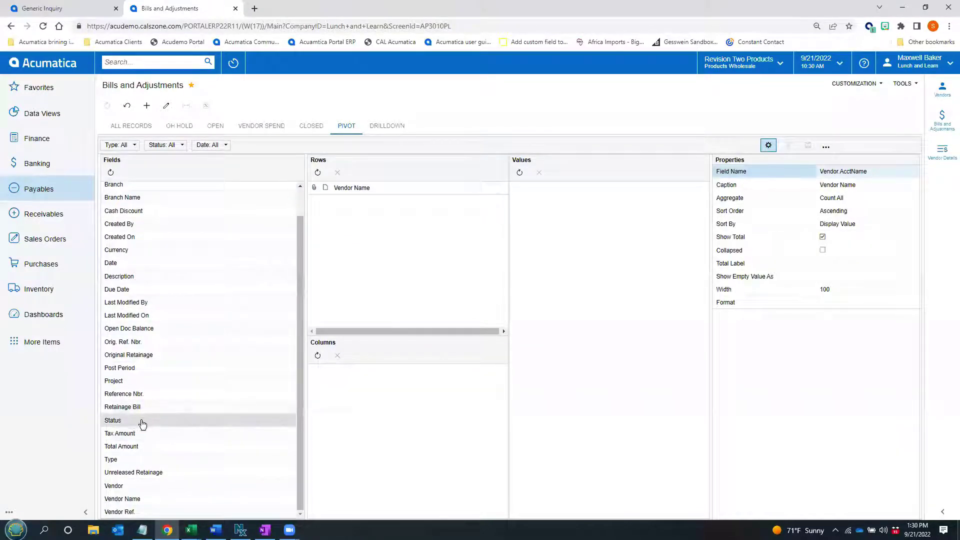
{"action": "left_click_drag", "start_coordinate": [139, 420], "coordinate": [338, 385]}
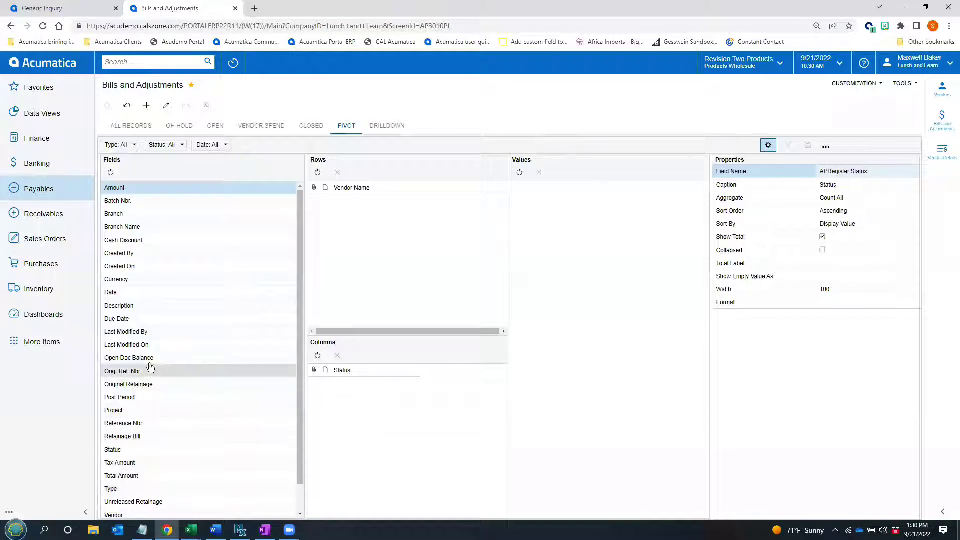
{"action": "scroll", "coordinate": [125, 193], "scroll_direction": "down", "scroll_amount": 1}
{"action": "scroll", "coordinate": [127, 189], "scroll_direction": "up", "scroll_amount": 1}
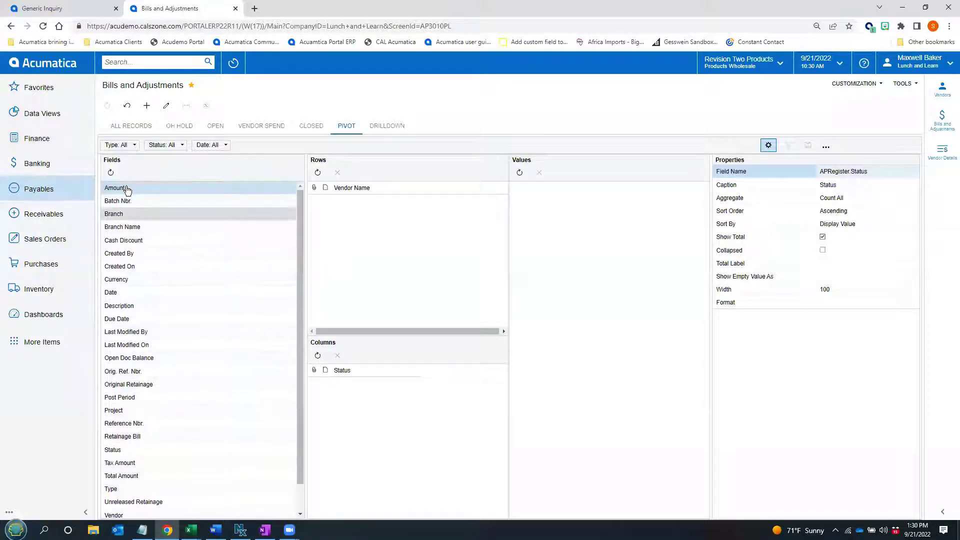
{"action": "left_click_drag", "start_coordinate": [127, 189], "coordinate": [536, 190]}
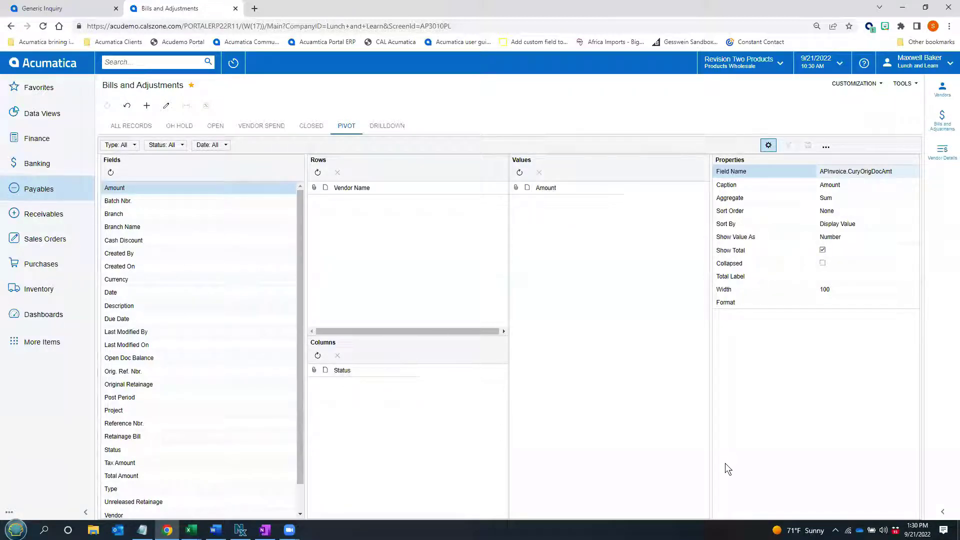
{"action": "left_click", "coordinate": [768, 146]}
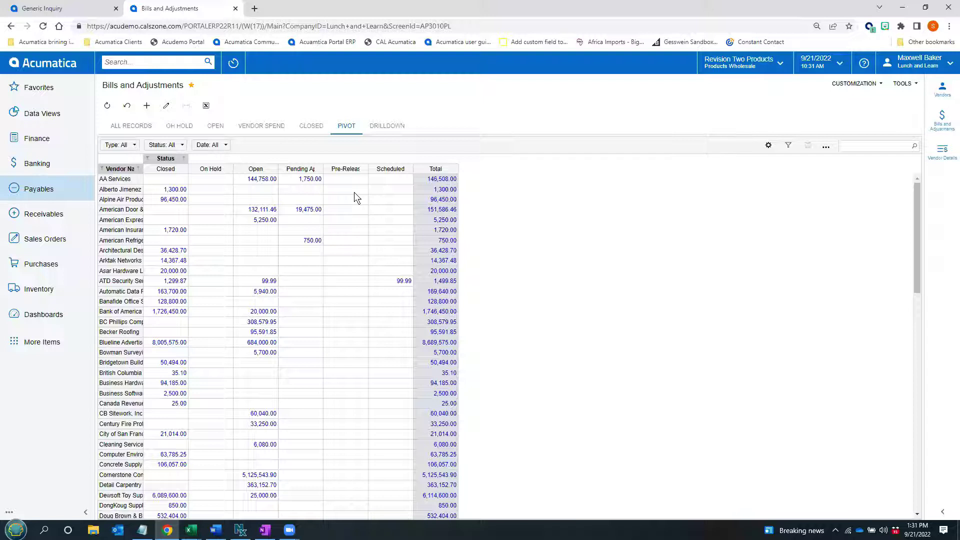
In the All Records list, move Vendor Ref. before Vendor, Amount after Post Period, and Reference Nbr. after Open Doc Balance
{"action": "left_click", "coordinate": [132, 126]}
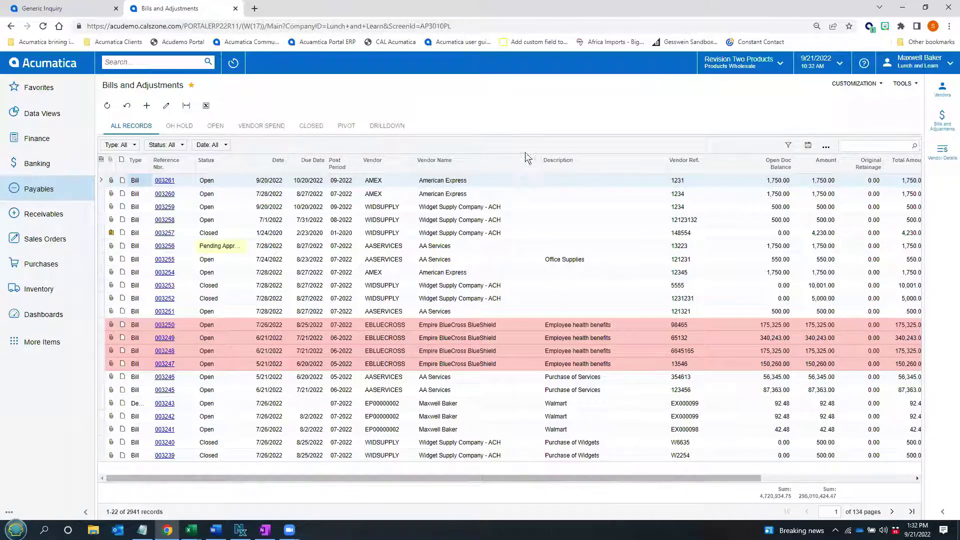
{"action": "left_click_drag", "start_coordinate": [691, 165], "coordinate": [384, 167]}
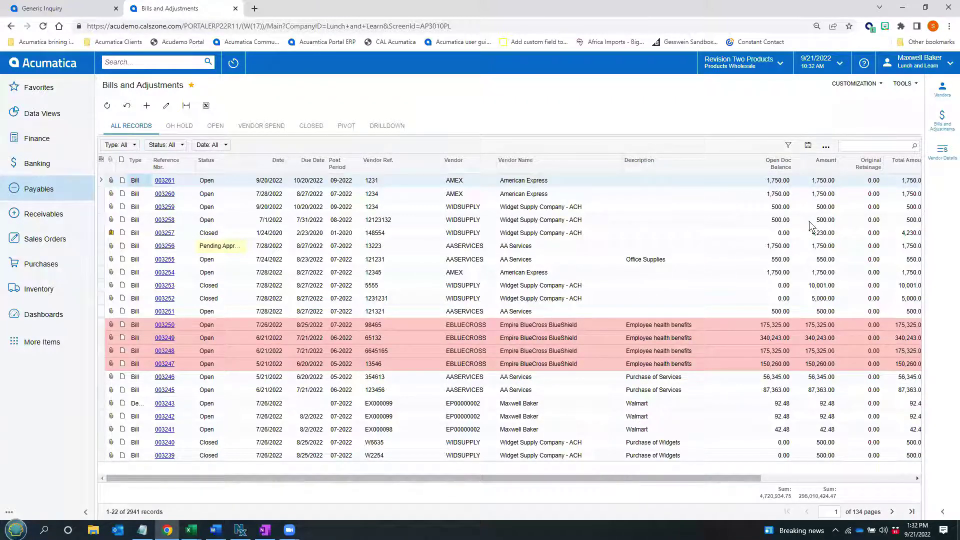
{"action": "left_click", "coordinate": [101, 159]}
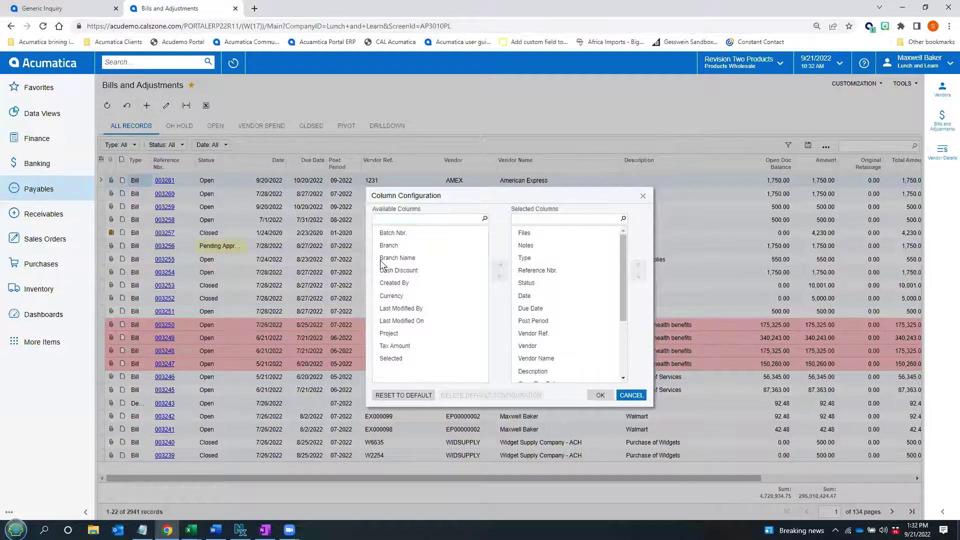
{"action": "left_click", "coordinate": [631, 395]}
{"action": "mouse_move", "coordinate": [183, 173]}
{"action": "left_mouse_down"}
{"action": "mouse_move", "coordinate": [520, 210]}
{"action": "mouse_move", "coordinate": [810, 179]}
{"action": "mouse_move", "coordinate": [777, 185]}
{"action": "mouse_move", "coordinate": [715, 163]}
{"action": "mouse_move", "coordinate": [318, 176]}
{"action": "left_mouse_up"}
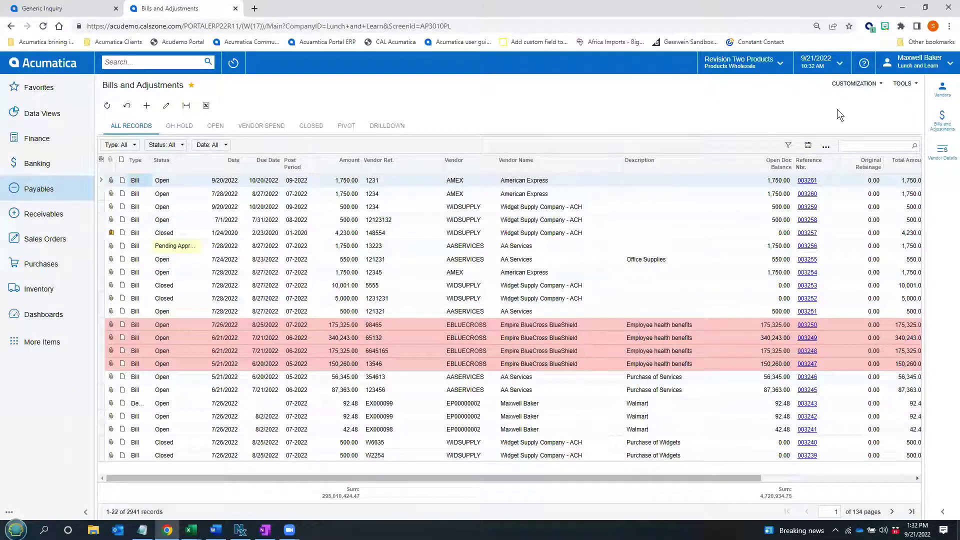
Share the column configuration of the Results table as the default, overriding users' personal configurations
{"action": "left_click", "coordinate": [902, 83]}
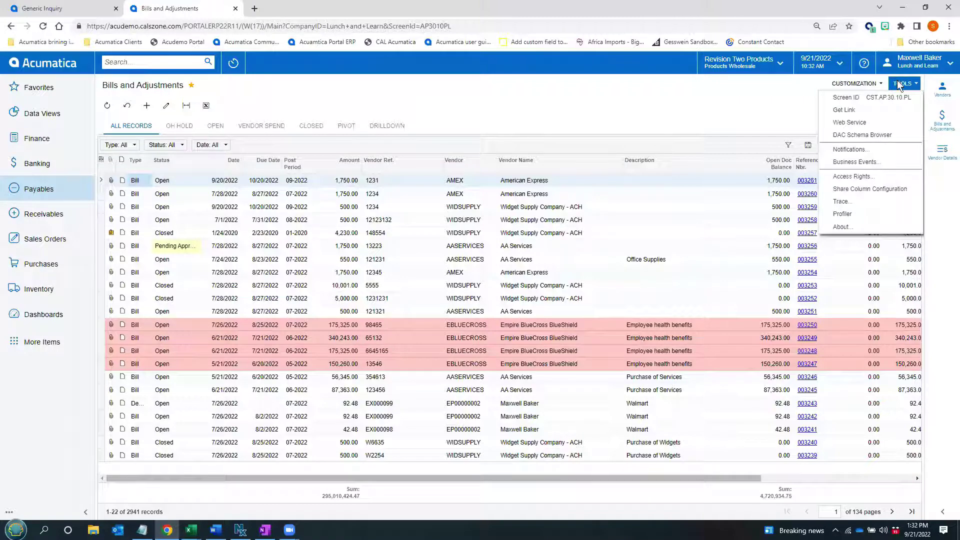
{"action": "left_click", "coordinate": [854, 195]}
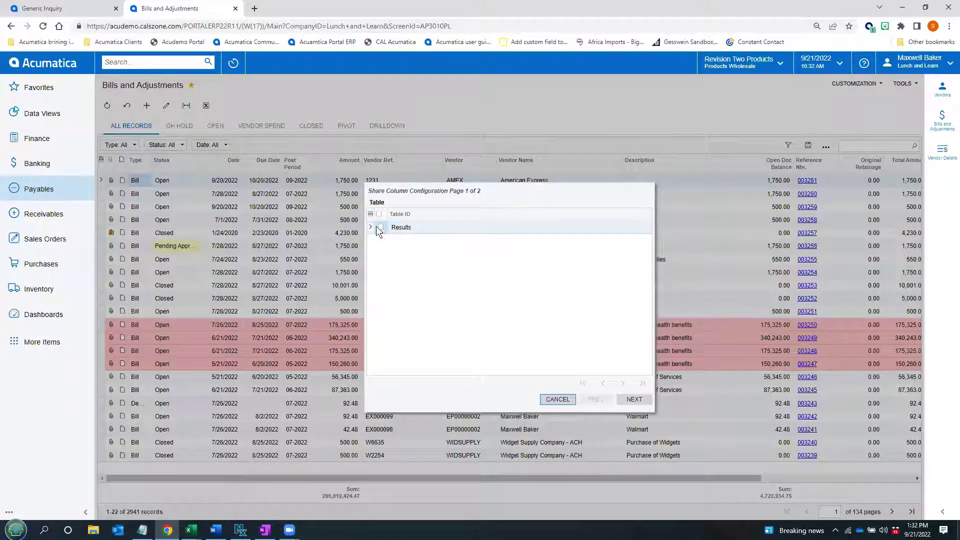
{"action": "left_click", "coordinate": [378, 228]}
{"action": "left_click", "coordinate": [634, 399]}
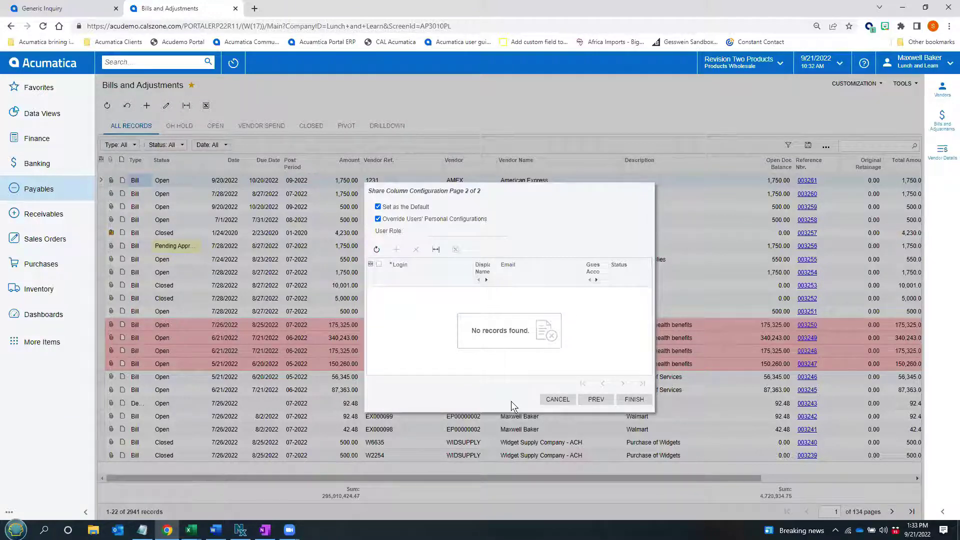
{"action": "left_click", "coordinate": [632, 399]}
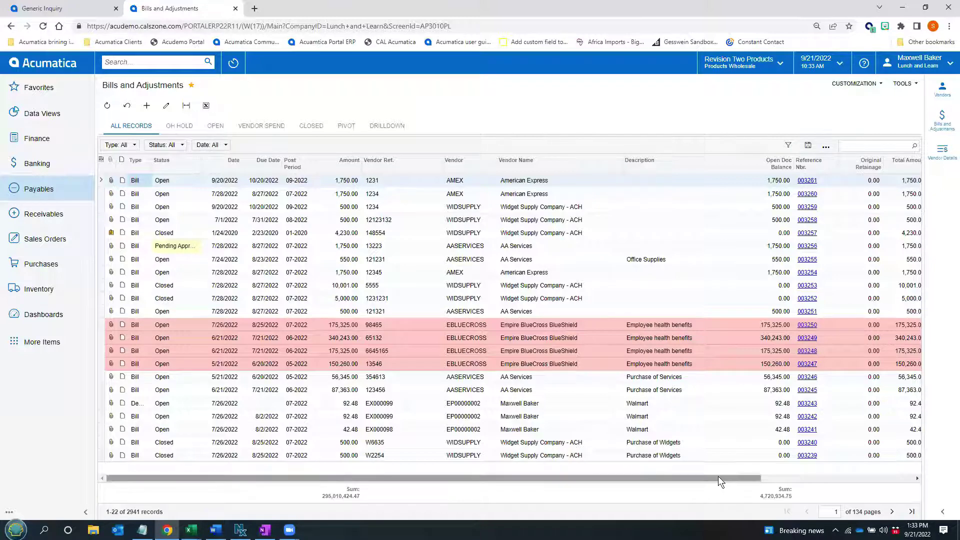
Open the list's generic inquiry definition and view the Total Aggregate Function options for InvoiceNbr in the results grid
{"action": "left_click_drag", "start_coordinate": [717, 476], "coordinate": [783, 480]}
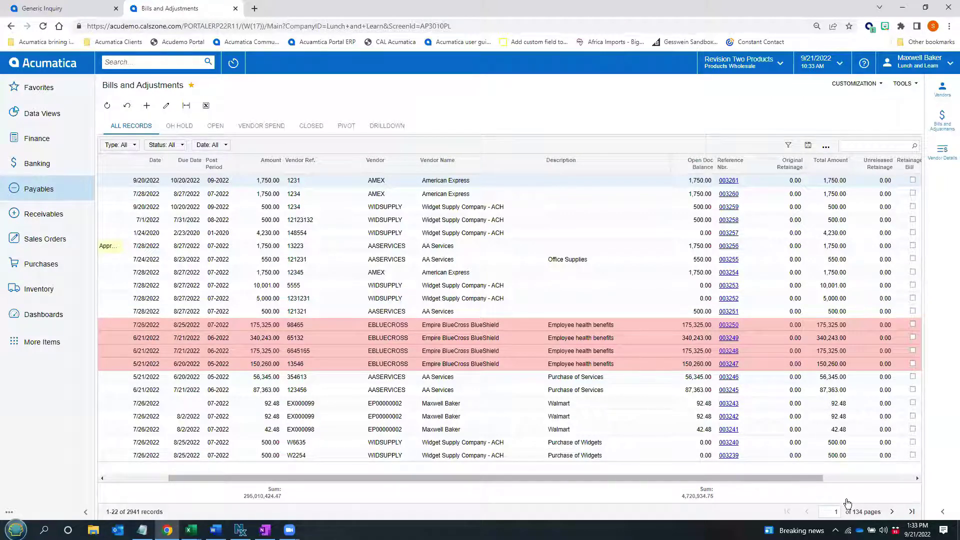
{"action": "left_click", "coordinate": [853, 86]}
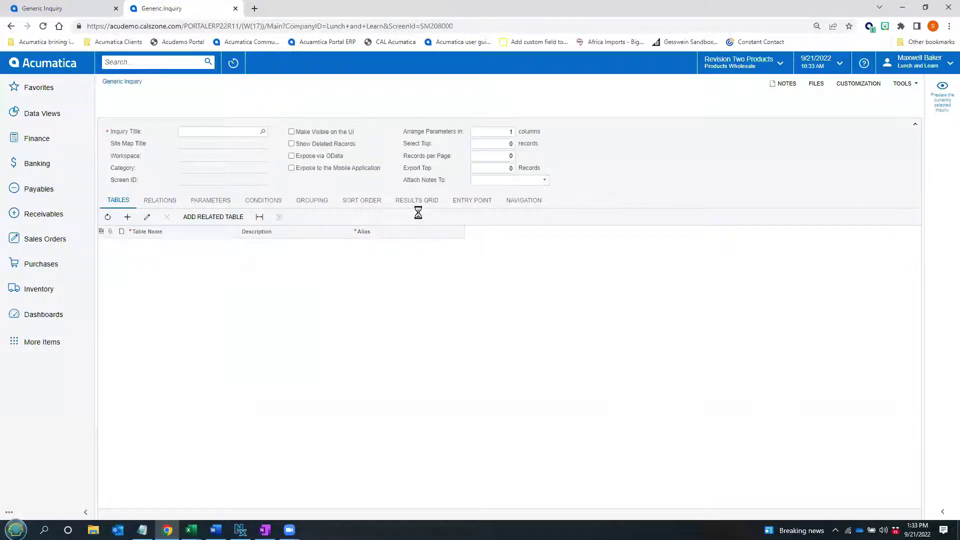
{"action": "left_click", "coordinate": [420, 201]}
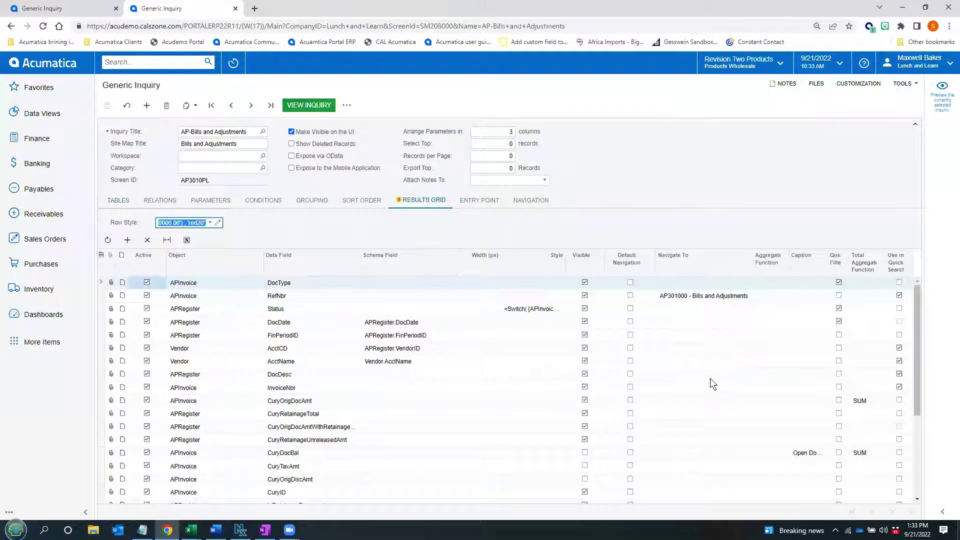
{"action": "left_click", "coordinate": [874, 385]}
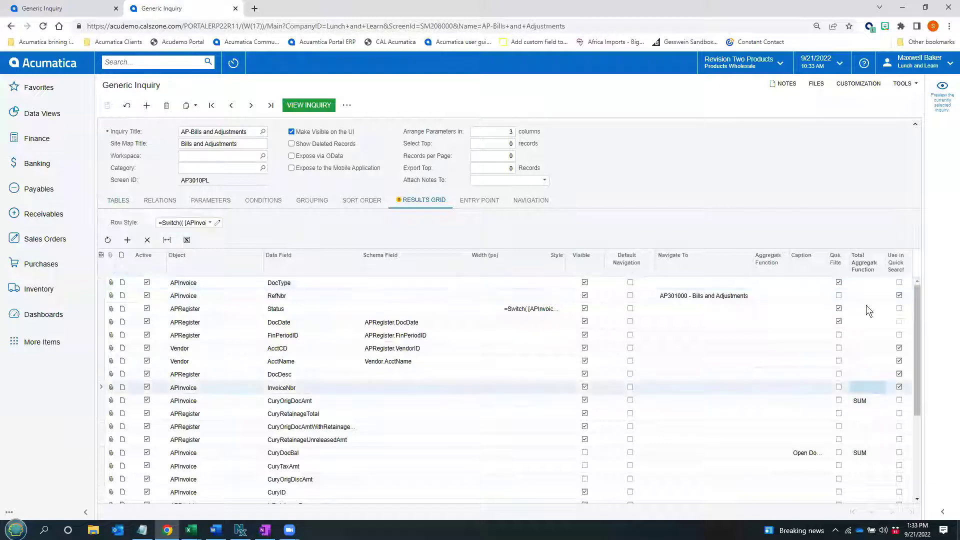
{"action": "left_click", "coordinate": [885, 387]}
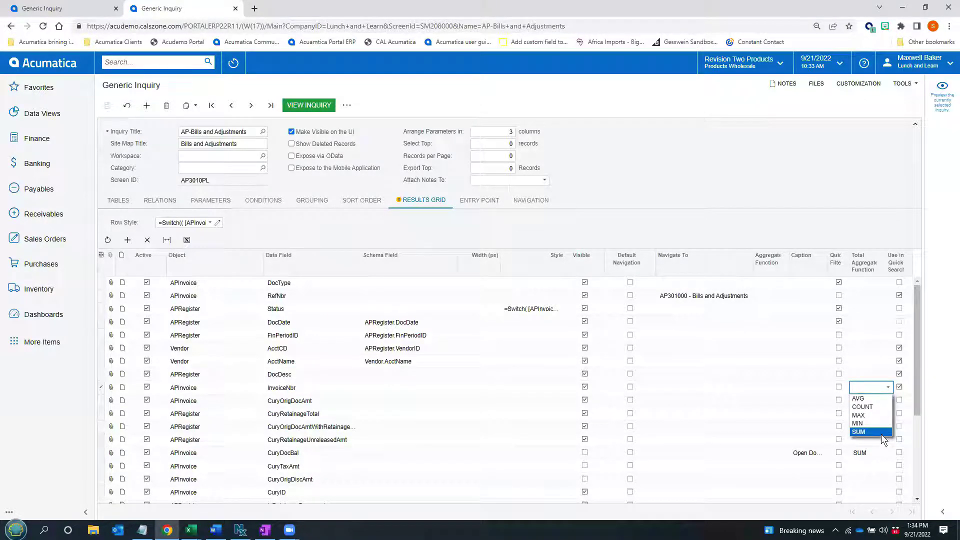
{"action": "left_click", "coordinate": [762, 213]}
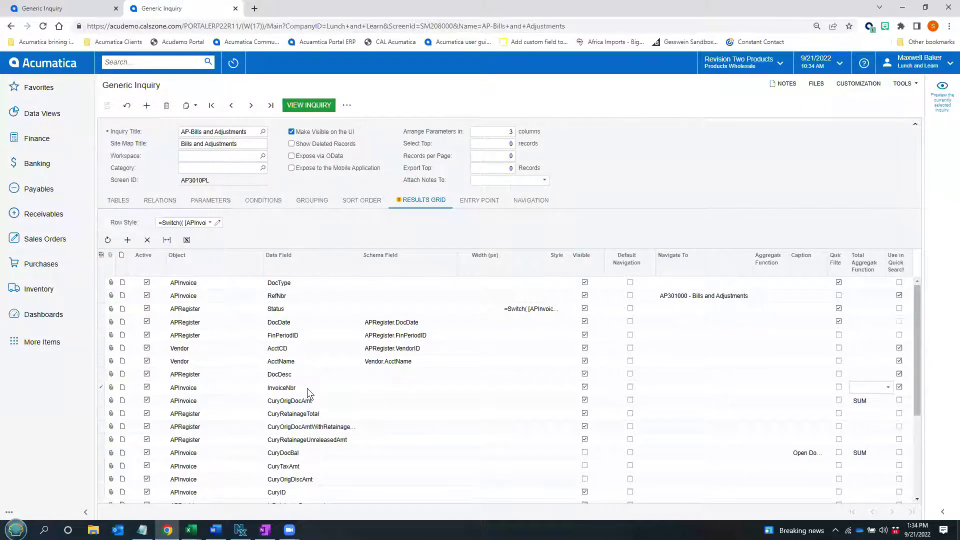
Add a Contract row to the results grid, browse its available data fields, and delete the row again
{"action": "scroll", "coordinate": [315, 419], "scroll_direction": "down", "scroll_amount": 3}
{"action": "scroll", "coordinate": [260, 350], "scroll_direction": "down", "scroll_amount": 1}
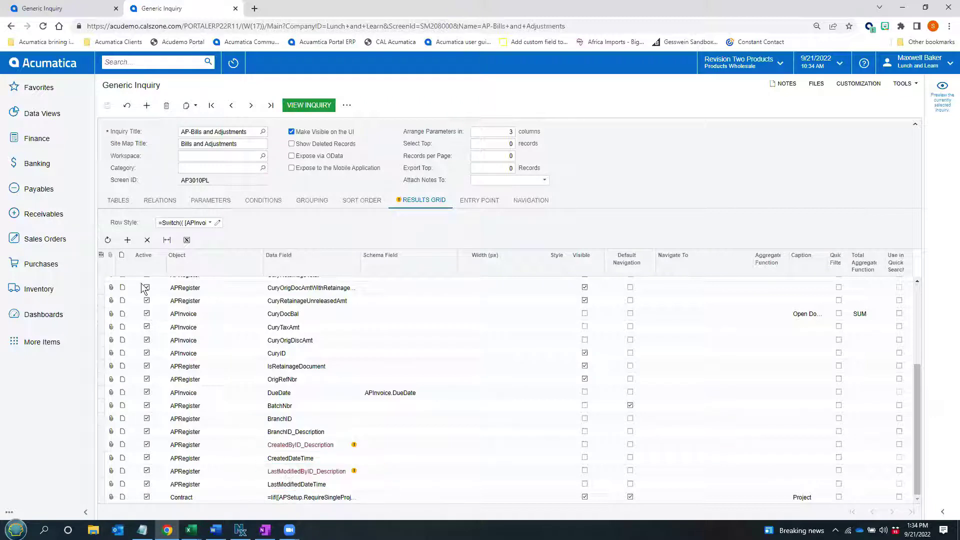
{"action": "left_click", "coordinate": [127, 239]}
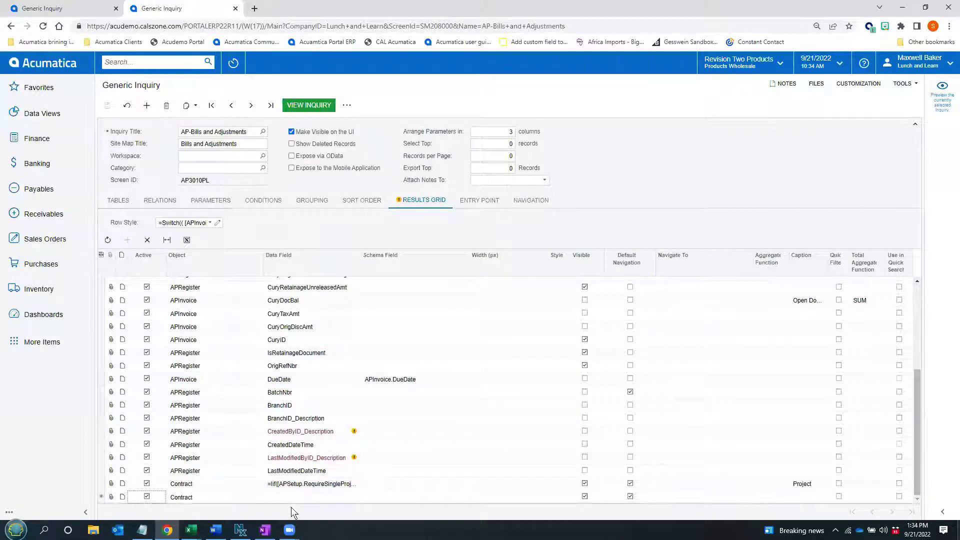
{"action": "left_click", "coordinate": [300, 496]}
{"action": "left_click", "coordinate": [361, 496]}
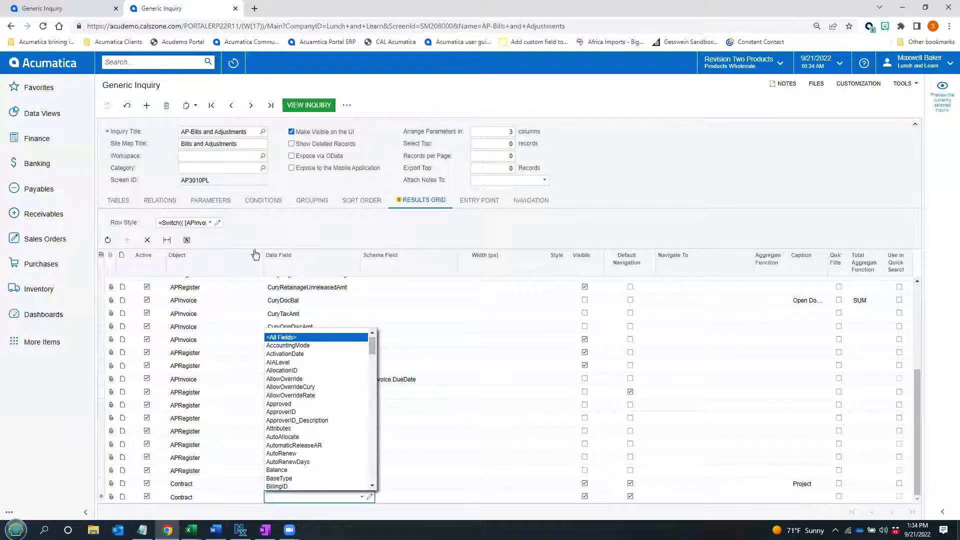
{"action": "left_click", "coordinate": [204, 243]}
{"action": "left_click", "coordinate": [147, 239]}
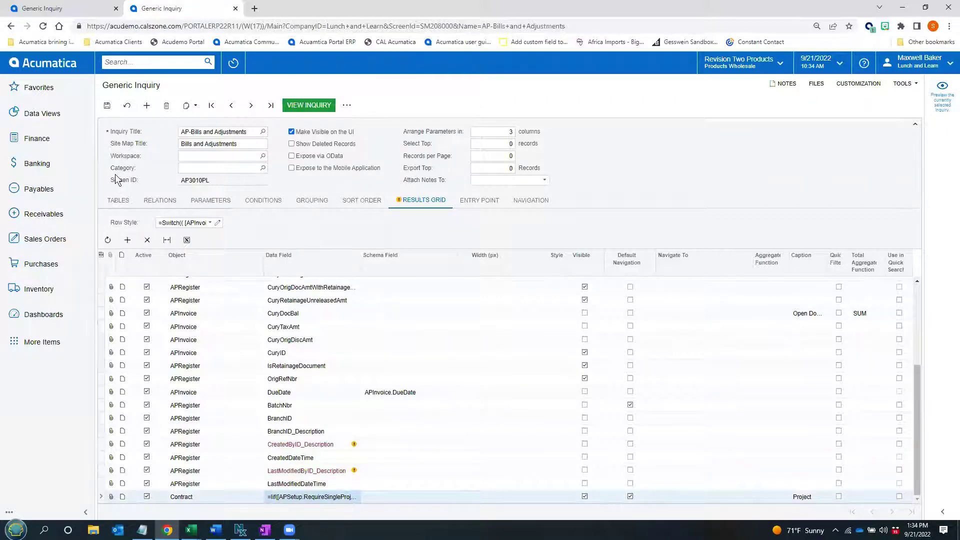
View the inquiry while discarding unsaved changes, and examine the highlighted Pending Approval status in the bills list
{"action": "left_click", "coordinate": [309, 106]}
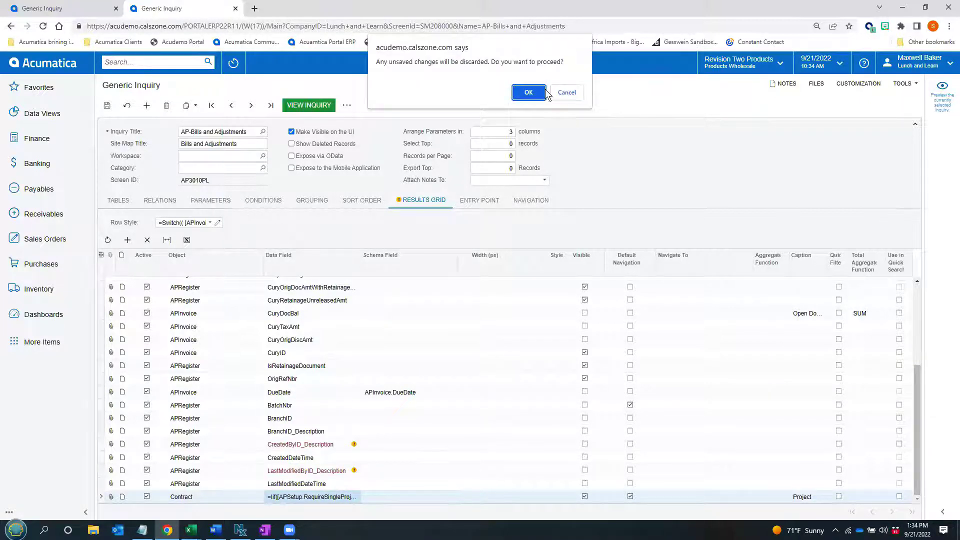
{"action": "left_click", "coordinate": [528, 93]}
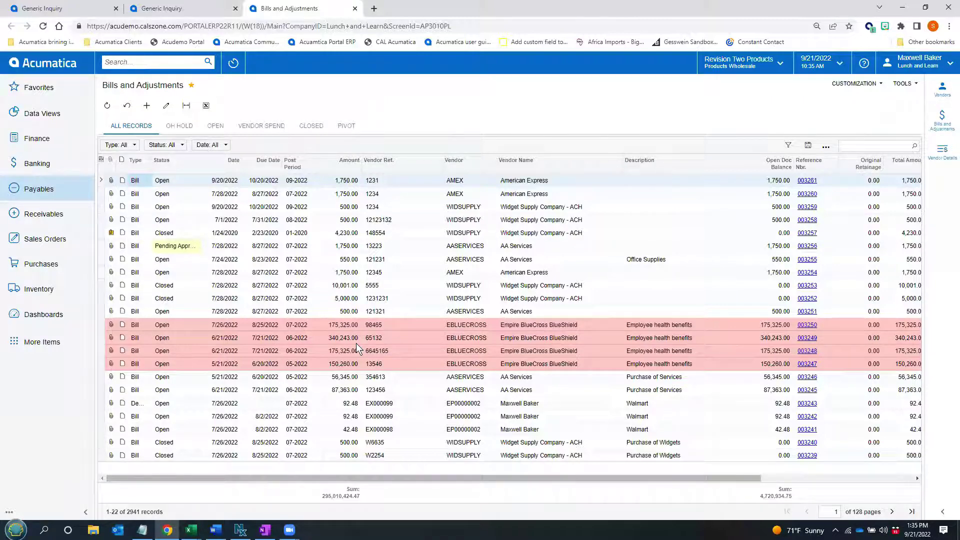
{"action": "left_click", "coordinate": [177, 246]}
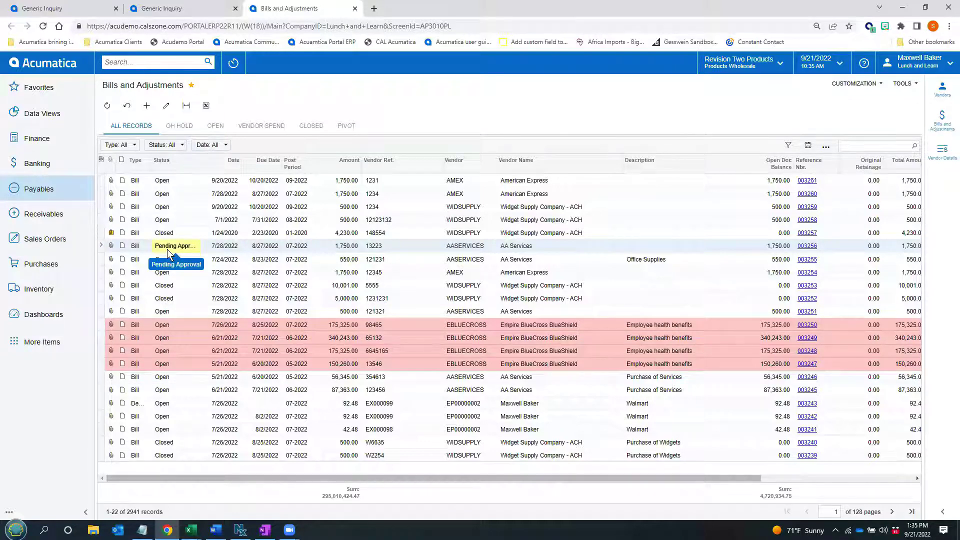
Open the list's generic inquiry definition and examine the Row Style formula of the results grid without changing it
{"action": "left_click", "coordinate": [853, 84]}
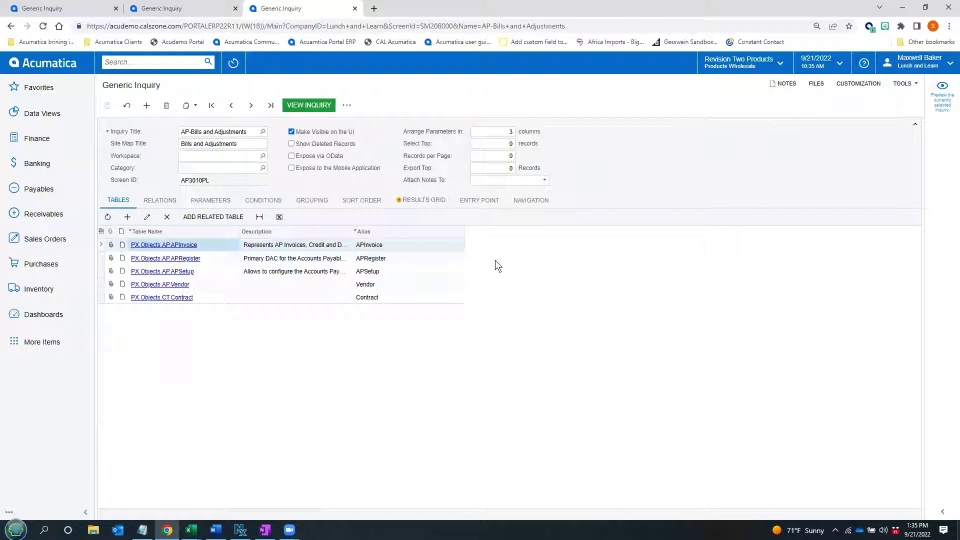
{"action": "left_click", "coordinate": [422, 200]}
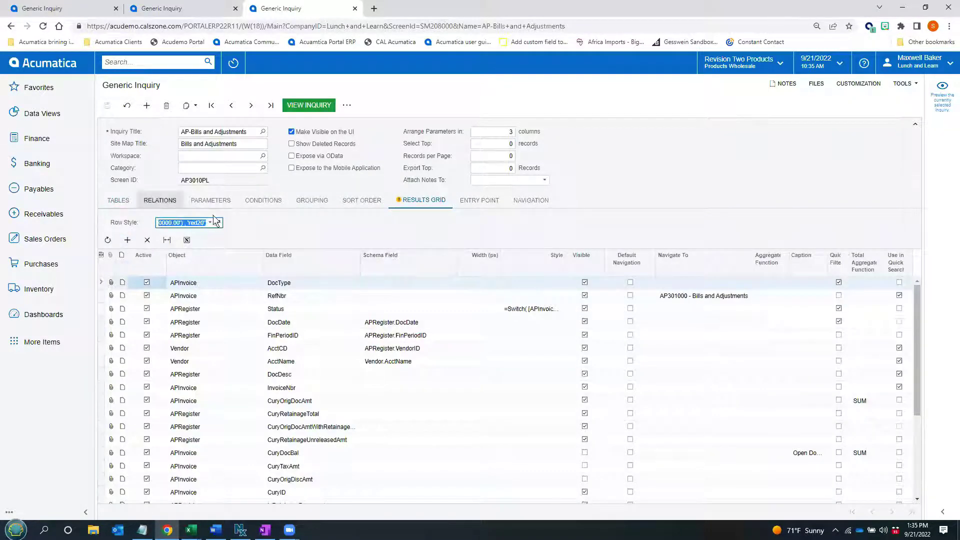
{"action": "left_click", "coordinate": [218, 223]}
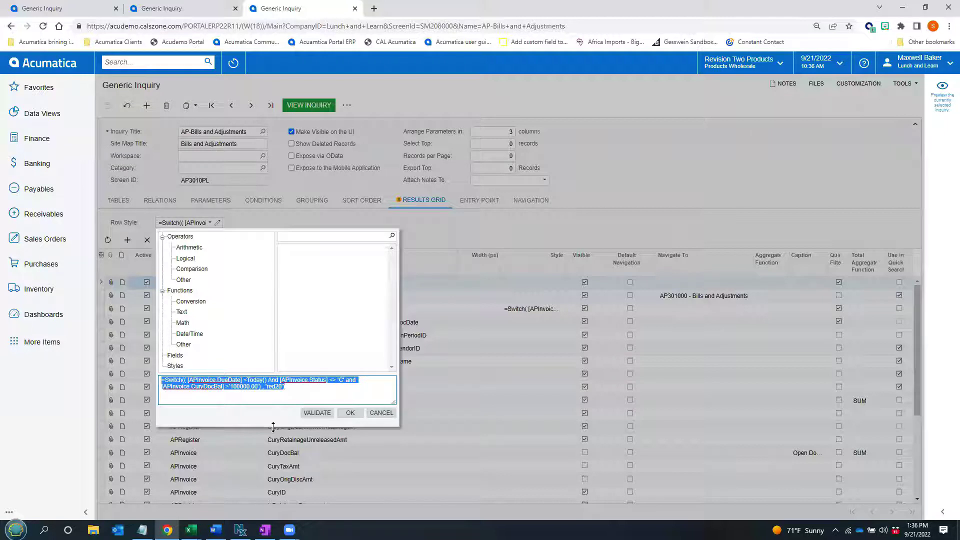
{"action": "left_click", "coordinate": [380, 414]}
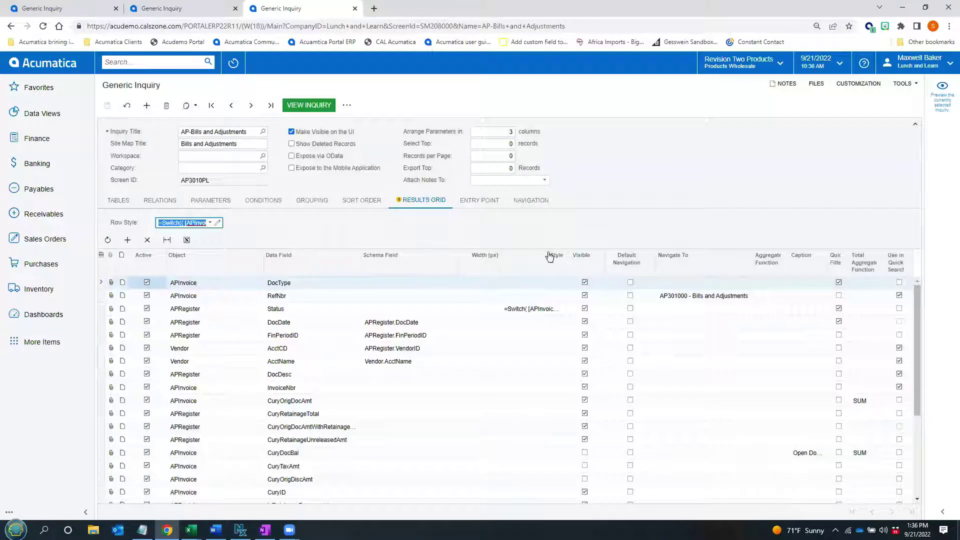
Examine the Style formula of the Status field without changing it, and view the inquiry again
{"action": "left_click", "coordinate": [544, 311]}
{"action": "left_click", "coordinate": [544, 310]}
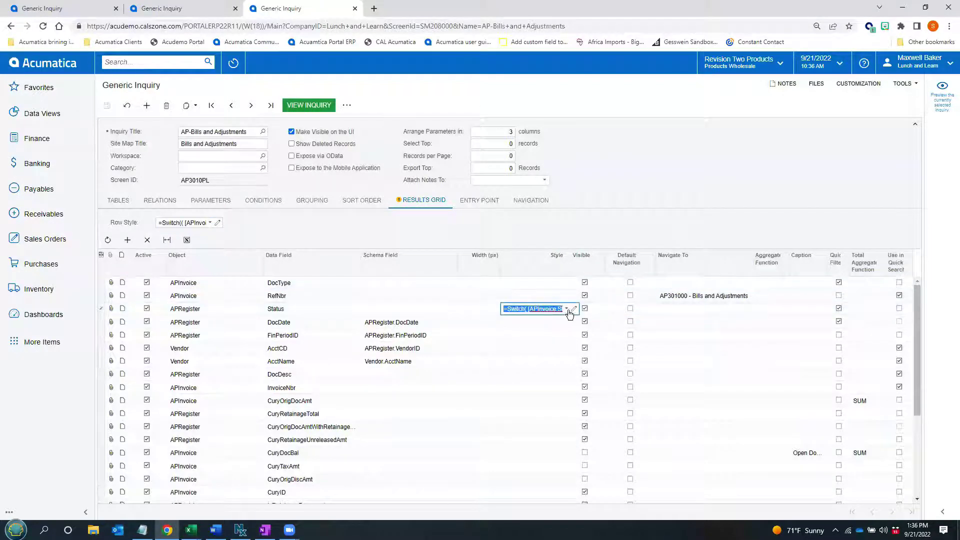
{"action": "left_click", "coordinate": [574, 309]}
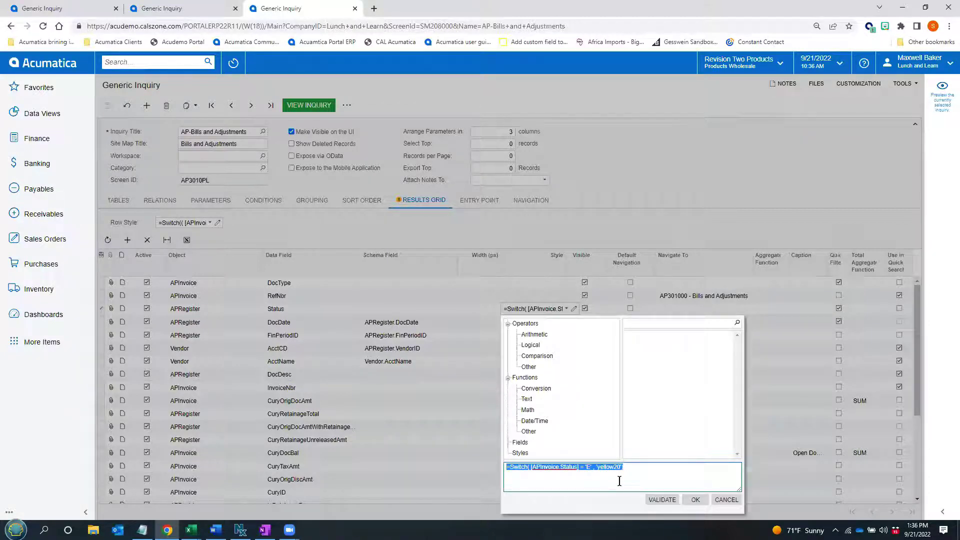
{"action": "left_click", "coordinate": [725, 500]}
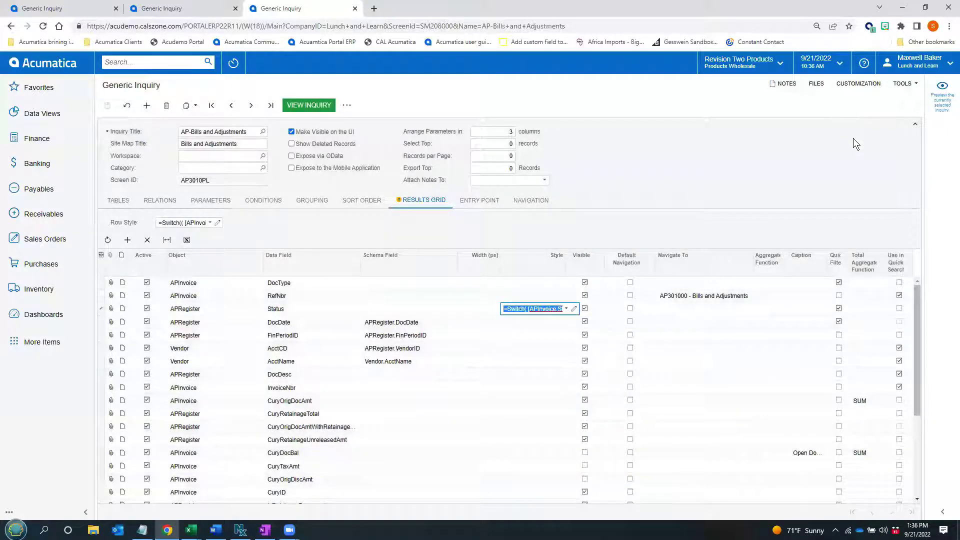
{"action": "left_click", "coordinate": [302, 106]}
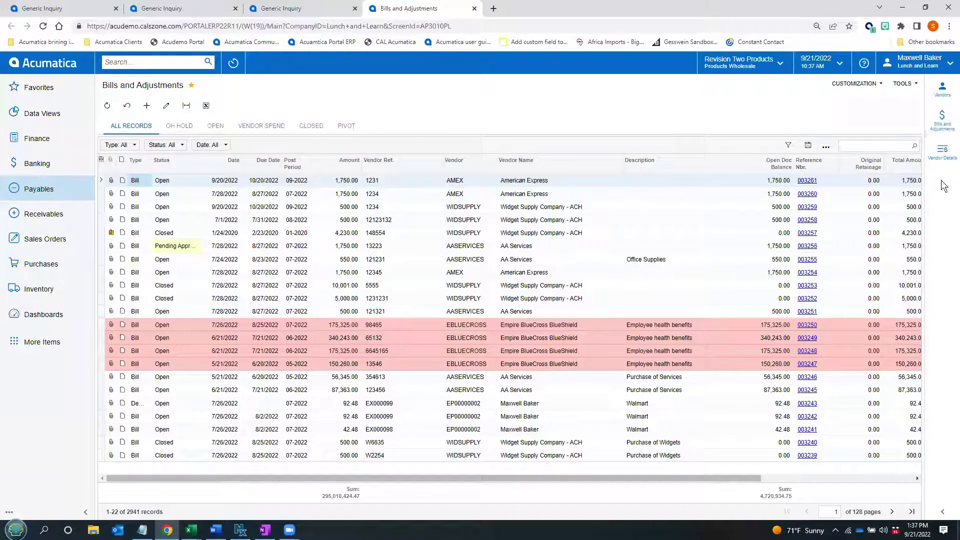
Show the Vendors side panel and review the financial and general information of Widget Supply Company - ACH
{"action": "left_click", "coordinate": [938, 94]}
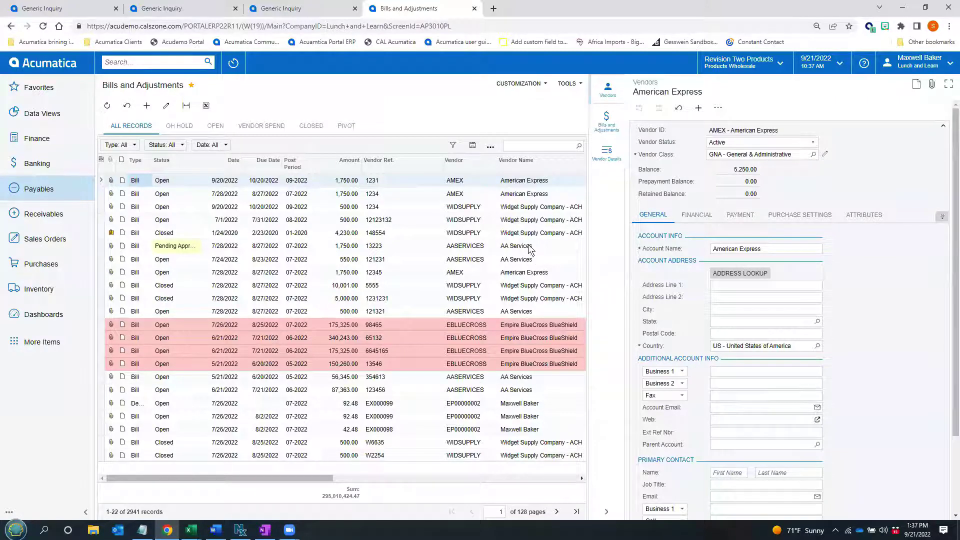
{"action": "left_click", "coordinate": [526, 208]}
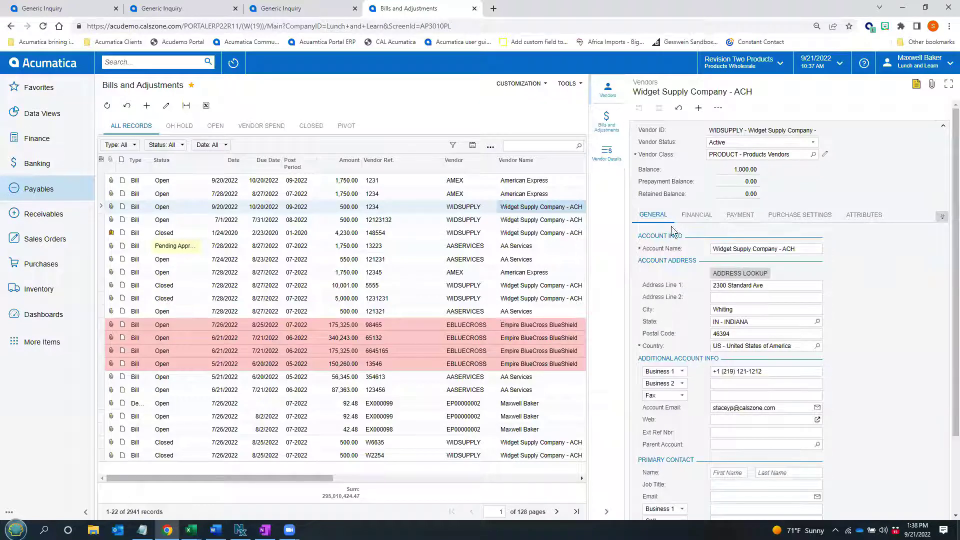
{"action": "left_click", "coordinate": [699, 215]}
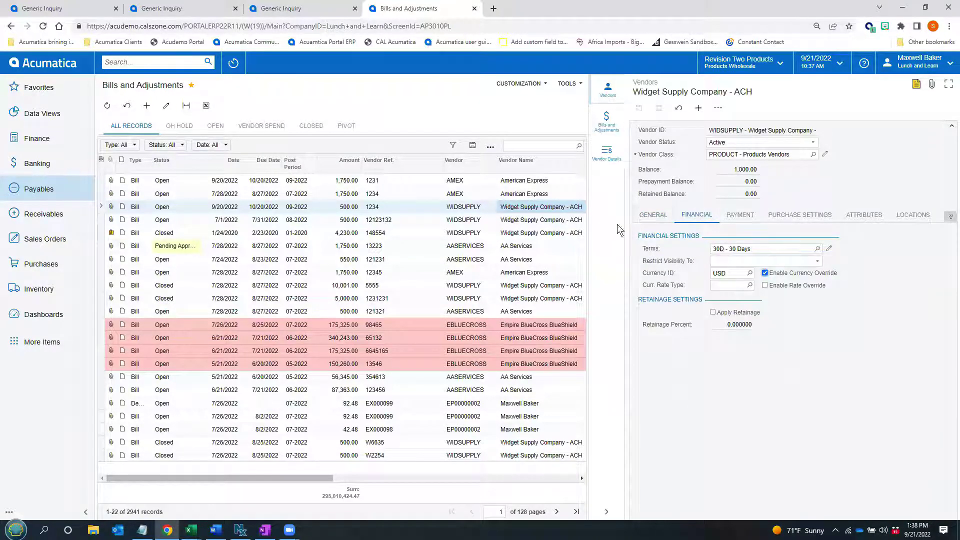
{"action": "left_click", "coordinate": [655, 216]}
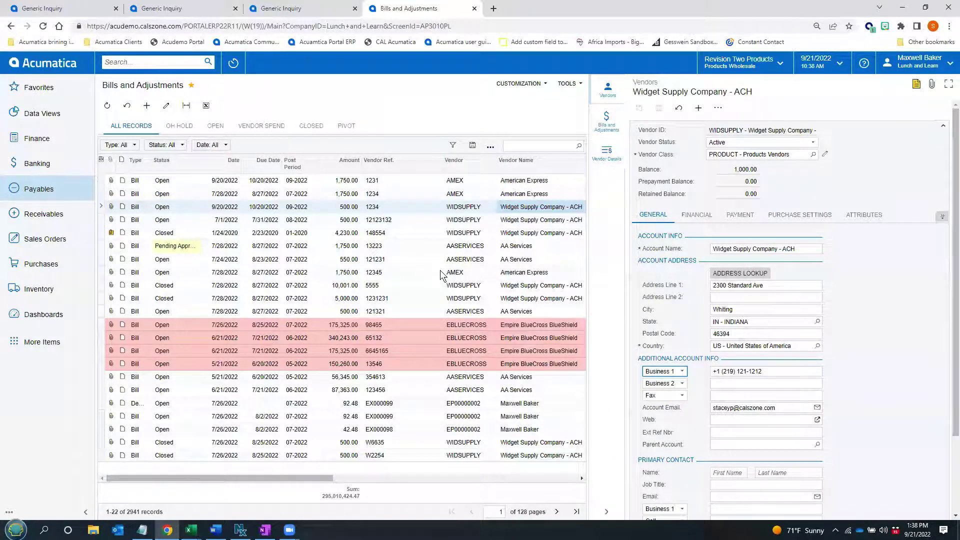
View the 550.00 AA Services bill in the side panel, and the Vendor Details of Empire BlueCross BlueShield
{"action": "left_click", "coordinate": [604, 124]}
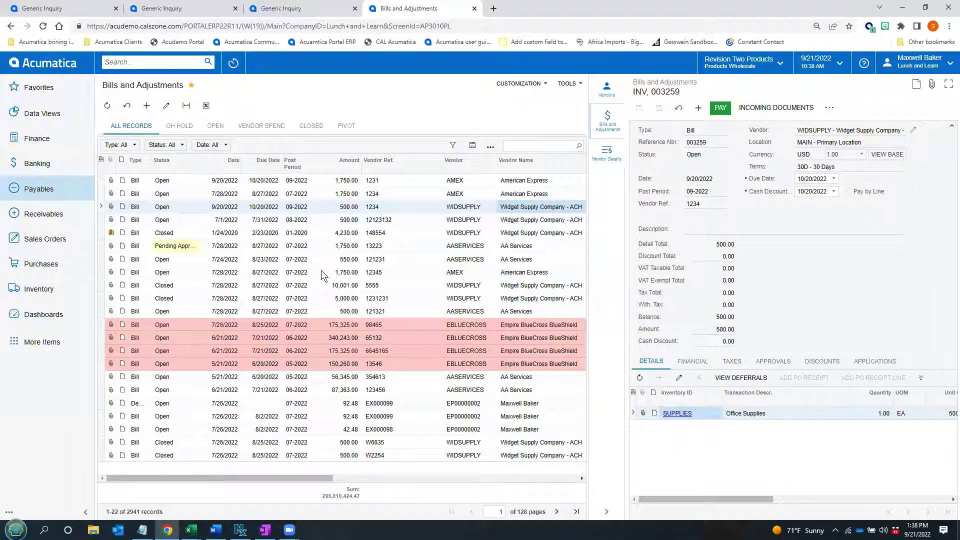
{"action": "left_click", "coordinate": [348, 260]}
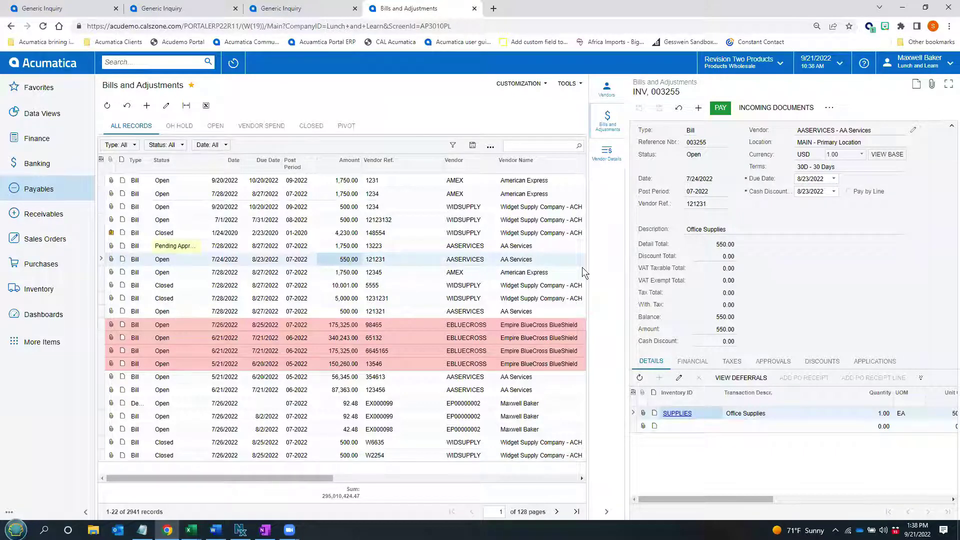
{"action": "left_click", "coordinate": [607, 153]}
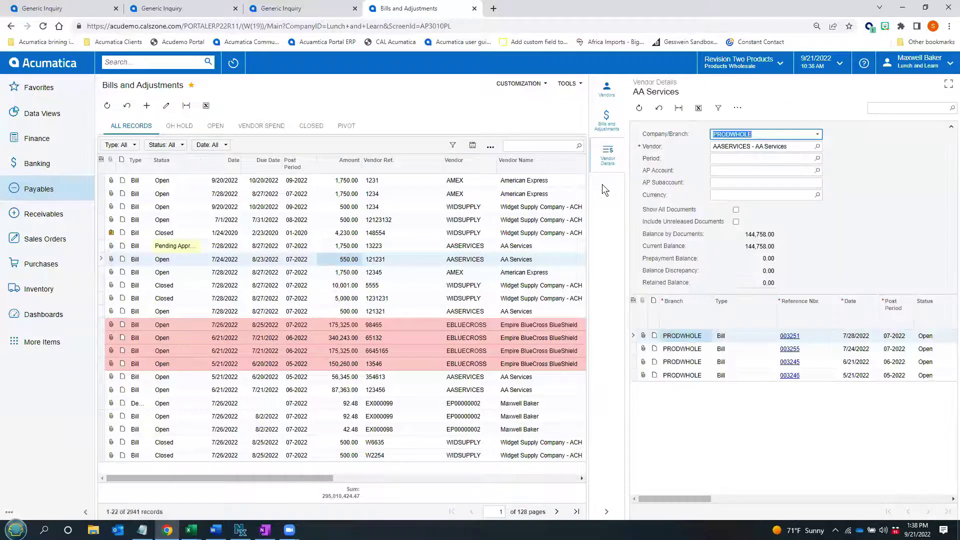
{"action": "left_click", "coordinate": [287, 325]}
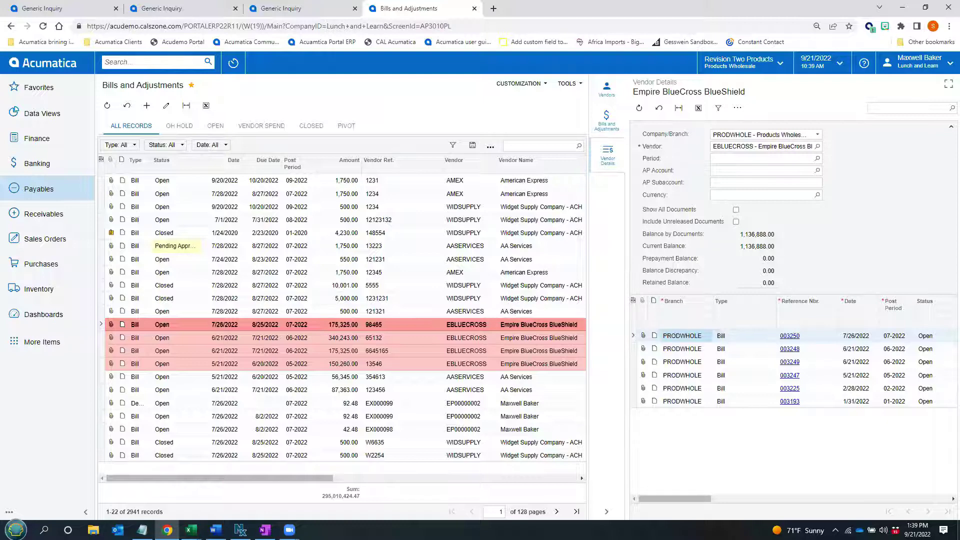
{"action": "key", "text": "alt+Tab"}
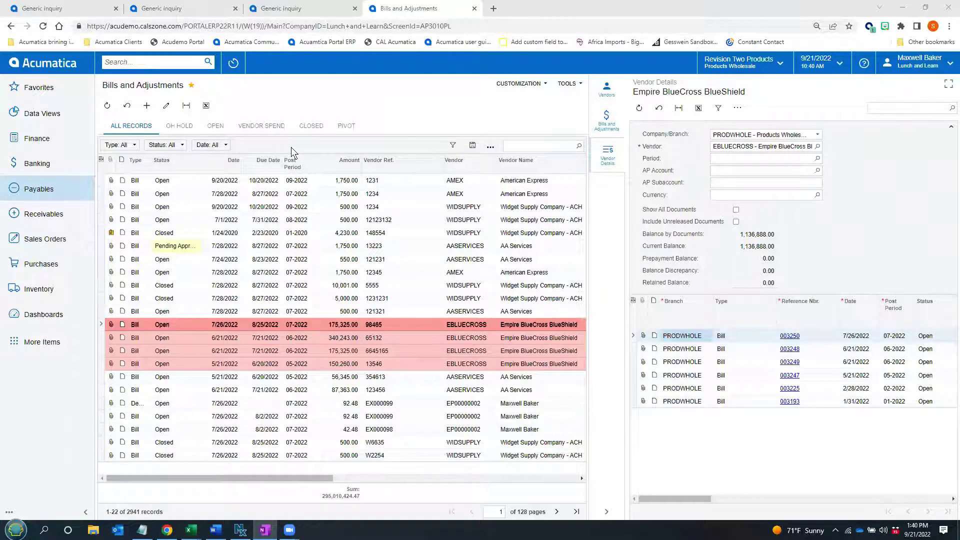
Show the Vendor Spend pivot view and look at the options of its Status quick filter
{"action": "left_click", "coordinate": [270, 126]}
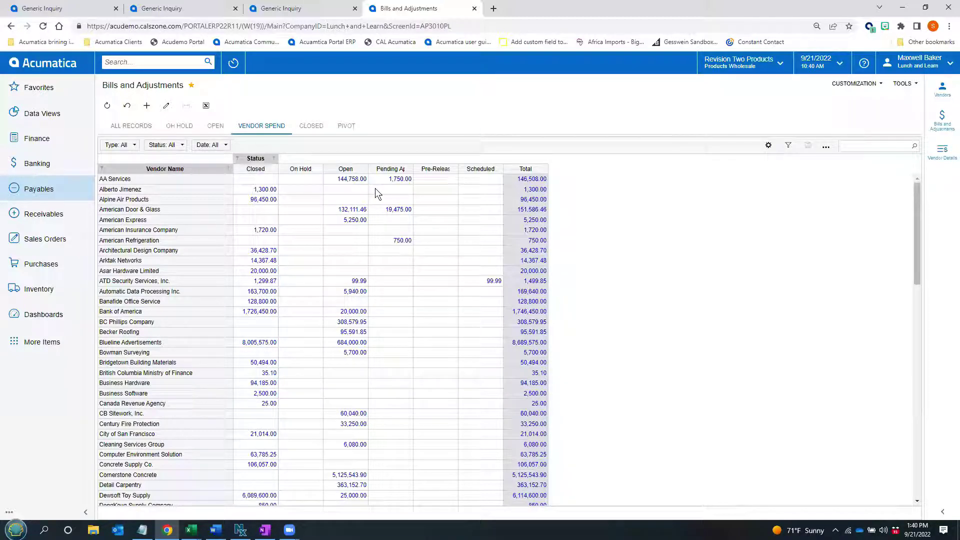
{"action": "left_click", "coordinate": [165, 144]}
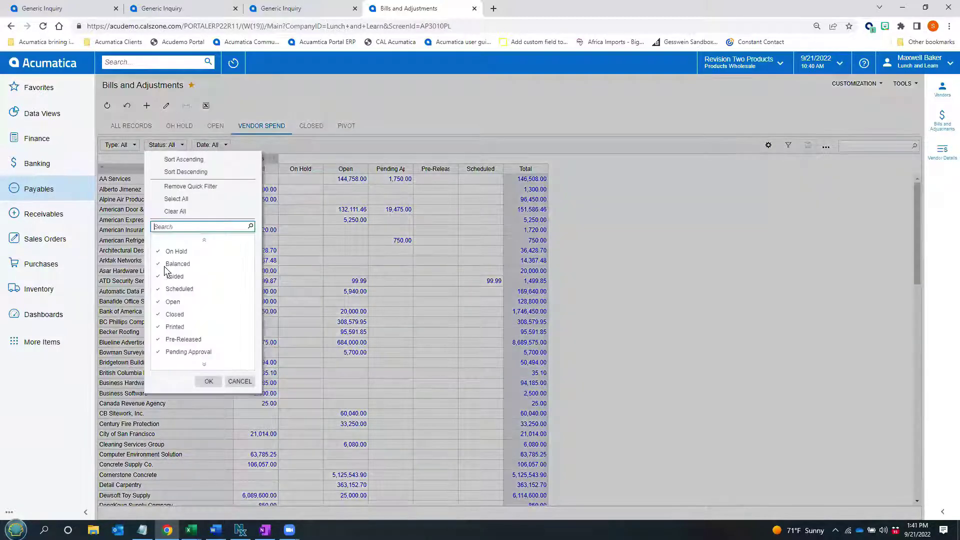
{"action": "left_click", "coordinate": [306, 144]}
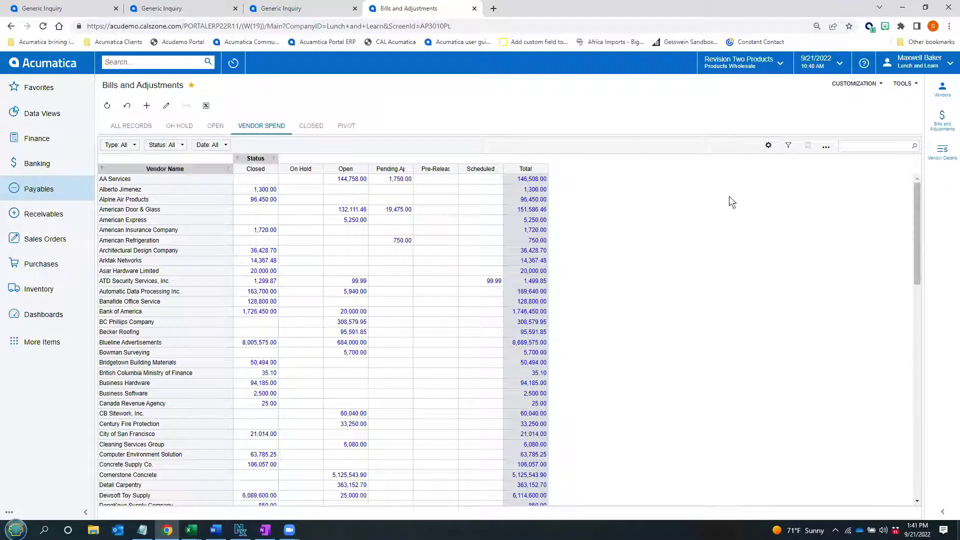
Add the Due Date field as a quick filter to the Vendor Spend pivot and return to the pivot table
{"action": "left_click", "coordinate": [768, 146]}
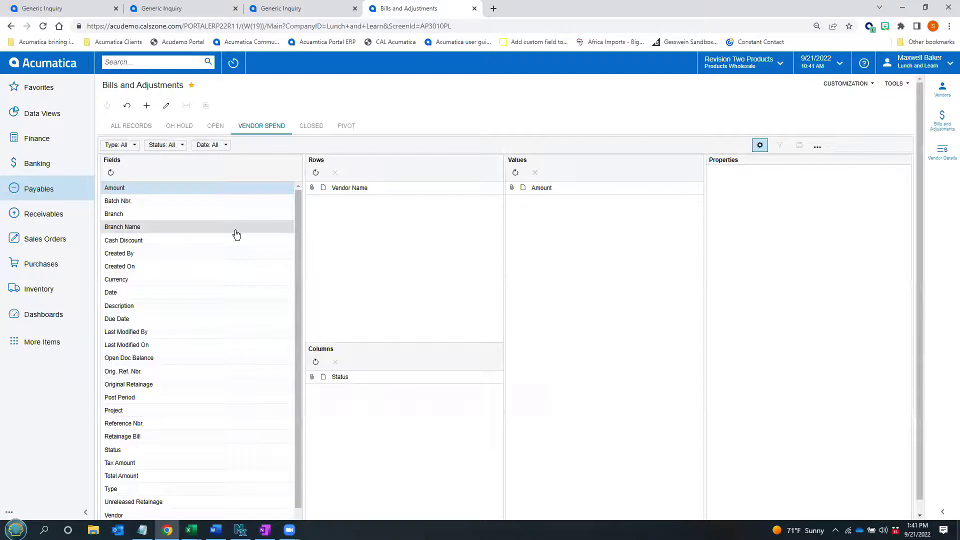
{"action": "left_click", "coordinate": [149, 322]}
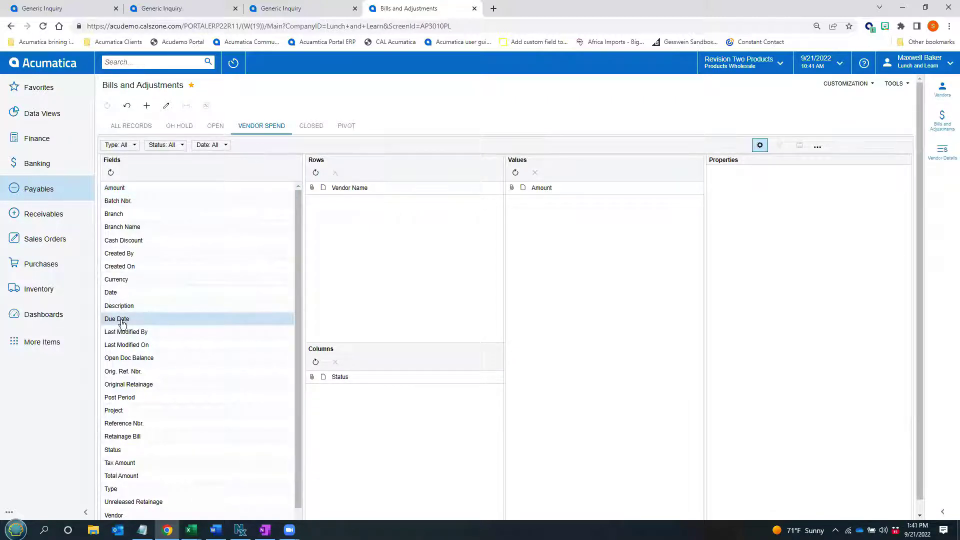
{"action": "left_click_drag", "start_coordinate": [123, 317], "coordinate": [249, 146]}
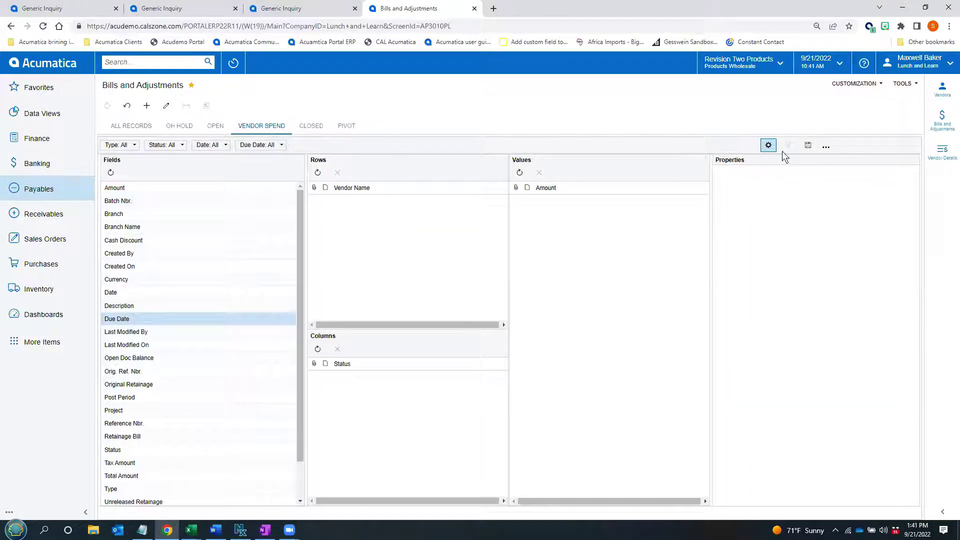
{"action": "left_click", "coordinate": [768, 145]}
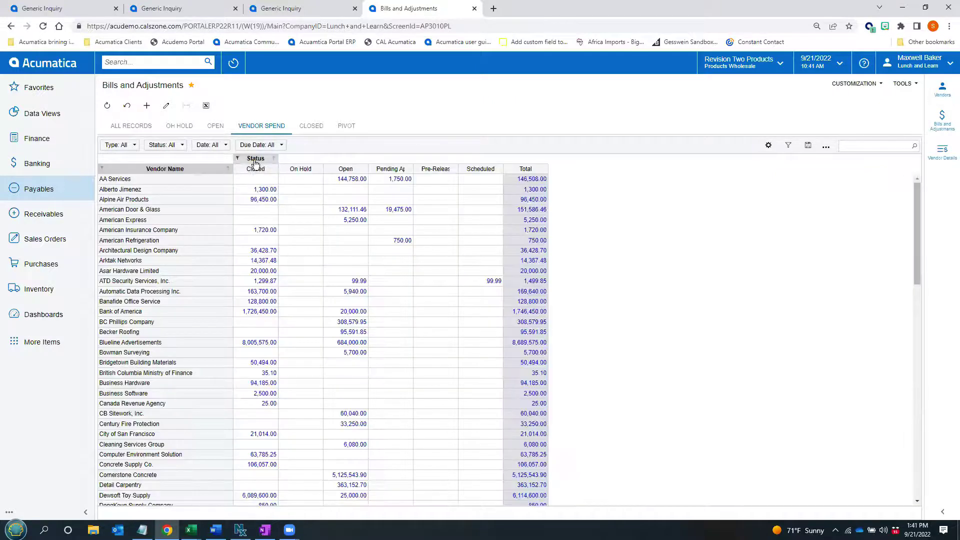
View the Due Date quick filter's conditions, including Is Less Than or Equal To, without applying a filter
{"action": "left_click", "coordinate": [262, 146]}
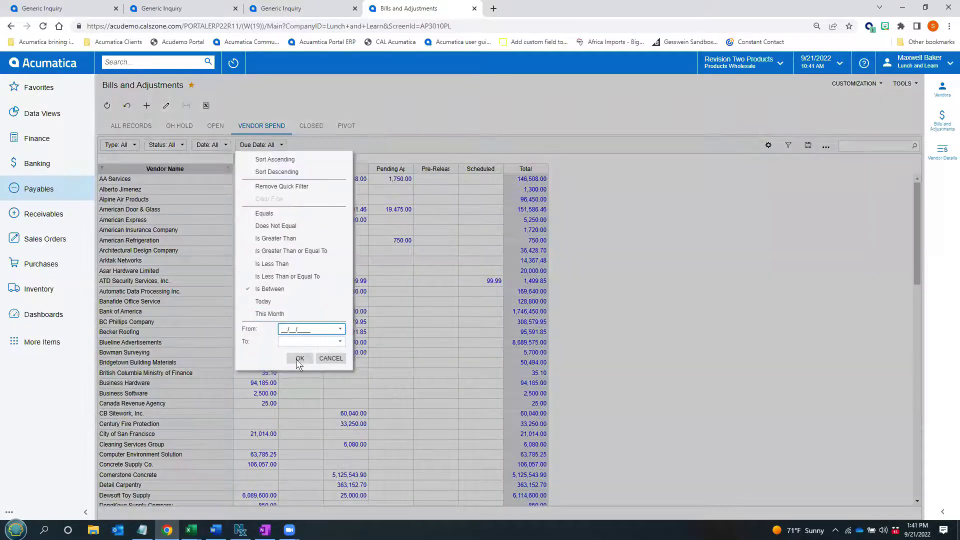
{"action": "left_click", "coordinate": [298, 281]}
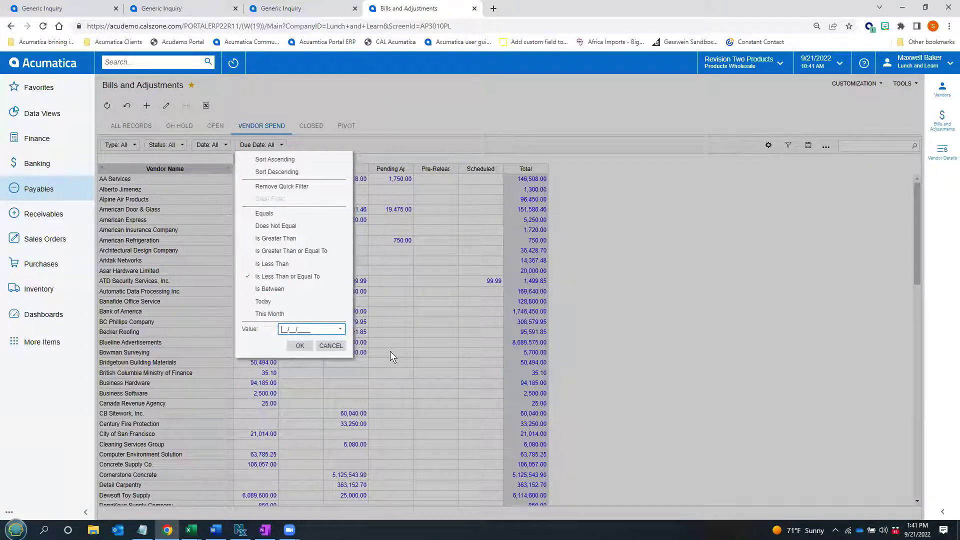
{"action": "left_click", "coordinate": [321, 343]}
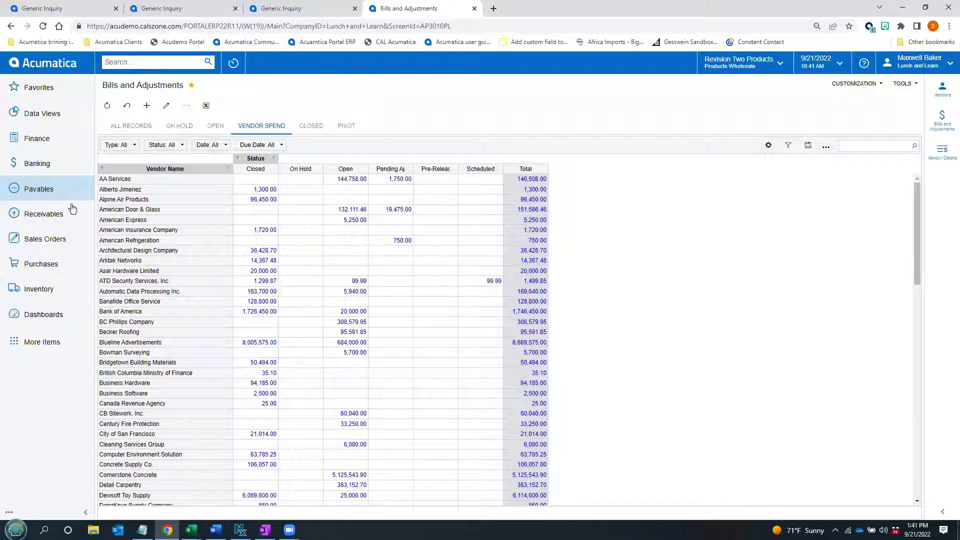
Open the AP Aging report from the Payables workspace, set its Report Format to Summary, and run it
{"action": "left_click", "coordinate": [36, 188]}
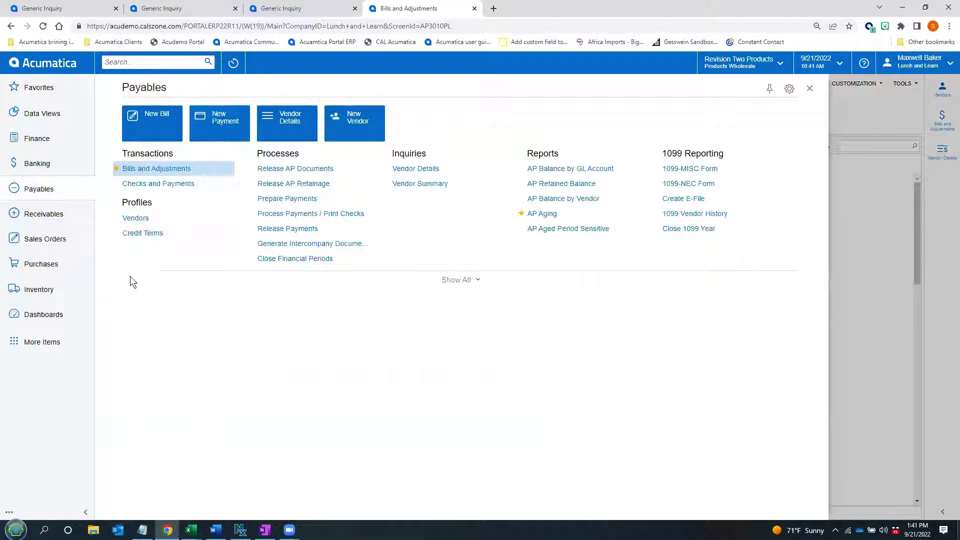
{"action": "left_click", "coordinate": [456, 280]}
{"action": "left_click", "coordinate": [534, 242]}
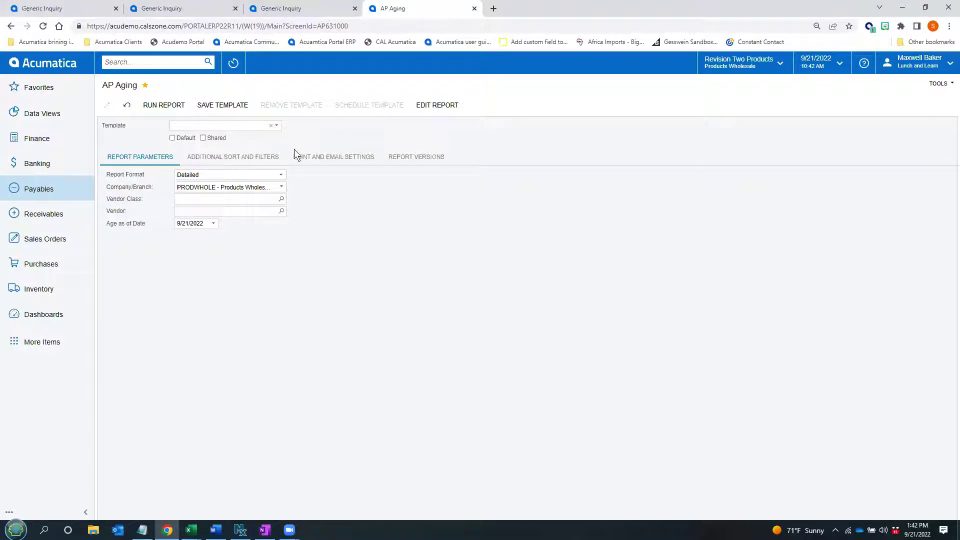
{"action": "left_click", "coordinate": [280, 175]}
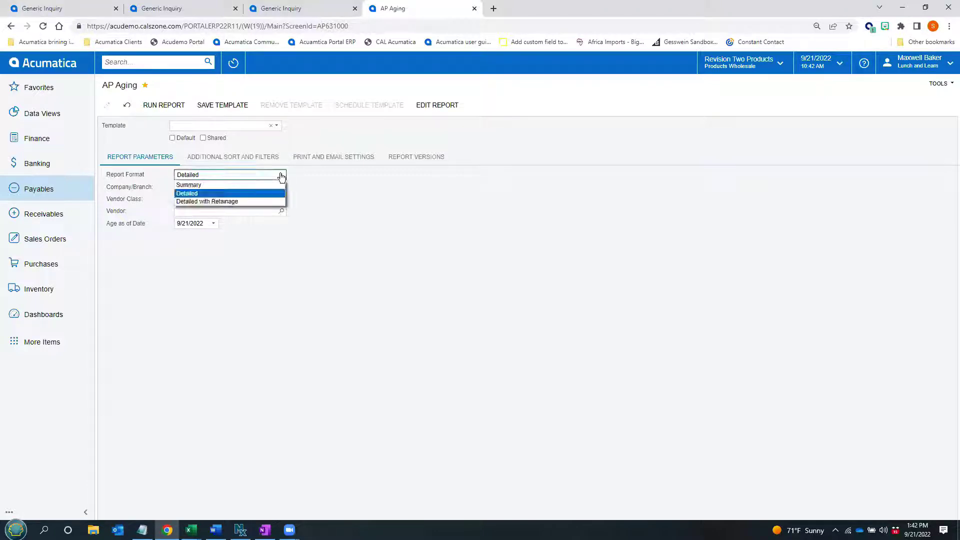
{"action": "left_click", "coordinate": [212, 185]}
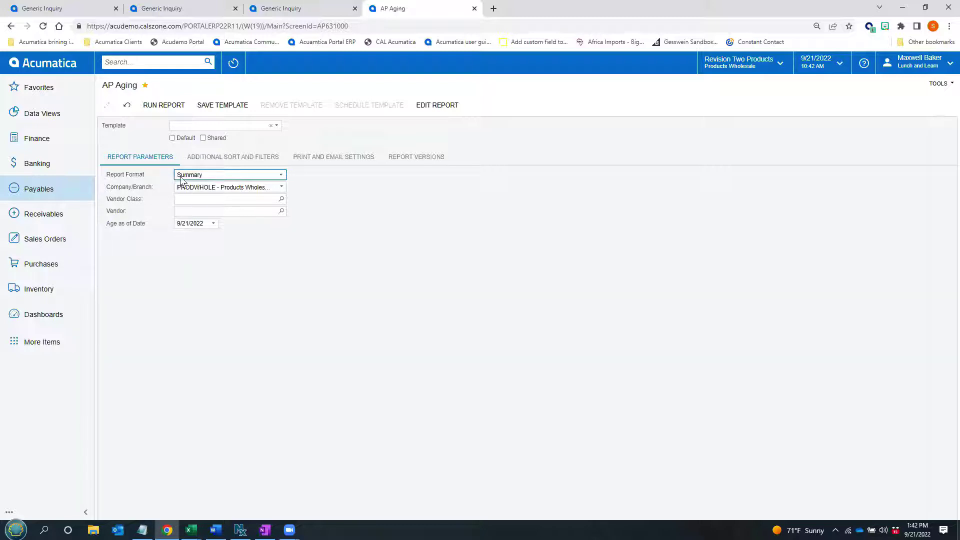
{"action": "left_click", "coordinate": [159, 106]}
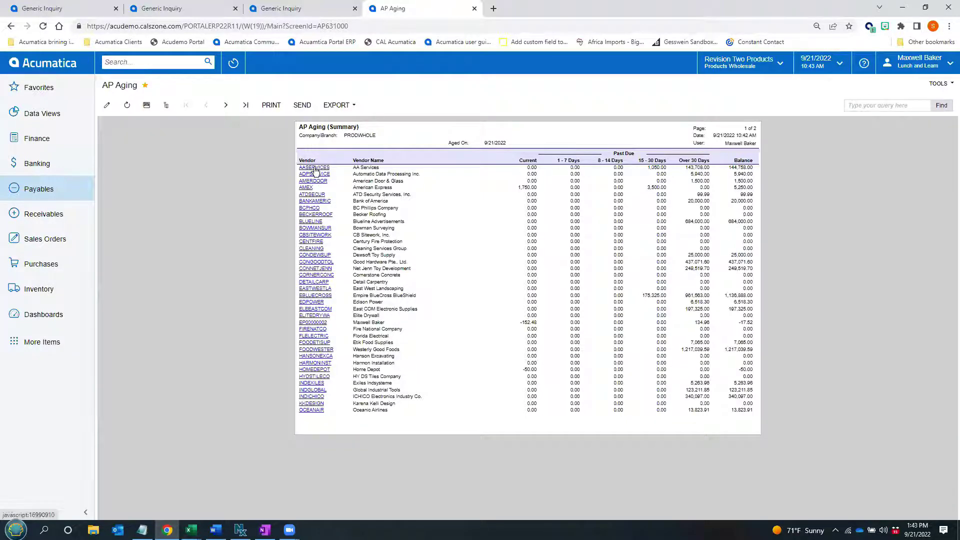
Drill down to the AASERVICES vendor record from the report, and return to AP Aging in a reduced browser window
{"action": "left_click", "coordinate": [319, 197]}
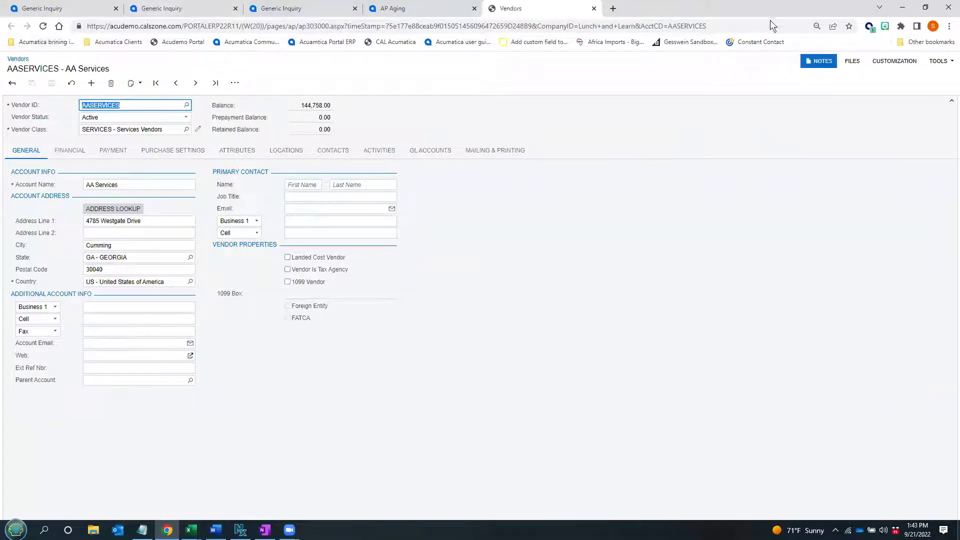
{"action": "double_click", "coordinate": [747, 7]}
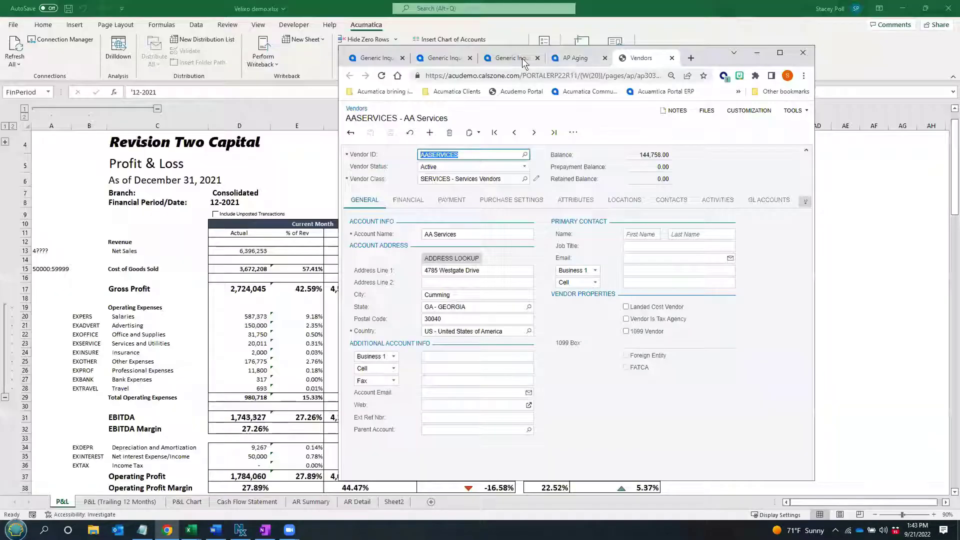
{"action": "left_click", "coordinate": [580, 59]}
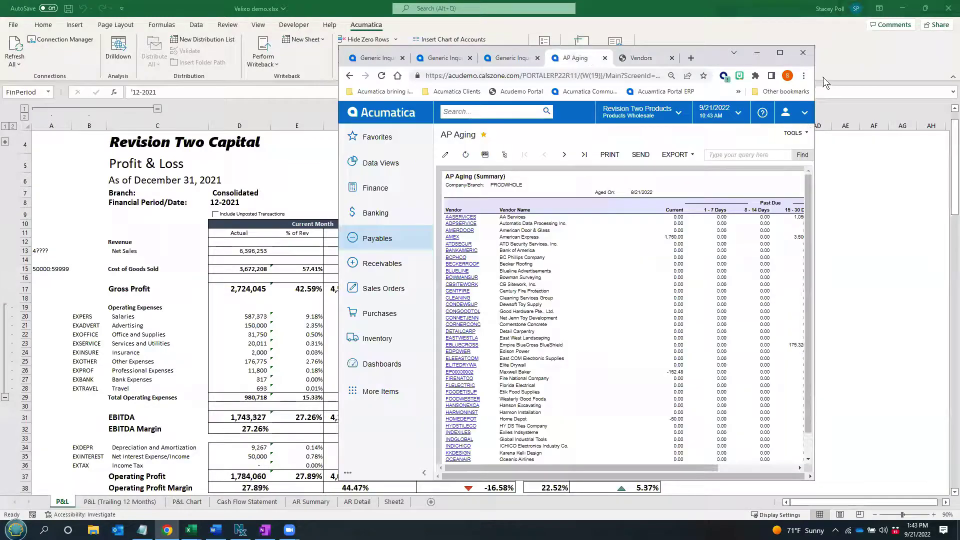
Restore the browser to full size, set the AP Aging report's Vendor Class to SERVICES, and run it
{"action": "left_click", "coordinate": [779, 52]}
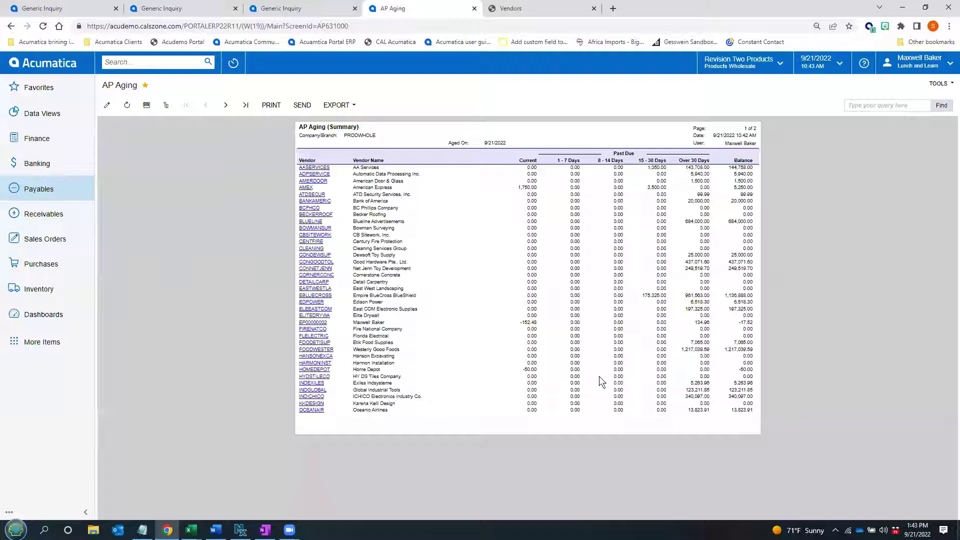
{"action": "left_click", "coordinate": [101, 109]}
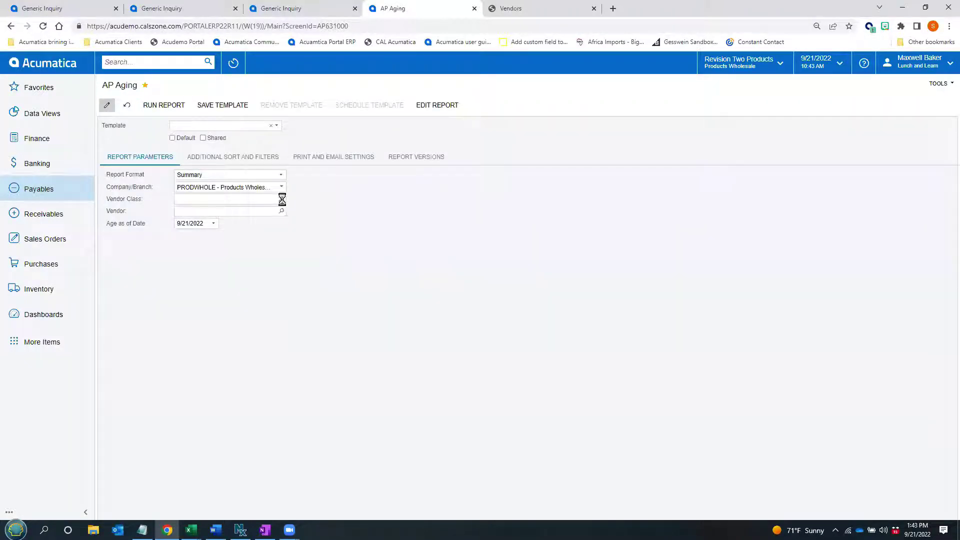
{"action": "left_click", "coordinate": [281, 198]}
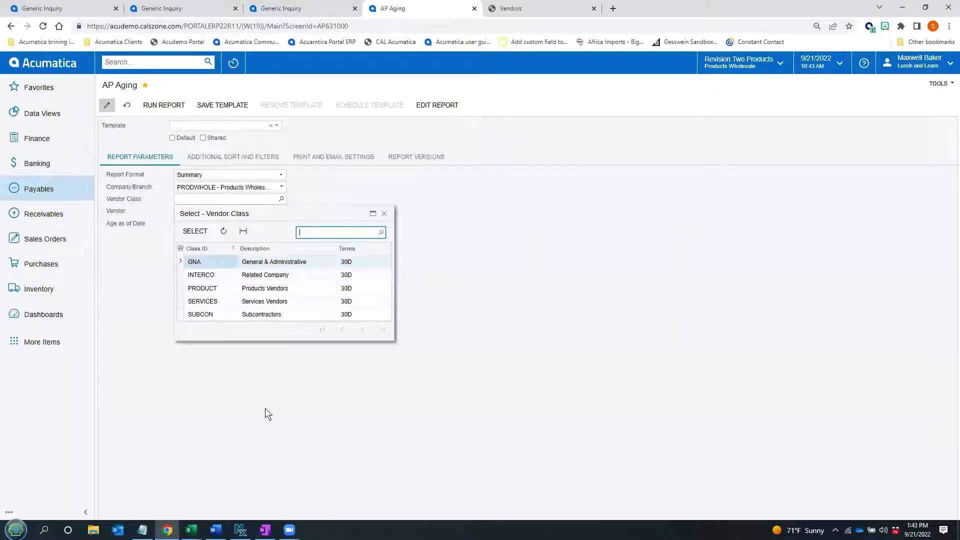
{"action": "double_click", "coordinate": [217, 301]}
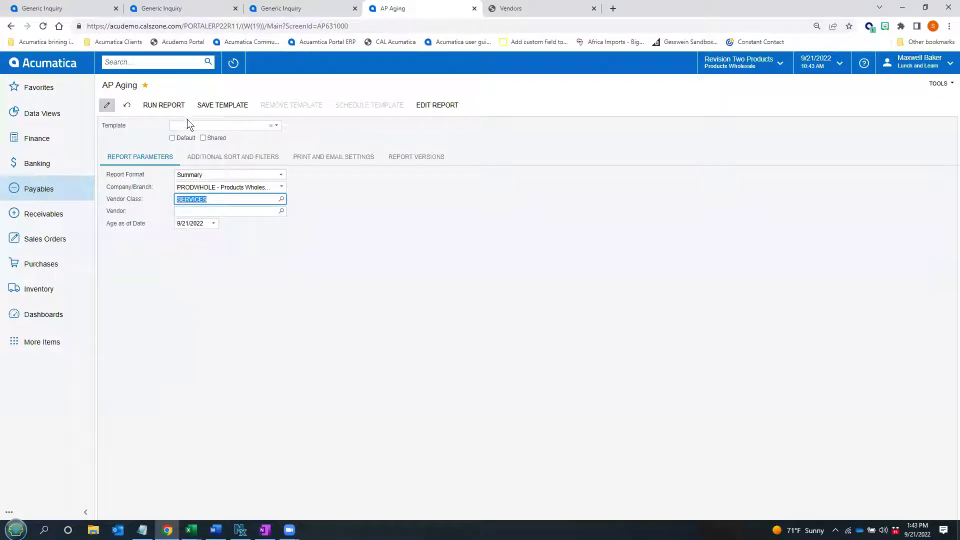
{"action": "left_click", "coordinate": [165, 106]}
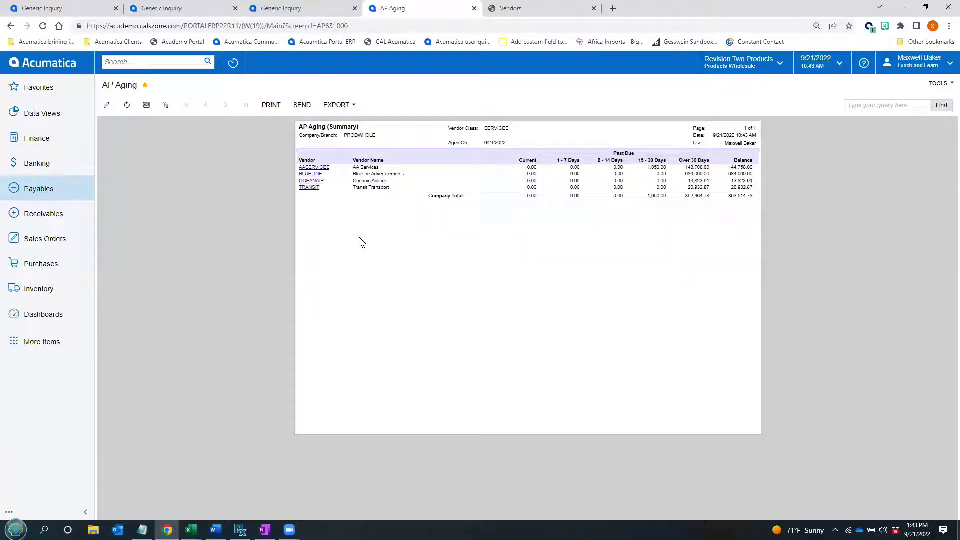
Return to the AP Aging parameters, set Vendor Class to PRODUCT, and save them as a template named Product Vendors
{"action": "left_click", "coordinate": [107, 106]}
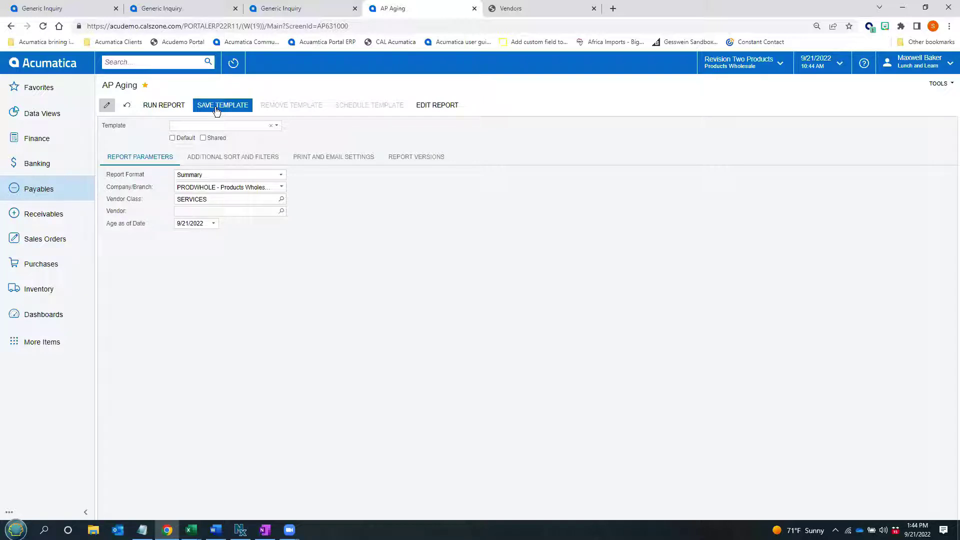
{"action": "left_click", "coordinate": [276, 125]}
{"action": "left_click", "coordinate": [277, 126]}
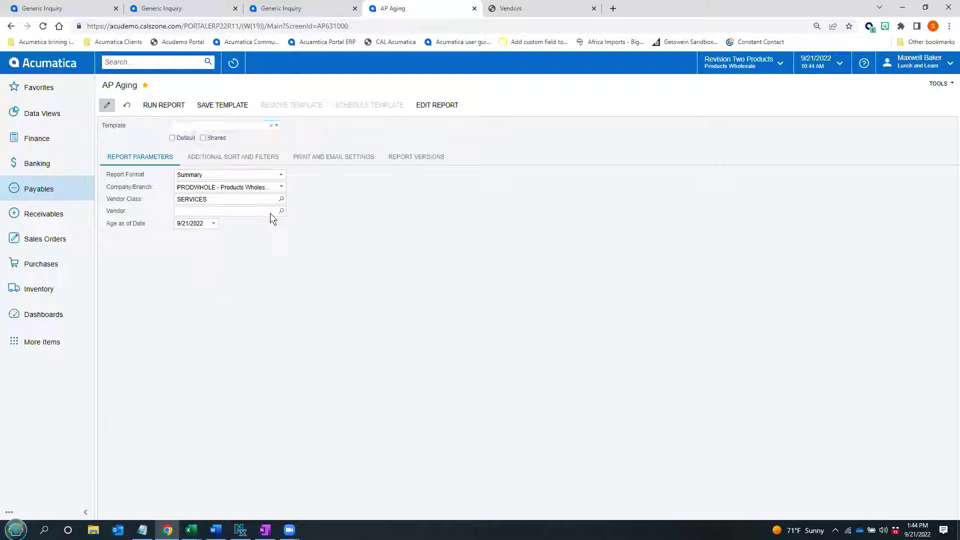
{"action": "left_click", "coordinate": [281, 199]}
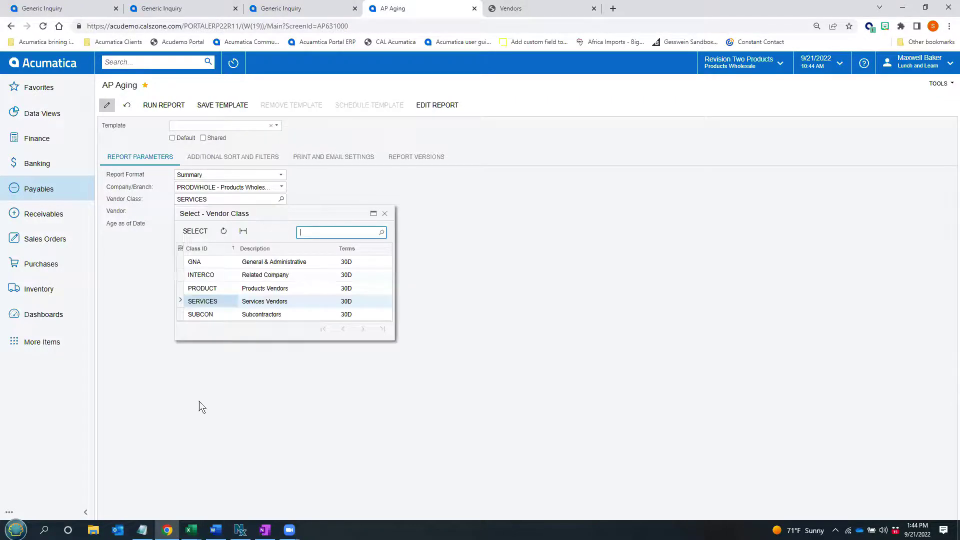
{"action": "double_click", "coordinate": [199, 288]}
{"action": "left_click", "coordinate": [222, 105]}
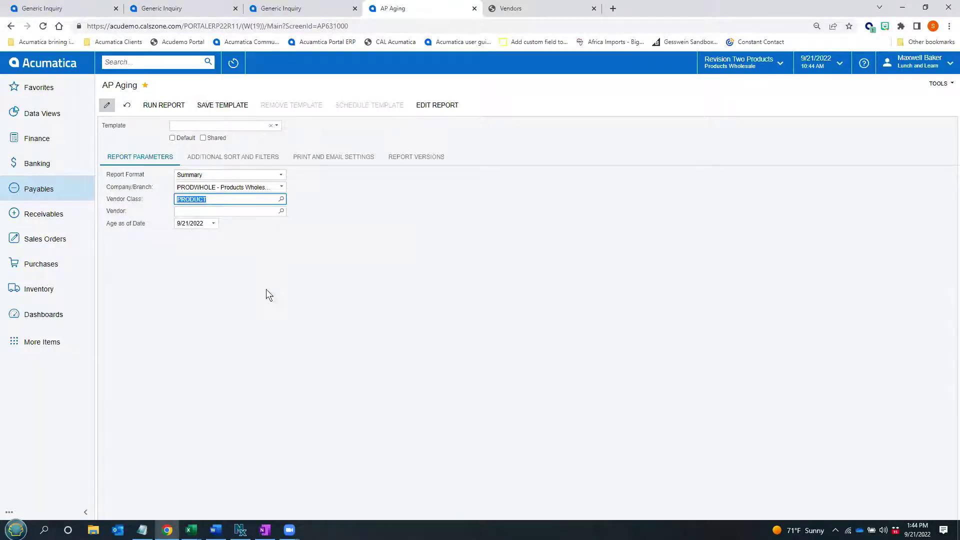
{"action": "type", "text": "Prod"}
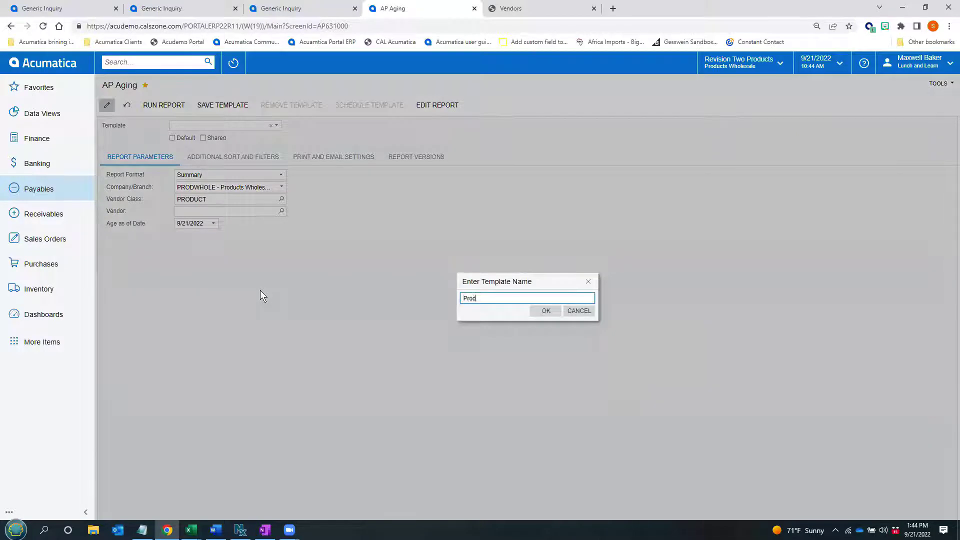
{"action": "type", "text": "cuct Vendors"}
{"action": "left_click", "coordinate": [546, 309]}
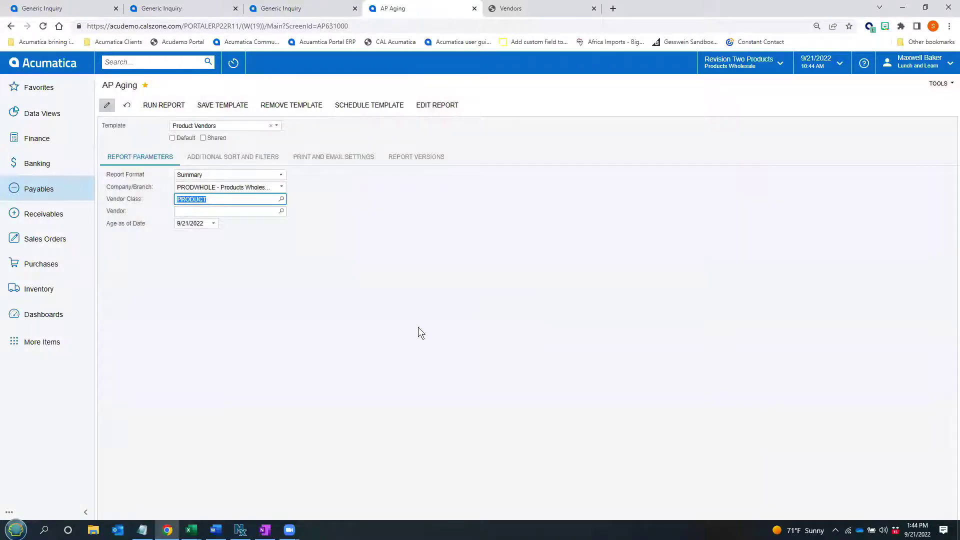
Reopen AP Aging from the favorites, load the Product Vendors template, and run the report
{"action": "left_click", "coordinate": [38, 87]}
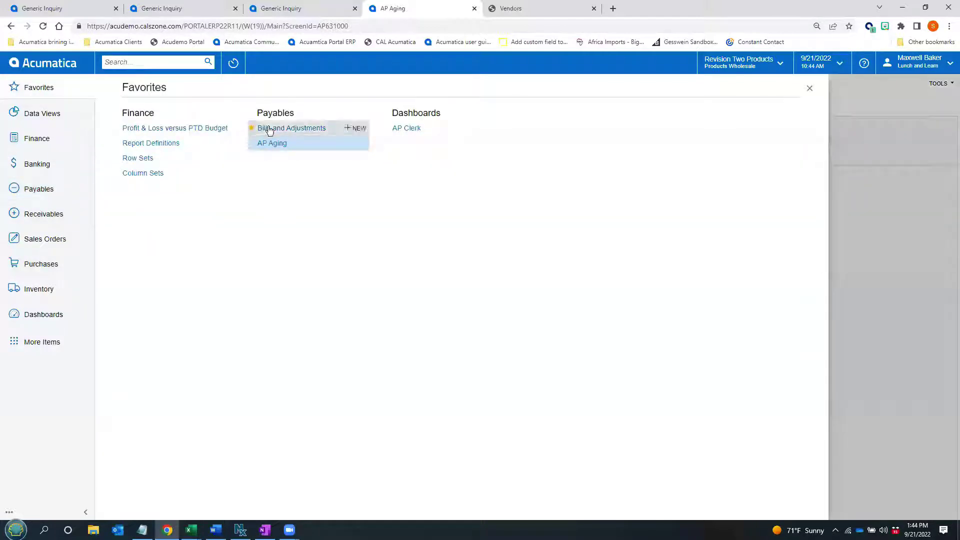
{"action": "left_click", "coordinate": [263, 129]}
{"action": "left_click_drag", "start_coordinate": [36, 87], "coordinate": [58, 95]}
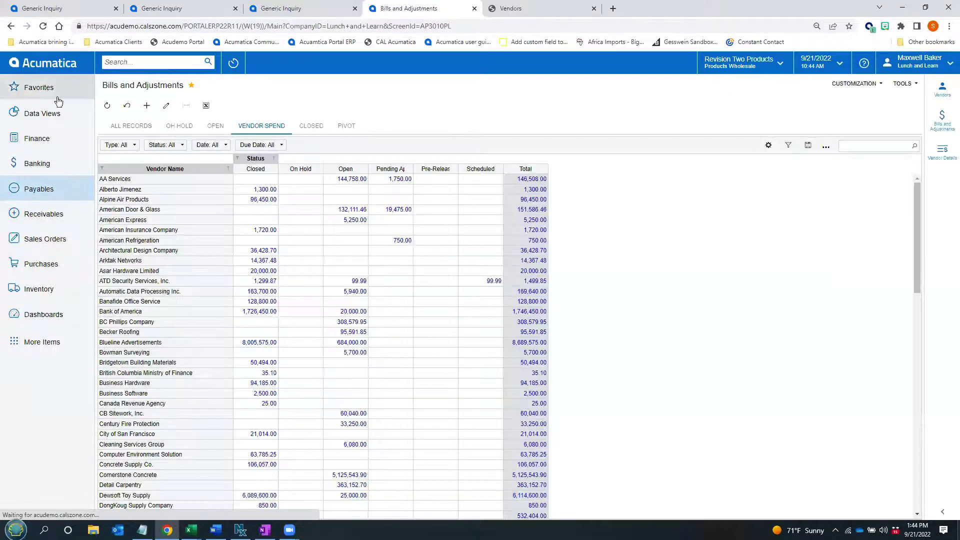
{"action": "left_click", "coordinate": [275, 144]}
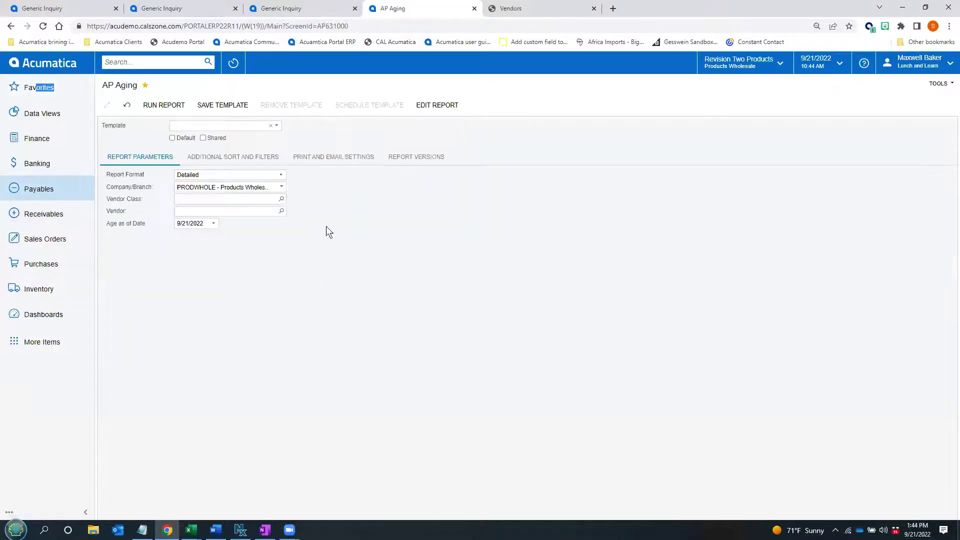
{"action": "left_click", "coordinate": [276, 126]}
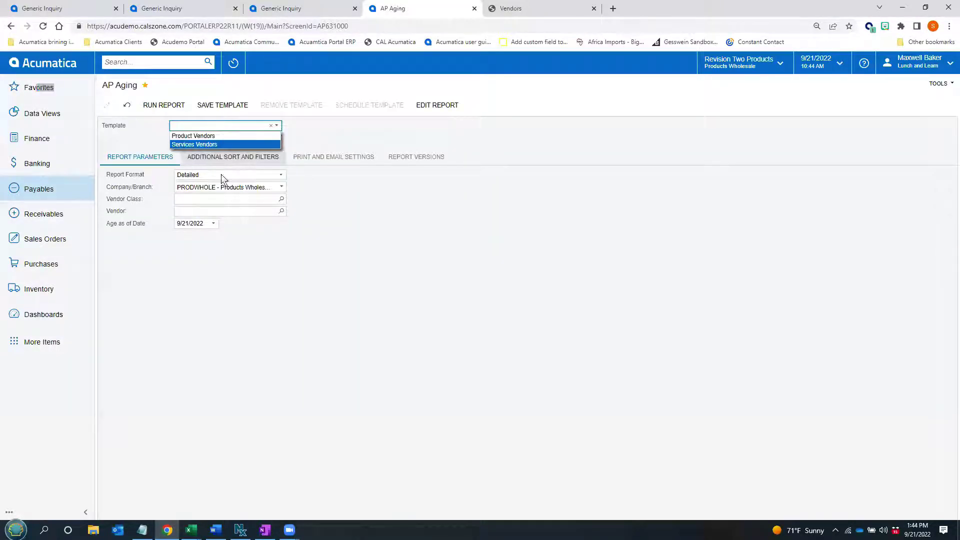
{"action": "left_click", "coordinate": [203, 135]}
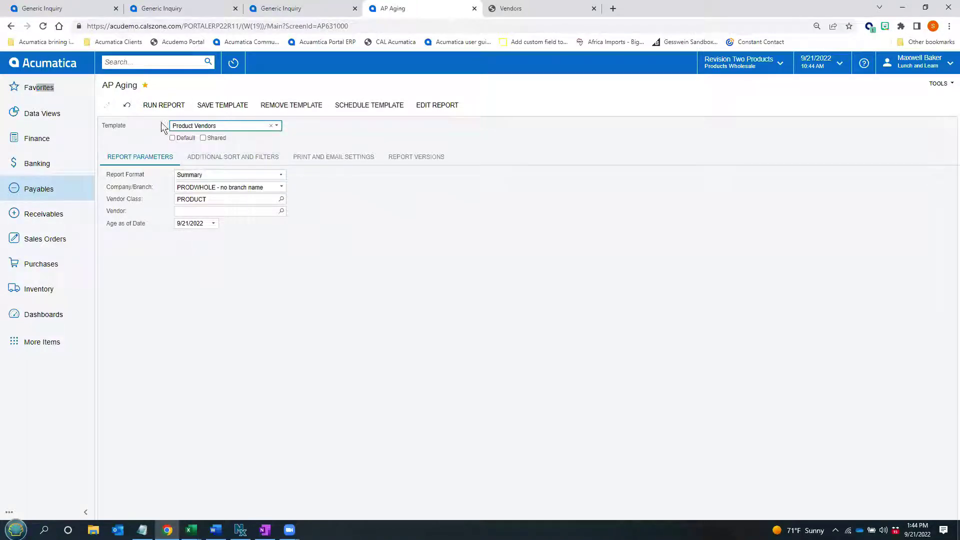
{"action": "left_click", "coordinate": [163, 105]}
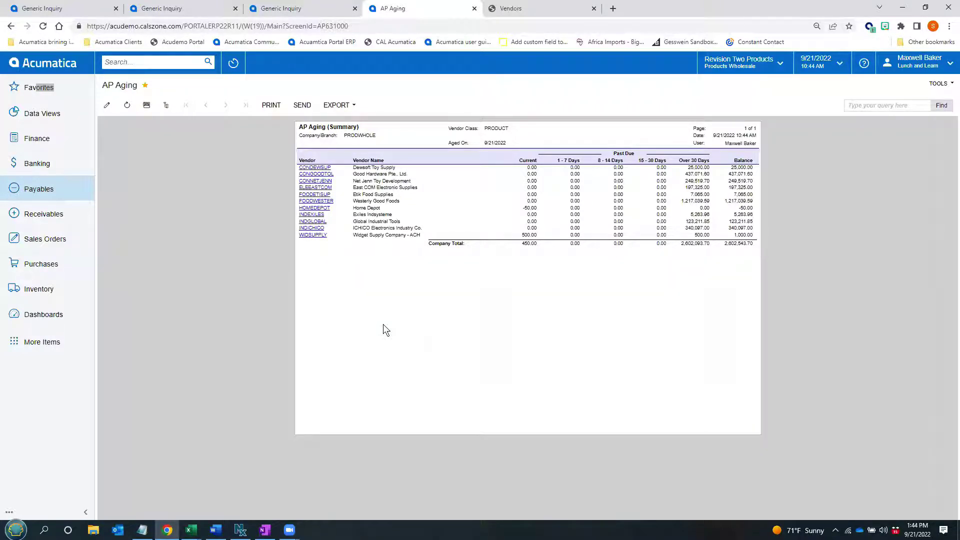
Examine the properties available for an additional AP Aging filtering condition, then return to the report parameters
{"action": "left_click", "coordinate": [106, 106]}
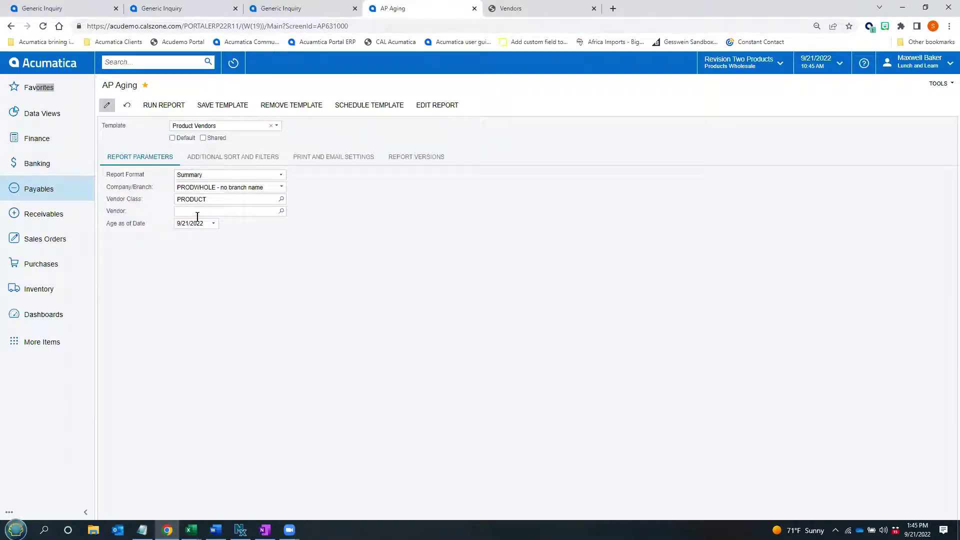
{"action": "left_click", "coordinate": [235, 157]}
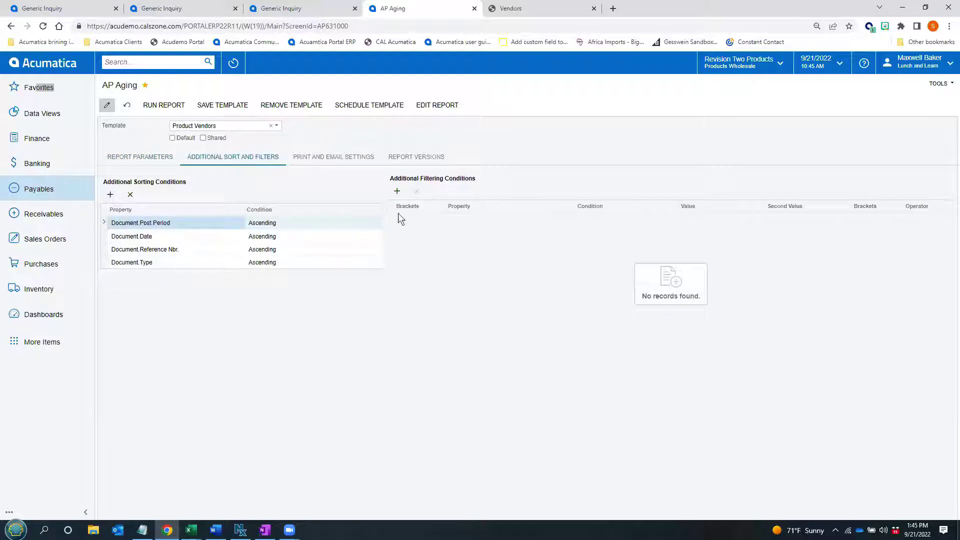
{"action": "left_click", "coordinate": [397, 191]}
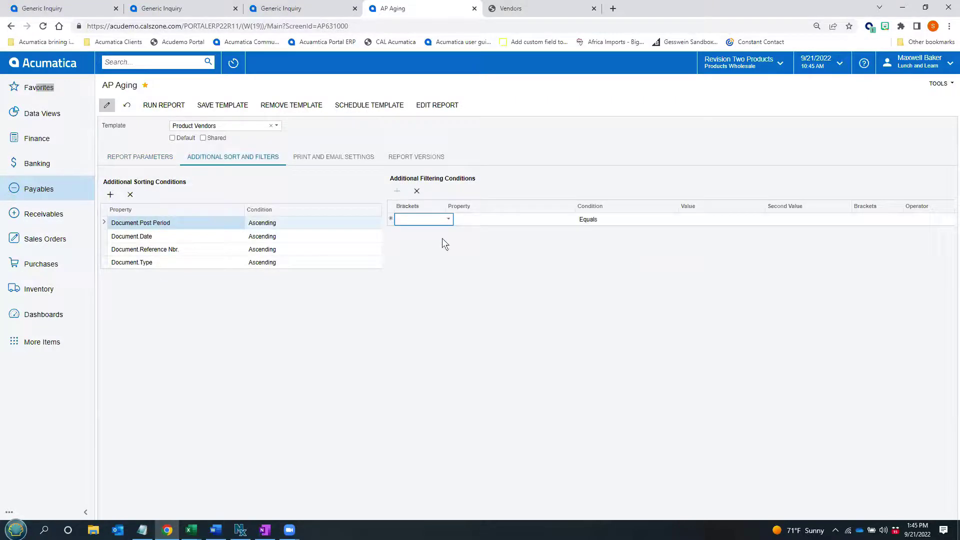
{"action": "left_click", "coordinate": [489, 223]}
{"action": "left_click", "coordinate": [577, 219]}
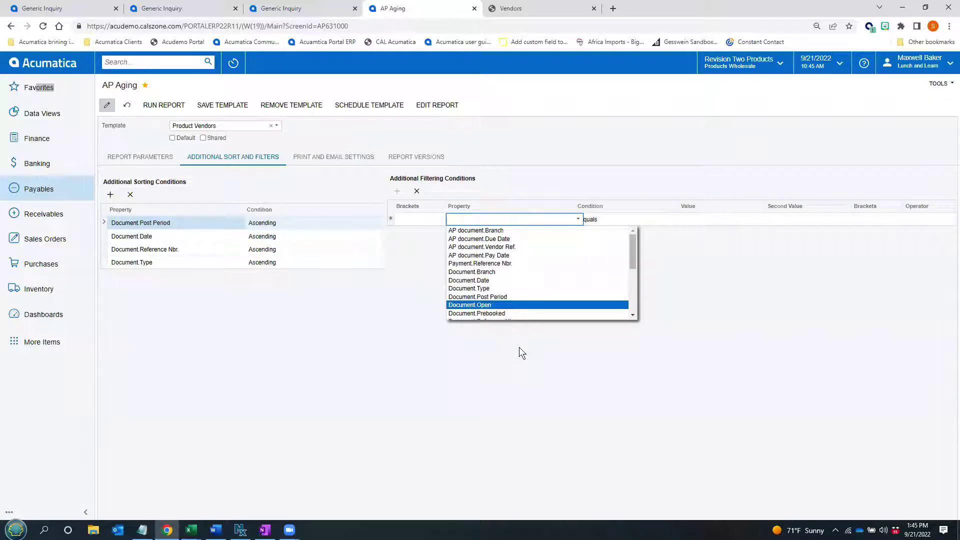
{"action": "left_click", "coordinate": [423, 407]}
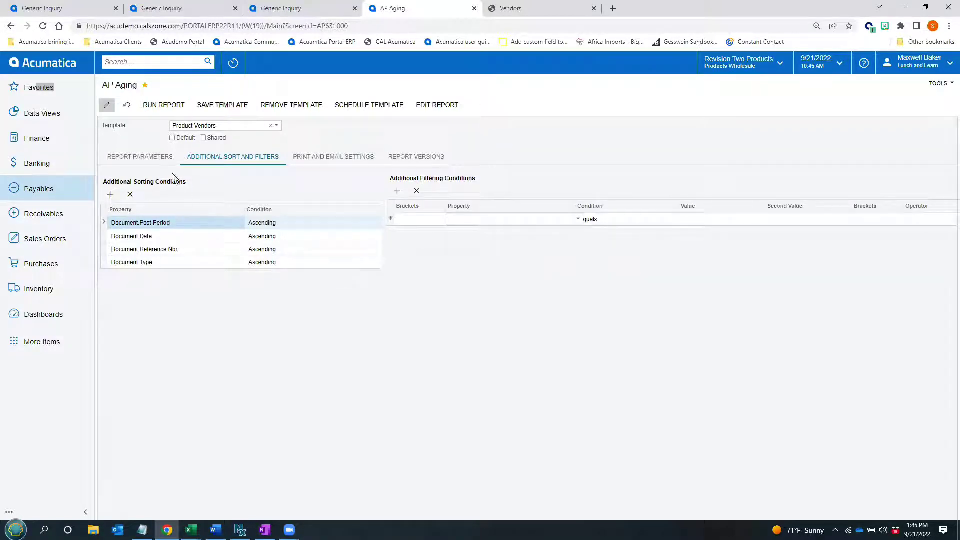
{"action": "left_click", "coordinate": [153, 157]}
Load the Services Vendors template and assign it to the Send AP Aging for Services Vendor schedule without merging reports
{"action": "left_click", "coordinate": [277, 126]}
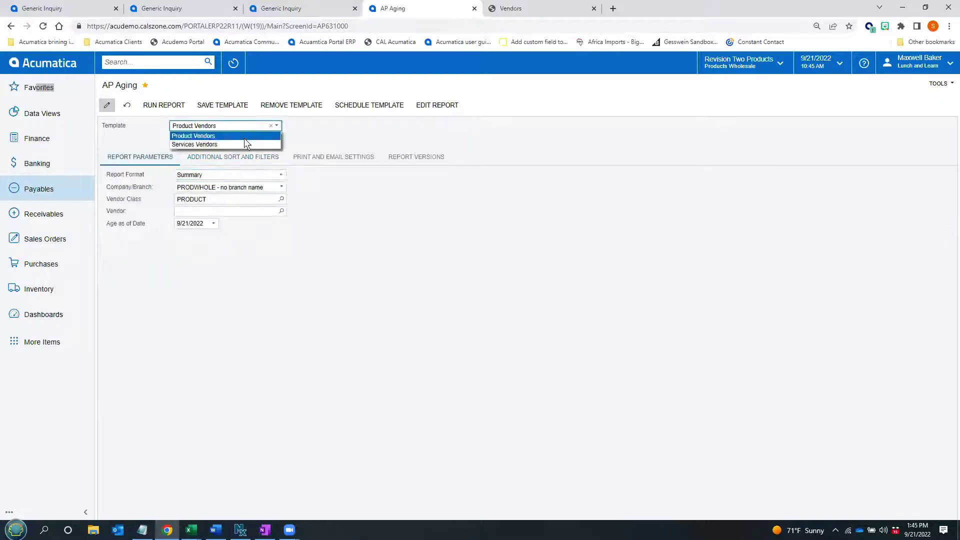
{"action": "left_click", "coordinate": [202, 144]}
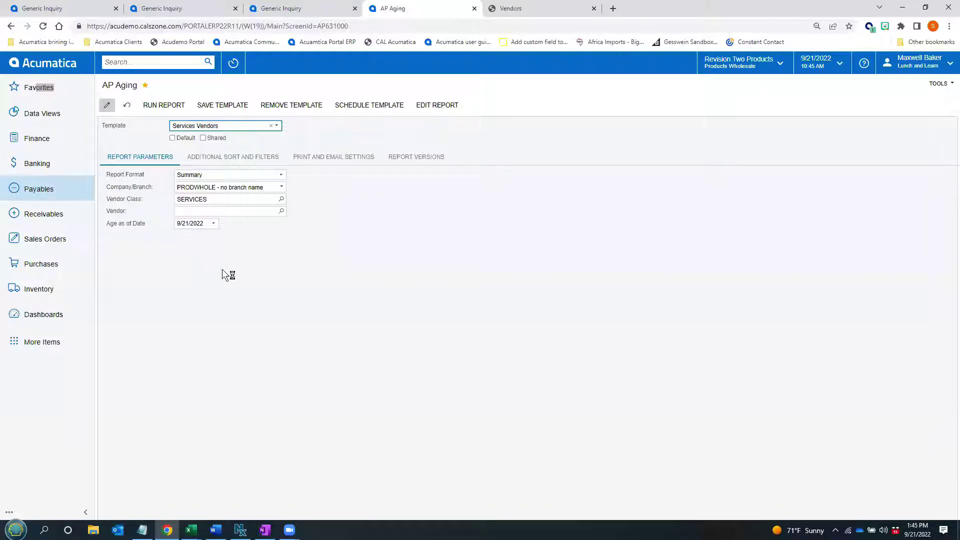
{"action": "left_click", "coordinate": [367, 106]}
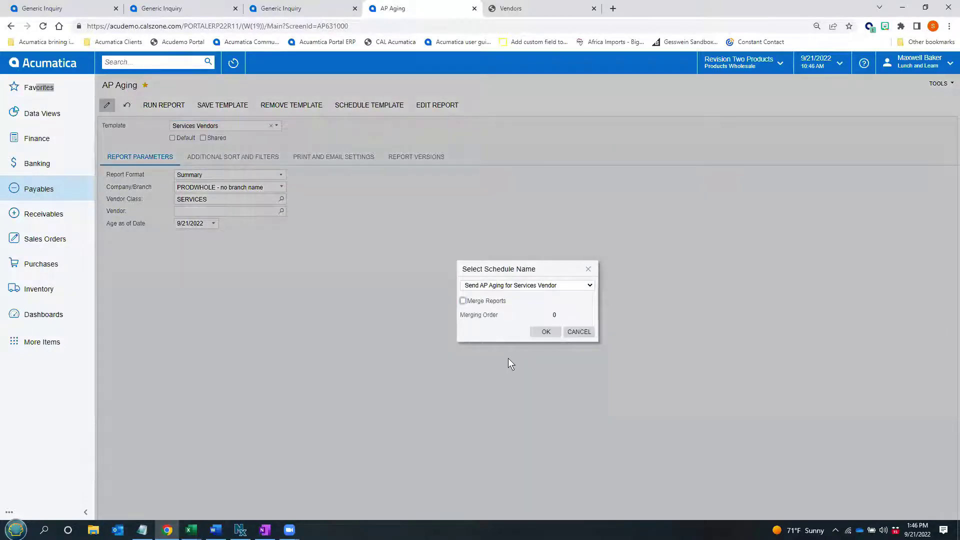
{"action": "left_click", "coordinate": [545, 333]}
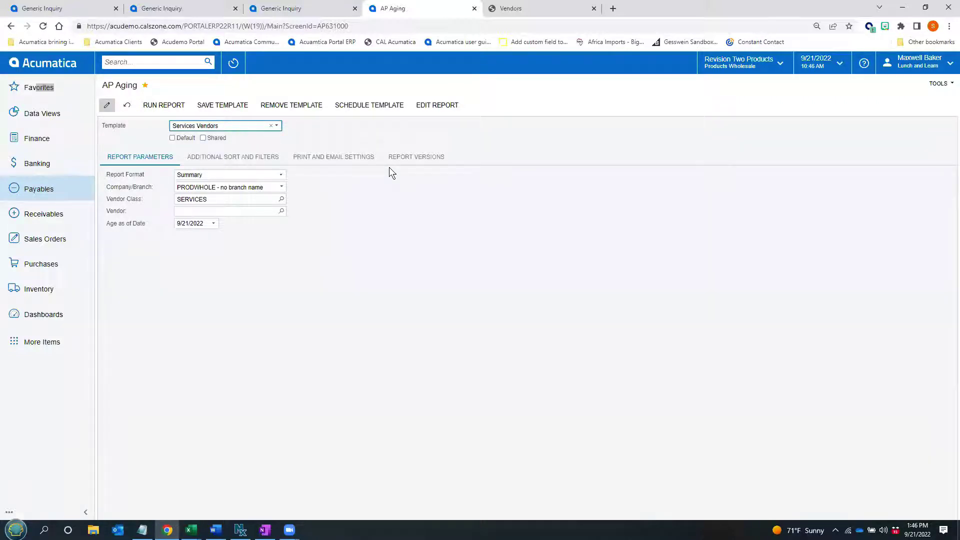
Review the template's print and email settings, including the available email formats, without changing the format
{"action": "left_click", "coordinate": [327, 157]}
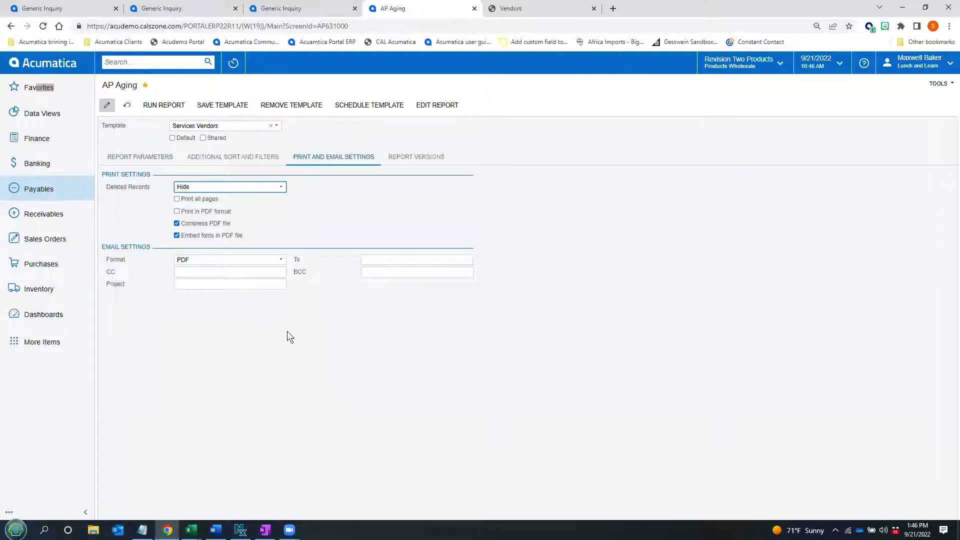
{"action": "left_click", "coordinate": [281, 260]}
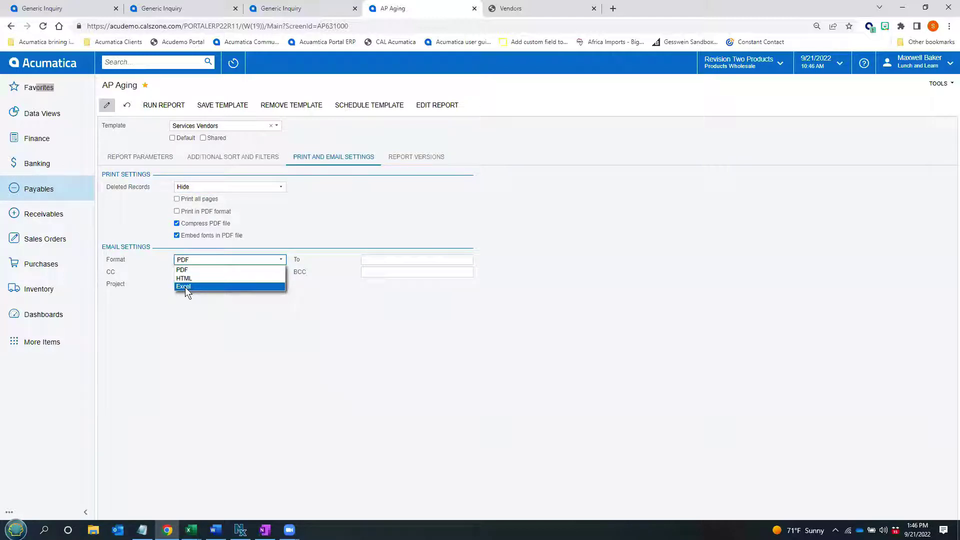
{"action": "left_click", "coordinate": [335, 228]}
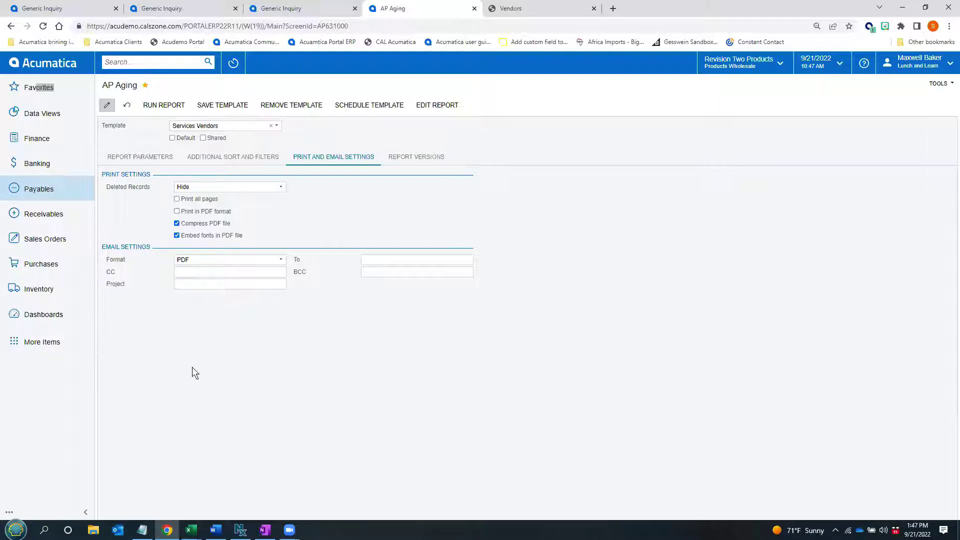
Open the Profit & Loss versus PTD Budget report from the Finance workspace and set its Financial Period to 01-2021
{"action": "left_click", "coordinate": [36, 142]}
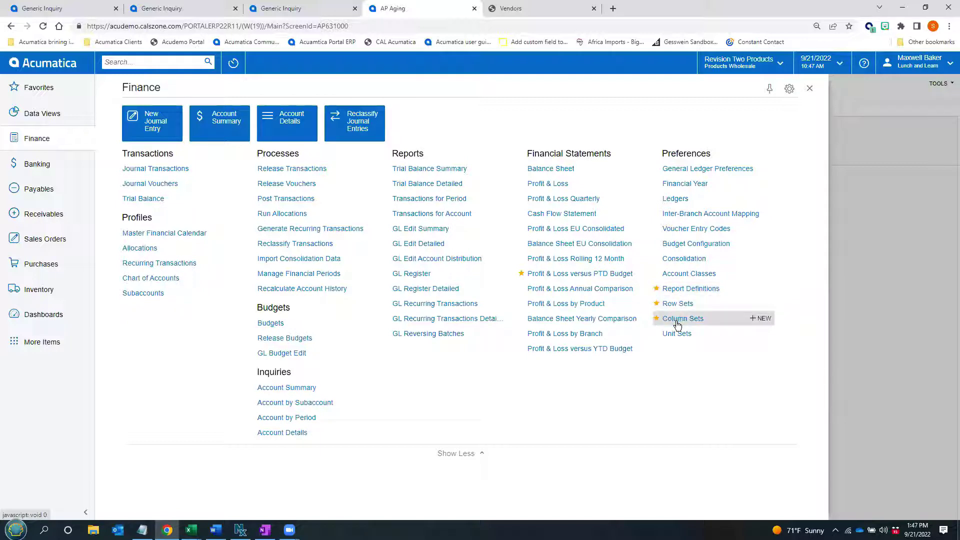
{"action": "left_click", "coordinate": [574, 274]}
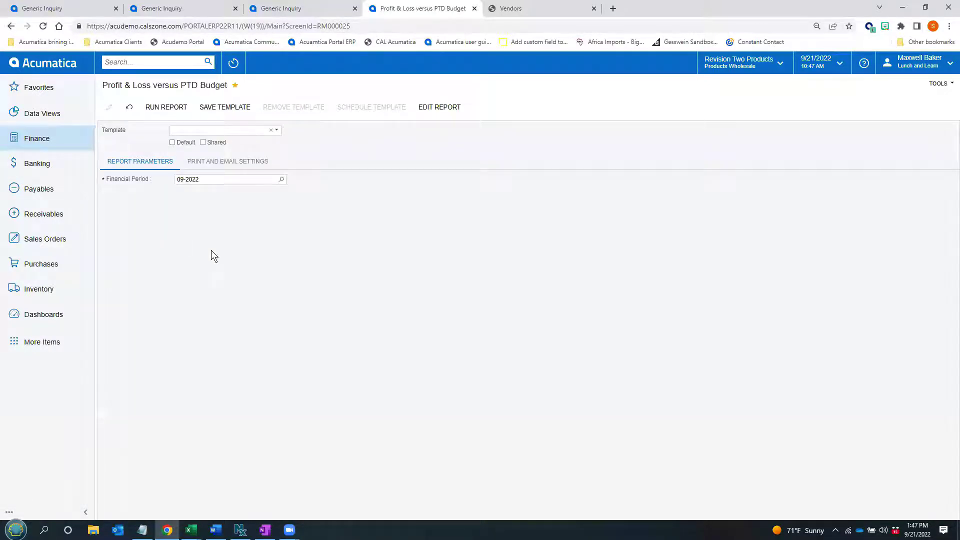
{"action": "left_click", "coordinate": [281, 181]}
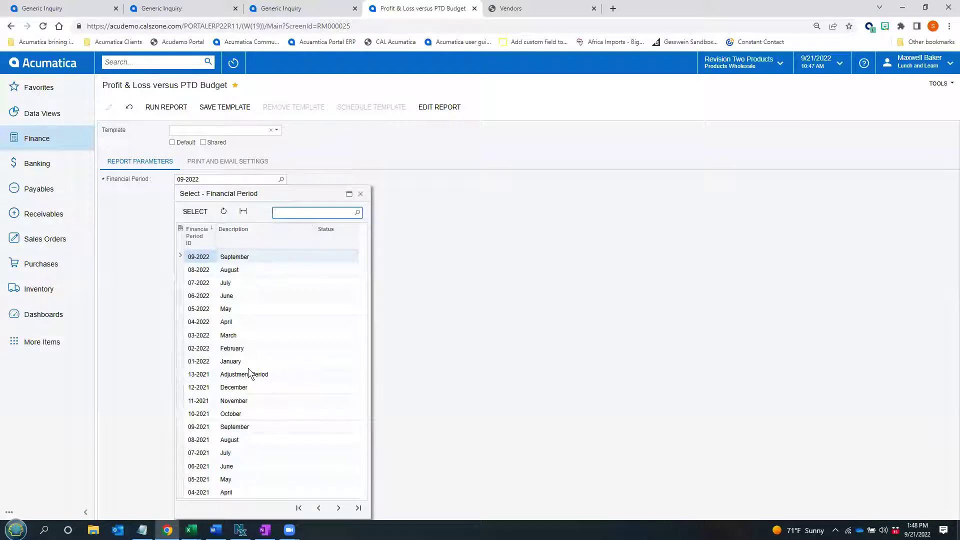
{"action": "left_click", "coordinate": [318, 507]}
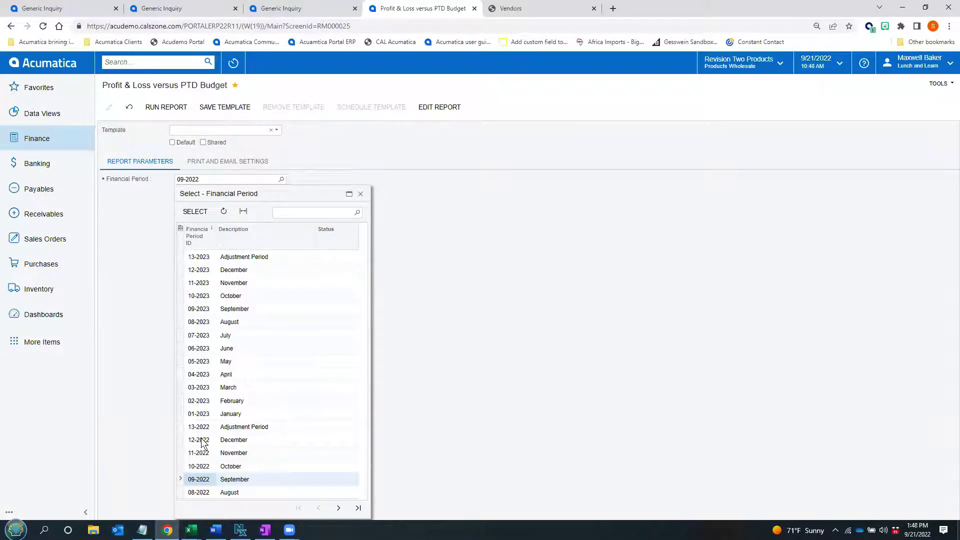
{"action": "left_click", "coordinate": [338, 507]}
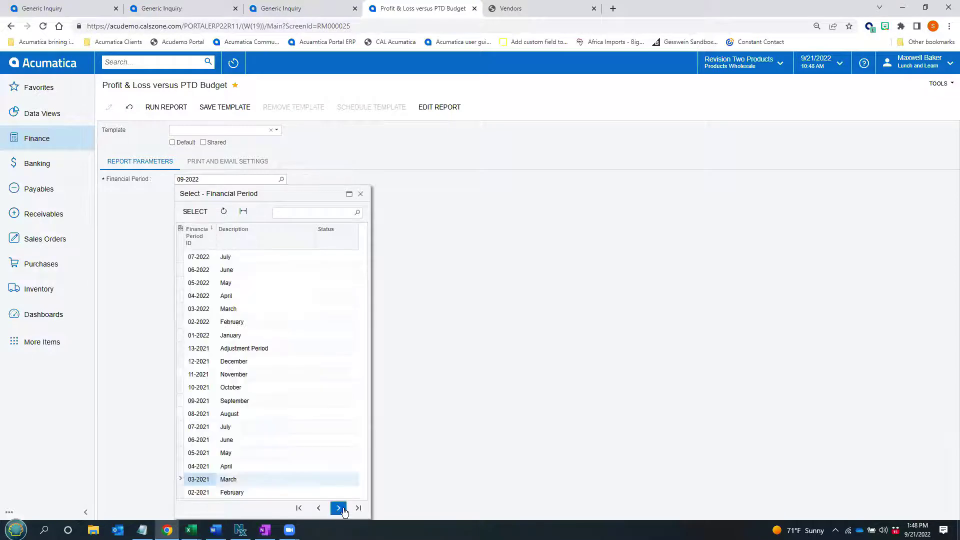
{"action": "left_click", "coordinate": [339, 507]}
{"action": "double_click", "coordinate": [202, 257]}
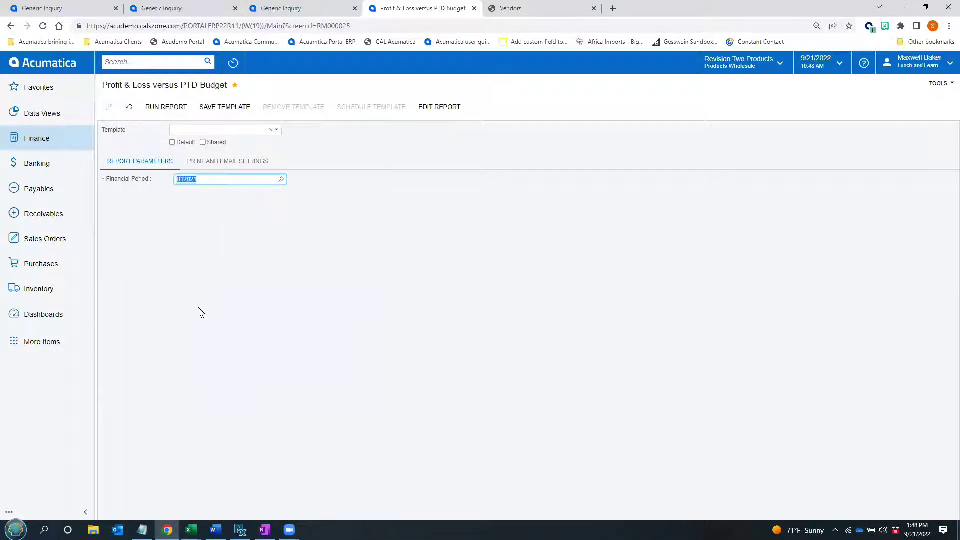
Run the report, drill from the PTD Sales Revenue amount through General Ledger Details into Account Details, and return to the report
{"action": "left_click", "coordinate": [172, 113]}
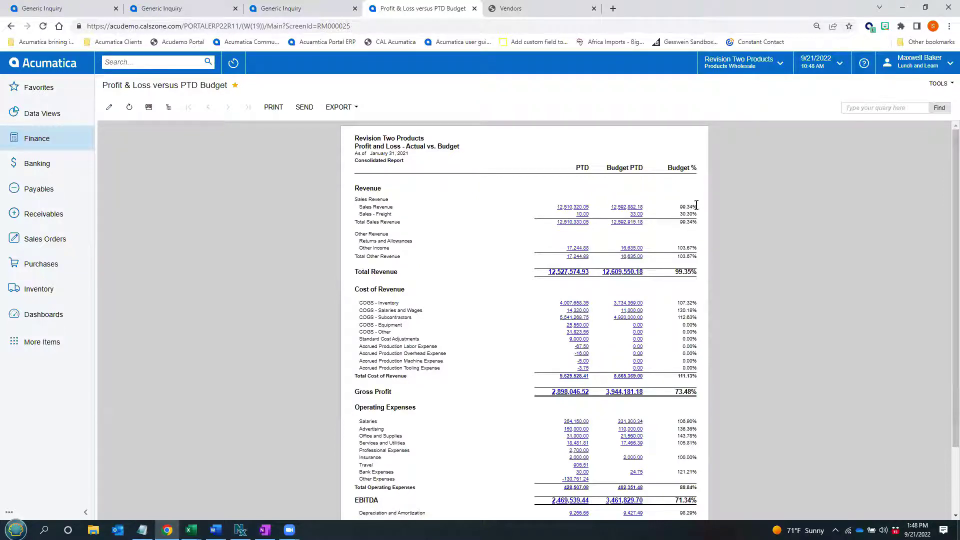
{"action": "left_click", "coordinate": [568, 211]}
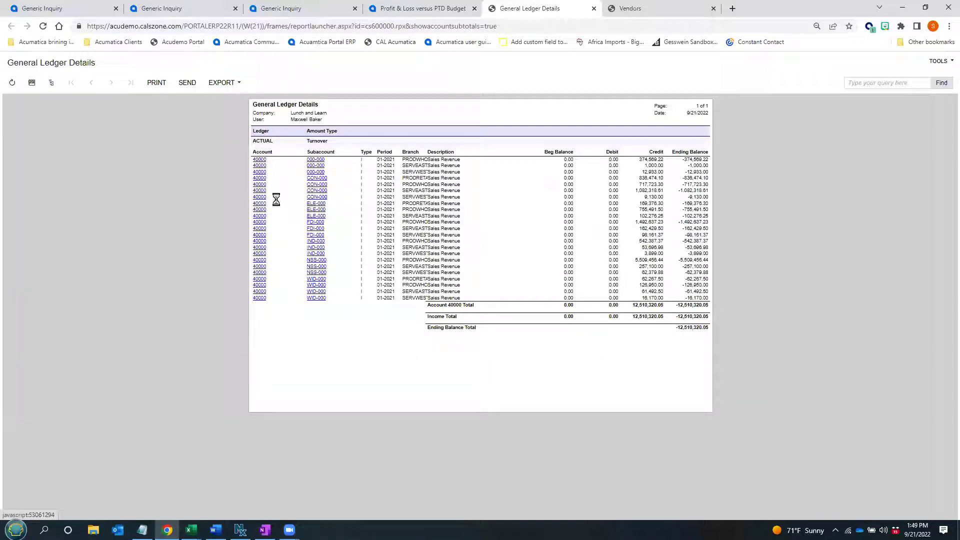
{"action": "left_click", "coordinate": [266, 214]}
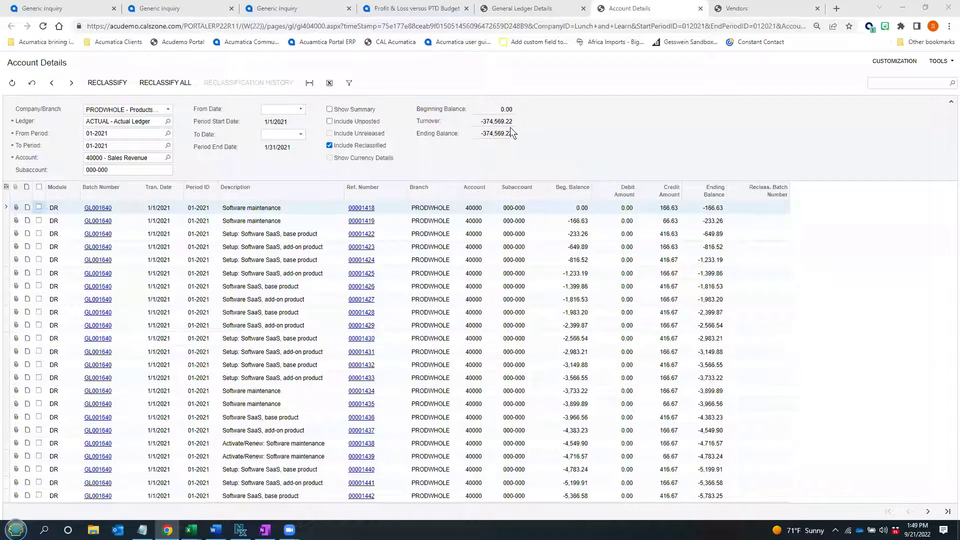
{"action": "left_click", "coordinate": [700, 8]}
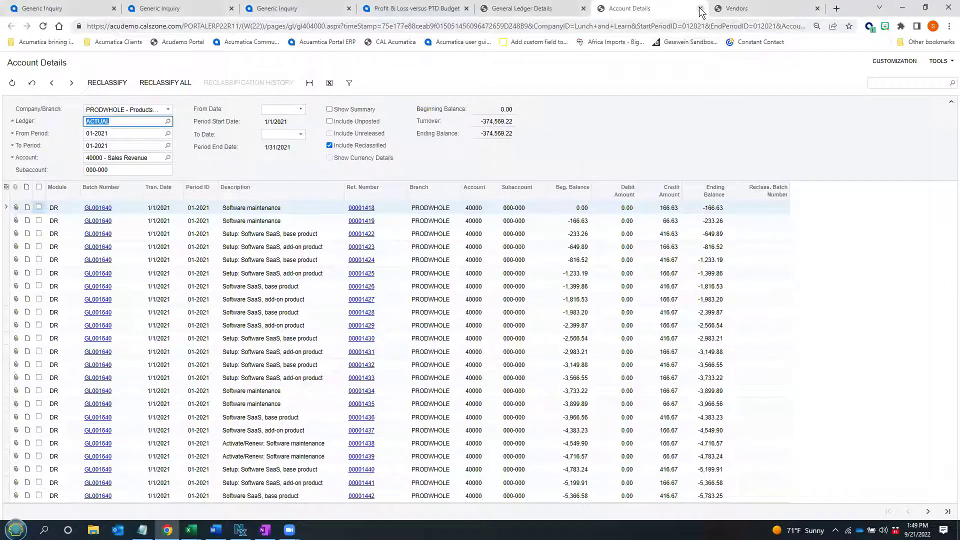
{"action": "left_click", "coordinate": [583, 8]}
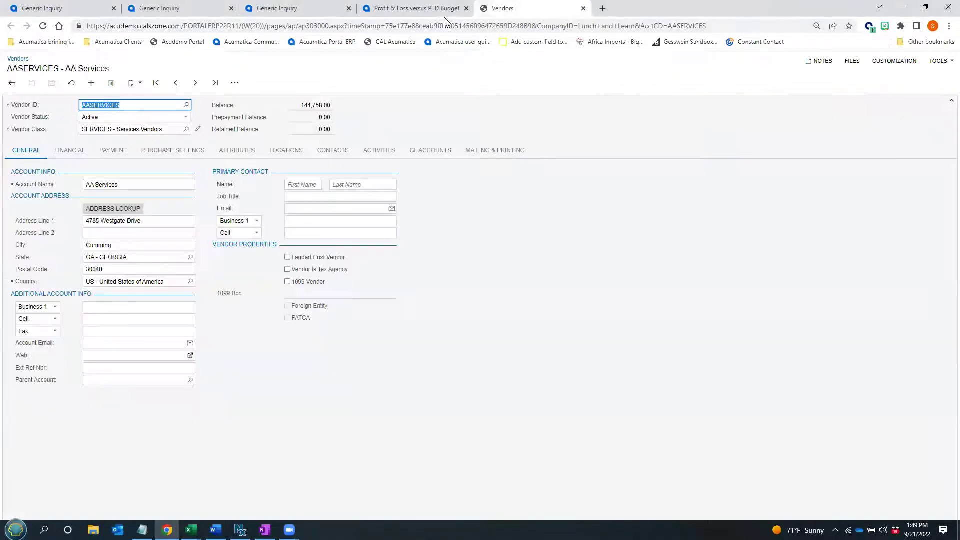
{"action": "left_click", "coordinate": [414, 10]}
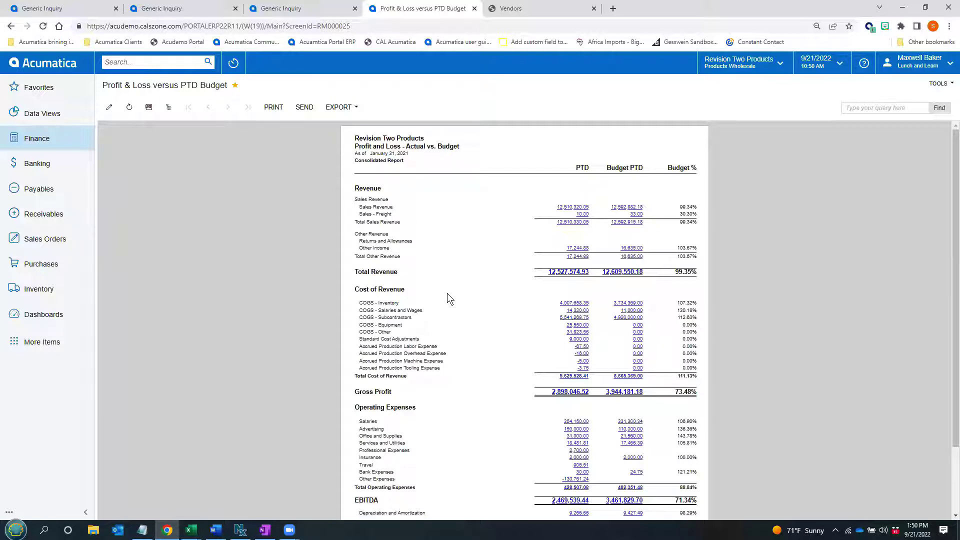
View the report by unit for Product Company, Products Retail Branch and Products Wholesale Branch, and check the export options
{"action": "left_click", "coordinate": [168, 109]}
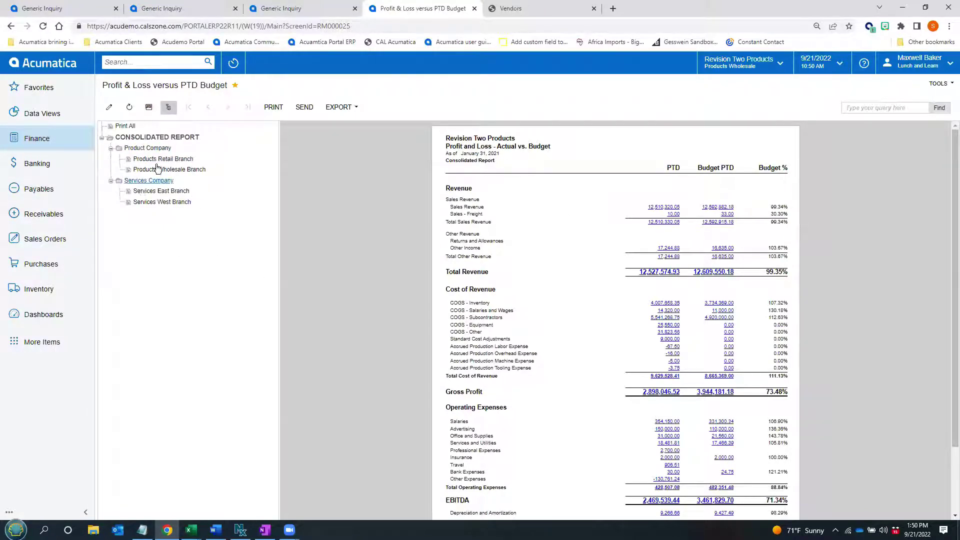
{"action": "left_click", "coordinate": [157, 148]}
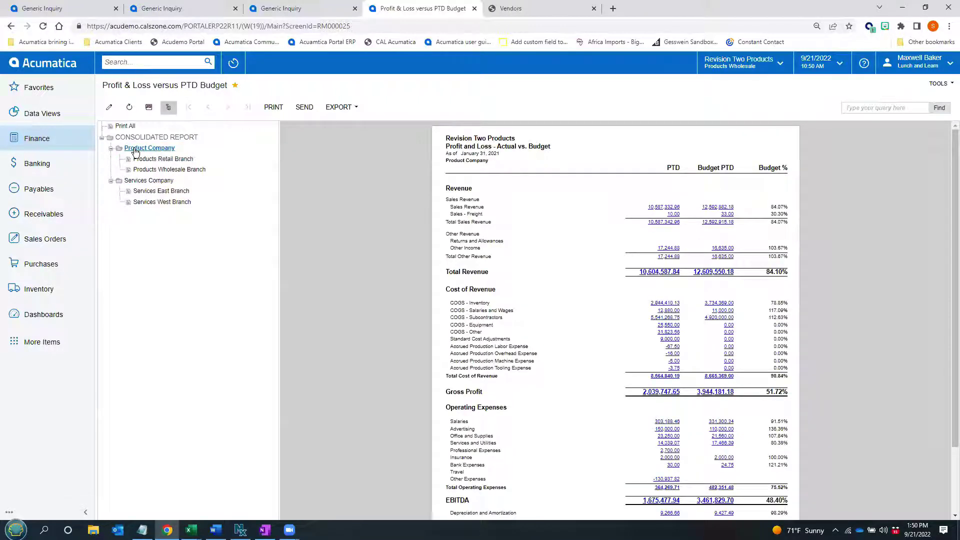
{"action": "left_click", "coordinate": [154, 159]}
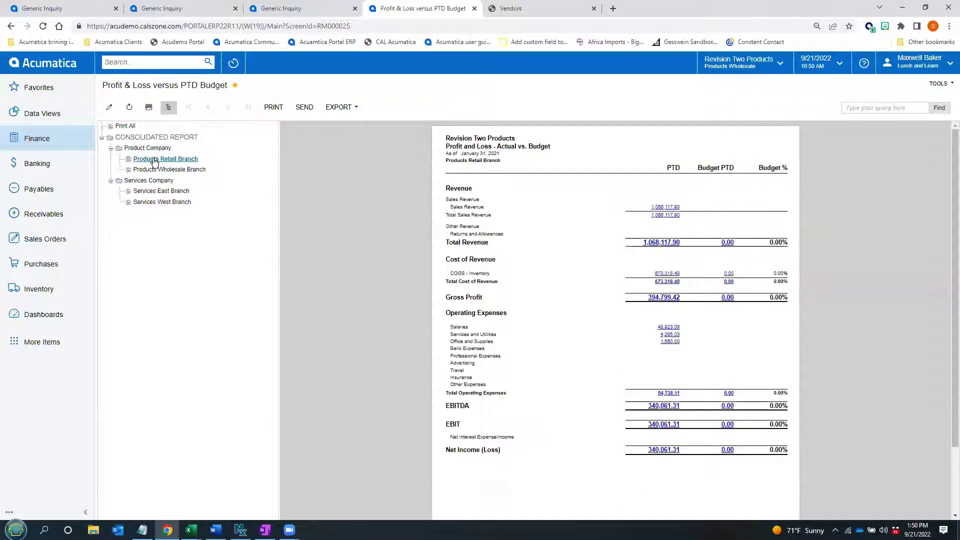
{"action": "left_click", "coordinate": [156, 171]}
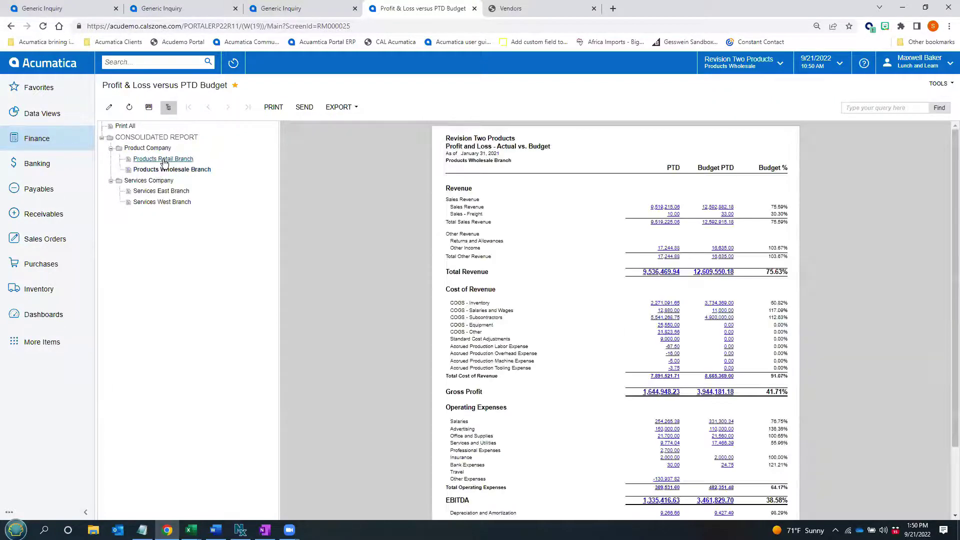
{"action": "left_click", "coordinate": [164, 160]}
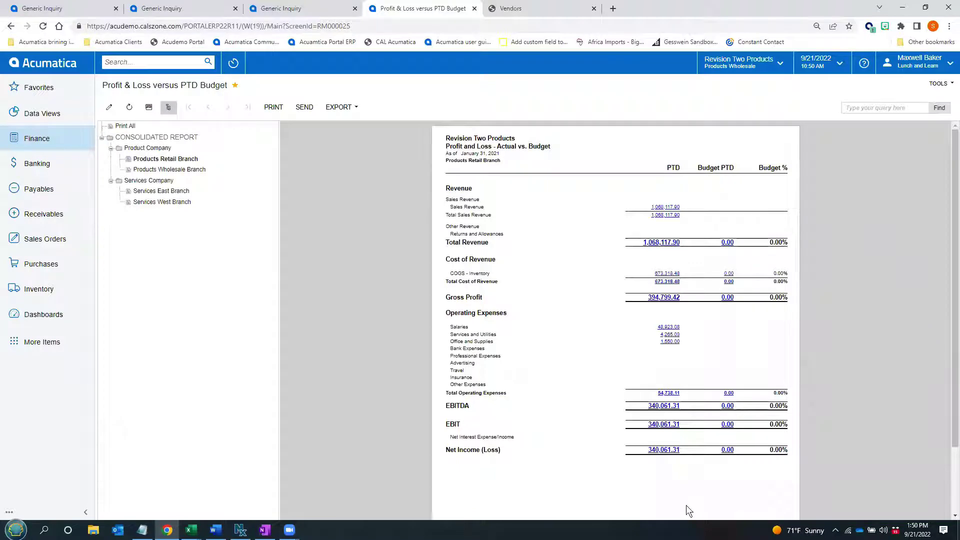
{"action": "left_click", "coordinate": [170, 170]}
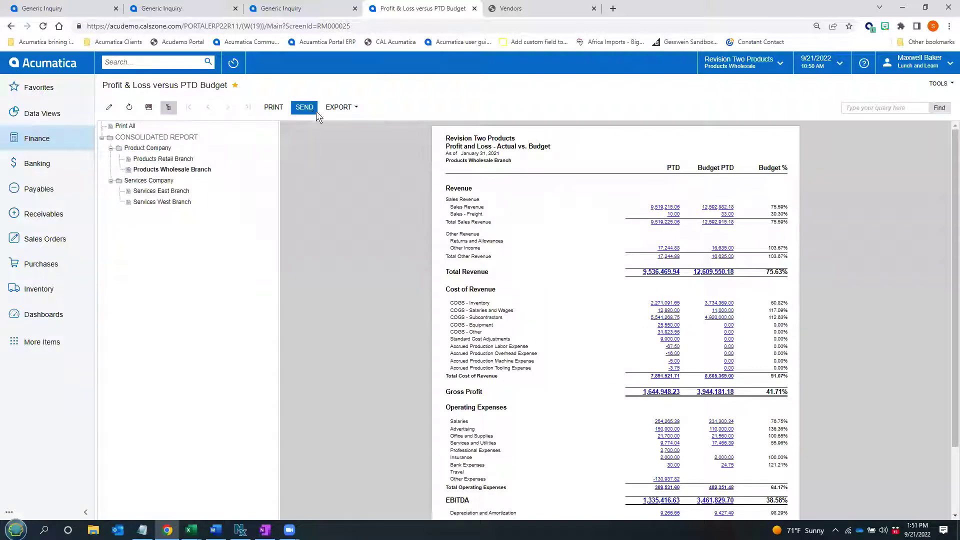
{"action": "left_click", "coordinate": [338, 107]}
Leave the report output and open the DPLB report definition from Report Definitions in the Finance workspace
{"action": "left_click", "coordinate": [109, 107]}
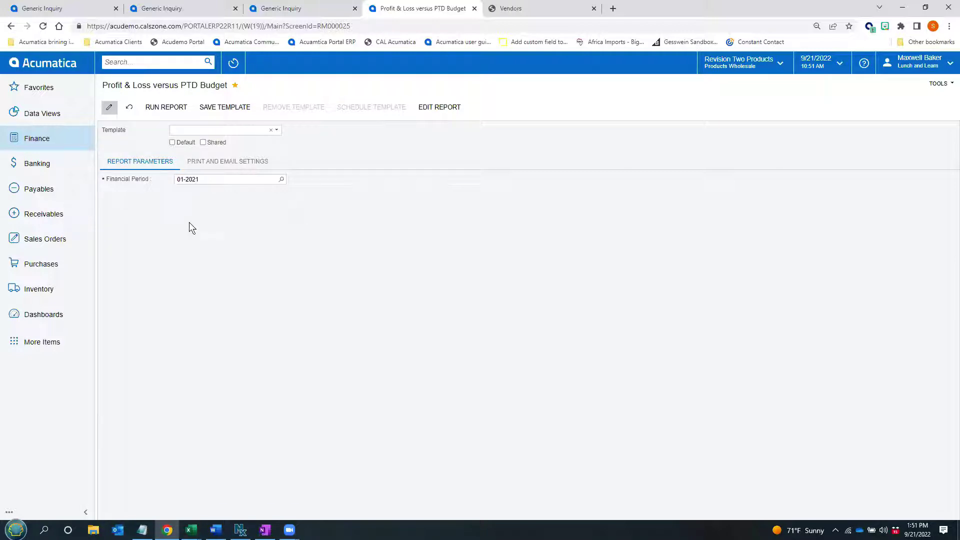
{"action": "left_click", "coordinate": [31, 138]}
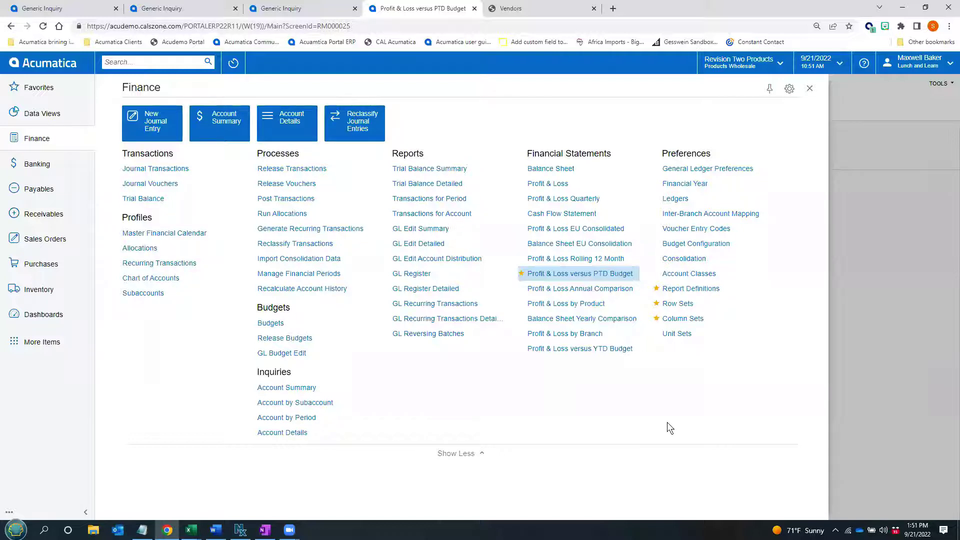
{"action": "left_click", "coordinate": [668, 304]}
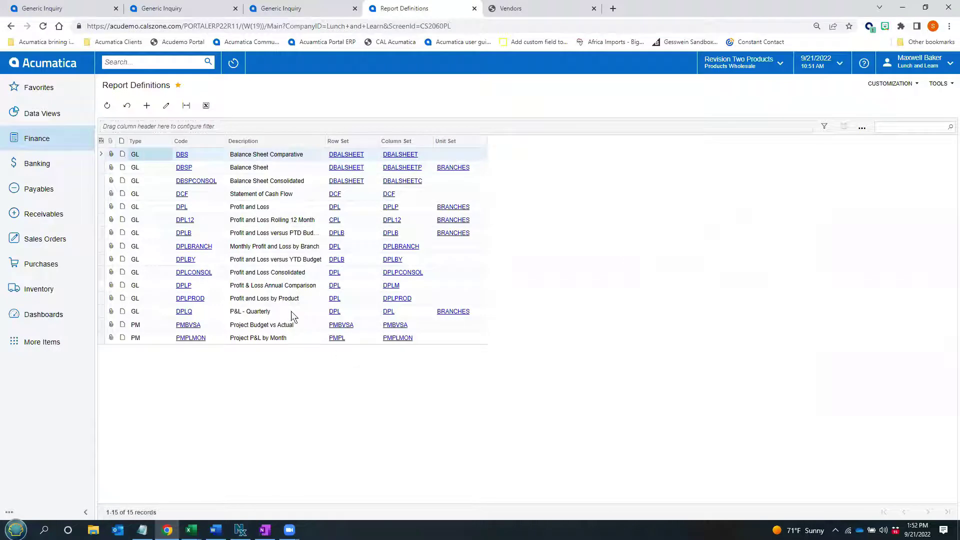
{"action": "left_click", "coordinate": [182, 233]}
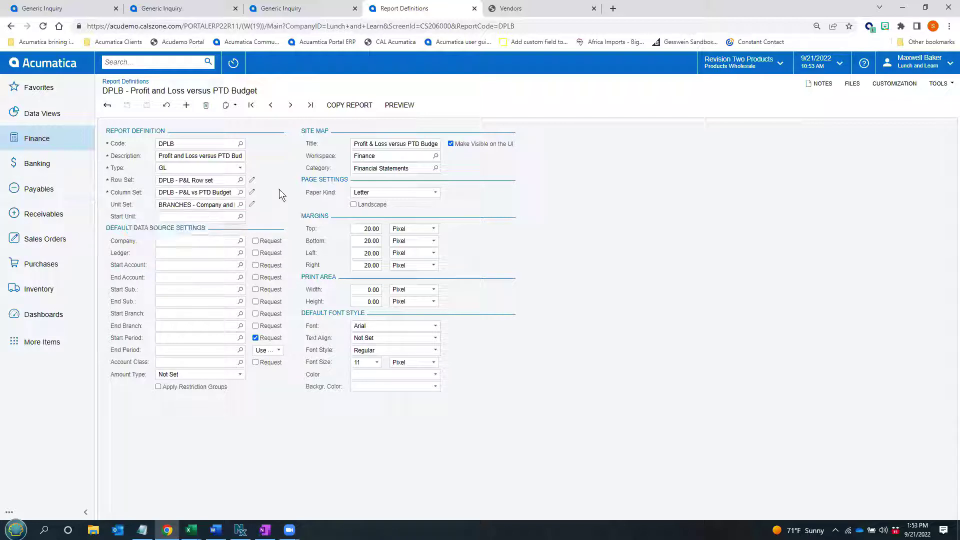
Examine the DPLB row set, including the data source settings of the Sales - Details row, and return to the report definition
{"action": "left_click", "coordinate": [252, 180]}
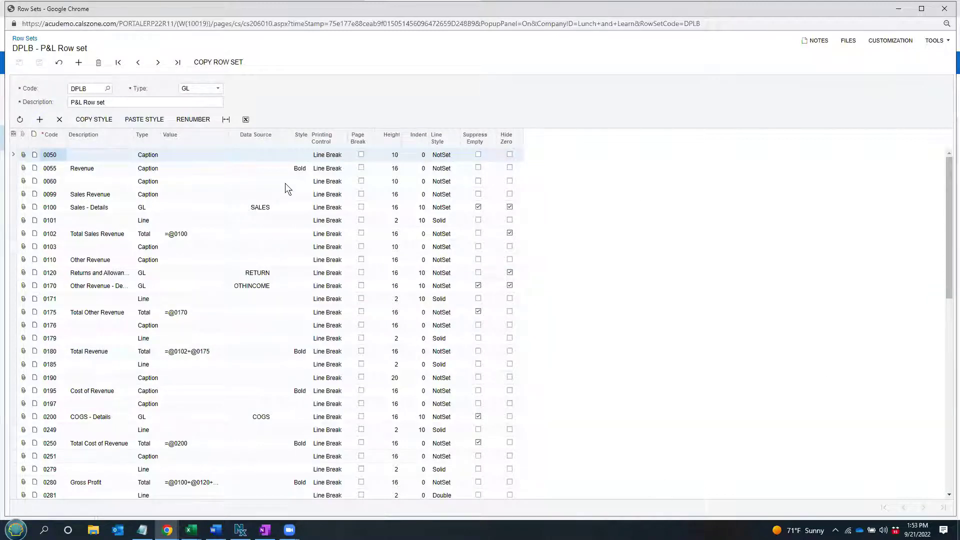
{"action": "left_click", "coordinate": [254, 209]}
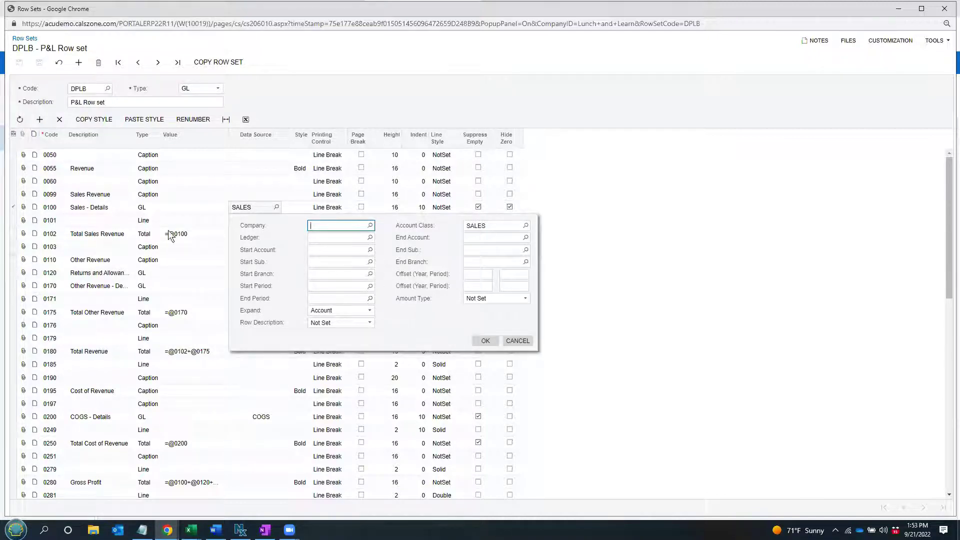
{"action": "left_click", "coordinate": [493, 227]}
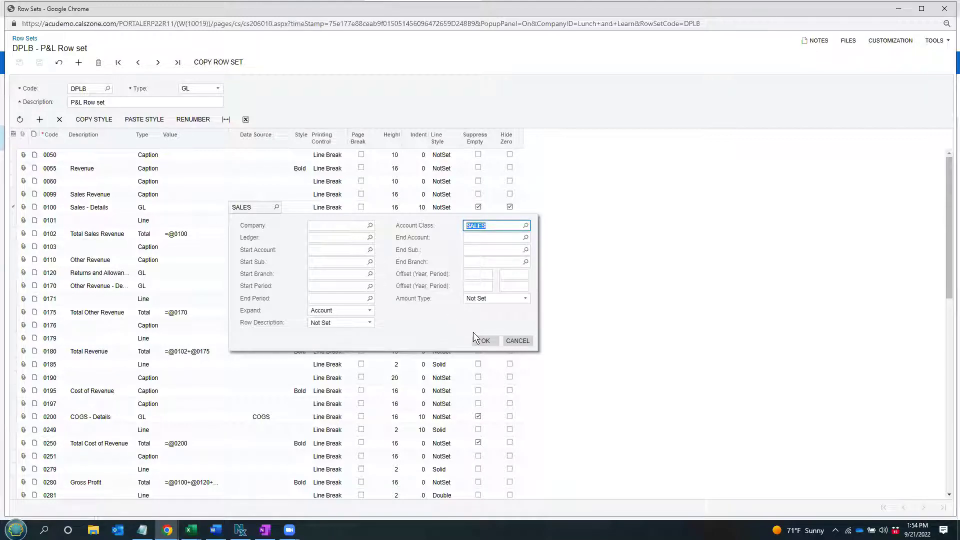
{"action": "left_click", "coordinate": [483, 340]}
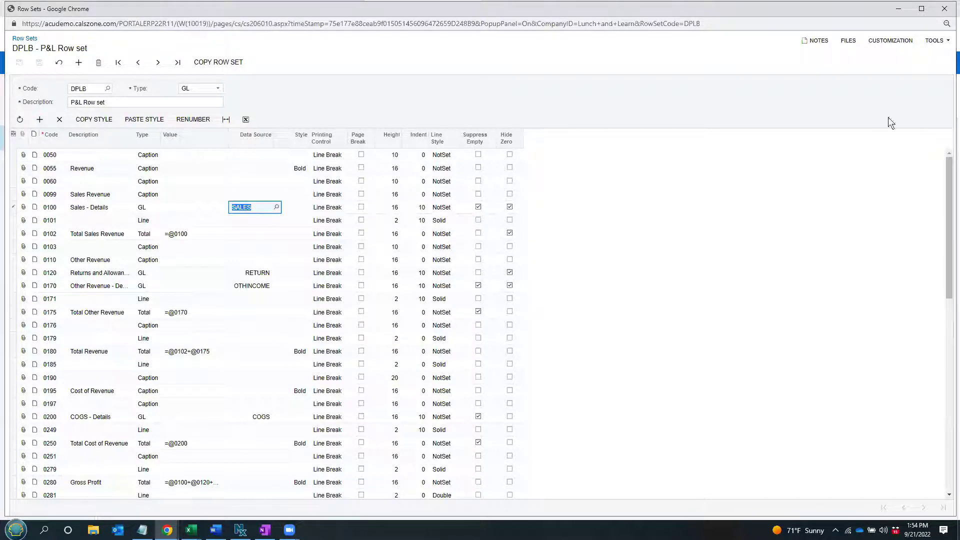
{"action": "left_click", "coordinate": [944, 9]}
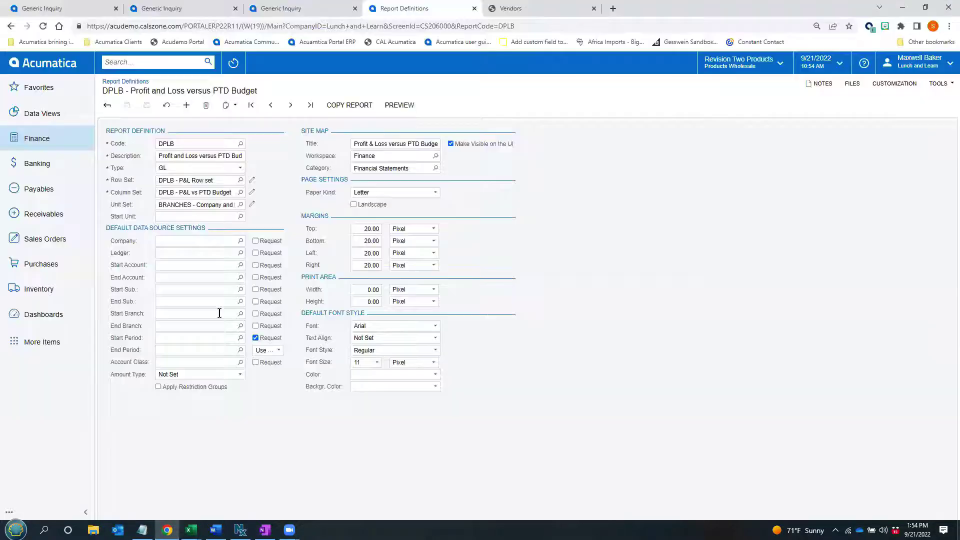
Examine the data sources of columns B and C and the formula of column D in the DPLB column set, then close it
{"action": "left_click", "coordinate": [251, 192]}
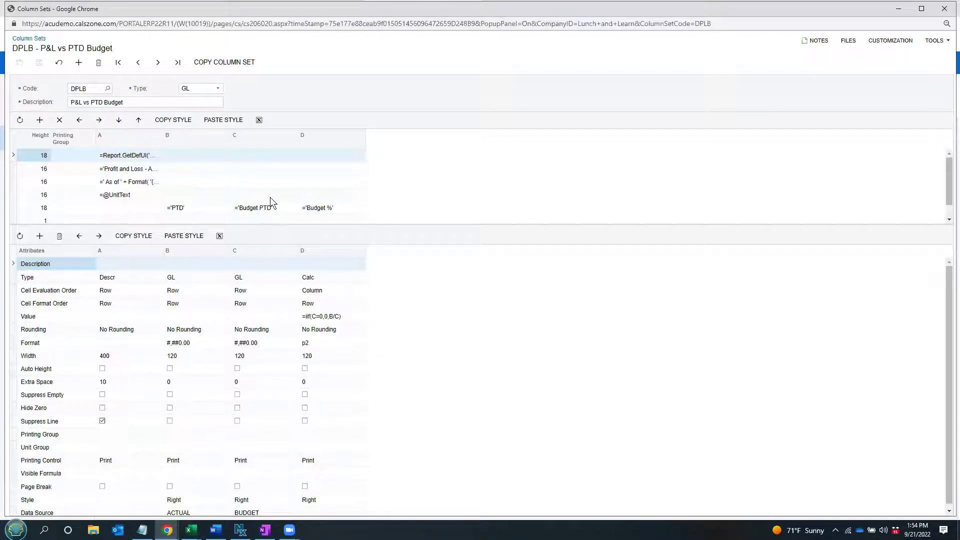
{"action": "scroll", "coordinate": [278, 374], "scroll_direction": "down", "scroll_amount": 1}
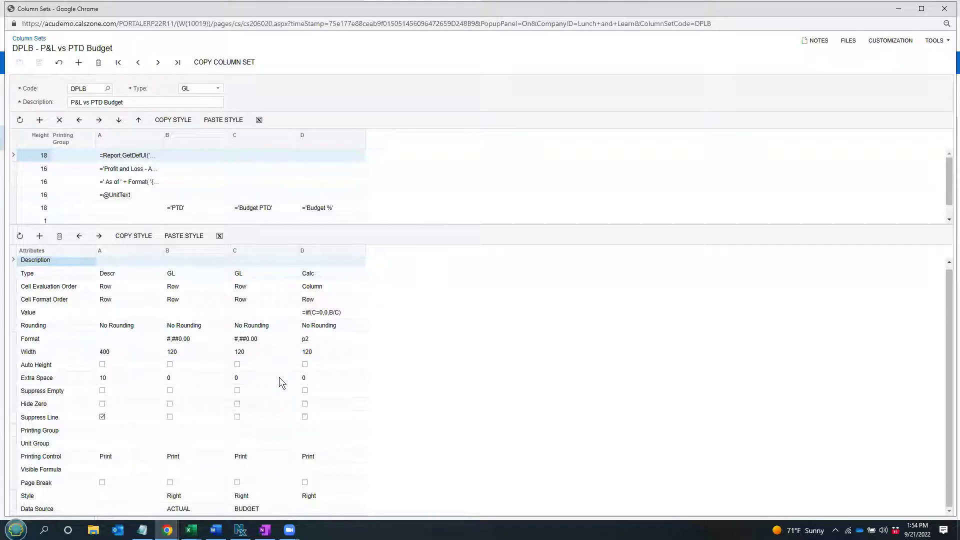
{"action": "left_click", "coordinate": [179, 510]}
{"action": "left_click", "coordinate": [256, 507]}
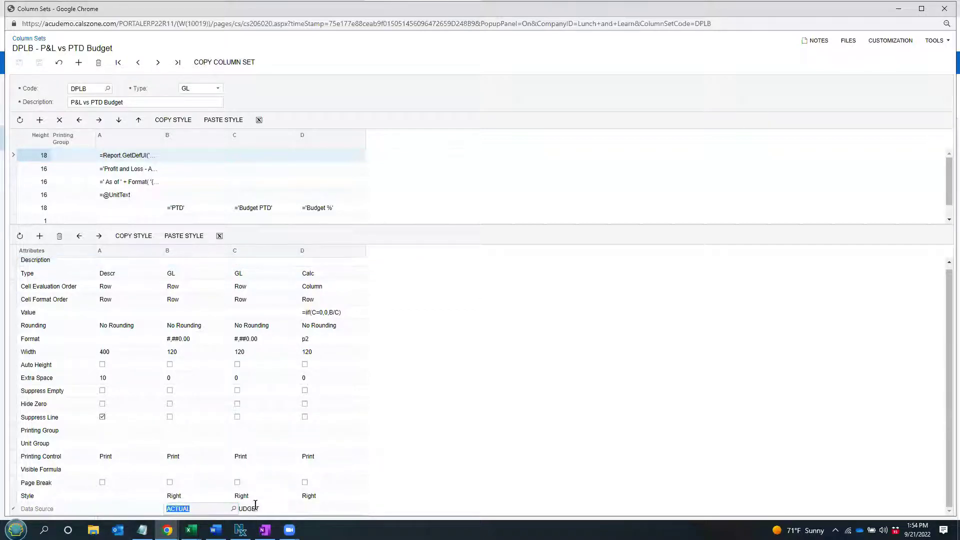
{"action": "left_click", "coordinate": [320, 313]}
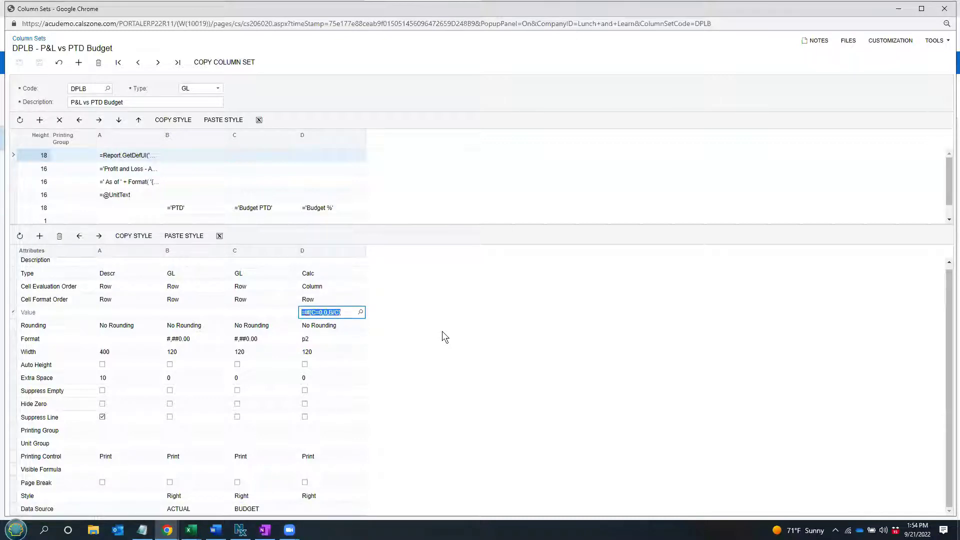
{"action": "left_click", "coordinate": [944, 10]}
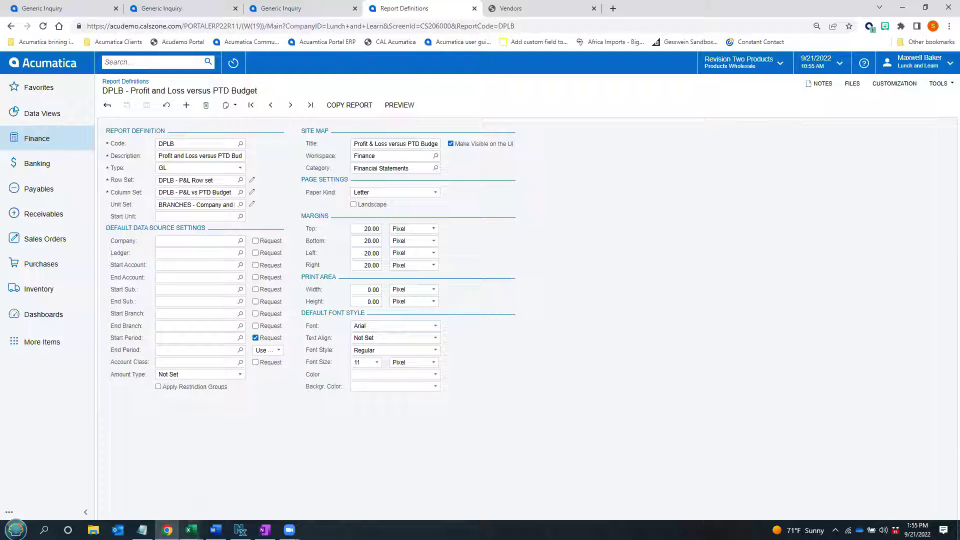
Switch to the Velixo demo.xlsx workbook in Excel and open the Demo connection for editing in the Connection Manager
{"action": "mouse_move", "coordinate": [191, 530]}
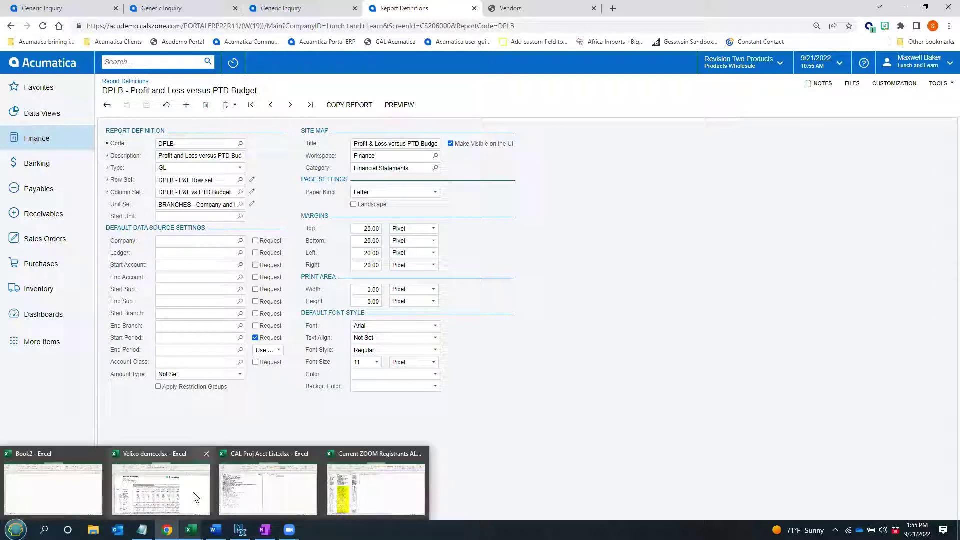
{"action": "left_click", "coordinate": [180, 505]}
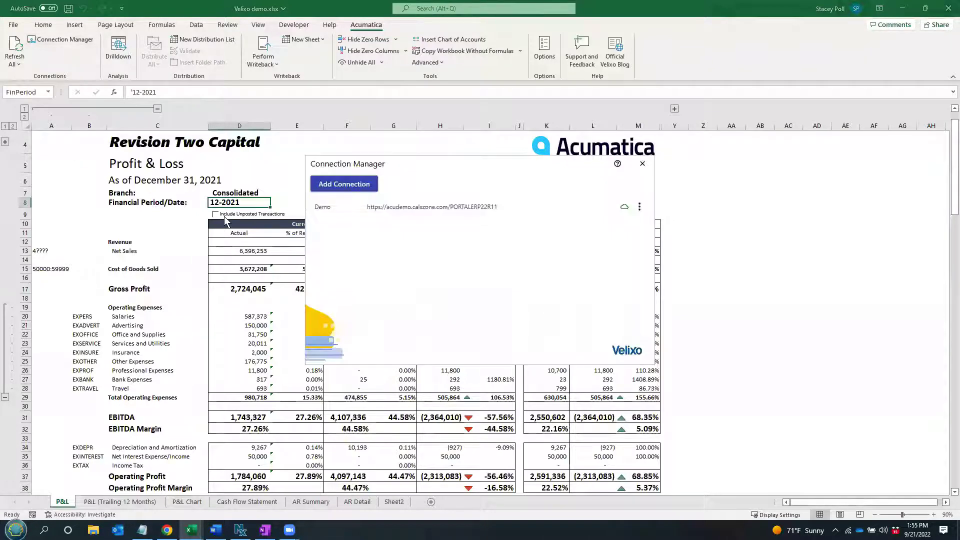
{"action": "left_click", "coordinate": [639, 207]}
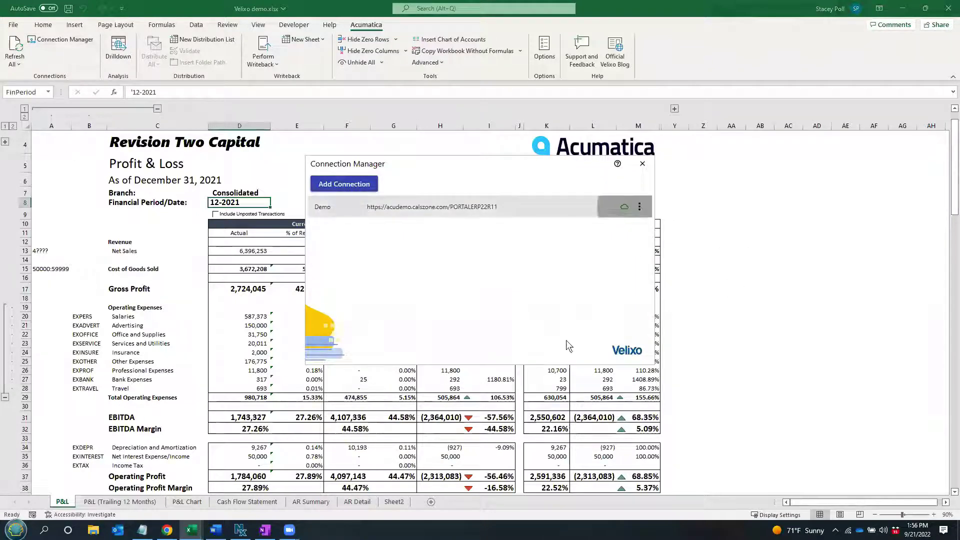
{"action": "left_click", "coordinate": [593, 233]}
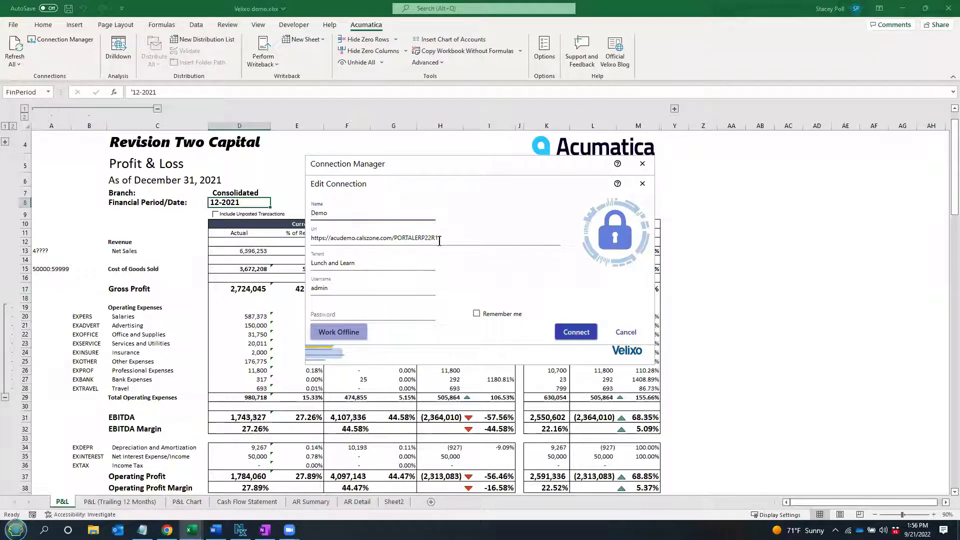
Compare the connection's URL and tenant with the address and current tenant in Acumatica, then return to the Excel workbook
{"action": "left_click_drag", "start_coordinate": [442, 238], "coordinate": [304, 233]}
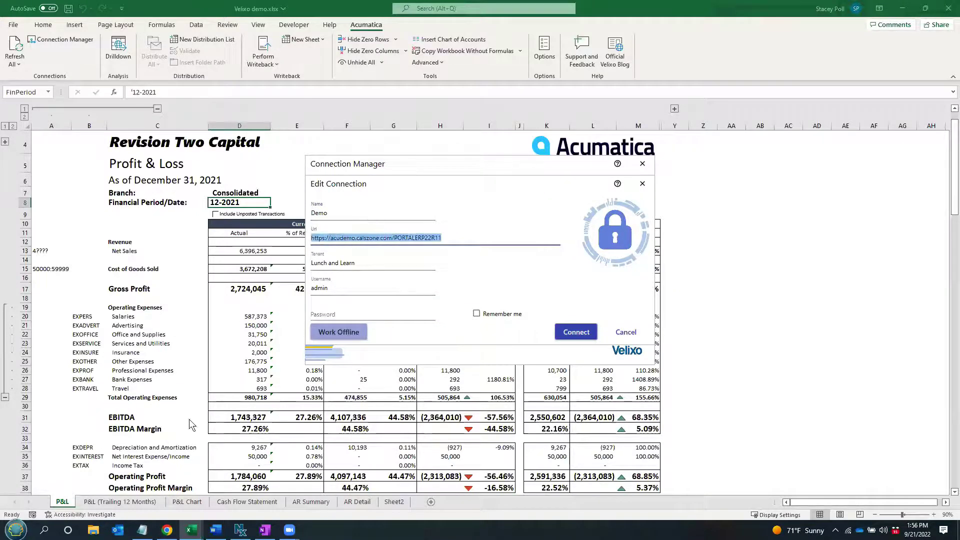
{"action": "left_click", "coordinate": [166, 528]}
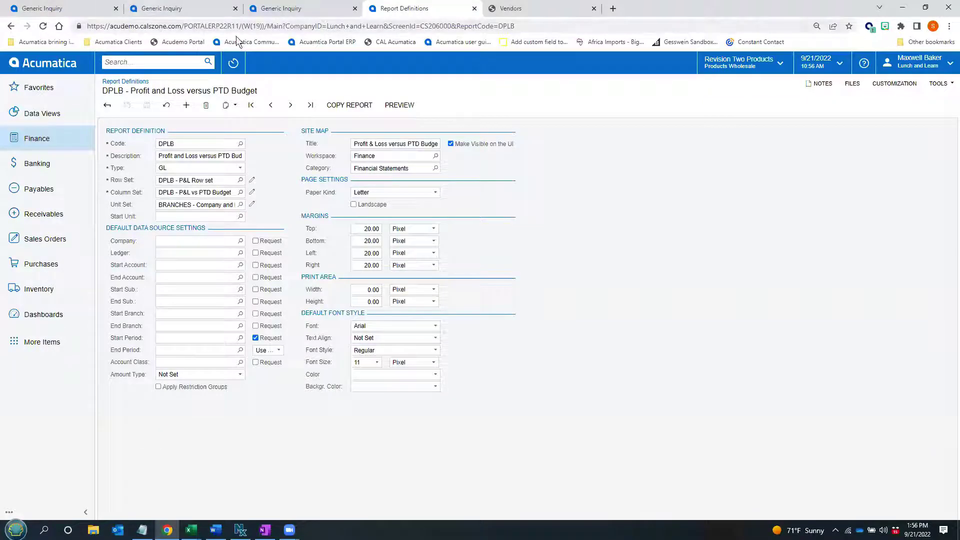
{"action": "left_click_drag", "start_coordinate": [240, 27], "coordinate": [87, 26]}
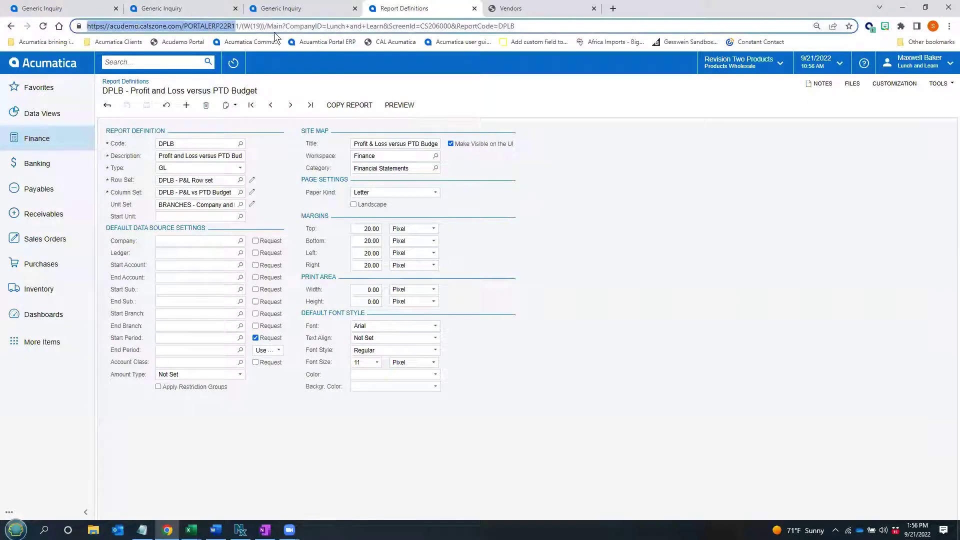
{"action": "left_click", "coordinate": [904, 64]}
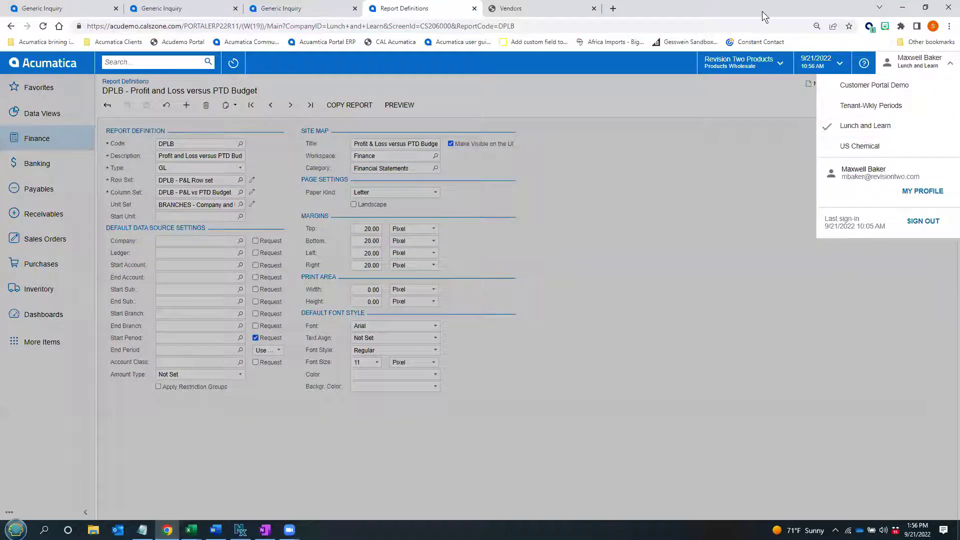
{"action": "left_click", "coordinate": [901, 9]}
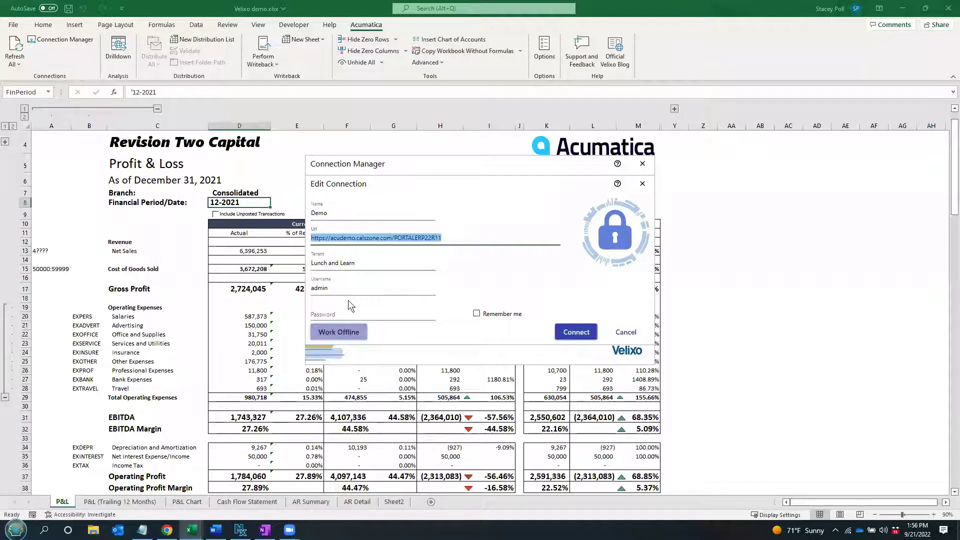
Cancel editing the Demo connection after reviewing its tenant, and close the Connection Manager
{"action": "key", "text": "Tab"}
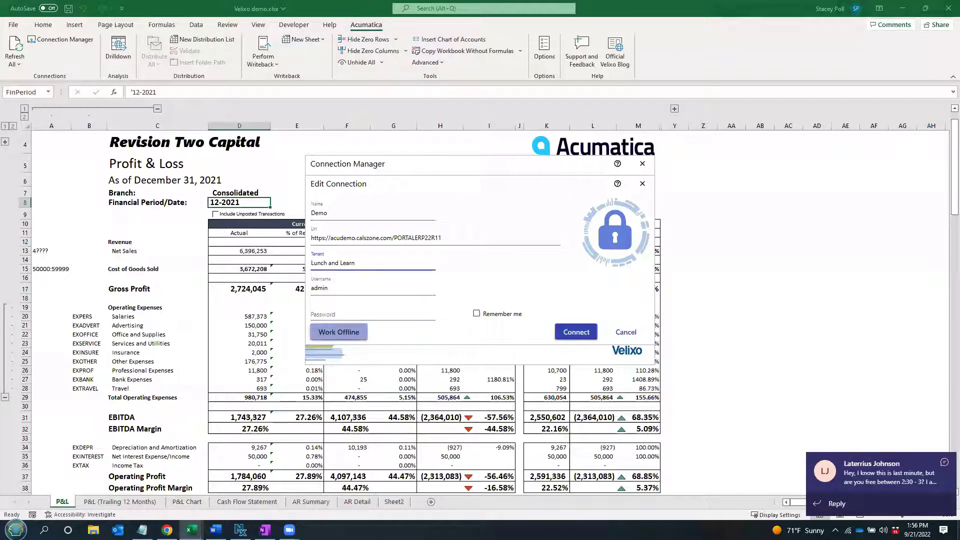
{"action": "mouse_move", "coordinate": [800, 530]}
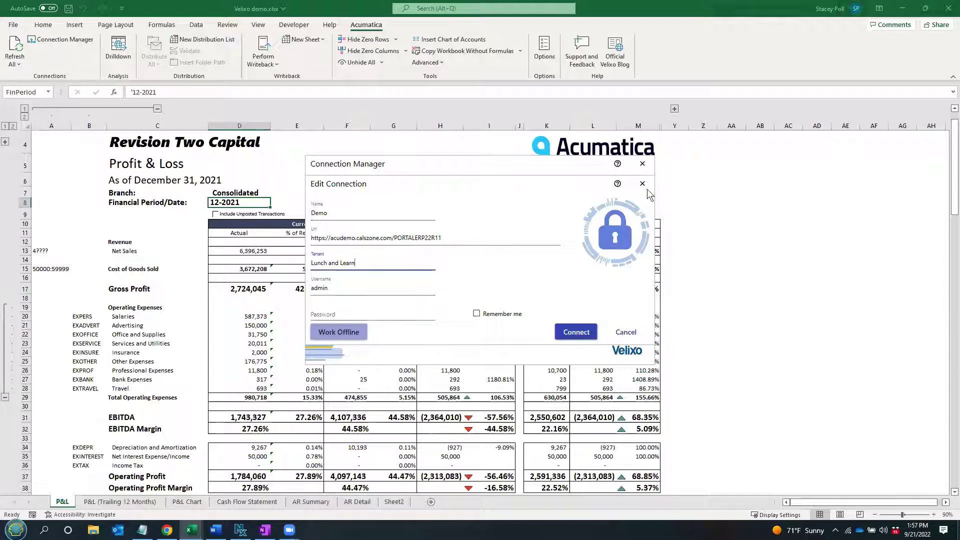
{"action": "left_click", "coordinate": [625, 332]}
{"action": "left_click", "coordinate": [642, 163]}
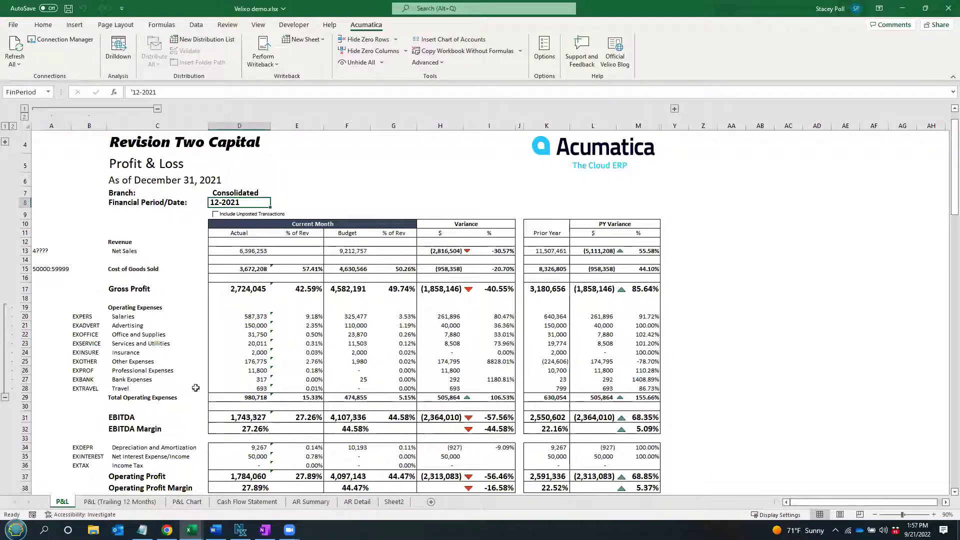
Examine the ACCOUNTTURNOVER function in the Salaries row's current-month Actual formula, then leave the cell without editing it
{"action": "left_click", "coordinate": [259, 316]}
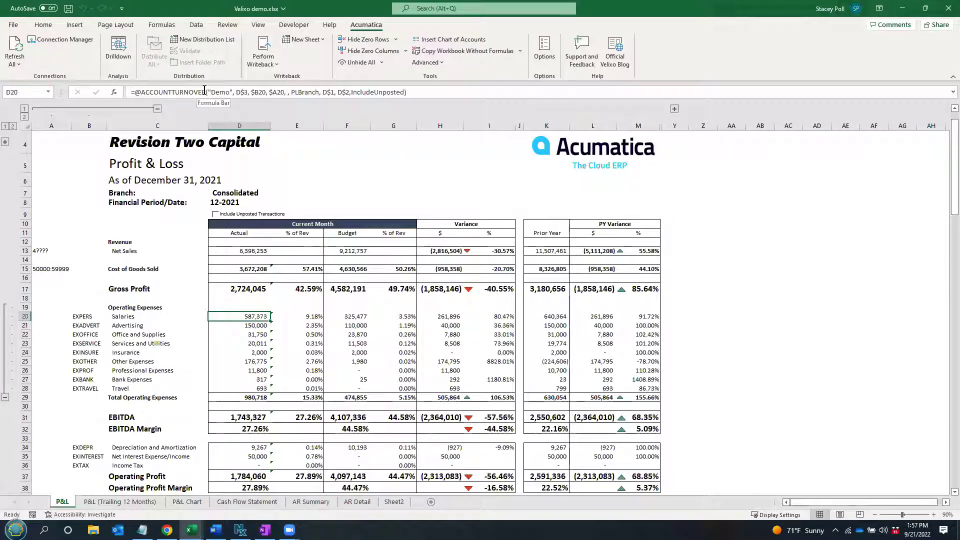
{"action": "left_click_drag", "start_coordinate": [204, 92], "coordinate": [142, 93]}
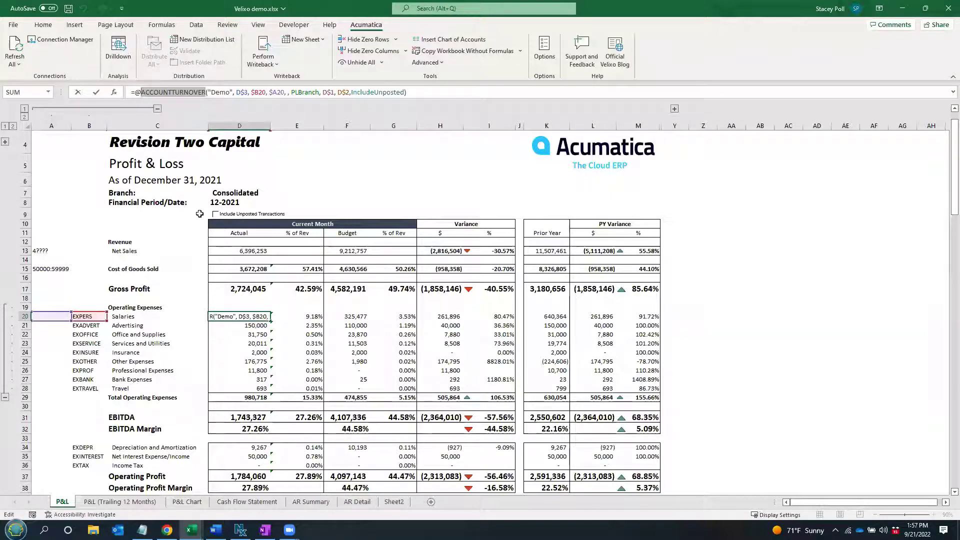
{"action": "left_click", "coordinate": [441, 199]}
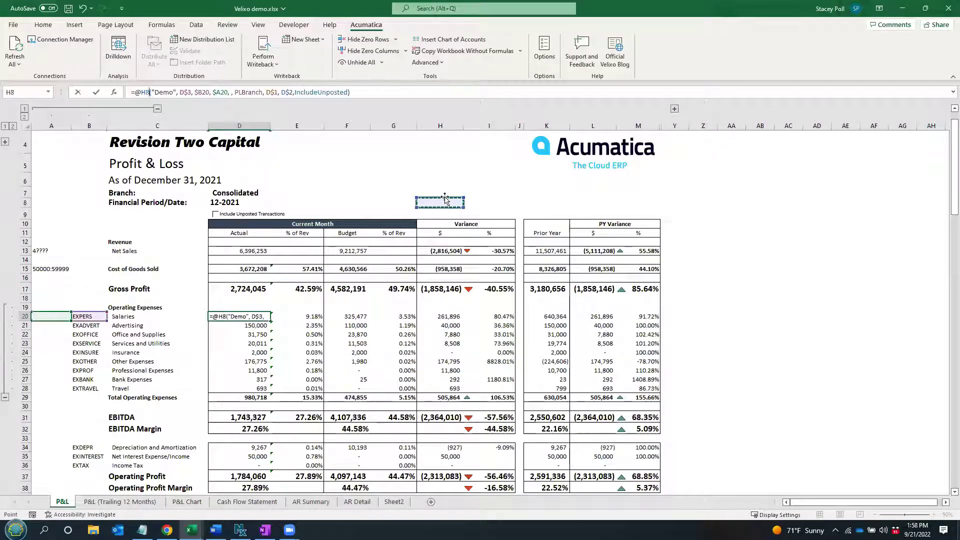
{"action": "key", "text": "Escape"}
Enter =a in the Salaries Actual cell D20 to list matching functions, then check the Actual formulas of Services and Utilities and Advertising
{"action": "type", "text": "=a"}
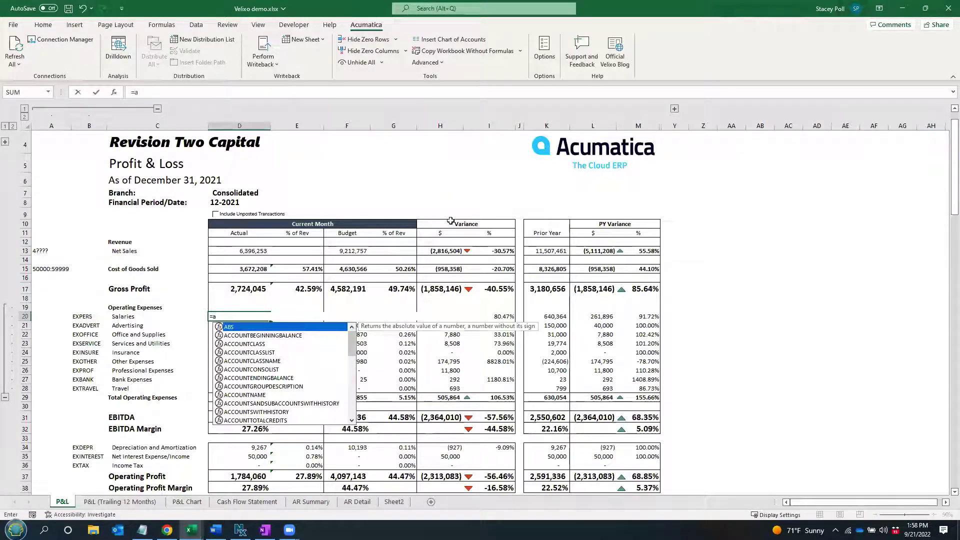
{"action": "key", "text": "Return"}
{"action": "left_click", "coordinate": [248, 344]}
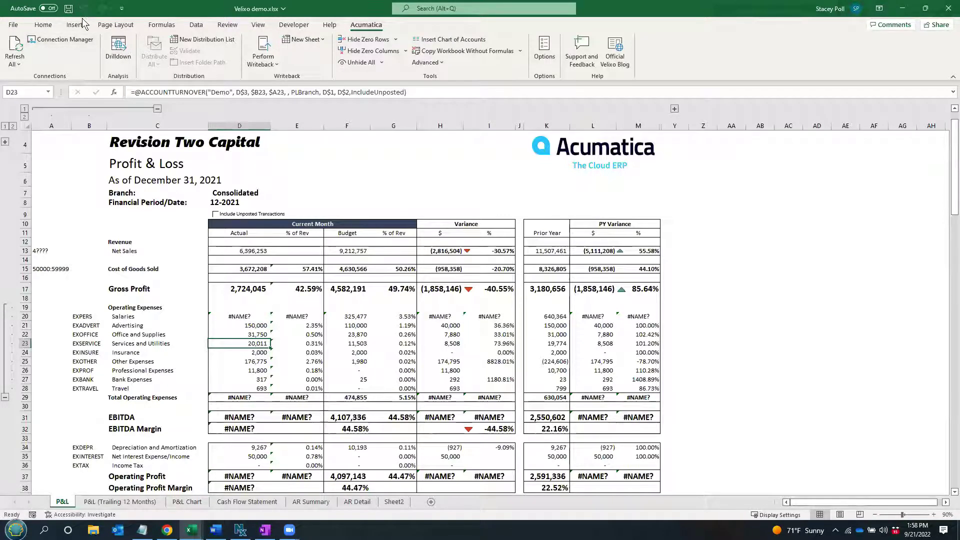
{"action": "left_click", "coordinate": [252, 325]}
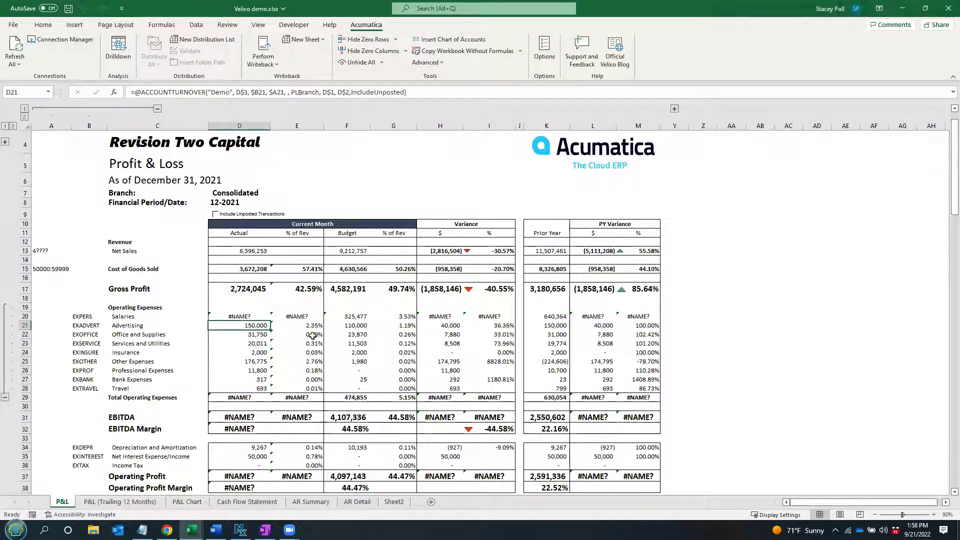
Try an ACCOUNTBEGINNINGBALANCE formula in cell F7 with connection "demo" and ledger "actual", leaving account class, account and subaccount blank, then abandon it
{"action": "left_click", "coordinate": [368, 192]}
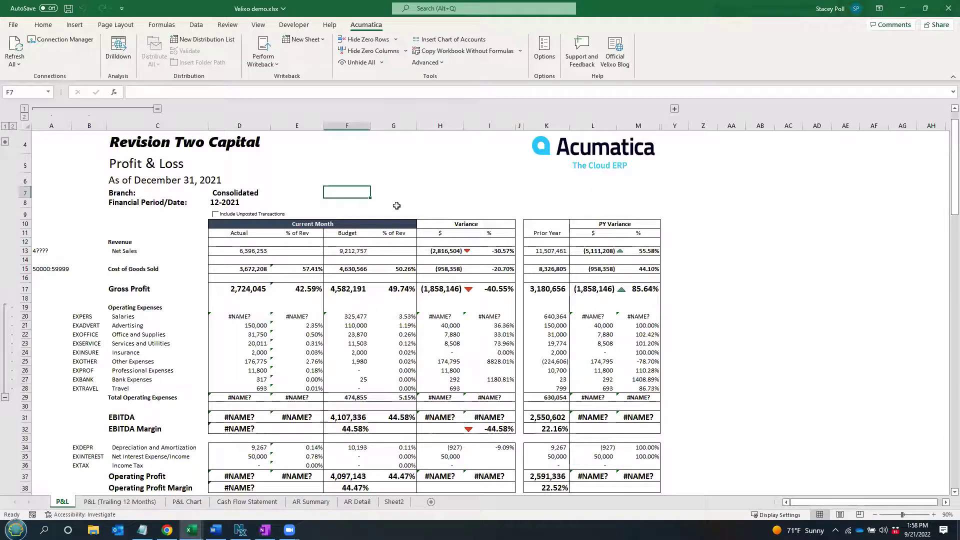
{"action": "type", "text": "=acc"}
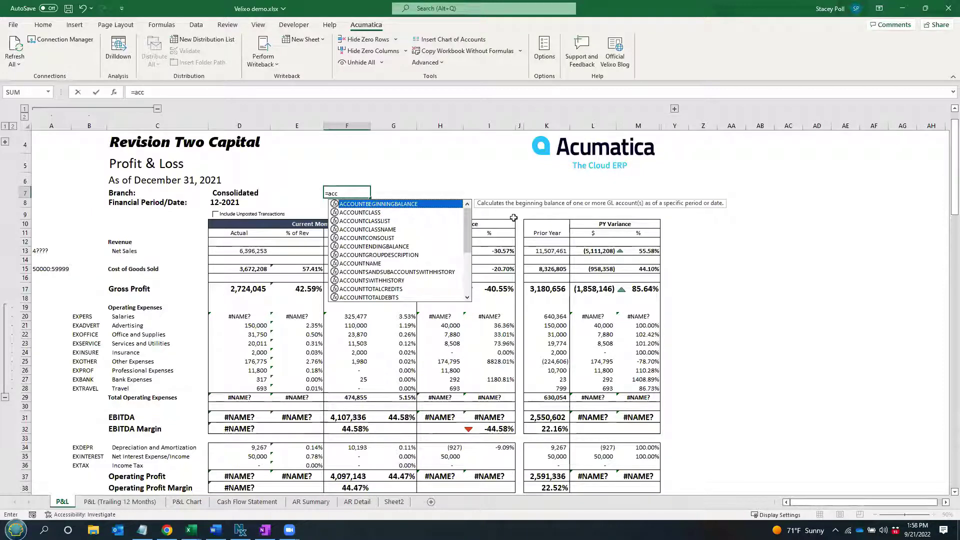
{"action": "double_click", "coordinate": [376, 203]}
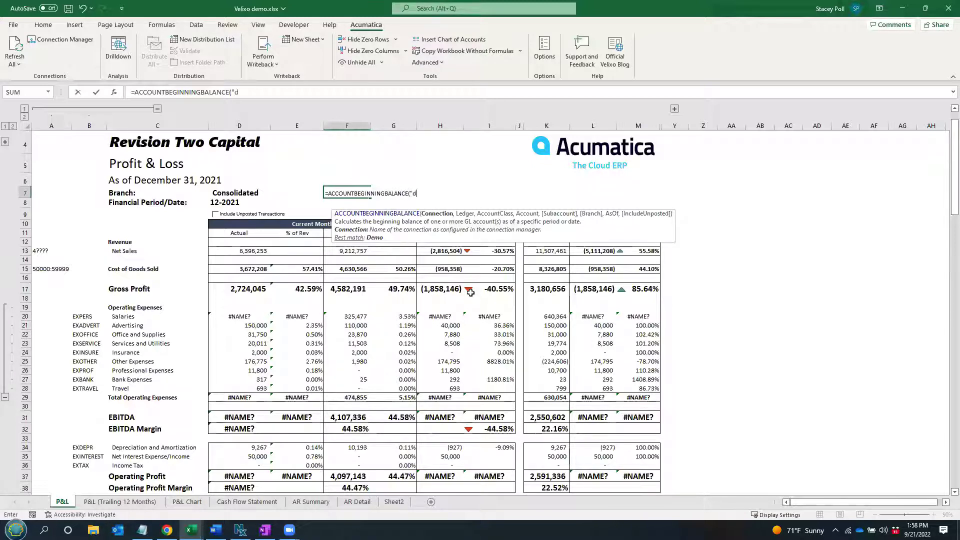
{"action": "type", "text": "\","}
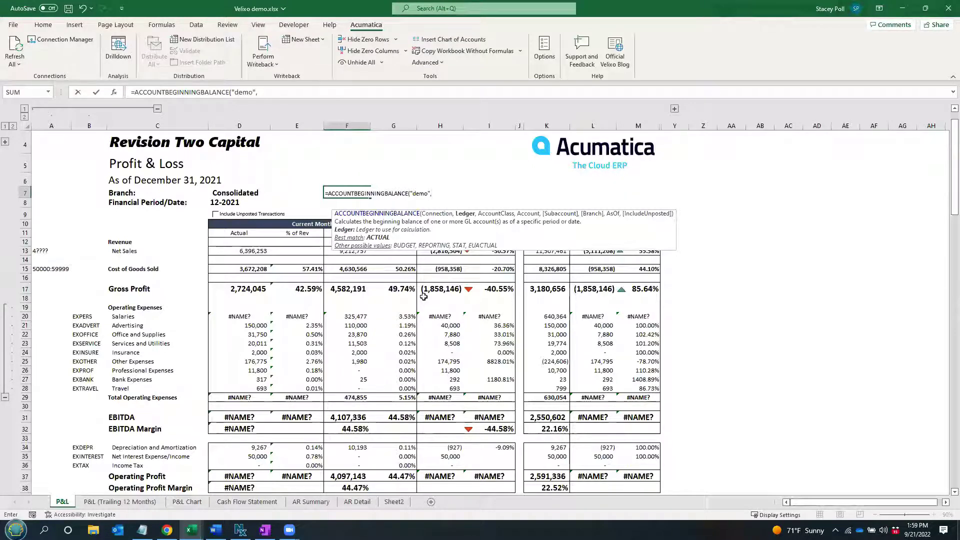
{"action": "type", "text": "\"actual\","}
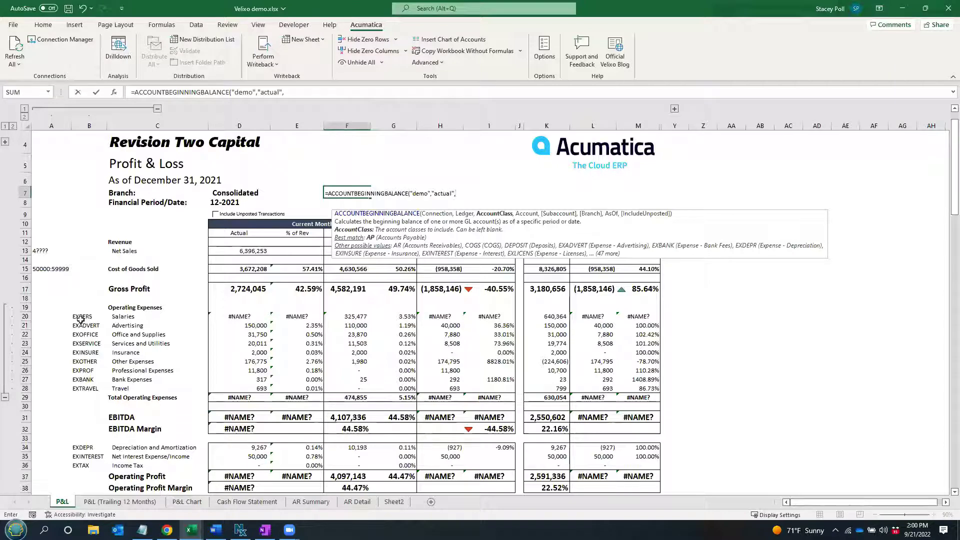
{"action": "type", "text": ","}
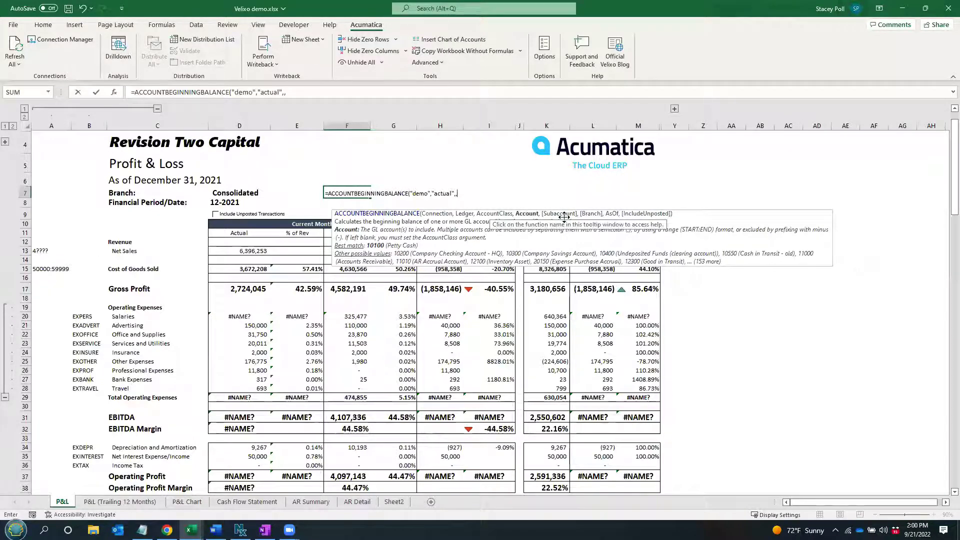
{"action": "type", "text": ","}
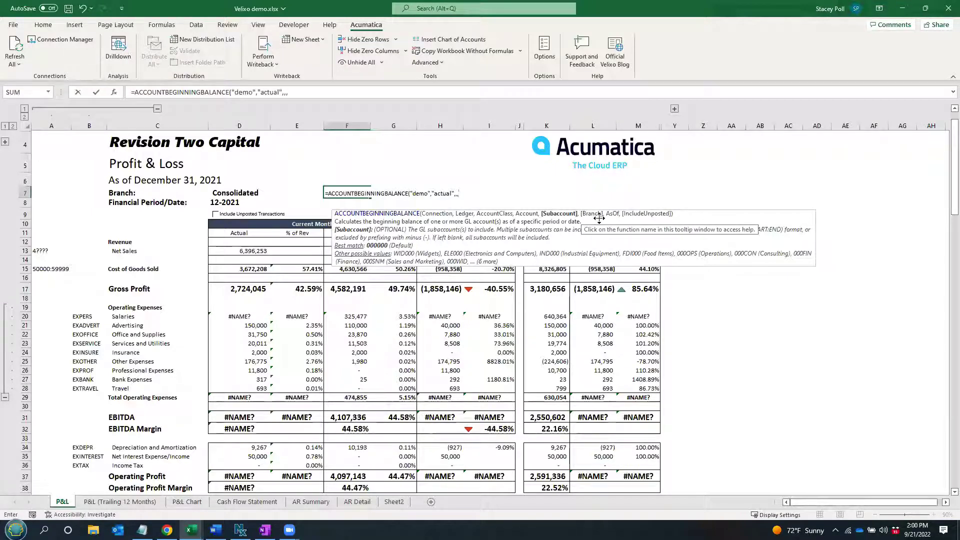
{"action": "type", "text": ","}
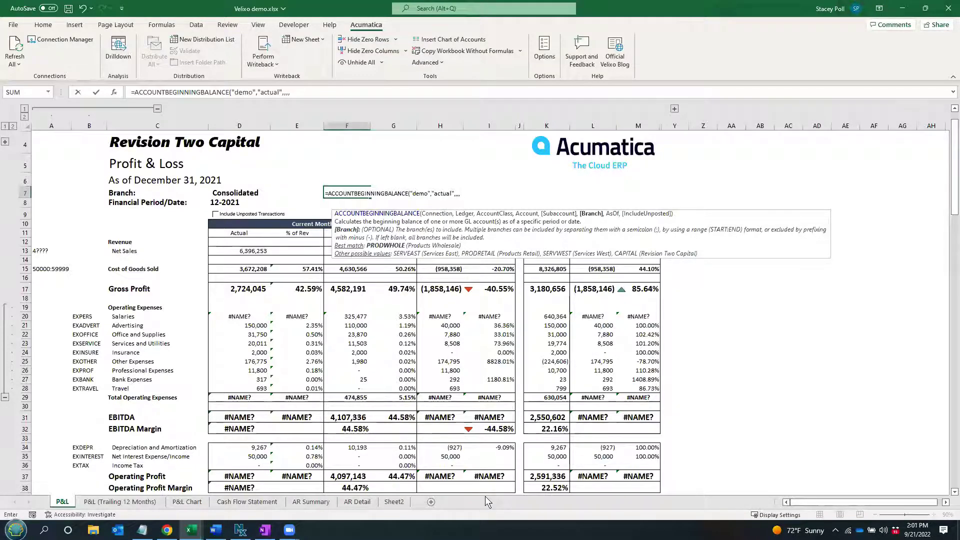
{"action": "key", "text": "Escape"}
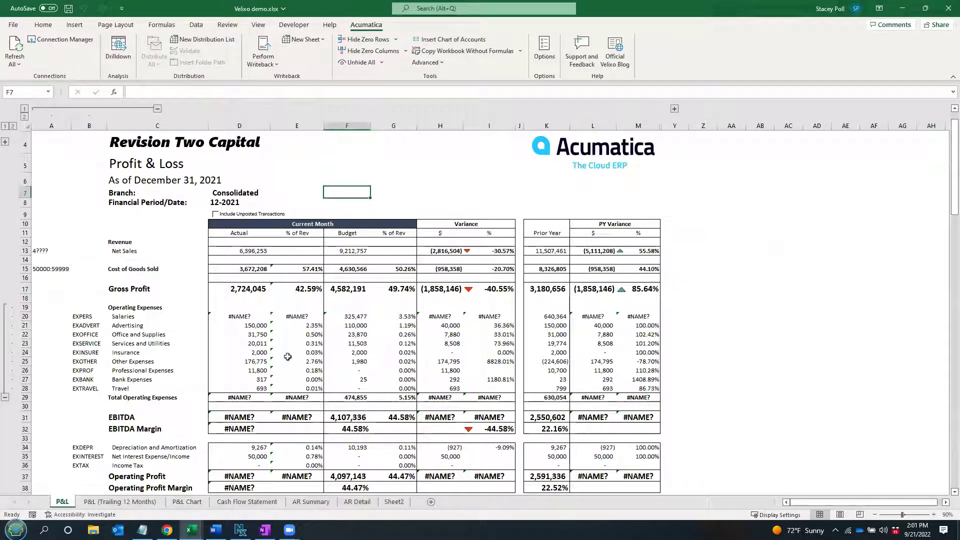
Check the PLBranch argument of the Net Sales Actual formula, then expand the grouped rows 1 to 3 above the report title
{"action": "left_click", "coordinate": [263, 252]}
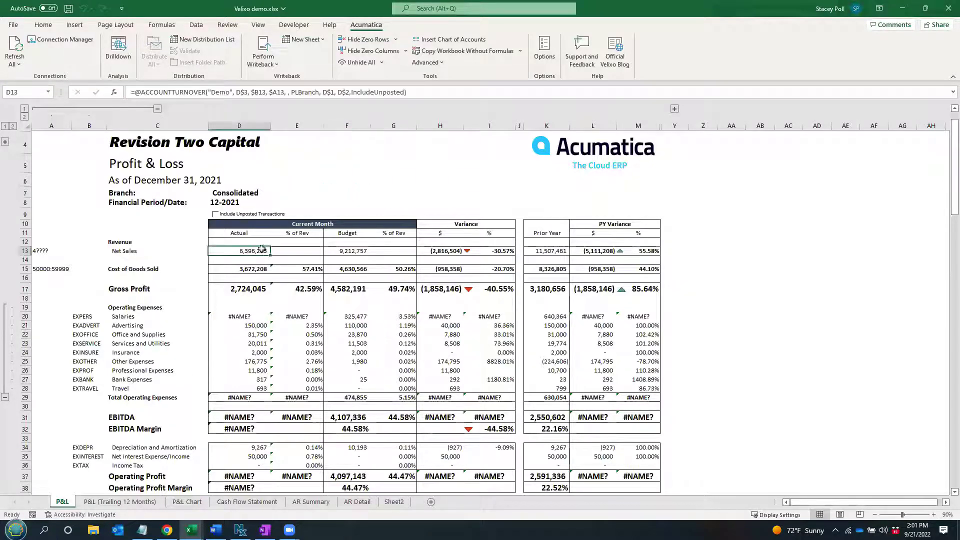
{"action": "left_click", "coordinate": [302, 89]}
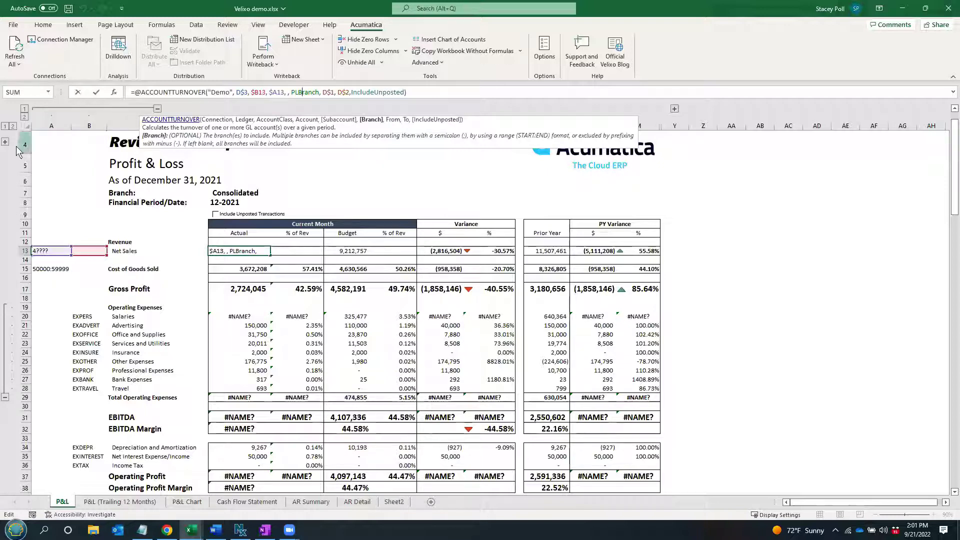
{"action": "left_click", "coordinate": [331, 192]}
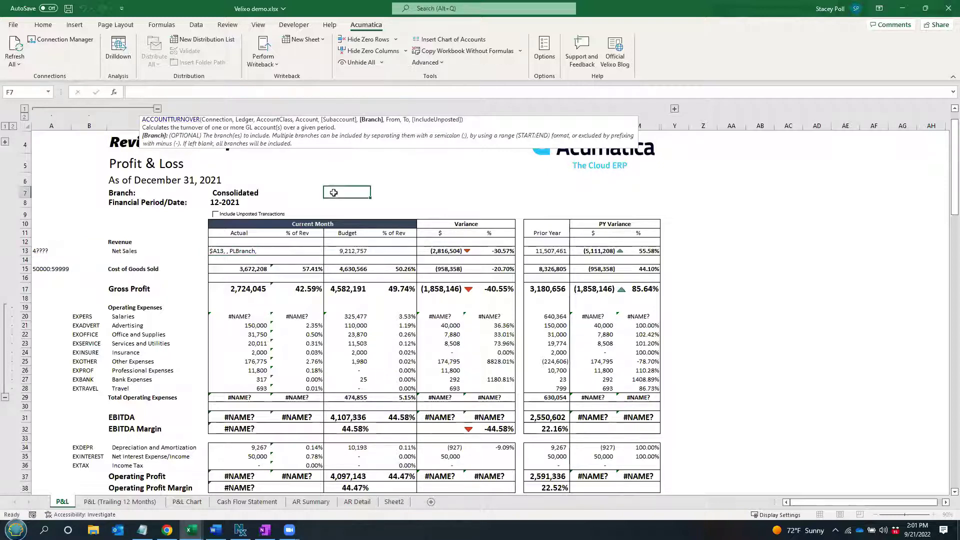
{"action": "left_click", "coordinate": [5, 144]}
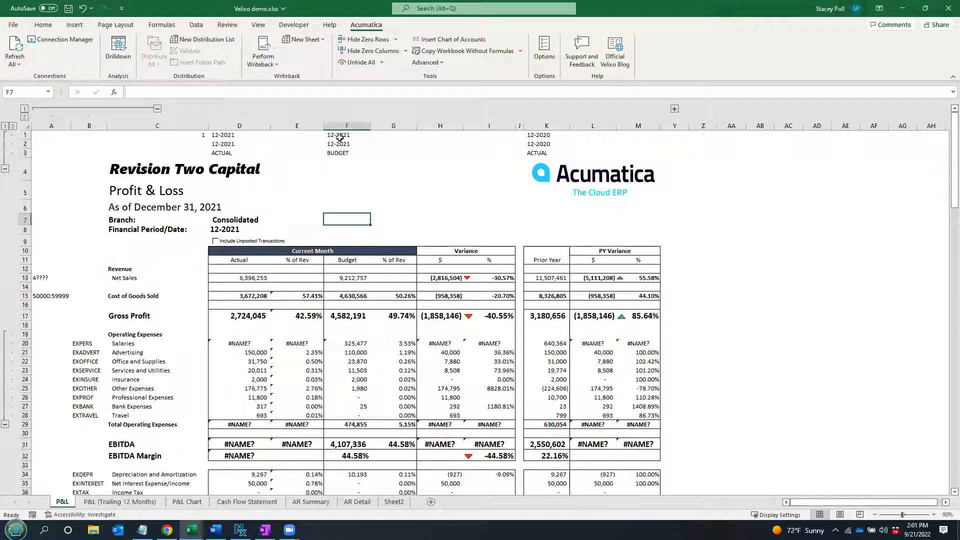
Examine the account class, account, branch and from-period arguments of the Net Sales Actual formula in D13, then close the formula without changes
{"action": "left_click", "coordinate": [252, 277]}
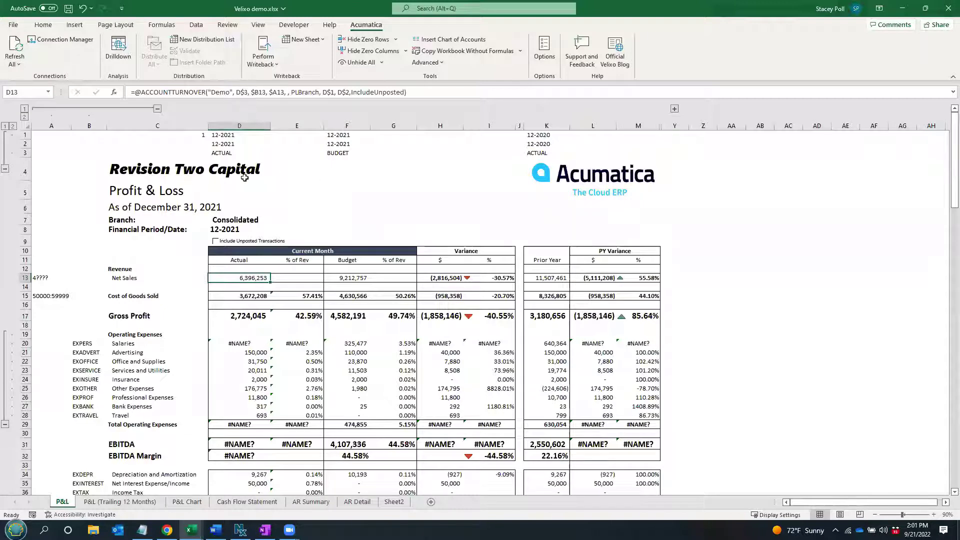
{"action": "left_click", "coordinate": [257, 92]}
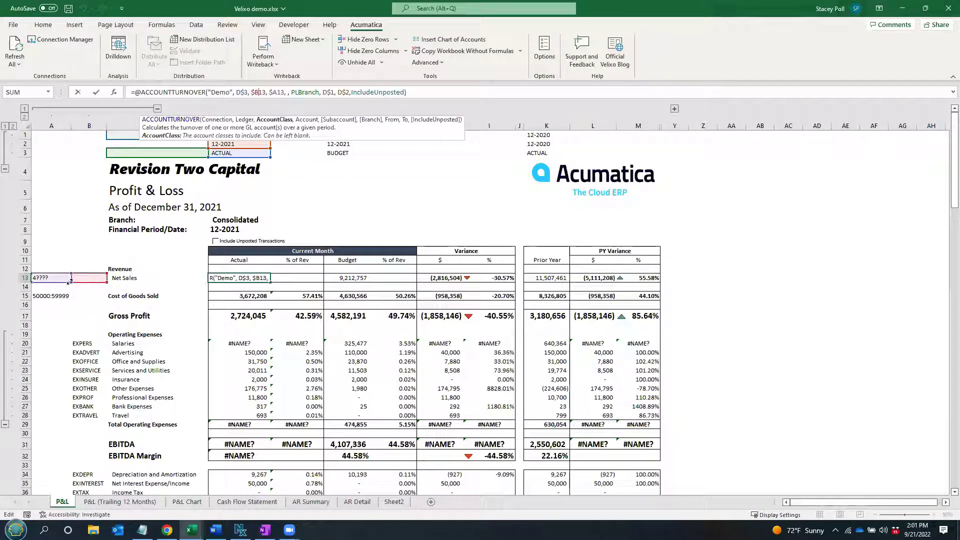
{"action": "left_click", "coordinate": [275, 93]}
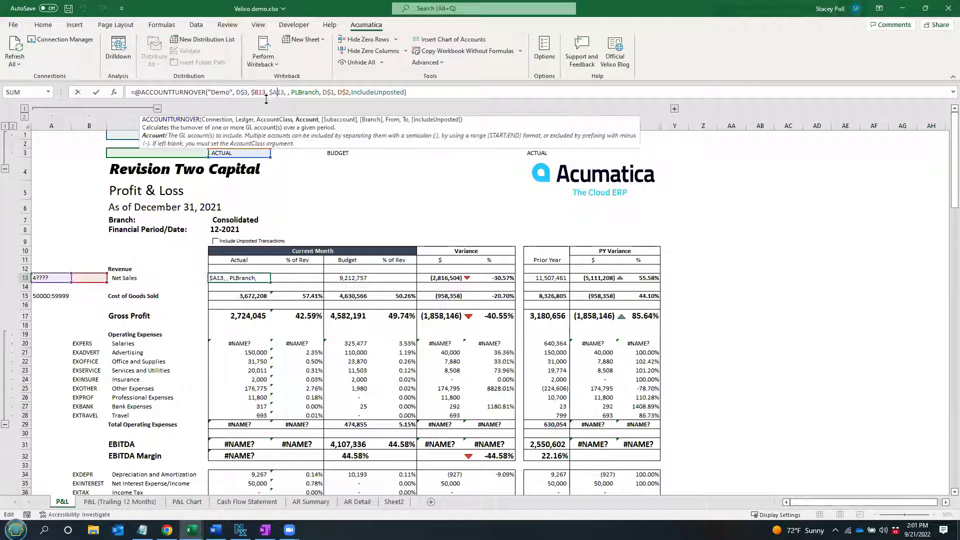
{"action": "left_click", "coordinate": [307, 93]}
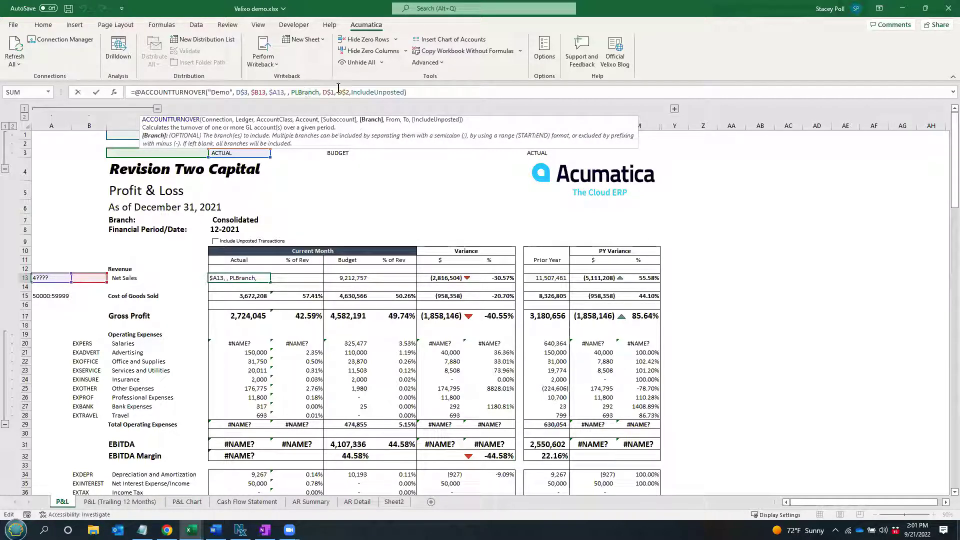
{"action": "left_click", "coordinate": [327, 93]}
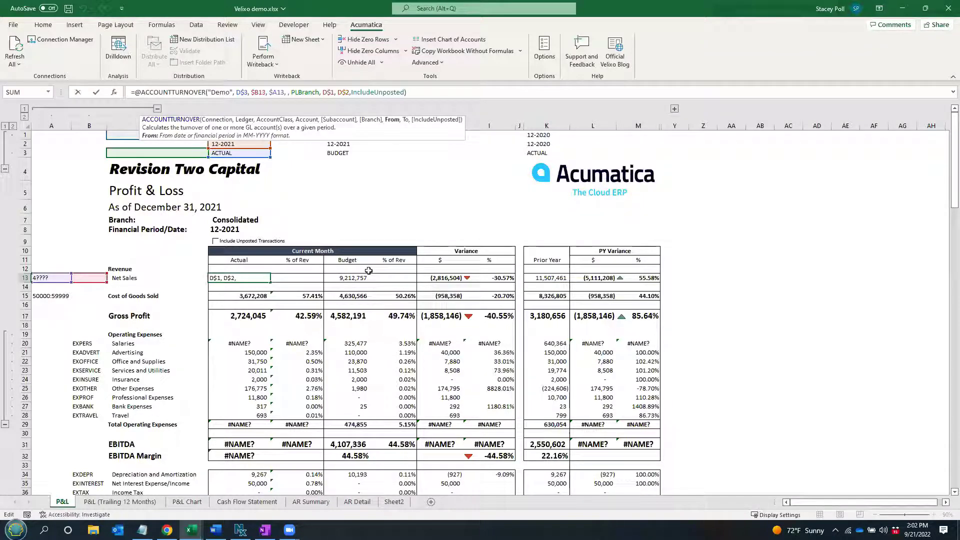
{"action": "key", "text": "ctrl+Return"}
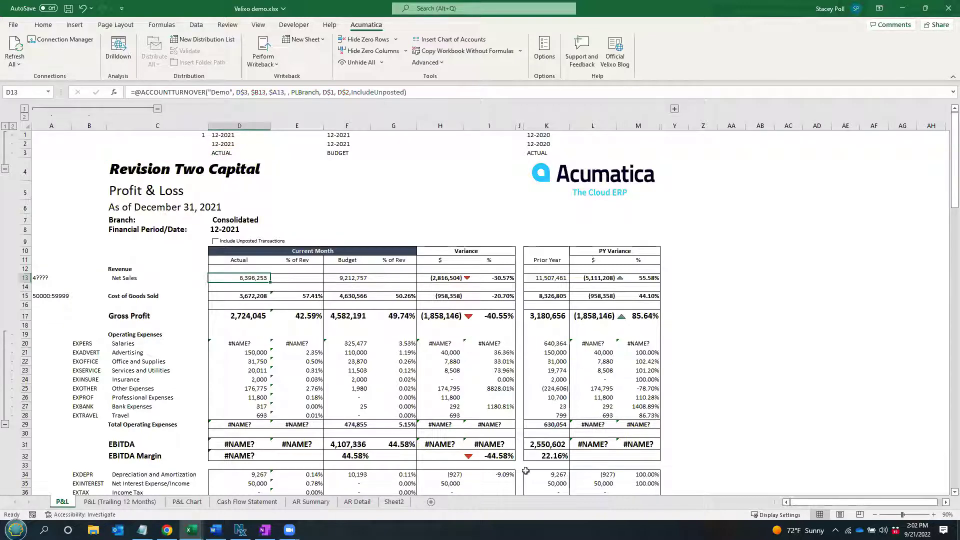
View the P&L (Trailing 12 Months) sheet and the charts on the P&L Chart sheet, selecting the Expenses by Account pie
{"action": "scroll", "coordinate": [530, 470], "scroll_direction": "down", "scroll_amount": 2}
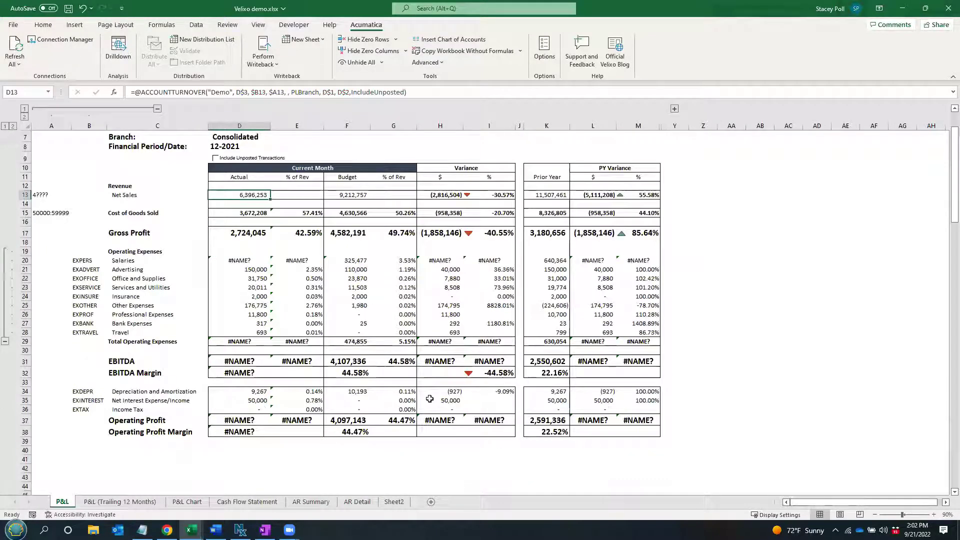
{"action": "left_click", "coordinate": [120, 502]}
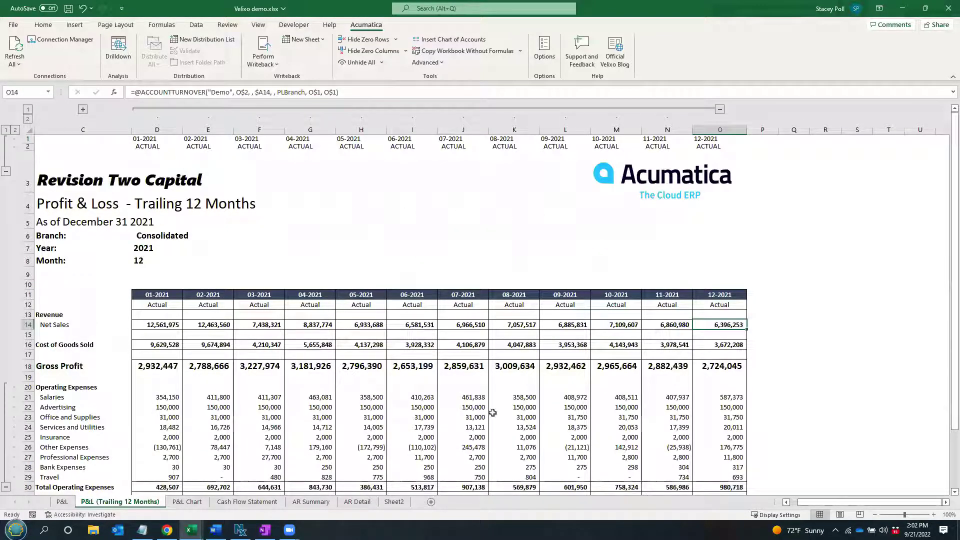
{"action": "left_click", "coordinate": [187, 502]}
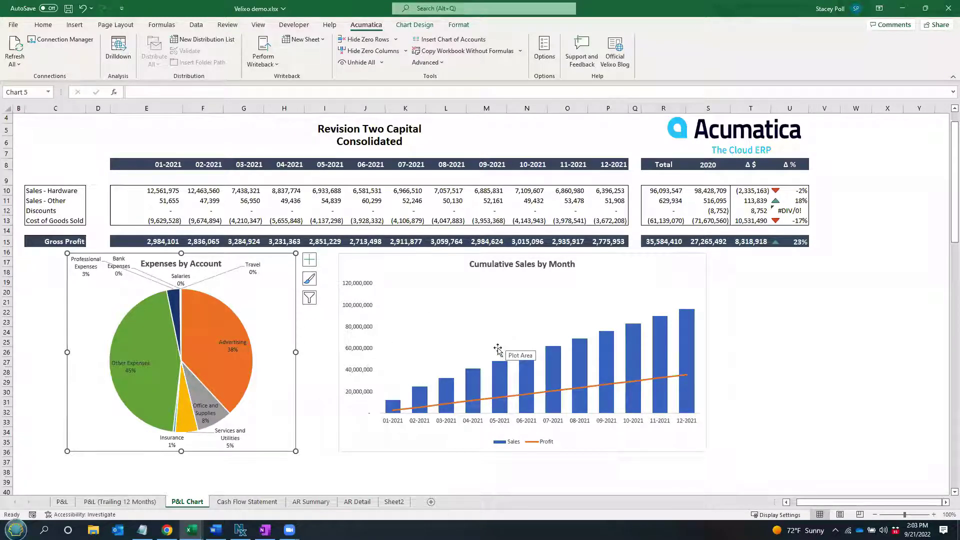
{"action": "left_click", "coordinate": [252, 310]}
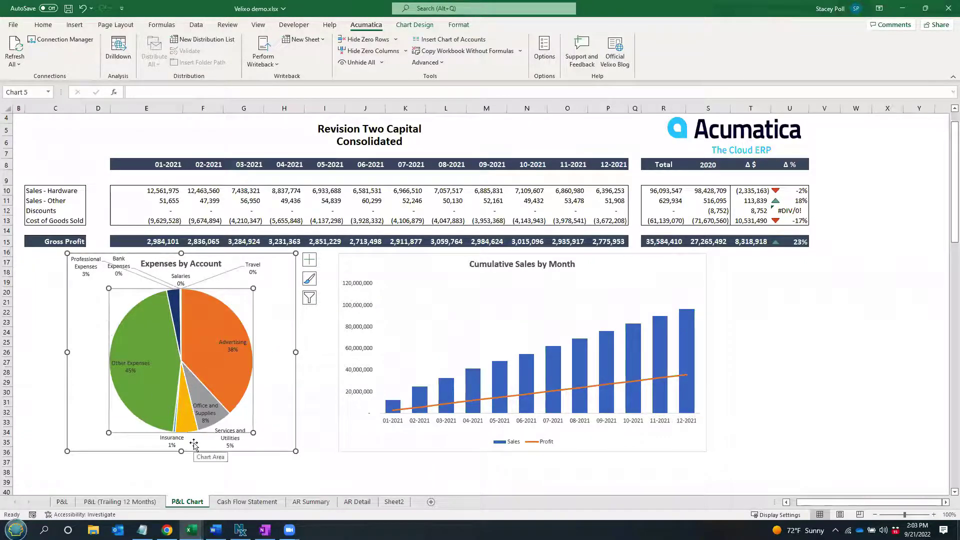
Highlight the operating expense names and Actual amounts in C20:D28 on the P&L sheet as the pie's source, then return to the P&L Chart sheet
{"action": "left_click", "coordinate": [62, 501]}
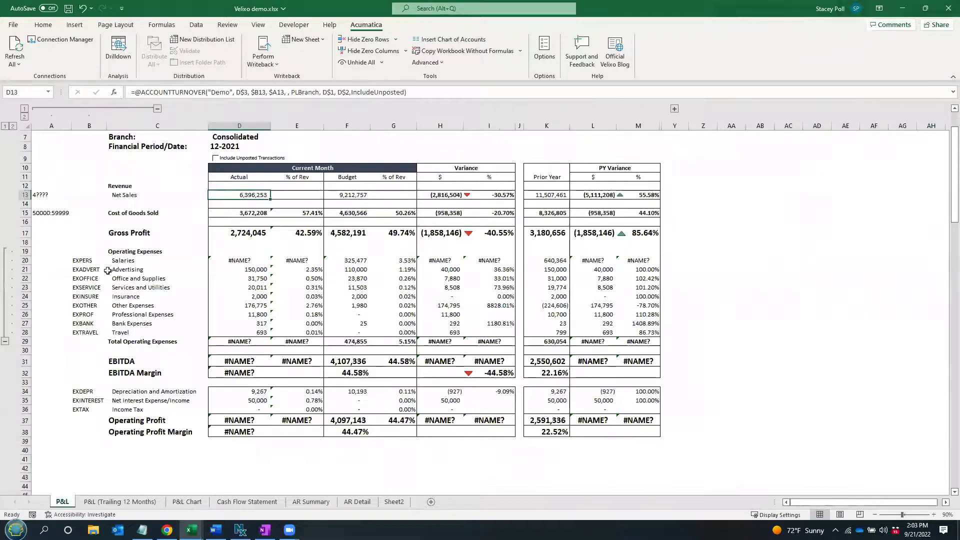
{"action": "left_click_drag", "start_coordinate": [123, 261], "coordinate": [245, 332]}
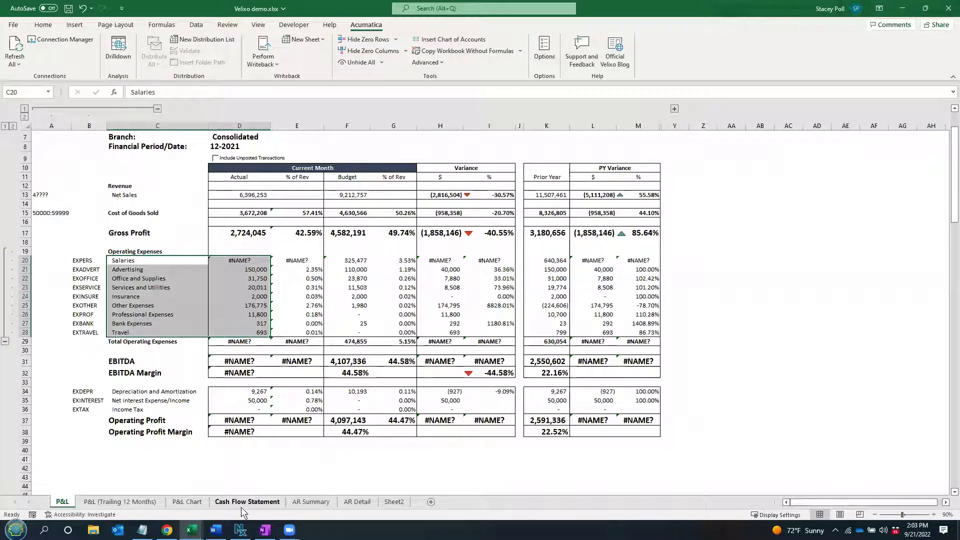
{"action": "left_click", "coordinate": [188, 502]}
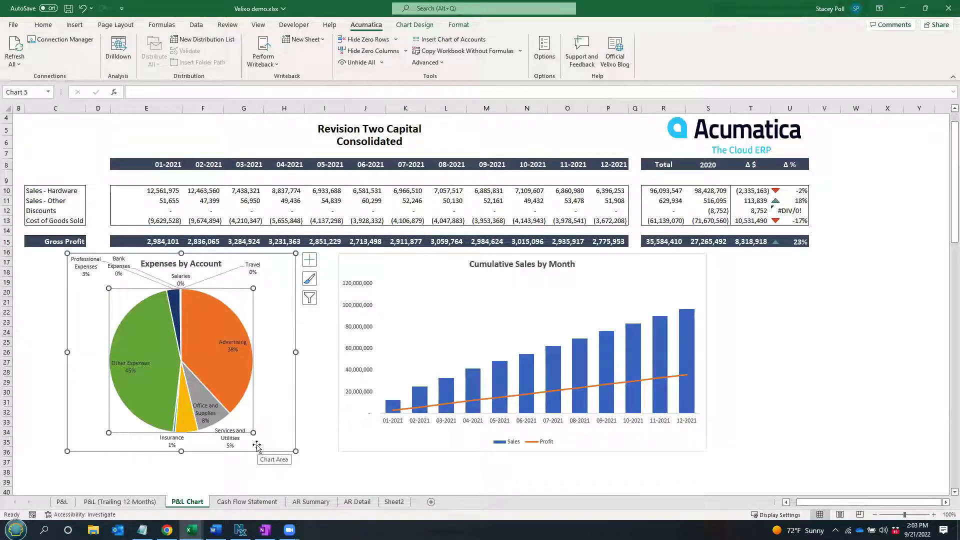
View the Cash Flow Statement, AR Summary and AR Detail sheets one after another
{"action": "left_click", "coordinate": [247, 502]}
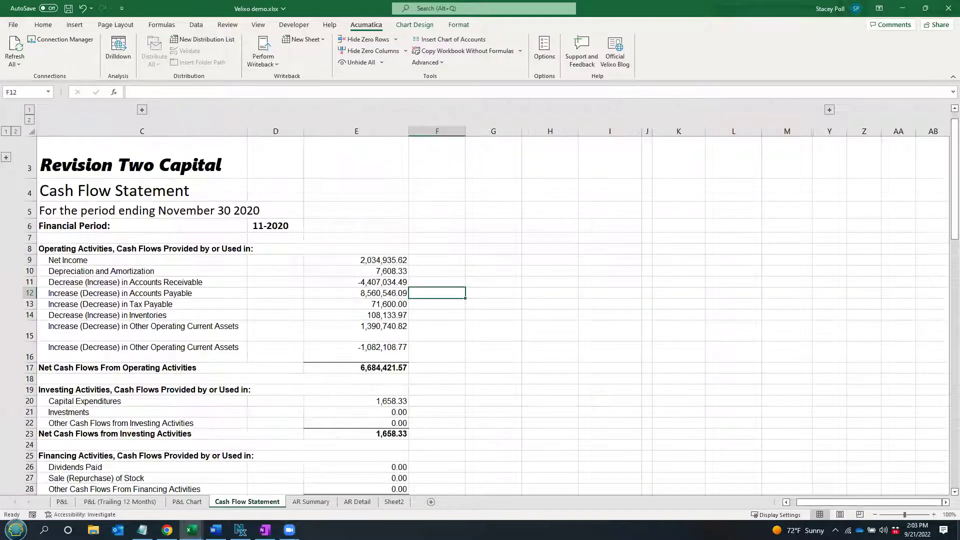
{"action": "left_click", "coordinate": [324, 501]}
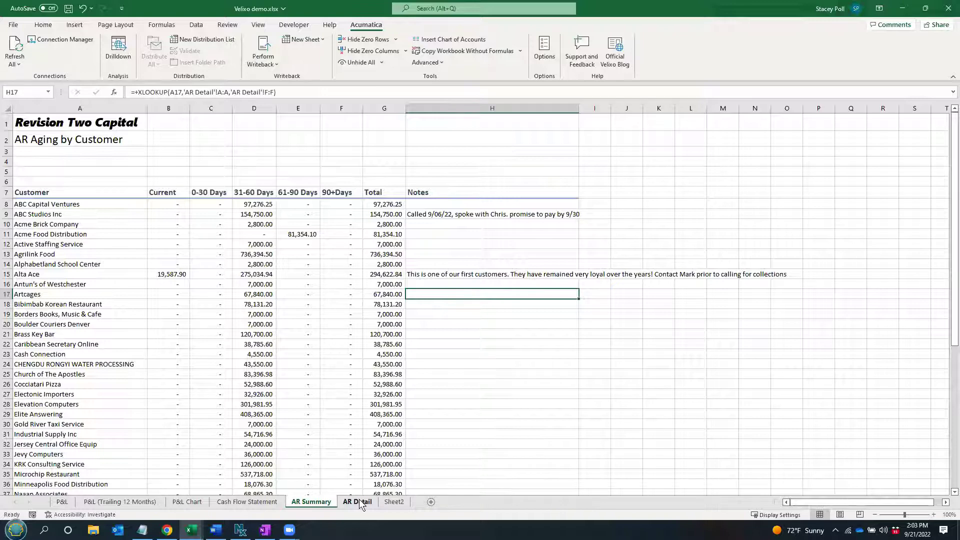
{"action": "left_click", "coordinate": [359, 499]}
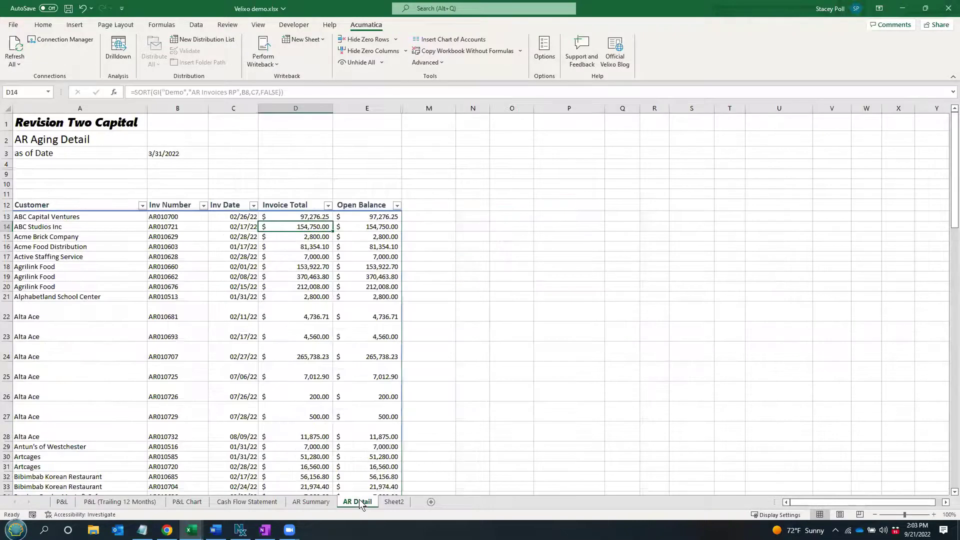
Check the formula behind the first invoice number in B13 on the AR Detail sheet, leaving it without changes
{"action": "left_click", "coordinate": [171, 218]}
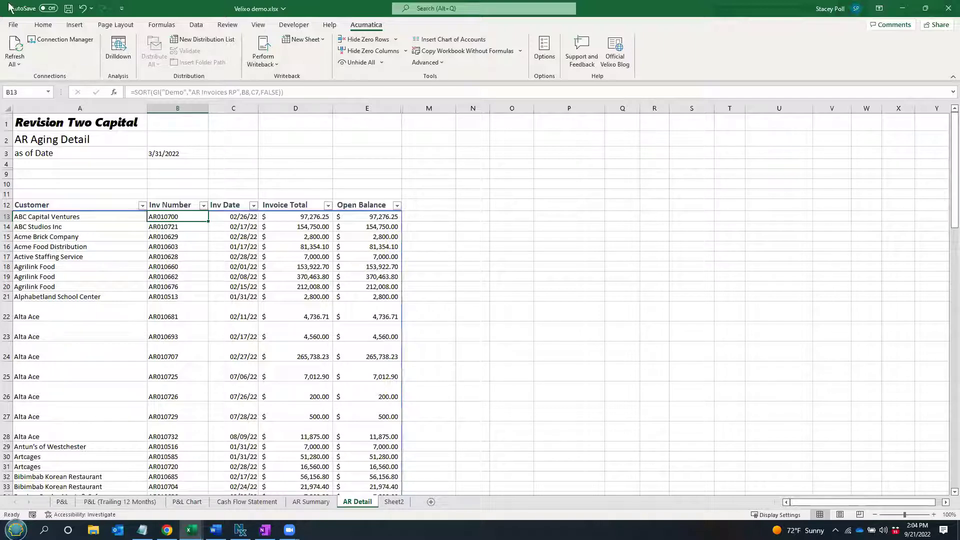
{"action": "scroll", "coordinate": [175, 107], "scroll_direction": "down", "scroll_amount": 1}
{"action": "left_click", "coordinate": [154, 93]}
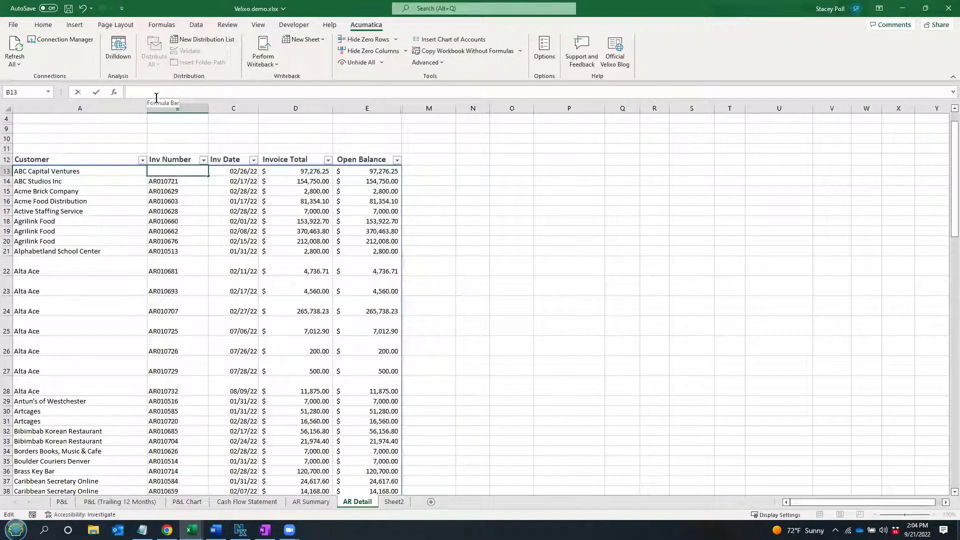
{"action": "left_click", "coordinate": [171, 190]}
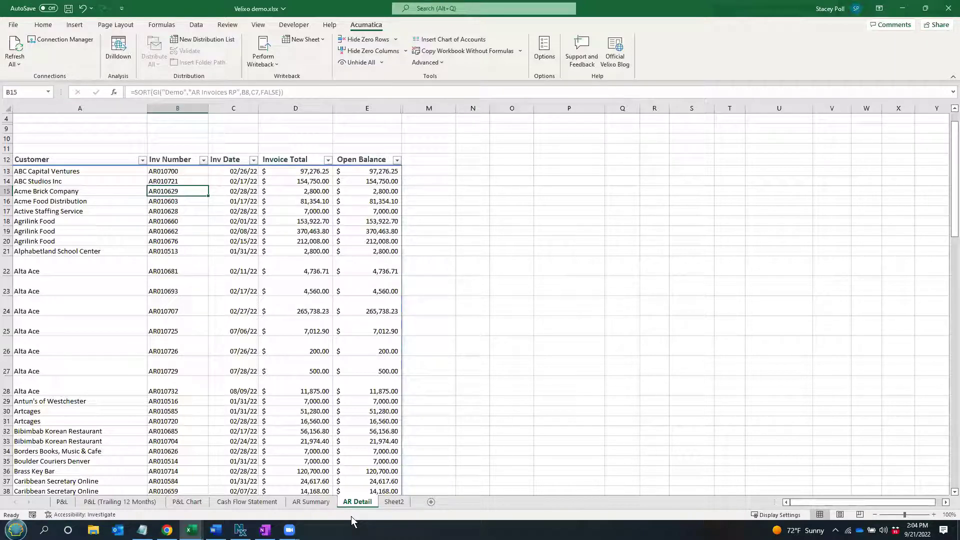
Examine the customer, aging bucket and Notes formulas on the AR Summary sheet, comparing them with the AR Detail sheet
{"action": "left_click", "coordinate": [311, 502]}
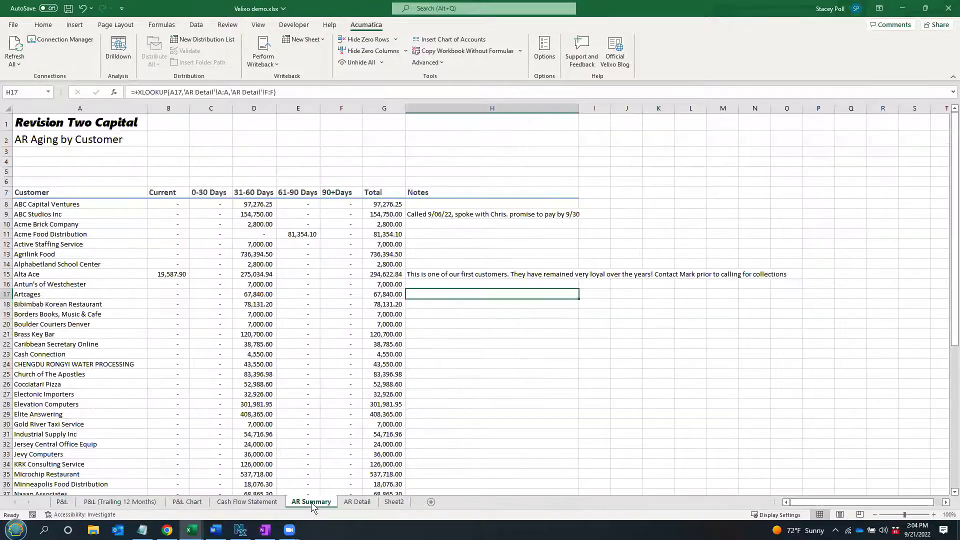
{"action": "left_click", "coordinate": [131, 206]}
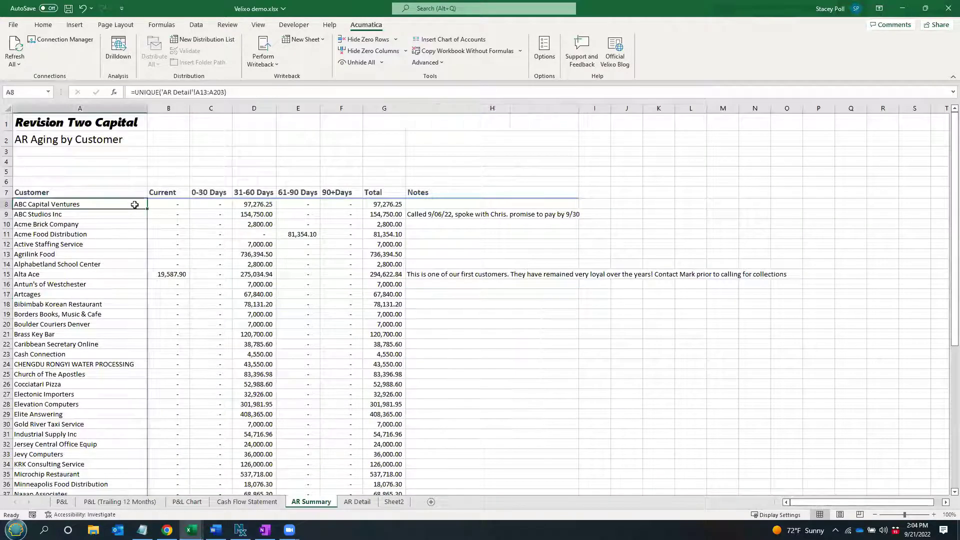
{"action": "left_click", "coordinate": [178, 202]}
{"action": "left_click", "coordinate": [202, 205]}
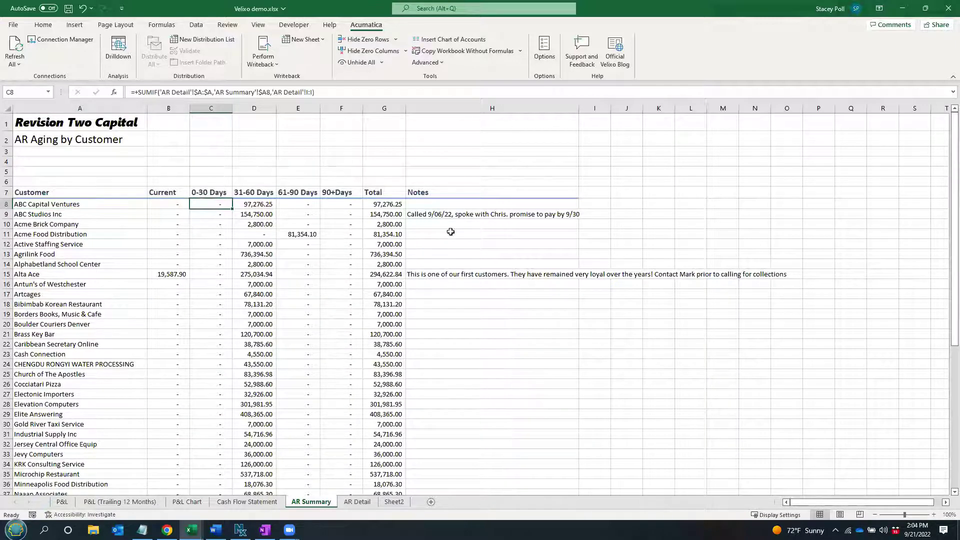
{"action": "left_click", "coordinate": [466, 217]}
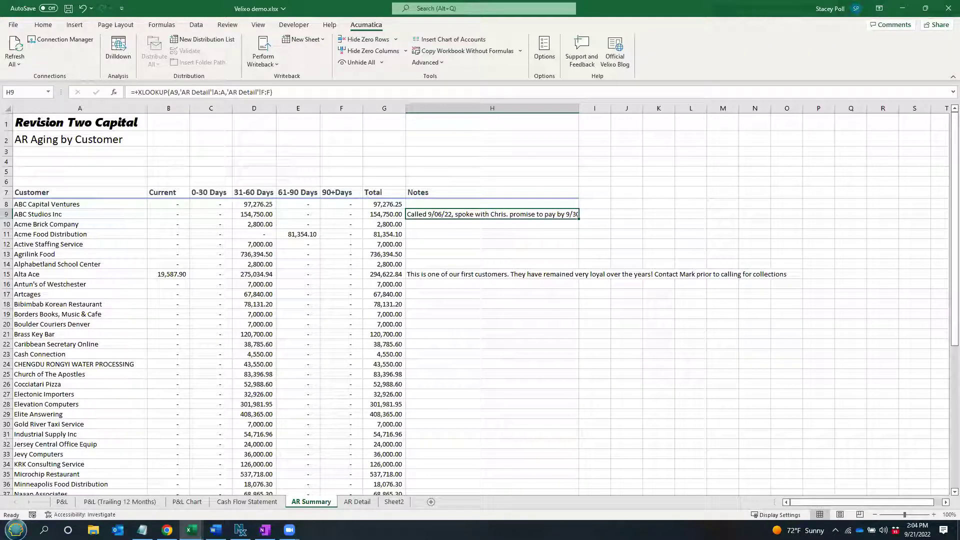
{"action": "left_click", "coordinate": [356, 502]}
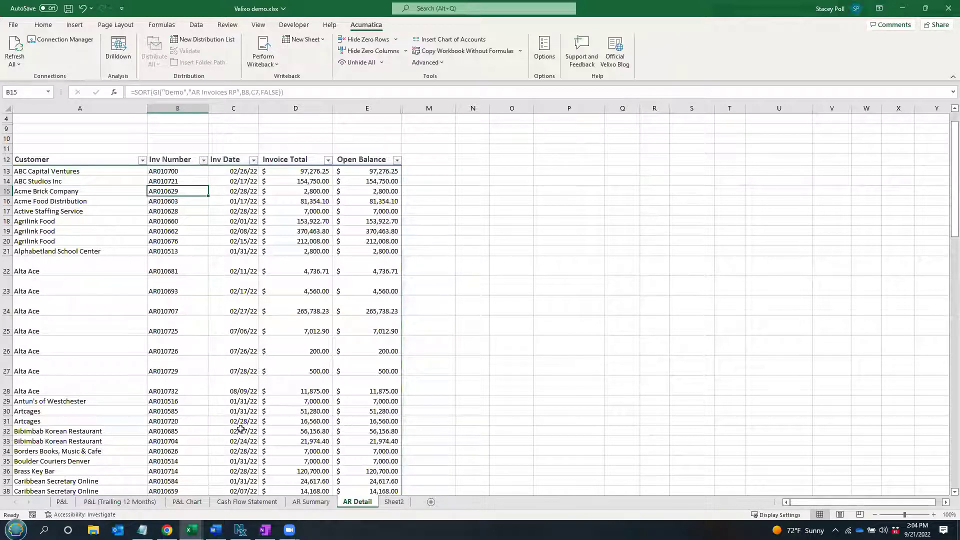
{"action": "left_click", "coordinate": [315, 502]}
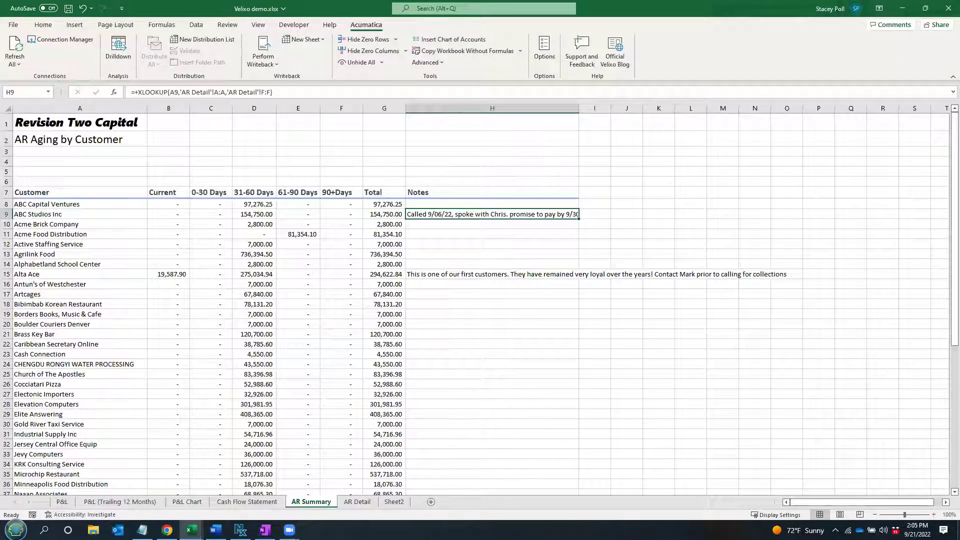
Add a new worksheet and enter the title "Trial Balance as of" in cell A2
{"action": "left_click", "coordinate": [431, 502]}
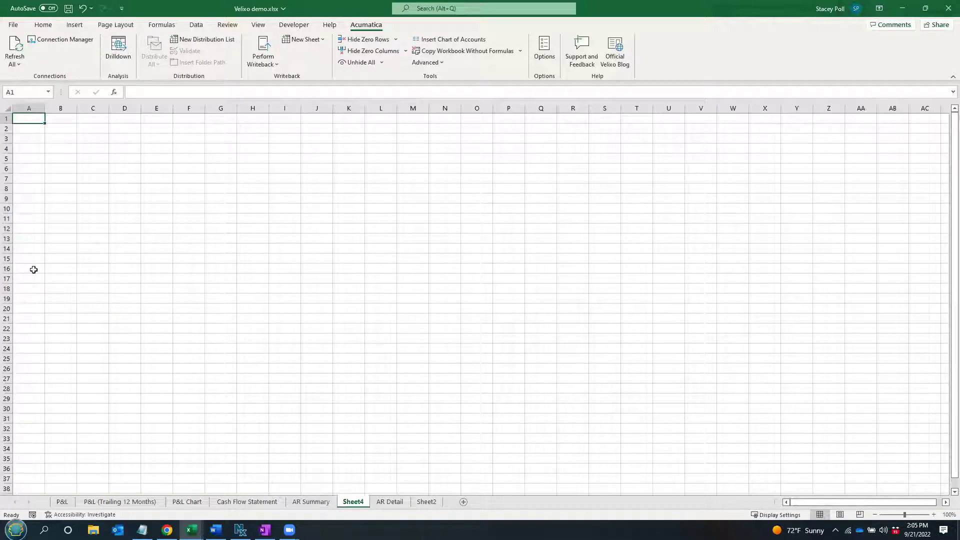
{"action": "key", "text": "alt+Tab"}
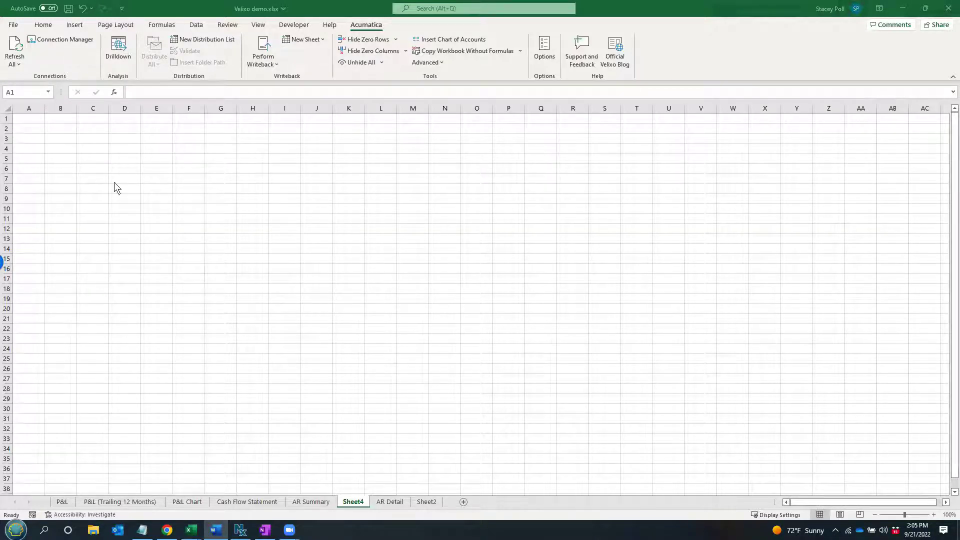
{"action": "left_click", "coordinate": [22, 132]}
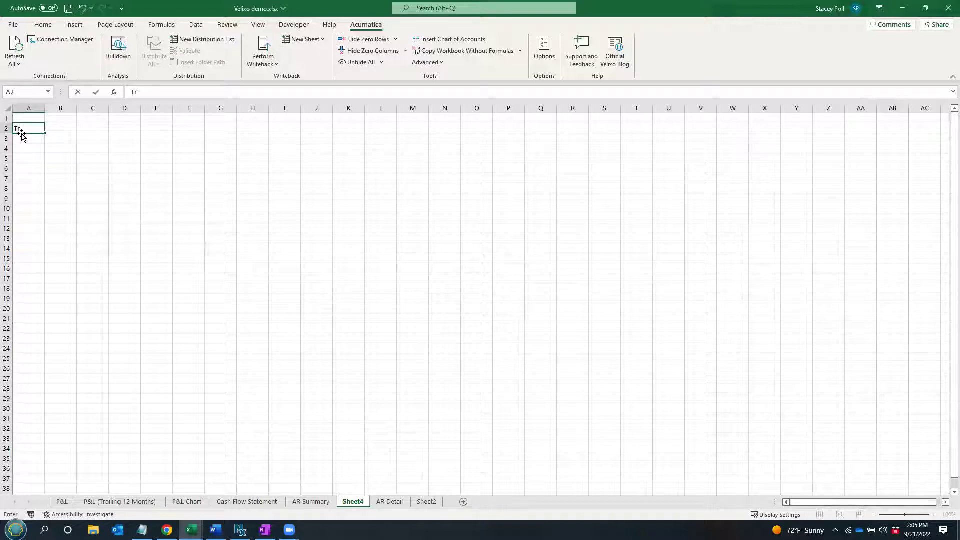
{"action": "type", "text": "ial Balance as of"}
{"action": "key", "text": "Tab"}
{"action": "key", "text": "Tab"}
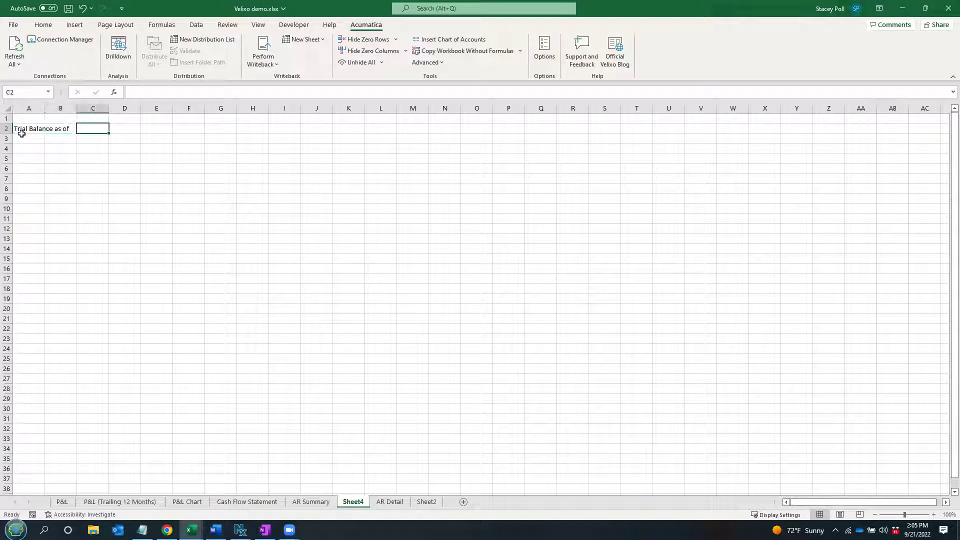
Start a formula in cell P3 of the new sheet with the FINANCIALPERIODLIST function
{"action": "left_click", "coordinate": [505, 139]}
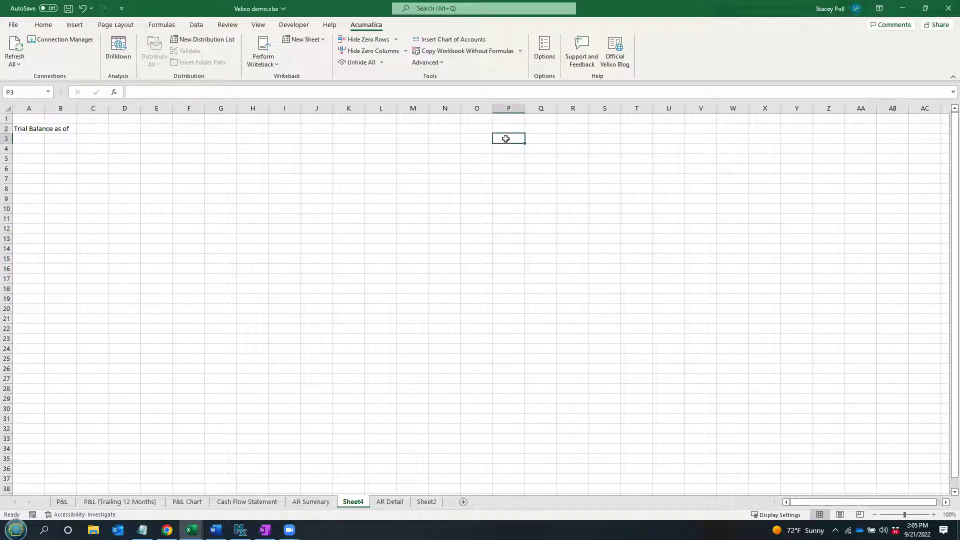
{"action": "type", "text": "="}
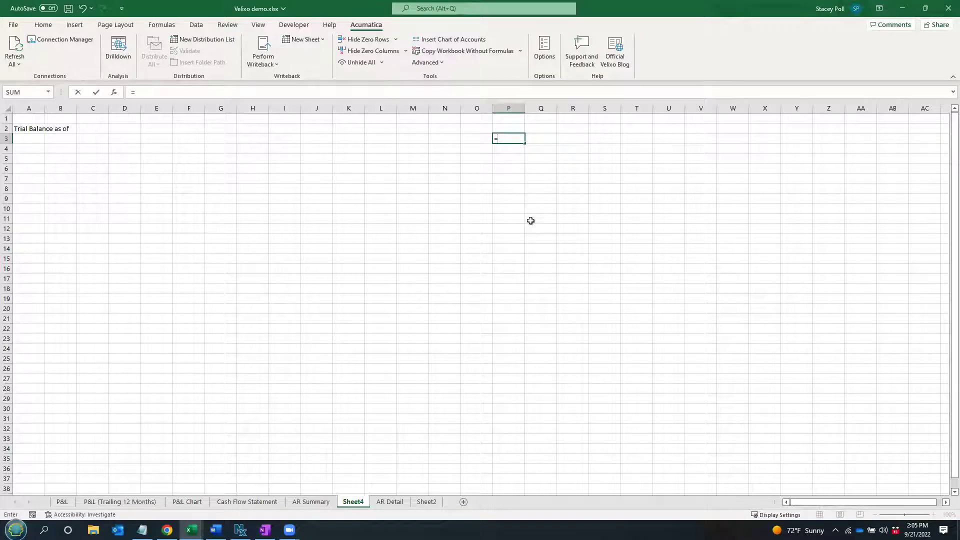
{"action": "type", "text": "fed"}
{"action": "key", "text": "BackSpace"}
{"action": "key", "text": "BackSpace"}
{"action": "key", "text": "BackSpace"}
{"action": "type", "text": "fin"}
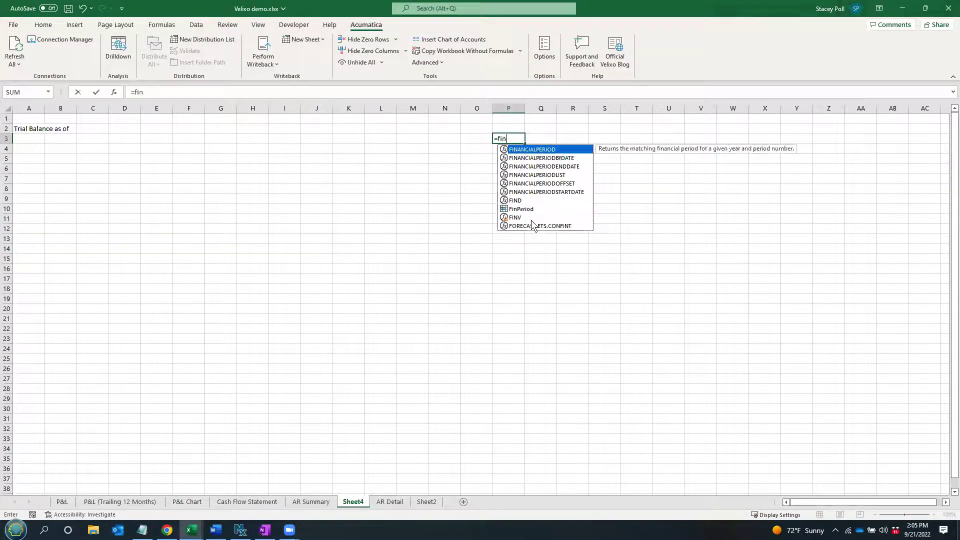
{"action": "key", "text": "Down"}
{"action": "key", "text": "Down"}
{"action": "key", "text": "Down"}
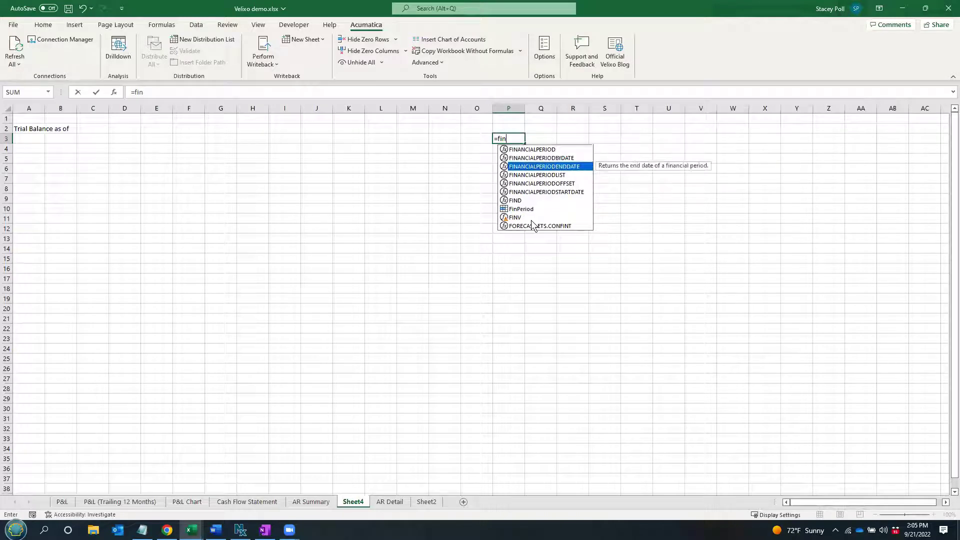
{"action": "key", "text": "Tab"}
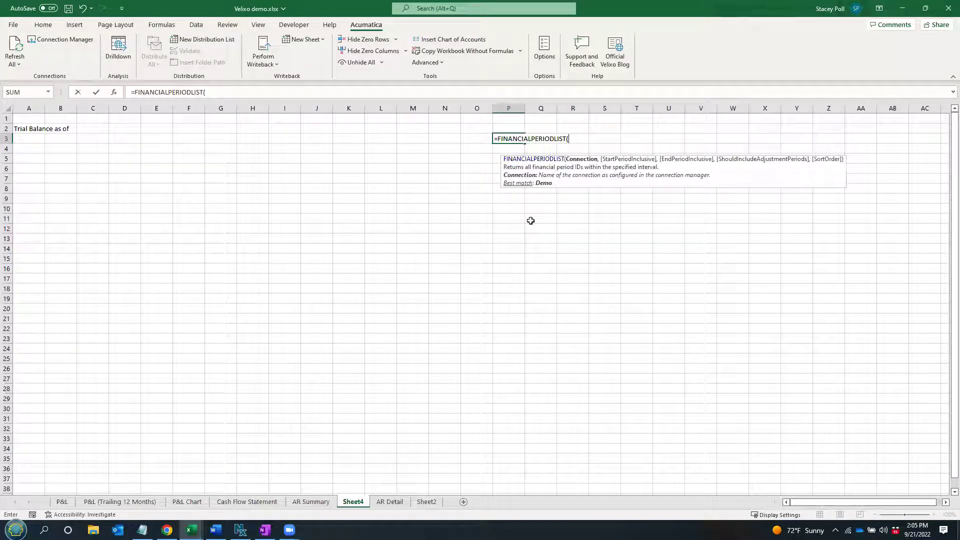
Complete the FINANCIALPERIODLIST formula with the connection "demo" and the start period "01-2019"
{"action": "type", "text": "\"demo\","}
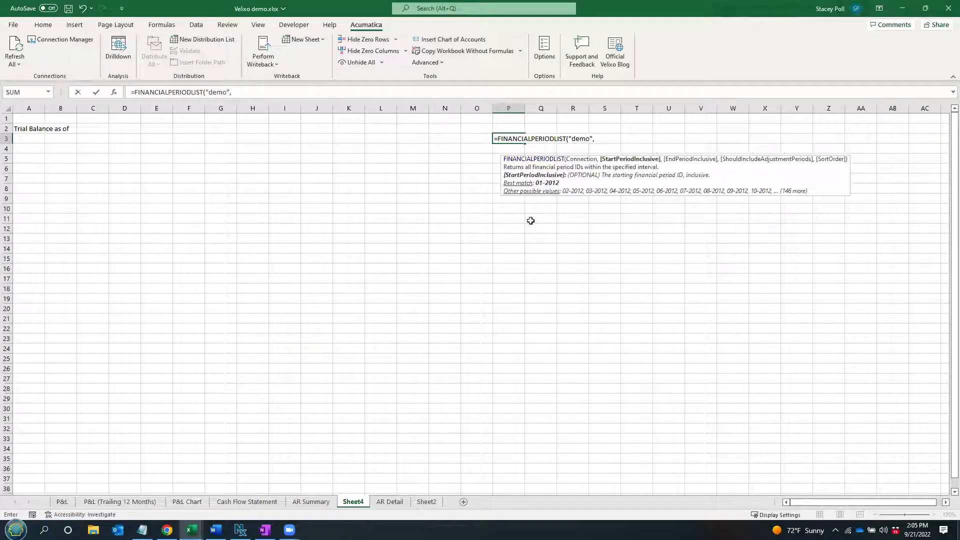
{"action": "type", "text": "01-2"}
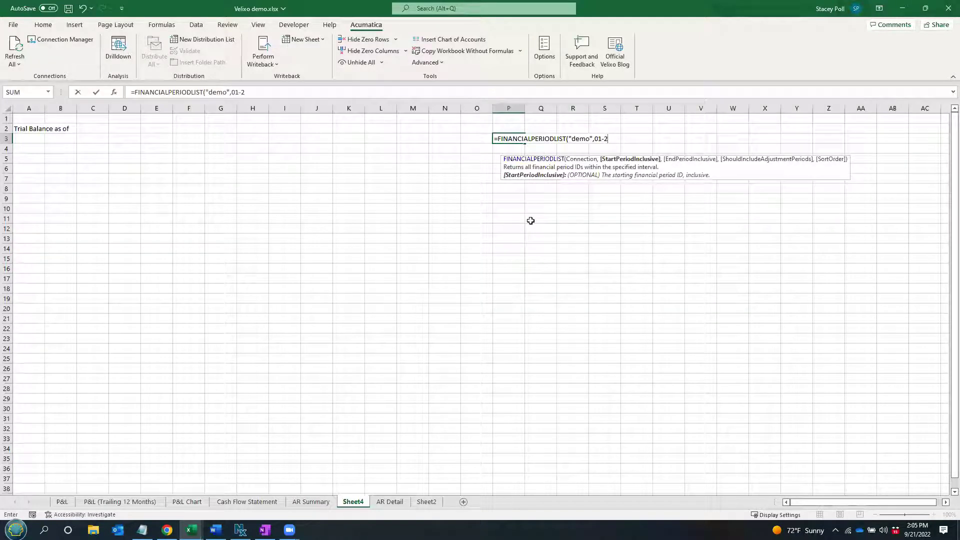
{"action": "key", "text": "BackSpace"}
{"action": "key", "text": "BackSpace"}
{"action": "key", "text": "BackSpace"}
{"action": "key", "text": "BackSpace"}
{"action": "type", "text": "\"01-2019"}
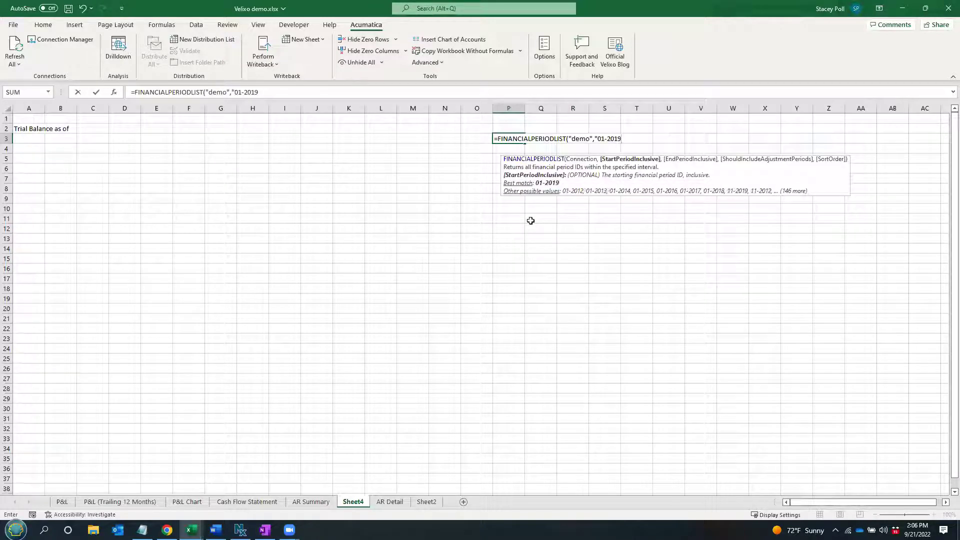
{"action": "type", "text": "\")"}
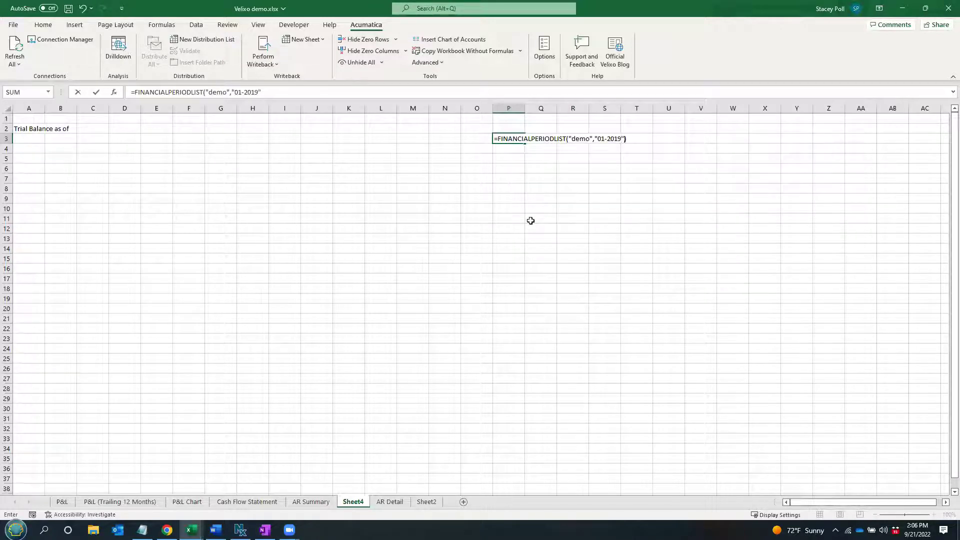
{"action": "key", "text": "Return"}
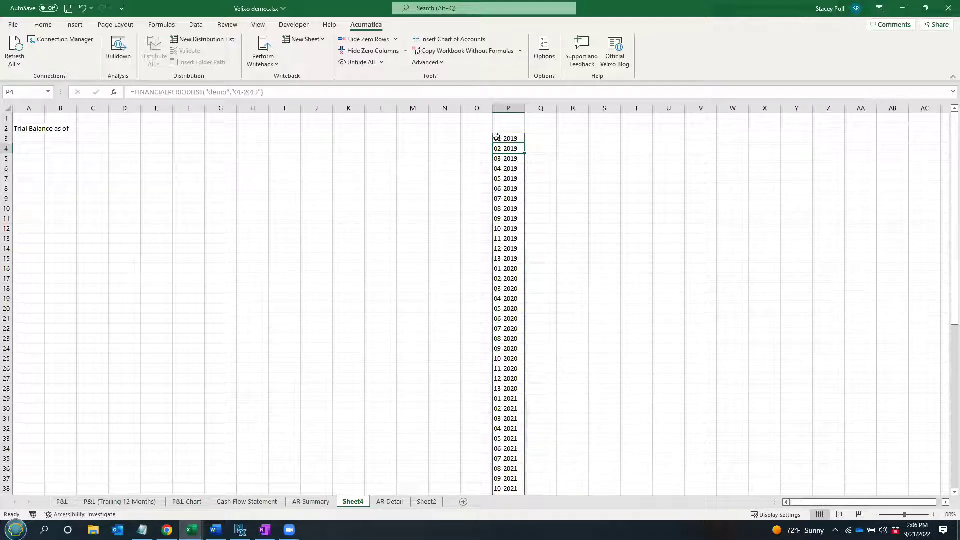
Open data validation for cell A4 below the title and set it to allow a List
{"action": "left_click", "coordinate": [25, 149]}
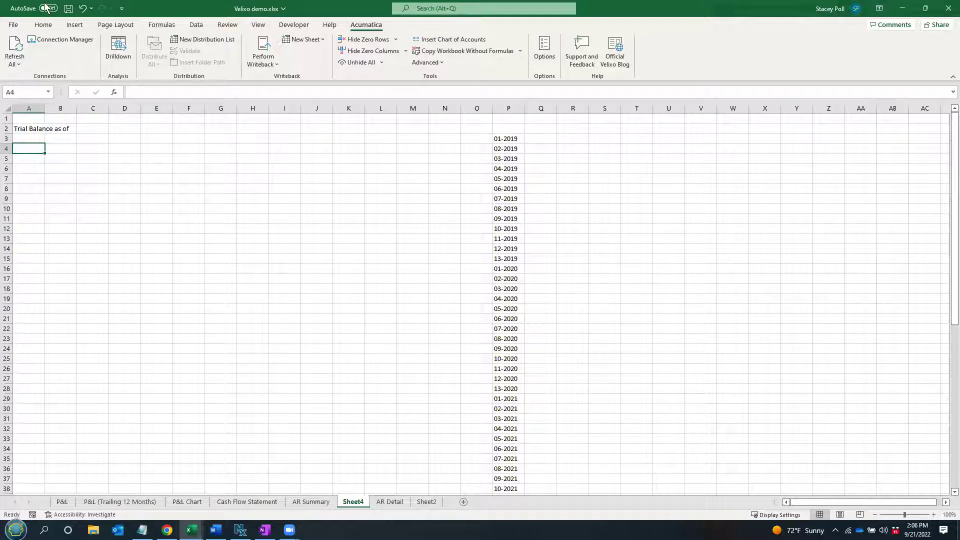
{"action": "left_click", "coordinate": [259, 26]}
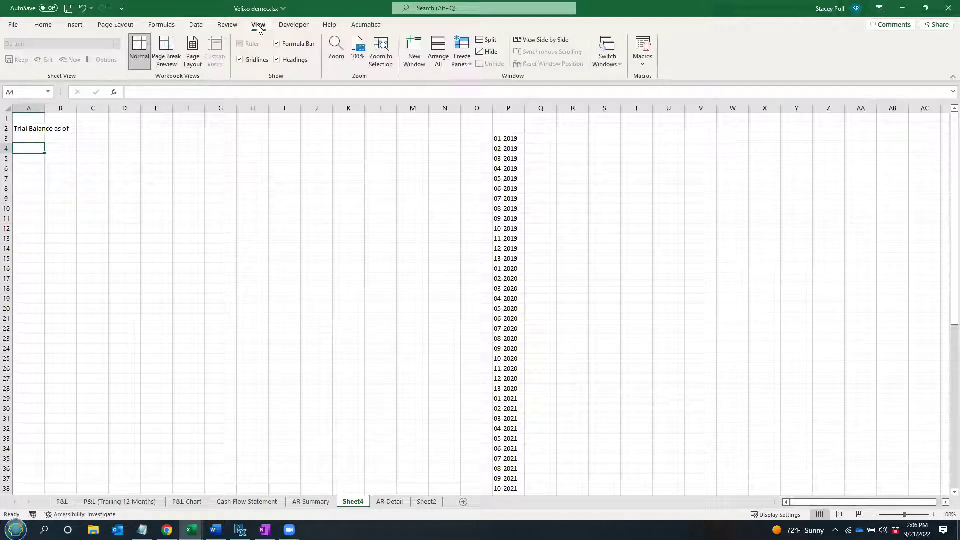
{"action": "left_click", "coordinate": [196, 25]}
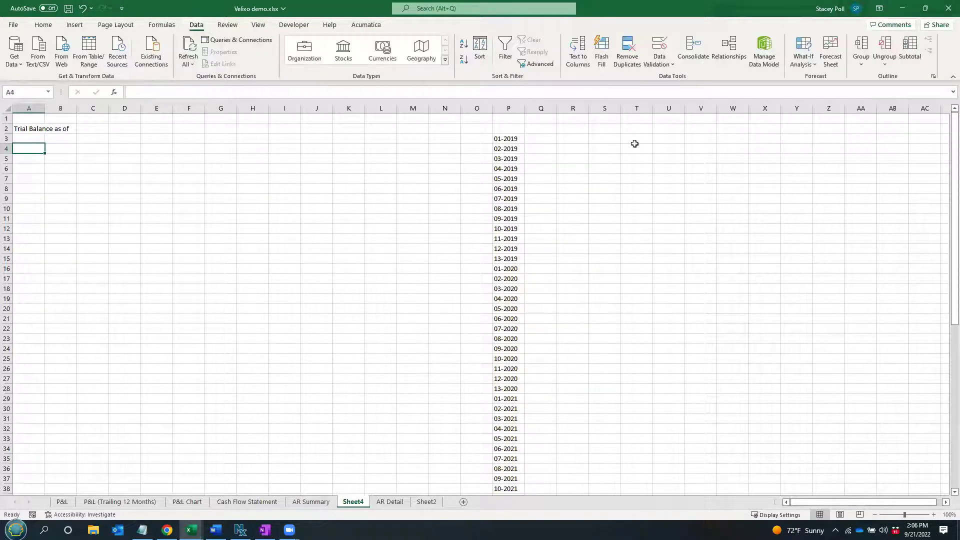
{"action": "left_click", "coordinate": [665, 63]}
{"action": "left_click", "coordinate": [669, 78]}
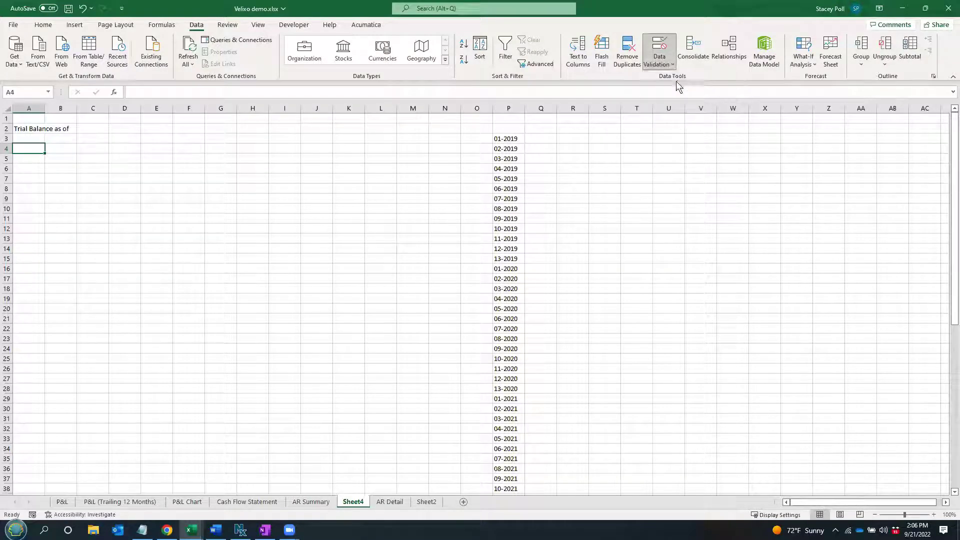
{"action": "left_click", "coordinate": [658, 272]}
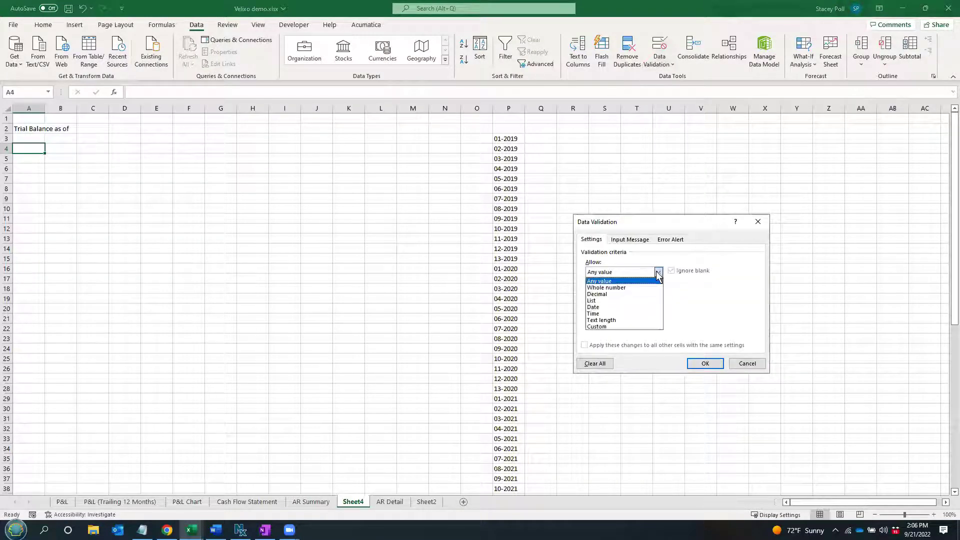
{"action": "left_click", "coordinate": [613, 304]}
{"action": "left_click", "coordinate": [659, 272]}
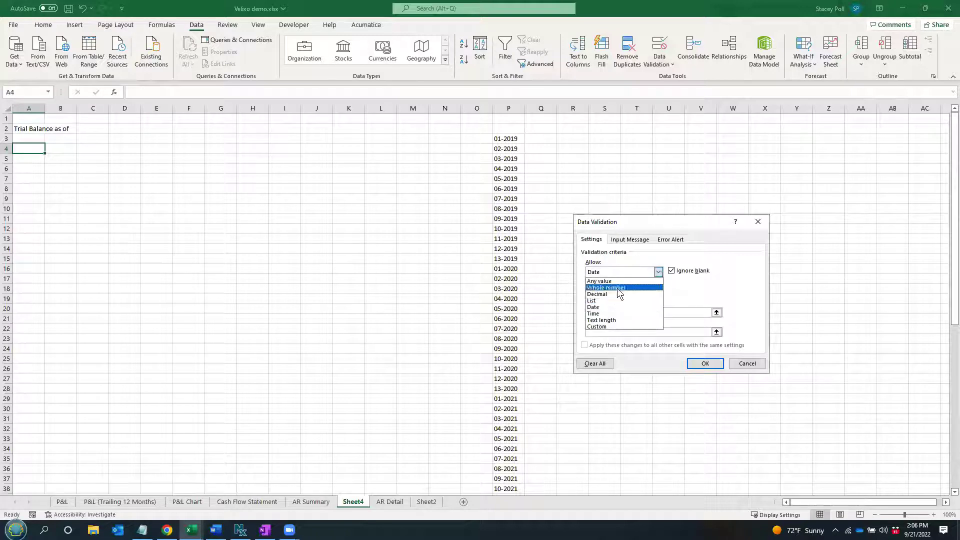
{"action": "left_click", "coordinate": [608, 297]}
Use the period list in P3:P67 as the source of cell A4's list validation and apply it
{"action": "left_click", "coordinate": [597, 312]}
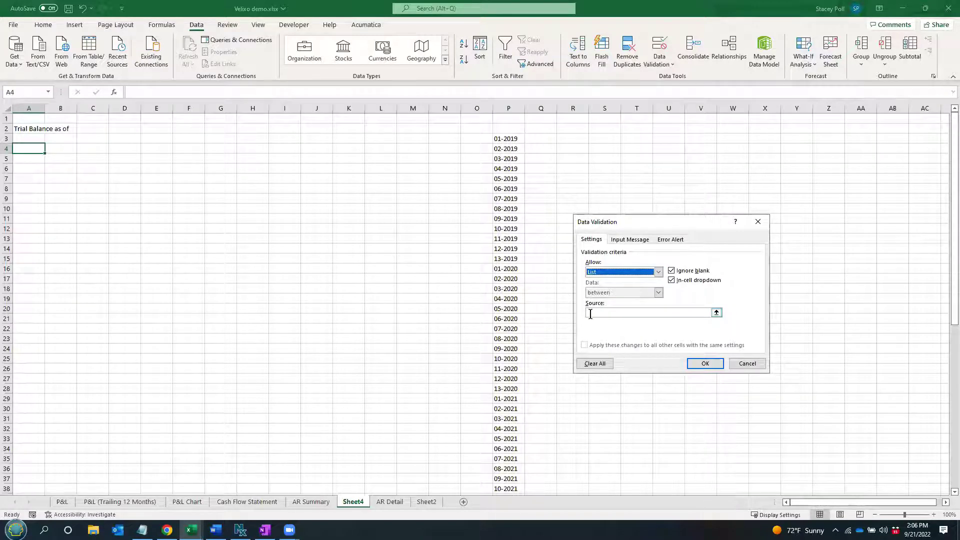
{"action": "left_click", "coordinate": [507, 142]}
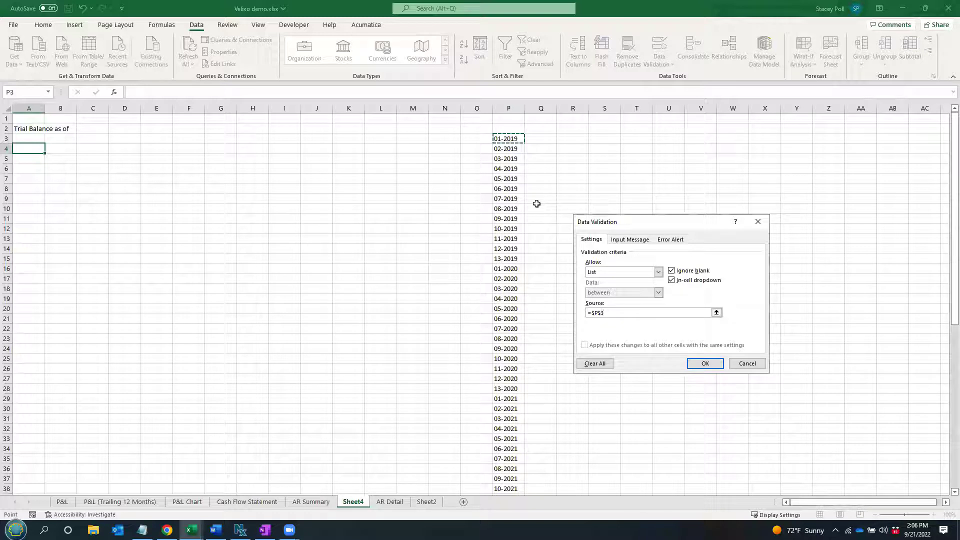
{"action": "key", "text": "ctrl+shift+Down"}
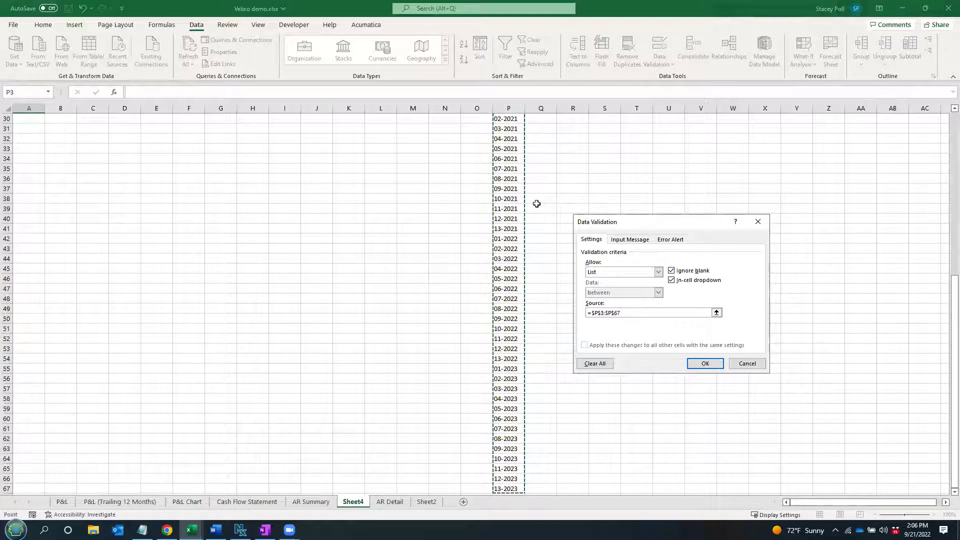
{"action": "left_click", "coordinate": [705, 364]}
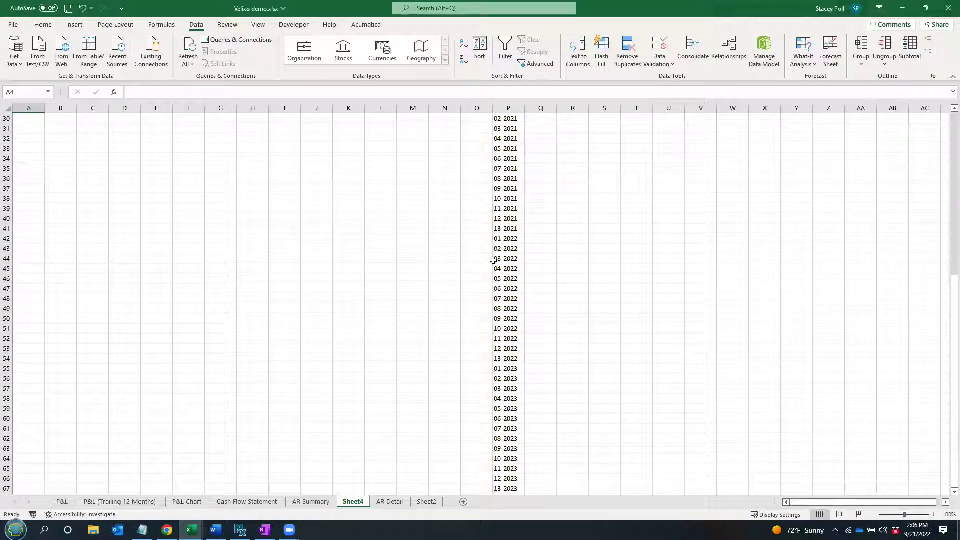
Choose the period 01-2019 from the new list in cell A4
{"action": "left_click", "coordinate": [432, 287]}
{"action": "scroll", "coordinate": [64, 154], "scroll_direction": "up", "scroll_amount": 10}
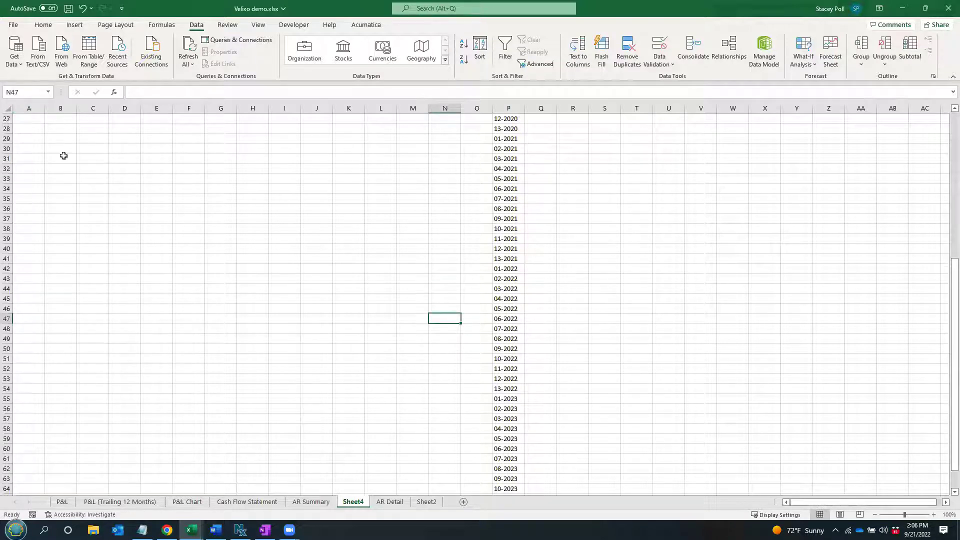
{"action": "left_click", "coordinate": [64, 157]}
{"action": "left_click", "coordinate": [38, 149]}
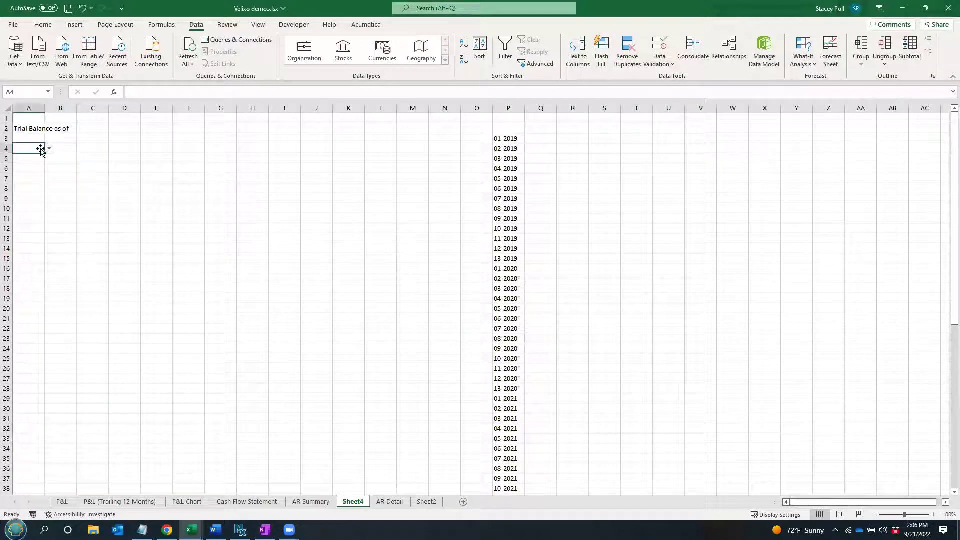
{"action": "left_click", "coordinate": [49, 149]}
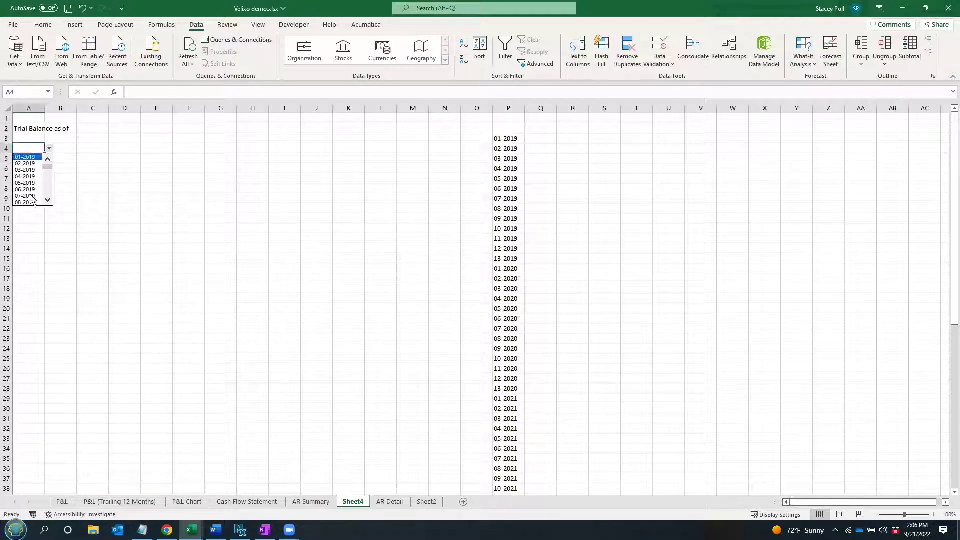
{"action": "left_click", "coordinate": [25, 157]}
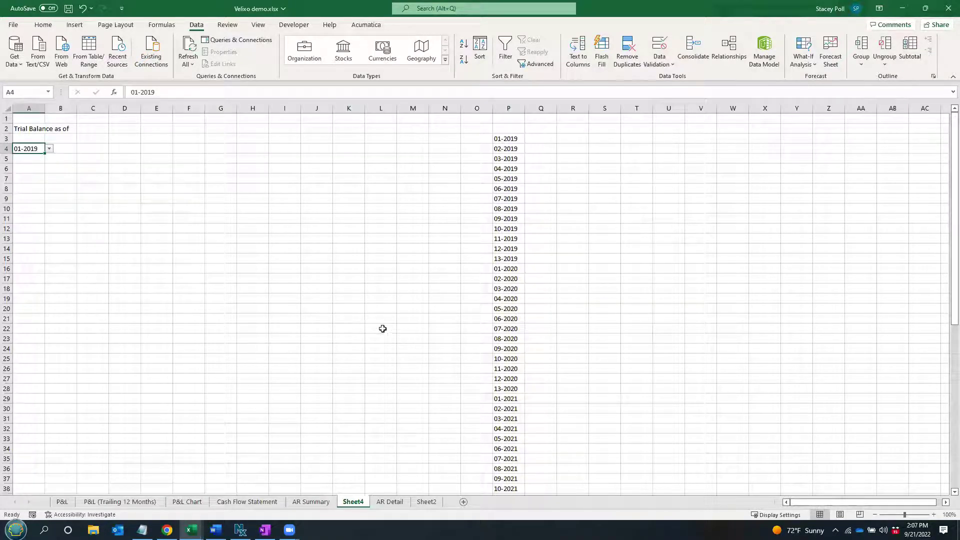
Hide column P, which holds the financial period list
{"action": "left_click", "coordinate": [519, 112]}
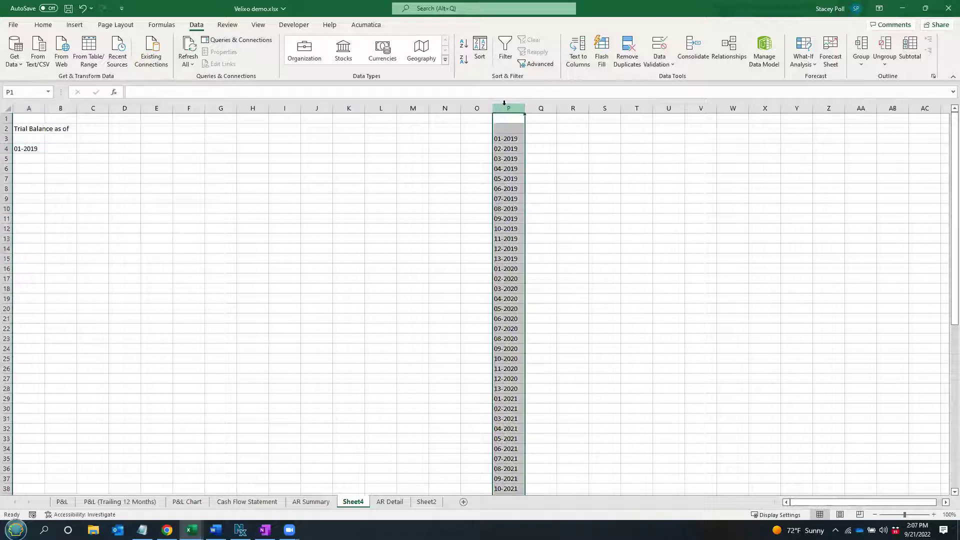
{"action": "right_click", "coordinate": [507, 113]}
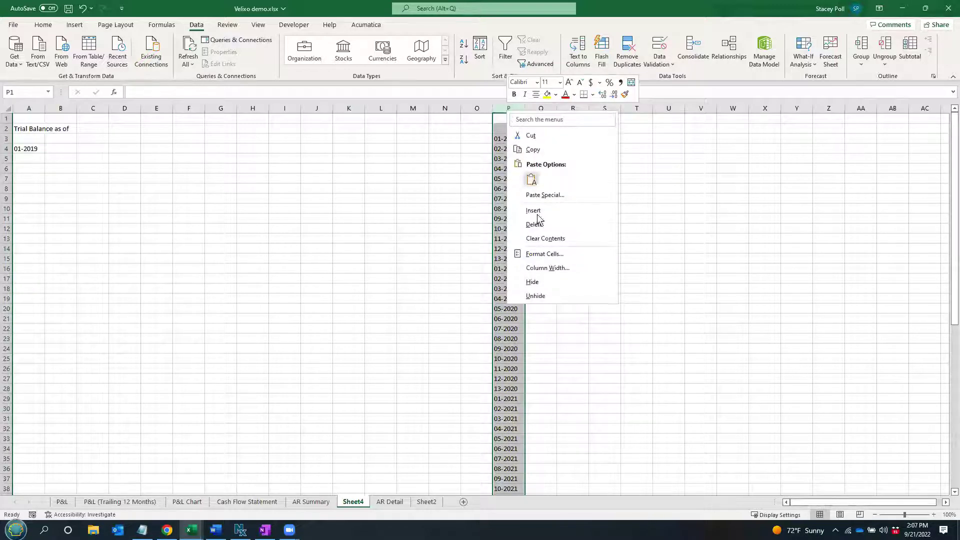
{"action": "left_click", "coordinate": [538, 298]}
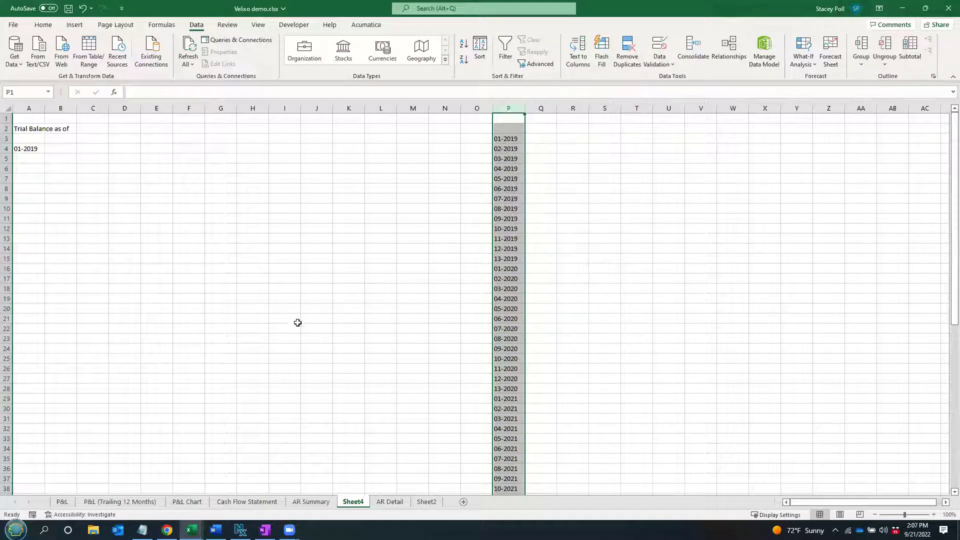
{"action": "right_click", "coordinate": [510, 112]}
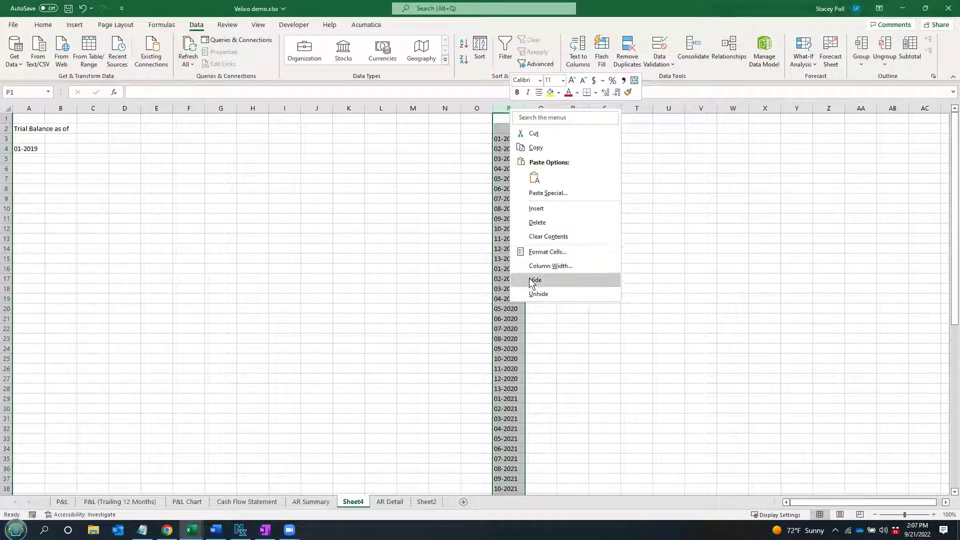
{"action": "left_click", "coordinate": [534, 280]}
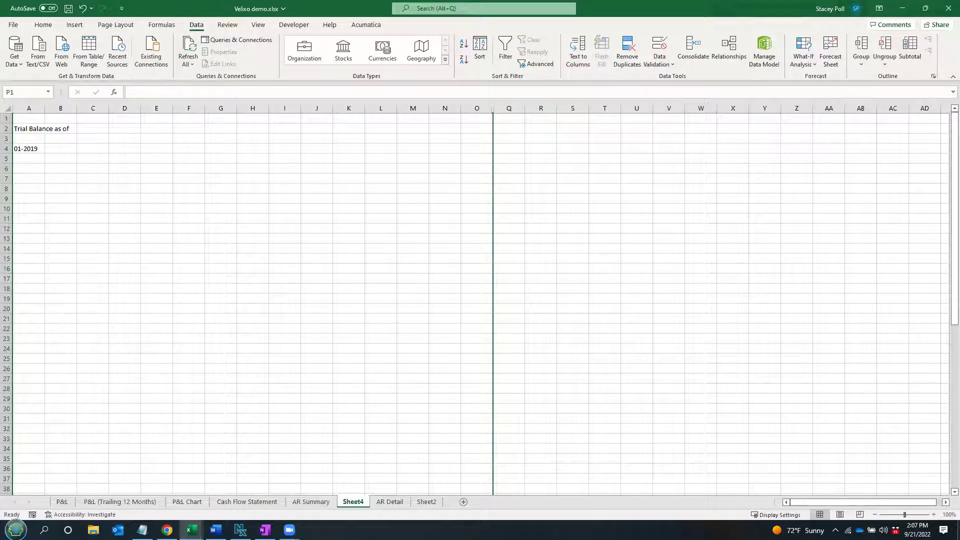
Enter the column headings "Account Number", "Name" and "Beg Bal" in cells A8 to C8
{"action": "left_click", "coordinate": [24, 188]}
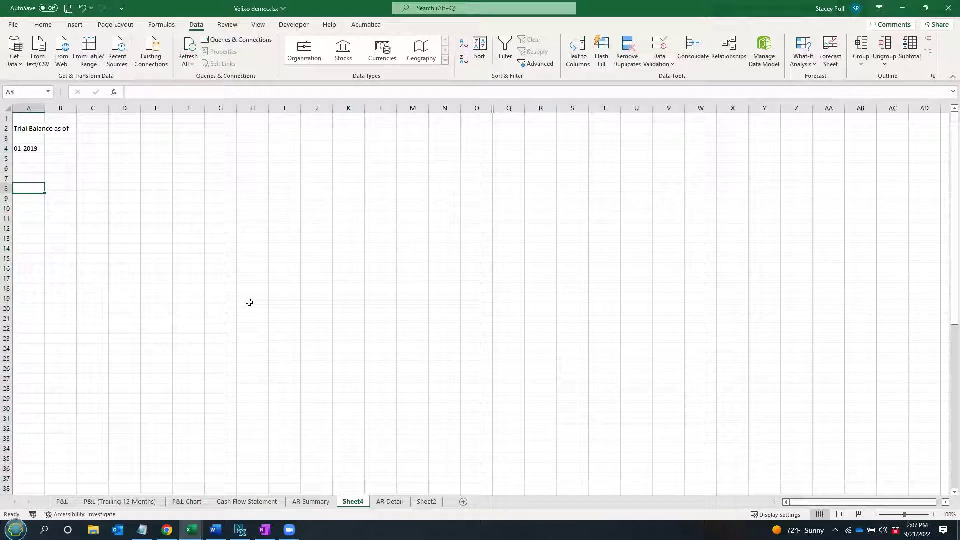
{"action": "type", "text": "A"}
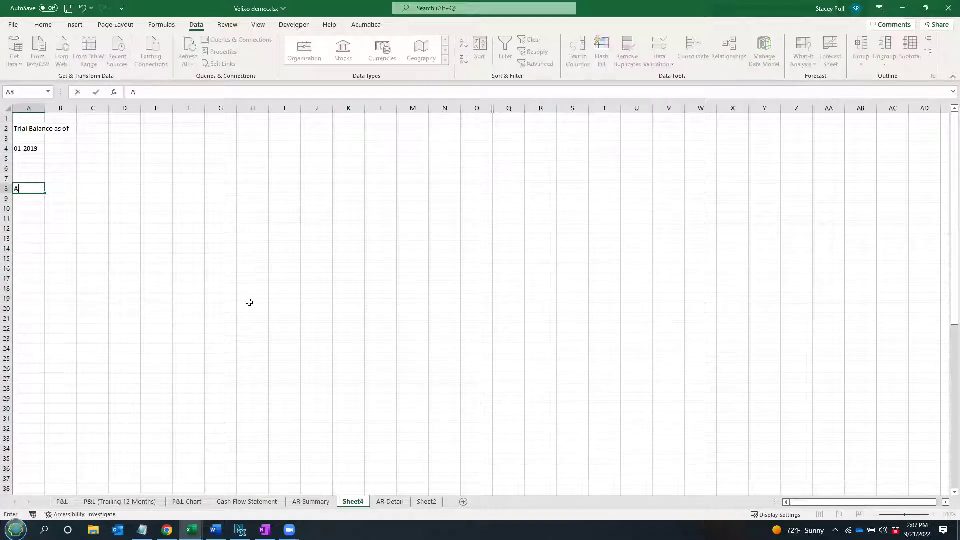
{"action": "type", "text": "ccount Number"}
{"action": "key", "text": "Tab"}
{"action": "type", "text": "Name"}
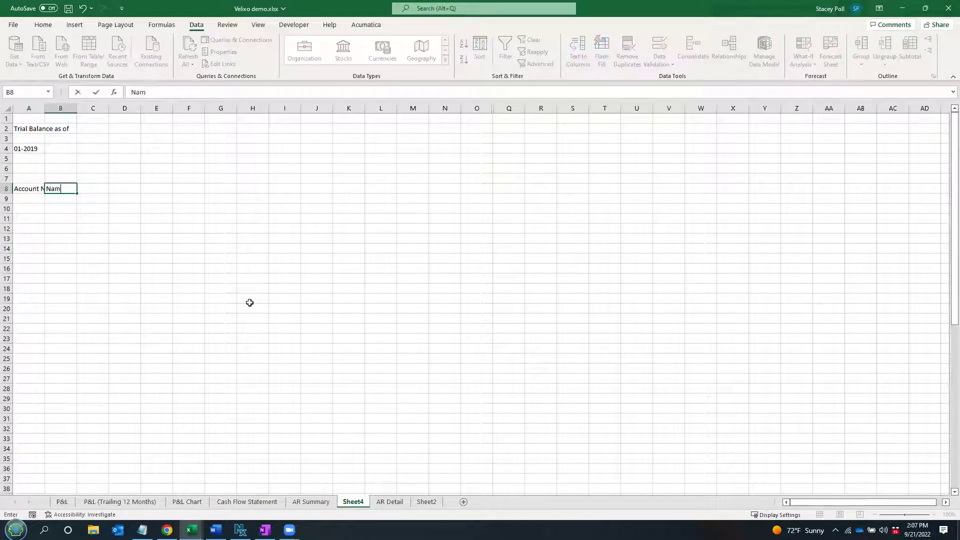
{"action": "key", "text": "Tab"}
{"action": "type", "text": "Beg "}
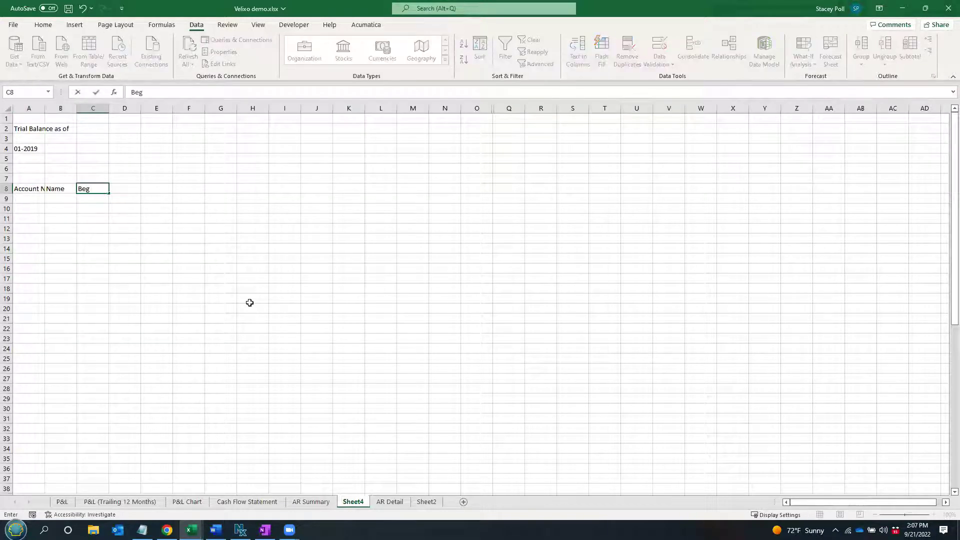
{"action": "type", "text": "Bal"}
{"action": "key", "text": "Tab"}
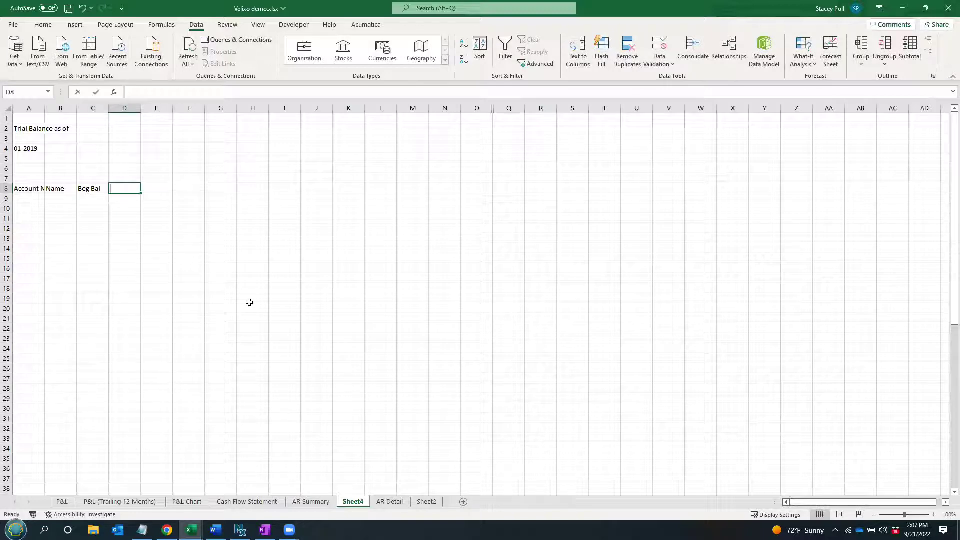
Add the headings "Debits", "Credits" and "End Bal" in cells D8 to F8 and autofit the width of column A
{"action": "type", "text": "Debits"}
{"action": "key", "text": "Tab"}
{"action": "type", "text": "Cred"}
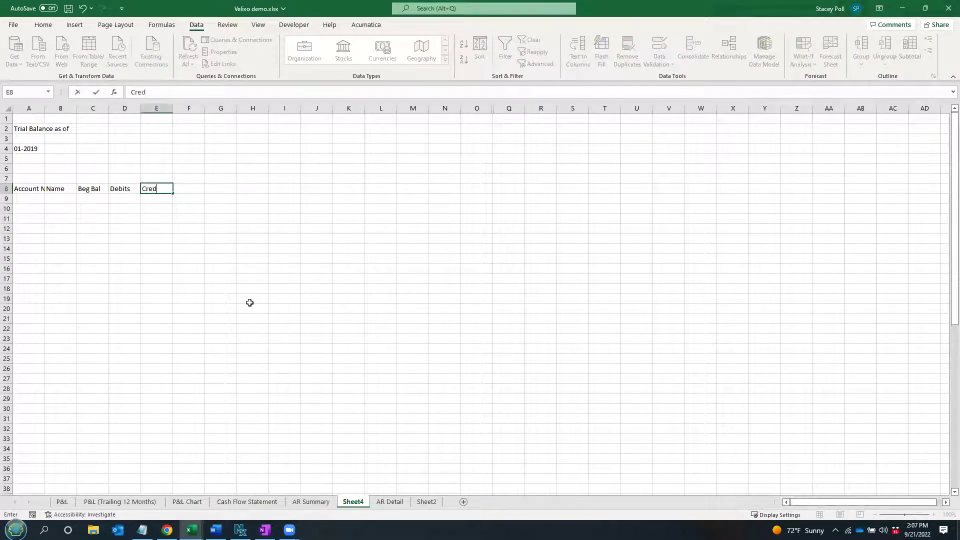
{"action": "type", "text": "its"}
{"action": "key", "text": "Tab"}
{"action": "type", "text": "End B"}
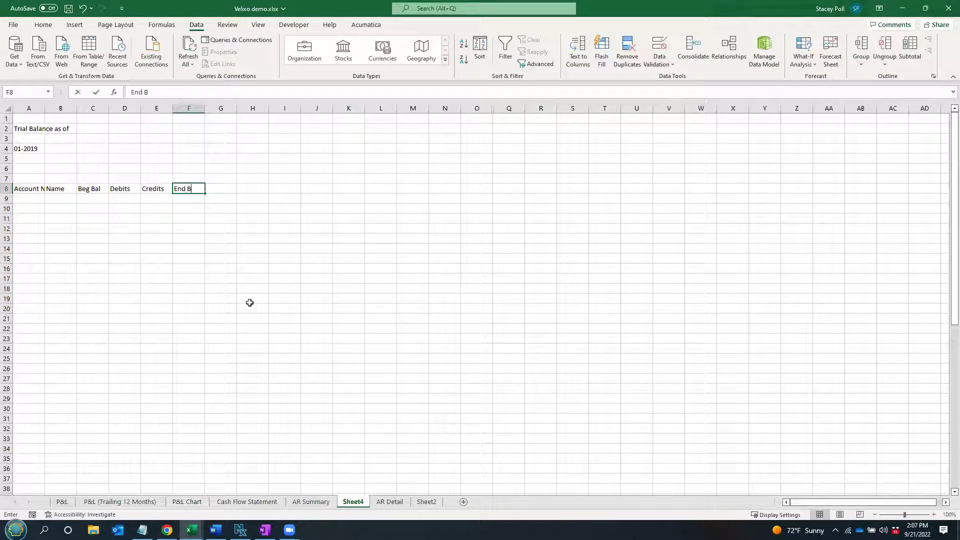
{"action": "type", "text": "al"}
{"action": "key", "text": "Tab"}
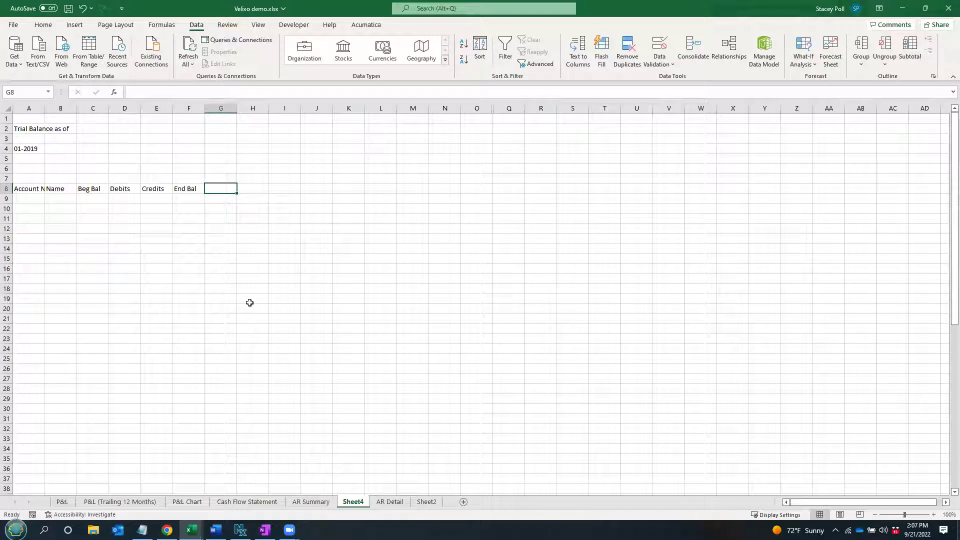
{"action": "left_click", "coordinate": [37, 198]}
{"action": "double_click", "coordinate": [45, 109]}
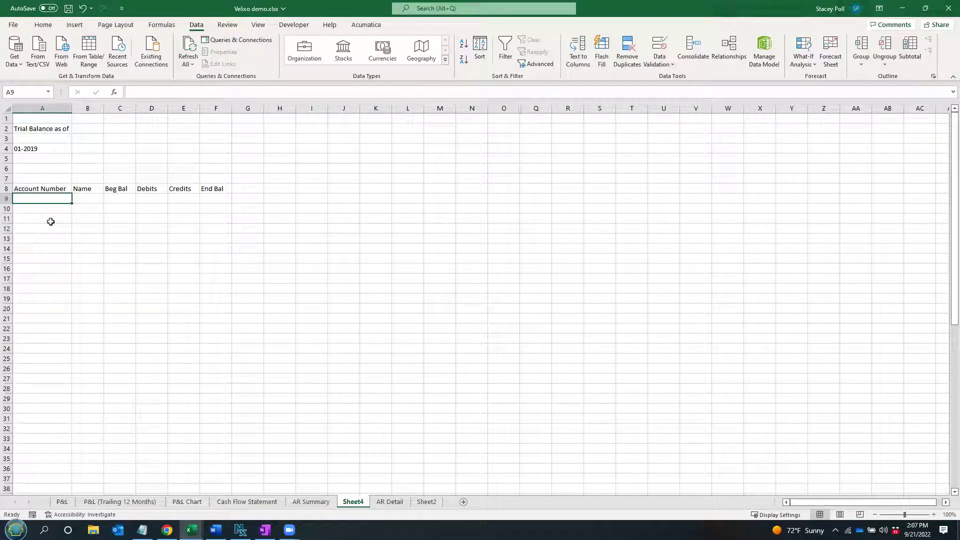
Enter the formula =EXPANDACCOUNTRANGE("Demo") in cell A9 to list all account numbers
{"action": "type", "text": "=ex"}
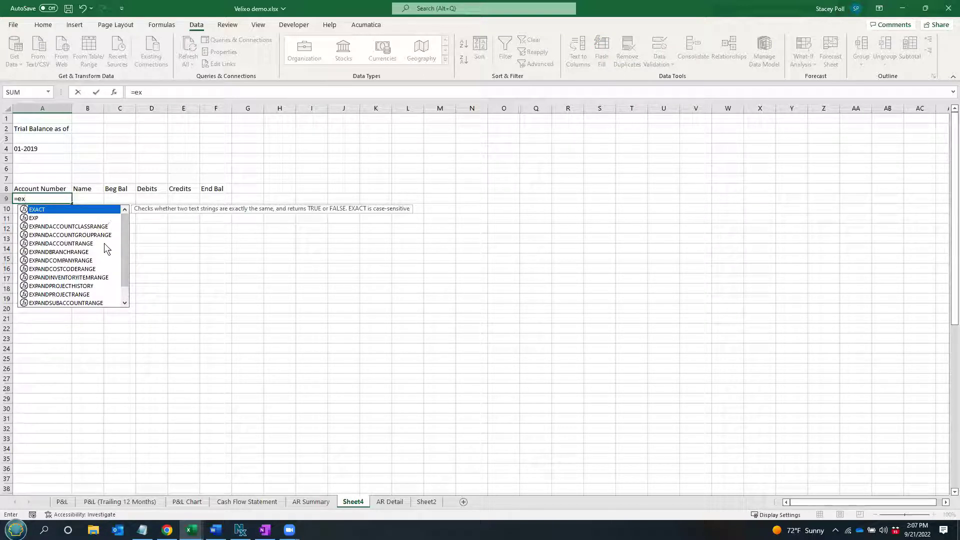
{"action": "left_click", "coordinate": [86, 244]}
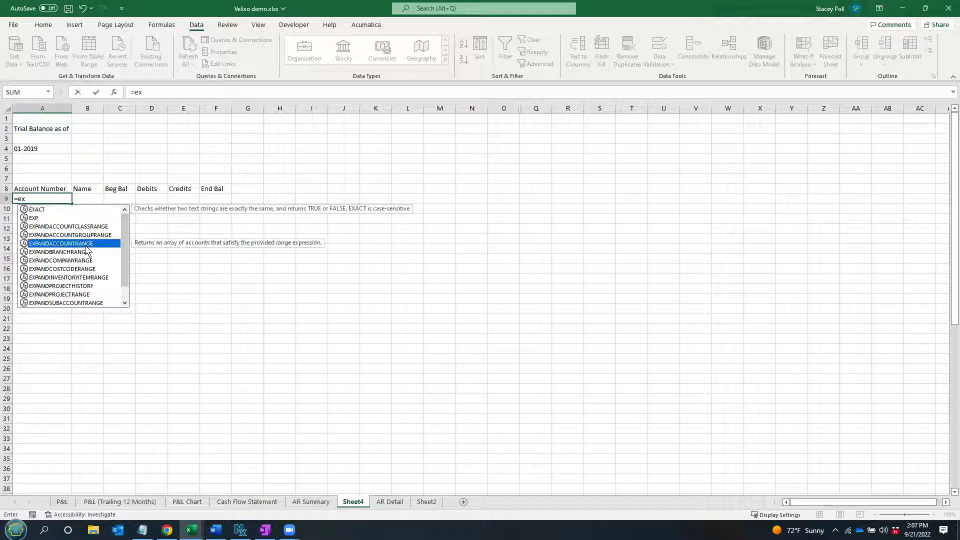
{"action": "double_click", "coordinate": [86, 245]}
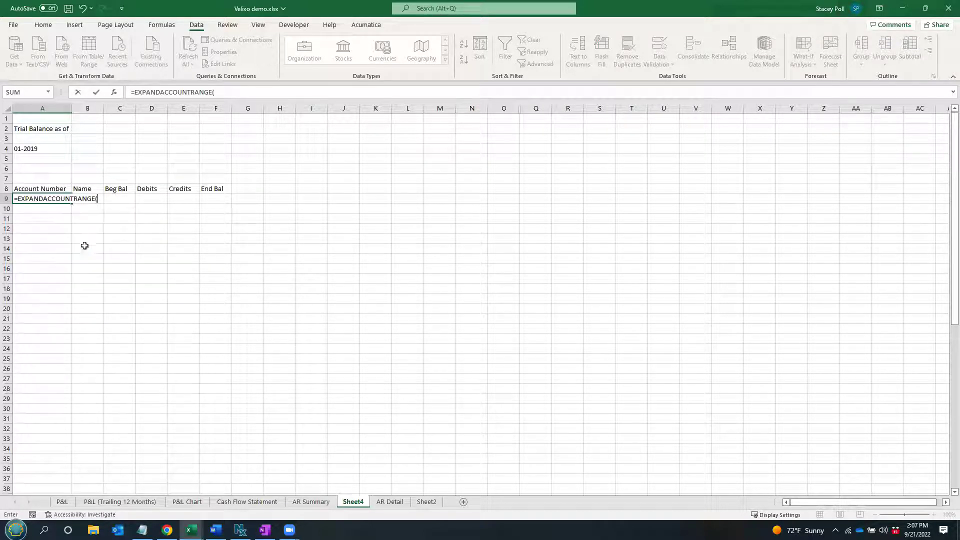
{"action": "type", "text": "\""}
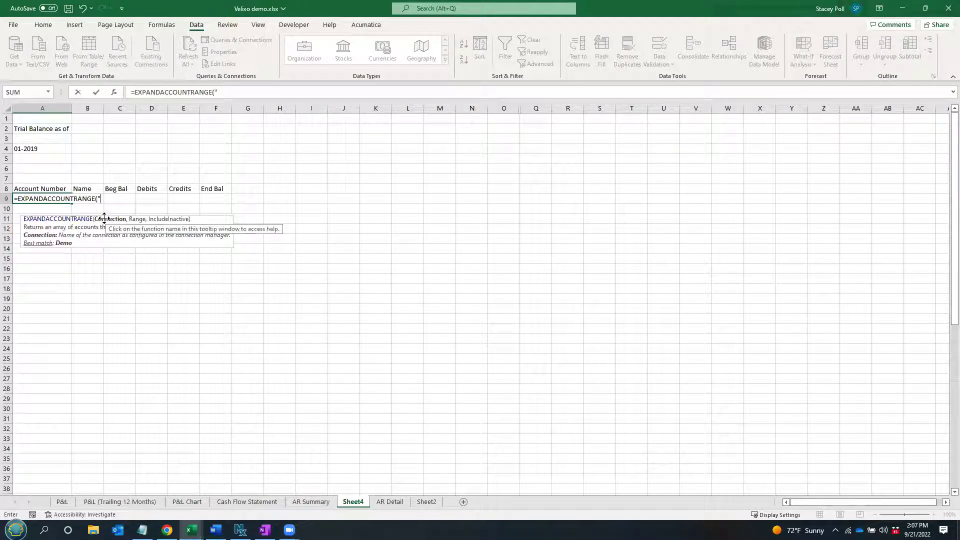
{"action": "type", "text": "Demo\")"}
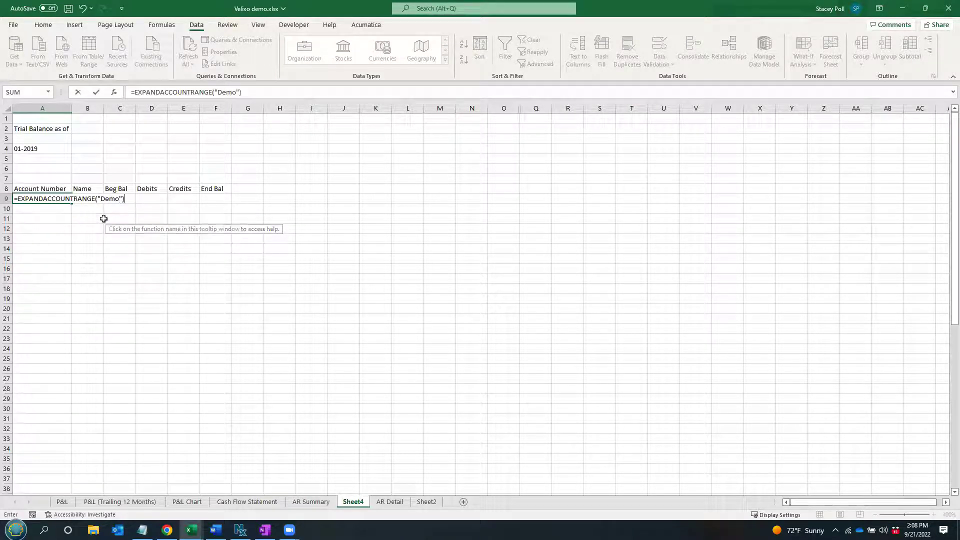
{"action": "key", "text": "Return"}
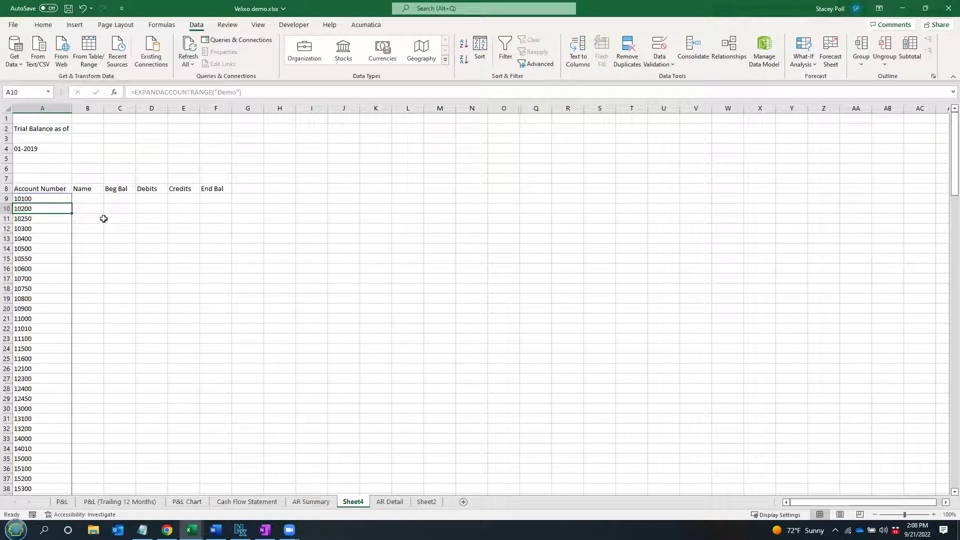
Enter the formula =ACCOUNTNAME("demo",A9) in cell B9 to return the first account's name
{"action": "scroll", "coordinate": [45, 320], "scroll_direction": "down", "scroll_amount": 8}
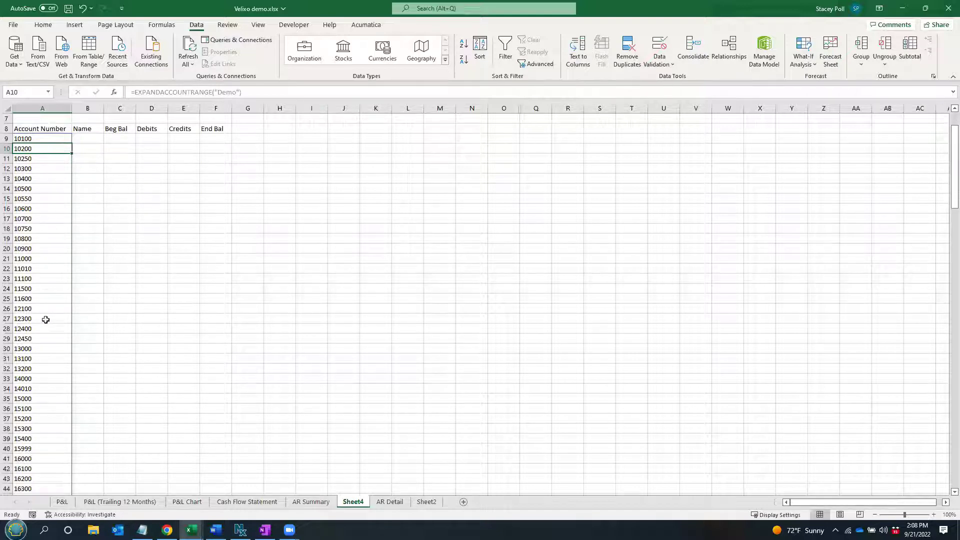
{"action": "scroll", "coordinate": [50, 330], "scroll_direction": "down", "scroll_amount": 20}
{"action": "scroll", "coordinate": [58, 353], "scroll_direction": "up", "scroll_amount": 20}
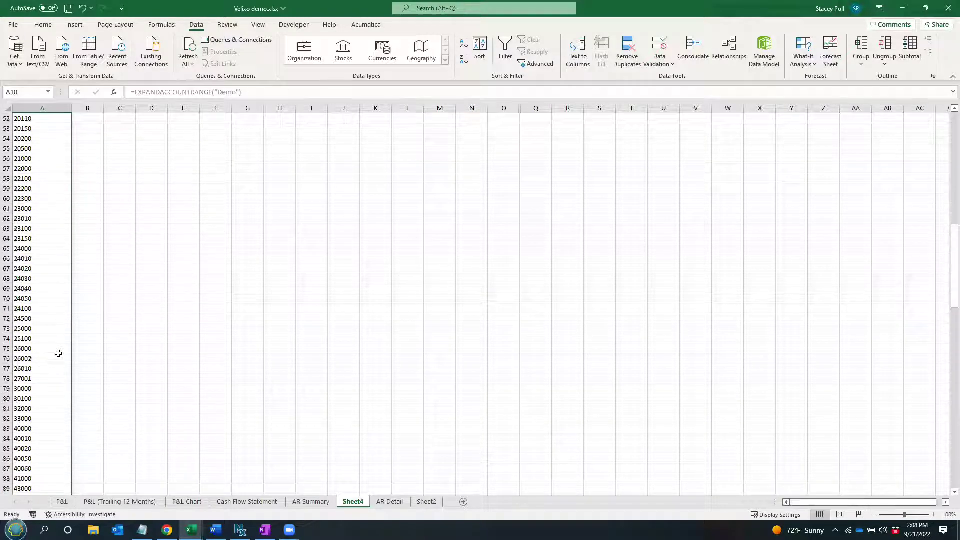
{"action": "scroll", "coordinate": [58, 354], "scroll_direction": "up", "scroll_amount": 8}
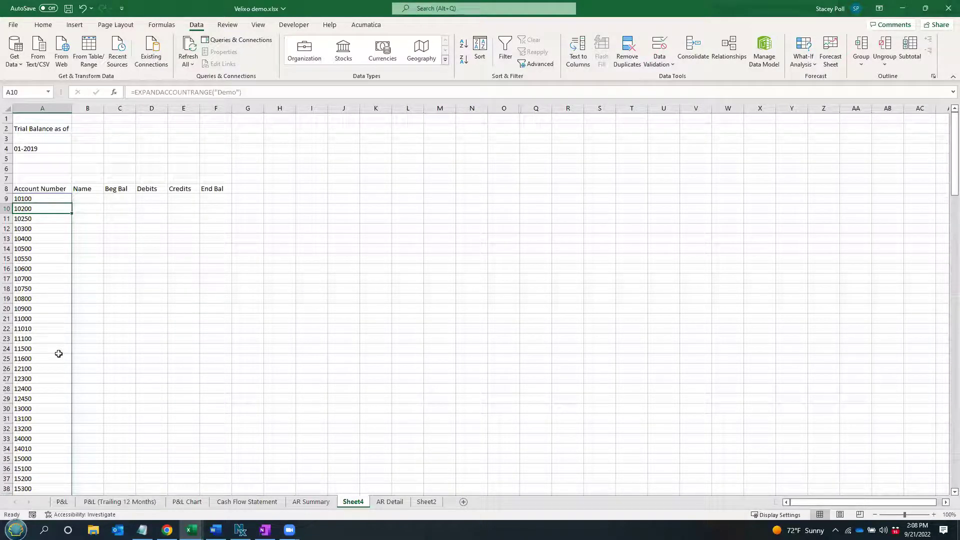
{"action": "left_click", "coordinate": [79, 200]}
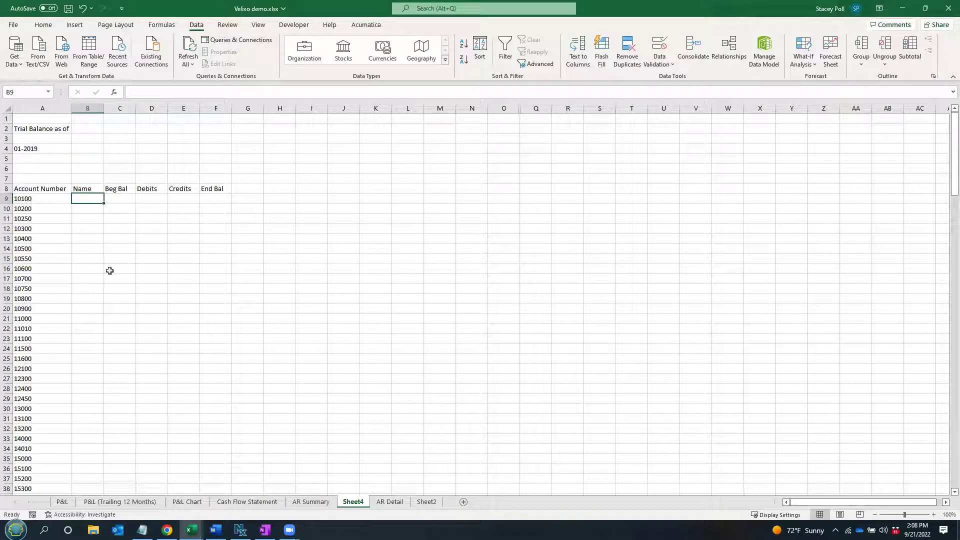
{"action": "type", "text": "="}
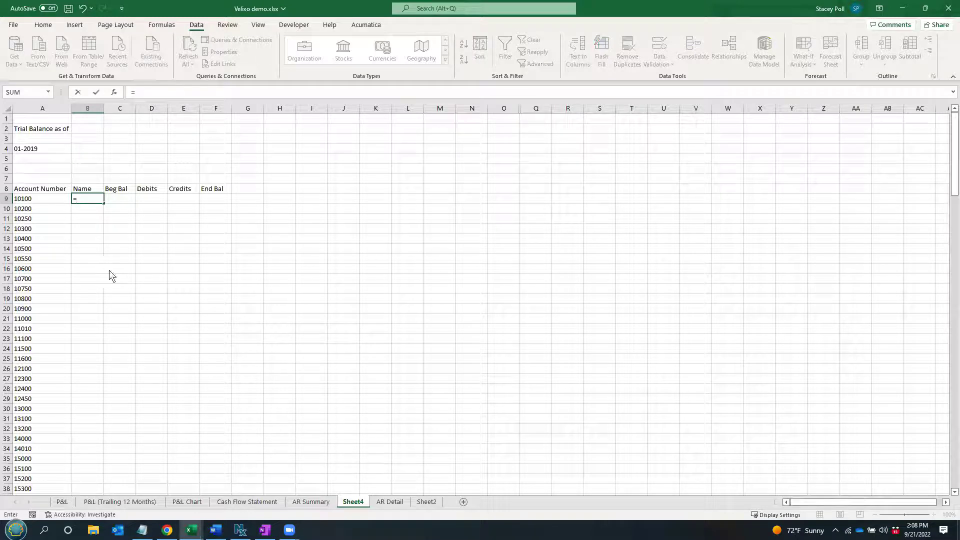
{"action": "type", "text": "acc"}
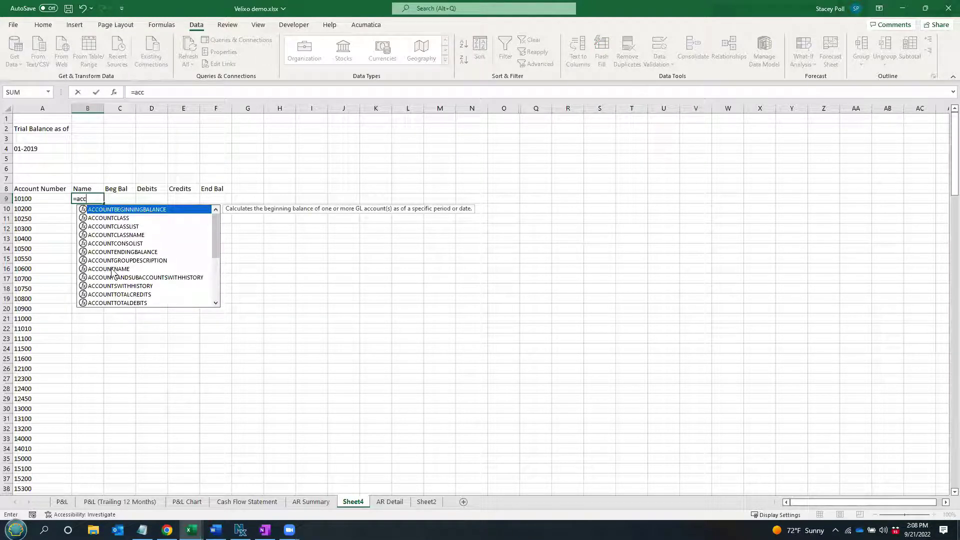
{"action": "left_click", "coordinate": [112, 268]}
{"action": "double_click", "coordinate": [112, 269]}
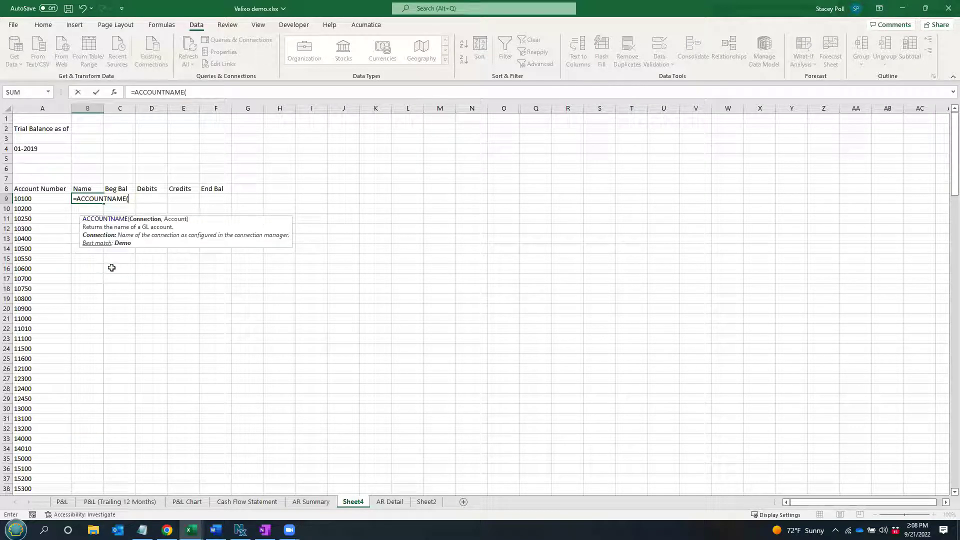
{"action": "type", "text": "\"demo\","}
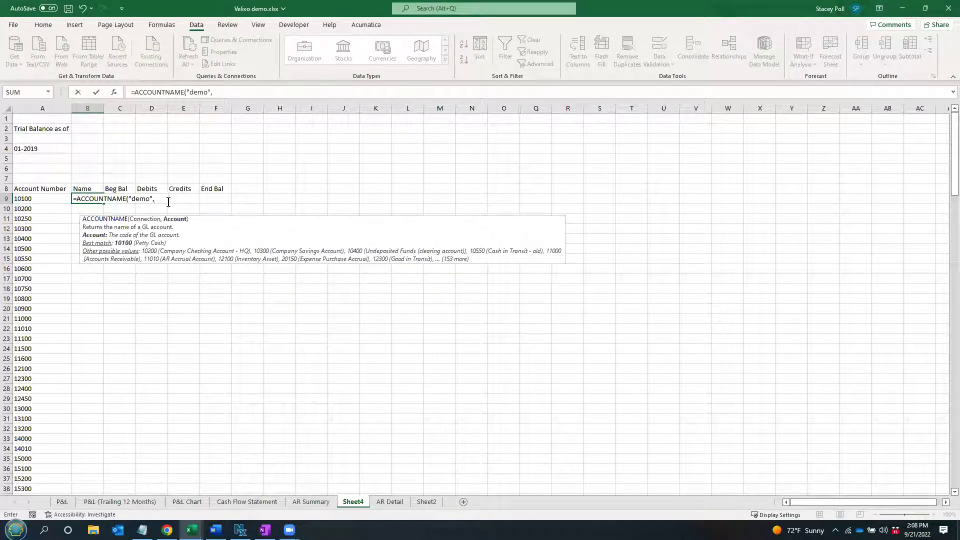
{"action": "left_click", "coordinate": [29, 198]}
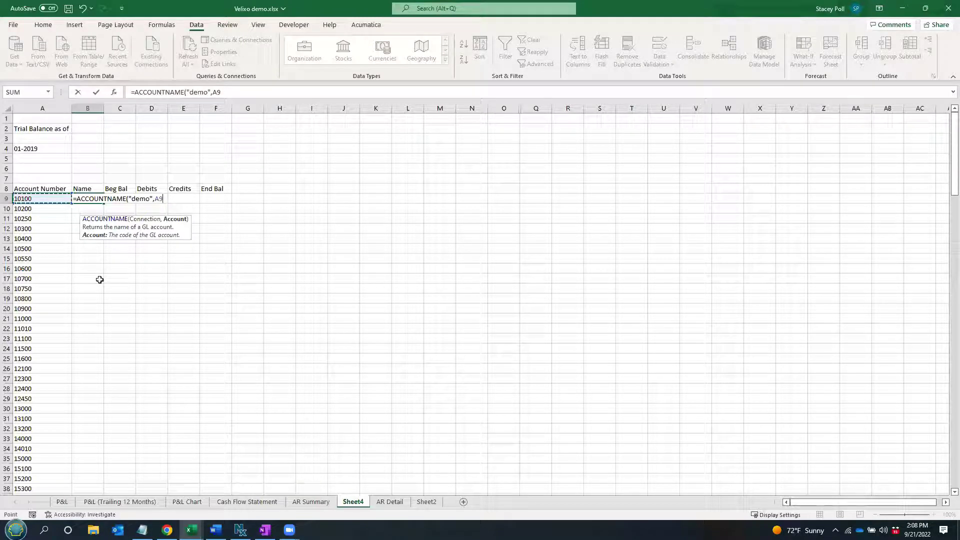
{"action": "key", "text": "Return"}
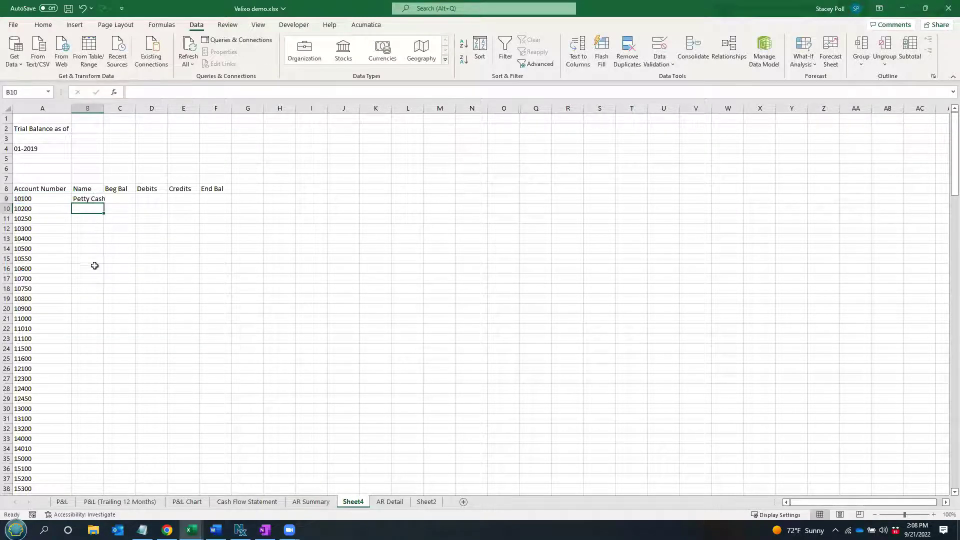
Fill the account name formula down column B for all accounts and autofit the column width
{"action": "left_click", "coordinate": [86, 200]}
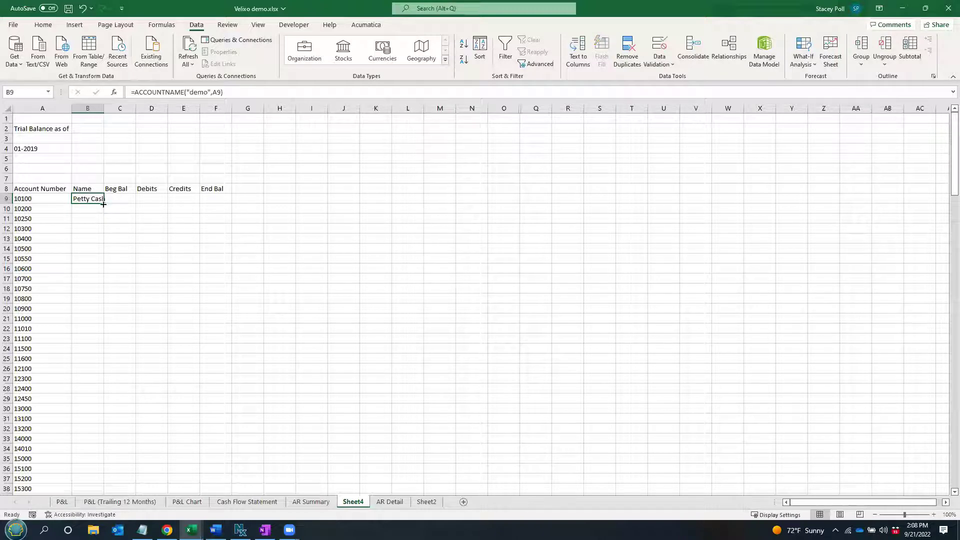
{"action": "double_click", "coordinate": [104, 204]}
{"action": "double_click", "coordinate": [106, 108]}
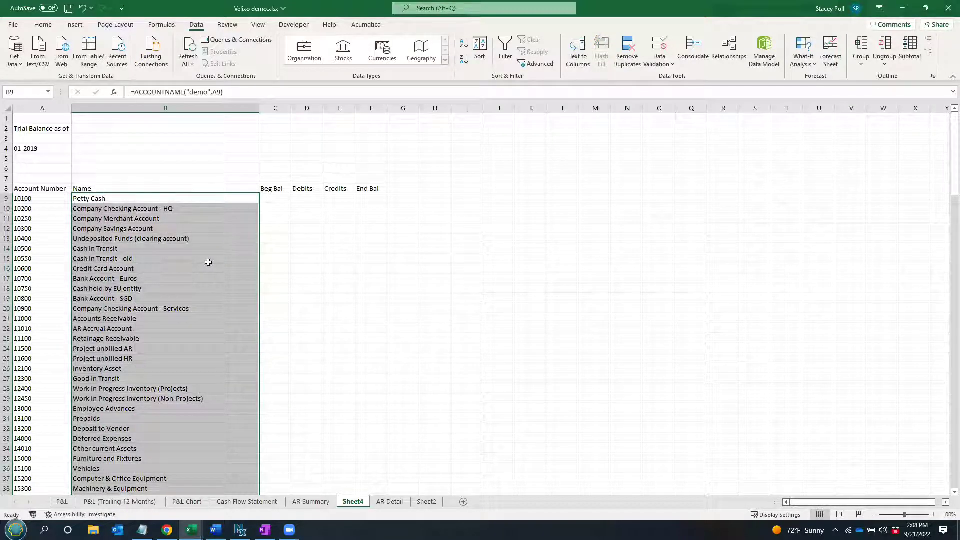
Start an ACCOUNTBEGINNINGBALANCE formula in cell C9 with connection "demo" and ledger "Actual", leaving the account class blank
{"action": "left_click", "coordinate": [273, 198]}
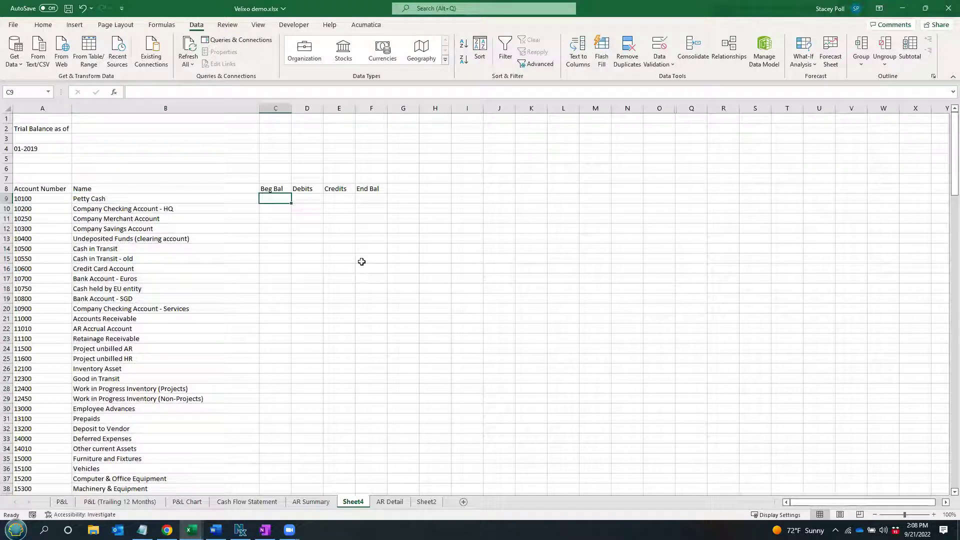
{"action": "type", "text": "="}
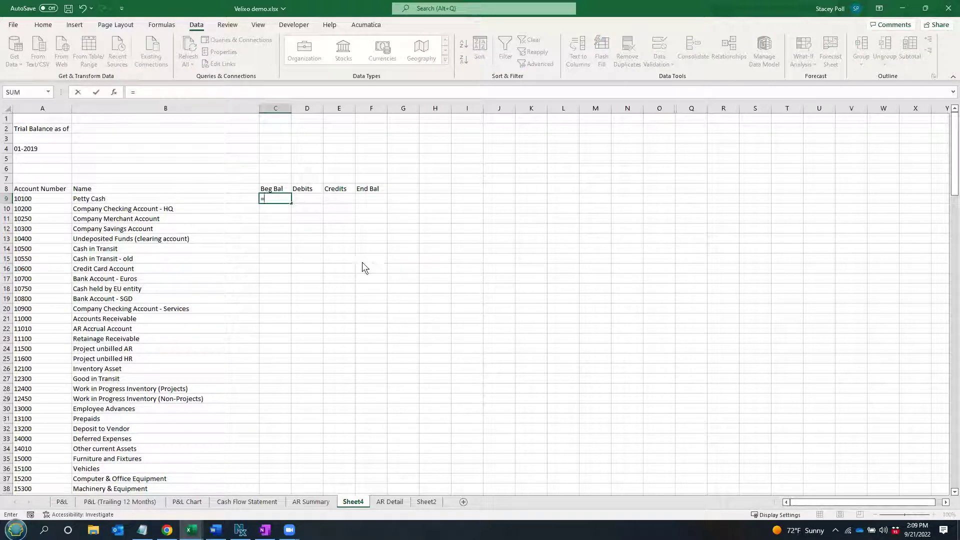
{"action": "type", "text": "acc"}
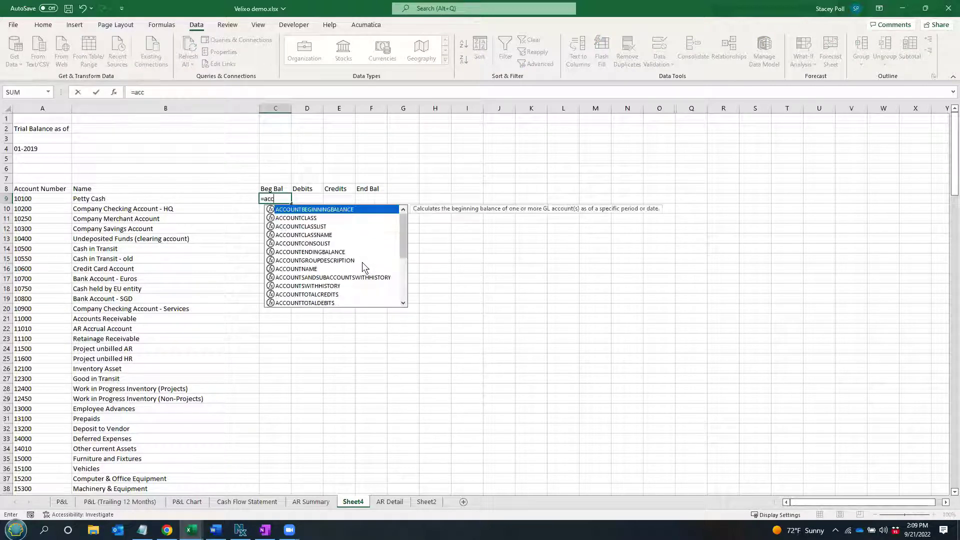
{"action": "double_click", "coordinate": [343, 210]}
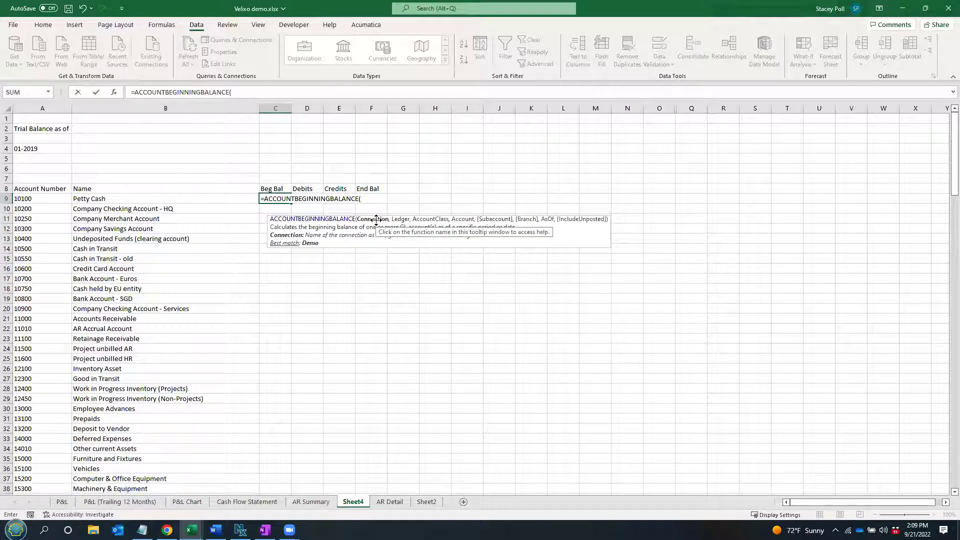
{"action": "type", "text": "\"demo\","}
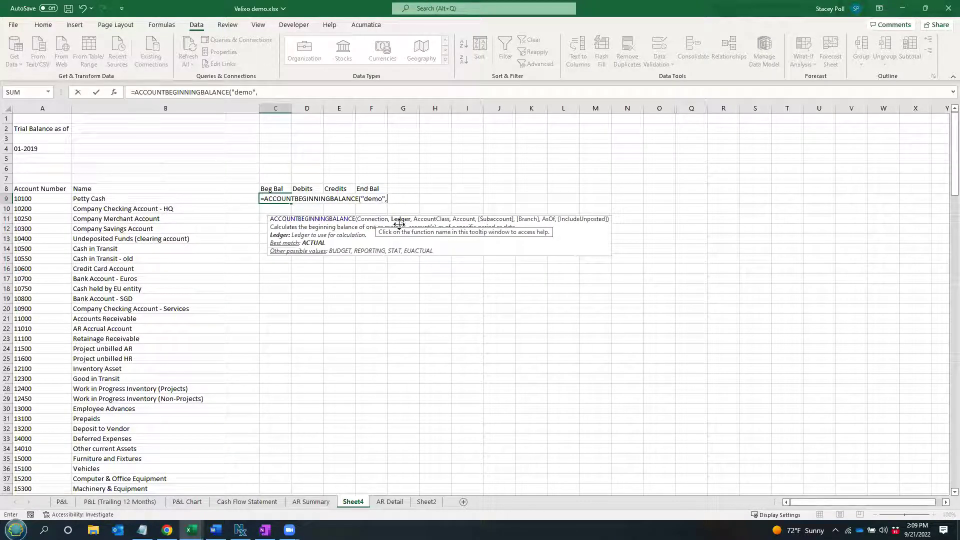
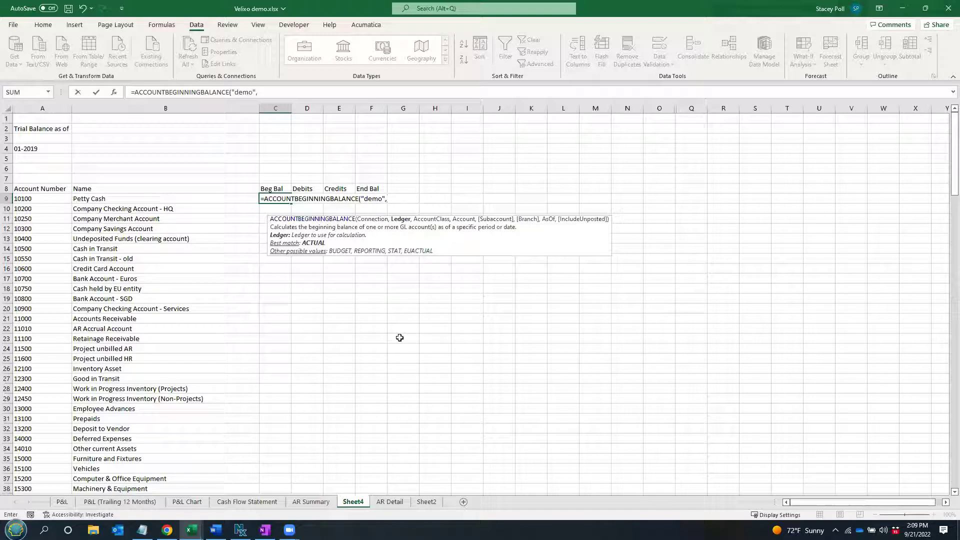
{"action": "type", "text": "\""}
{"action": "type", "text": "Actual"}
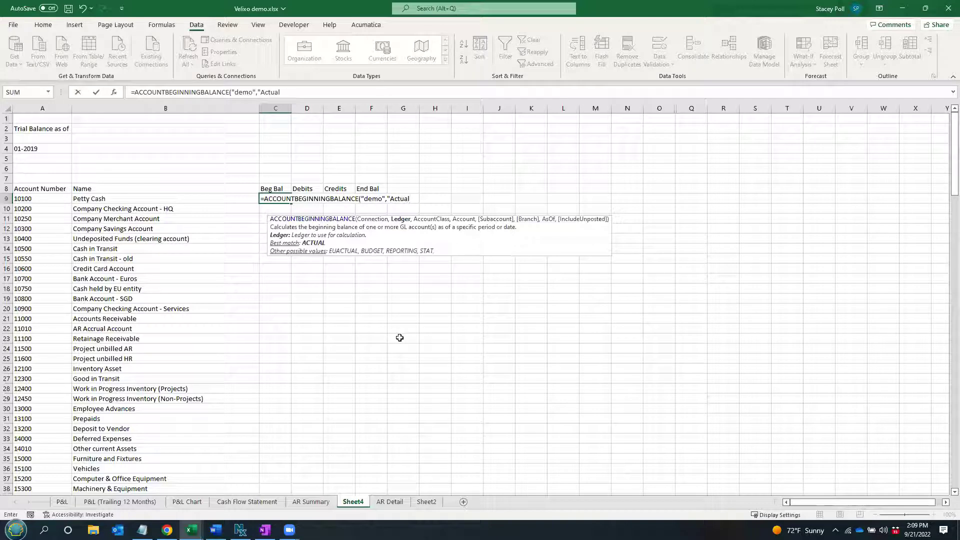
{"action": "type", "text": "\","}
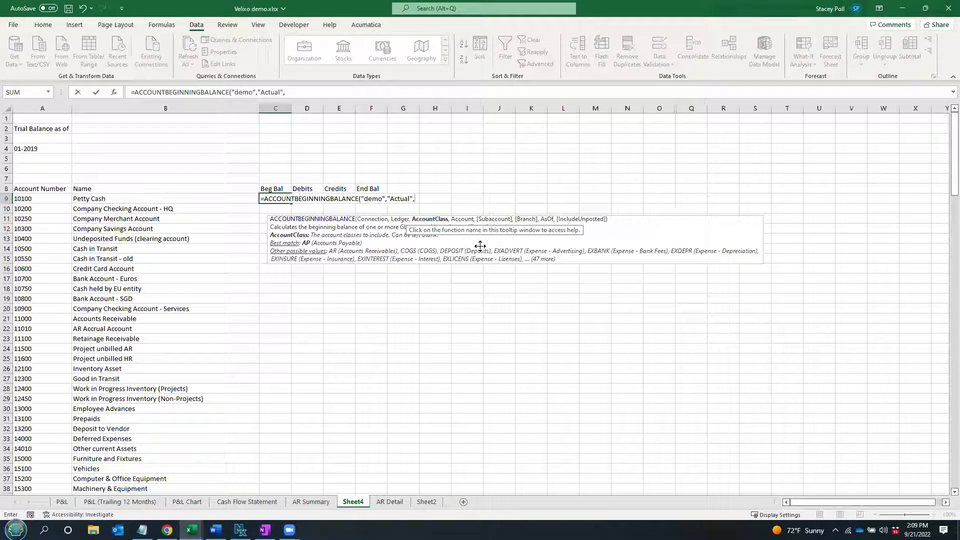
{"action": "type", "text": ","}
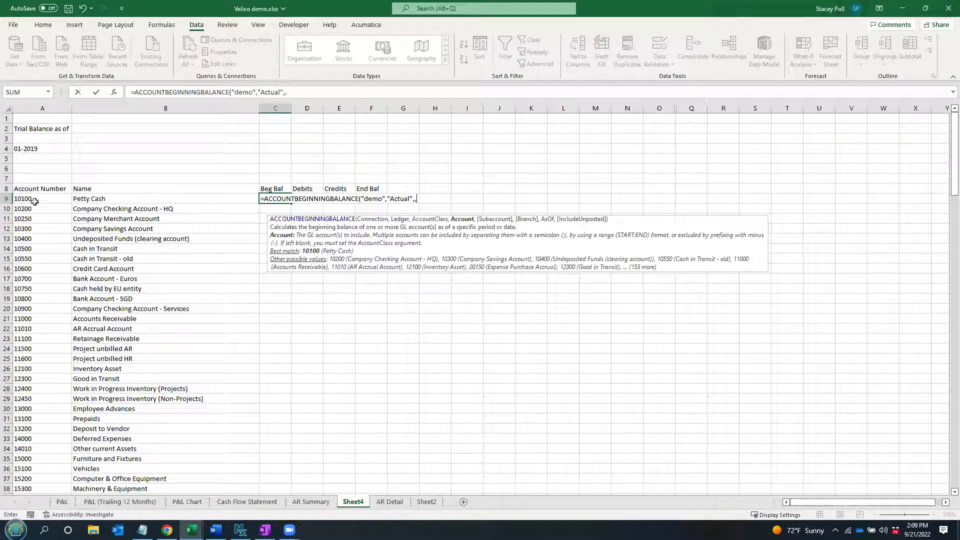
Complete the C9 formula with account A9, blank subaccount and branch, and the absolute reference $A$4 as the period
{"action": "left_click", "coordinate": [34, 200]}
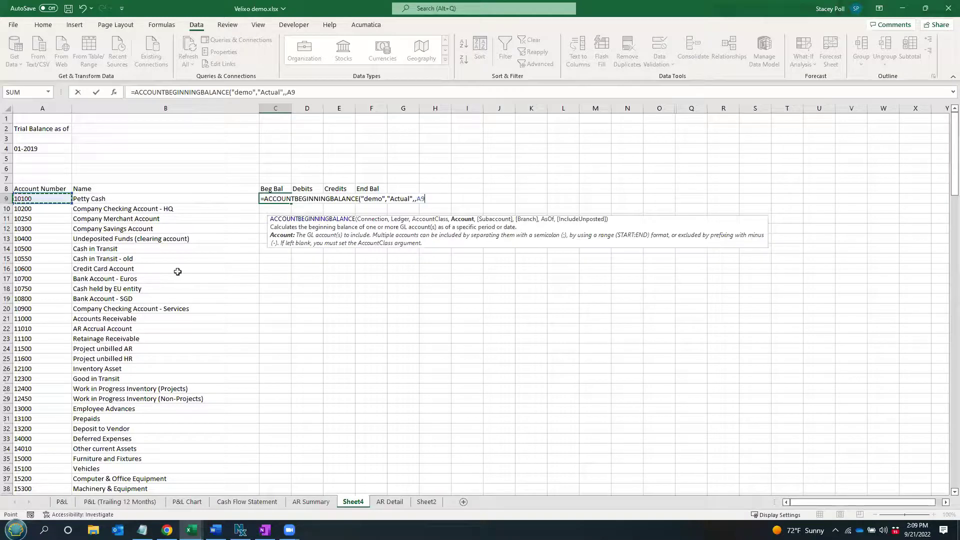
{"action": "type", "text": ","}
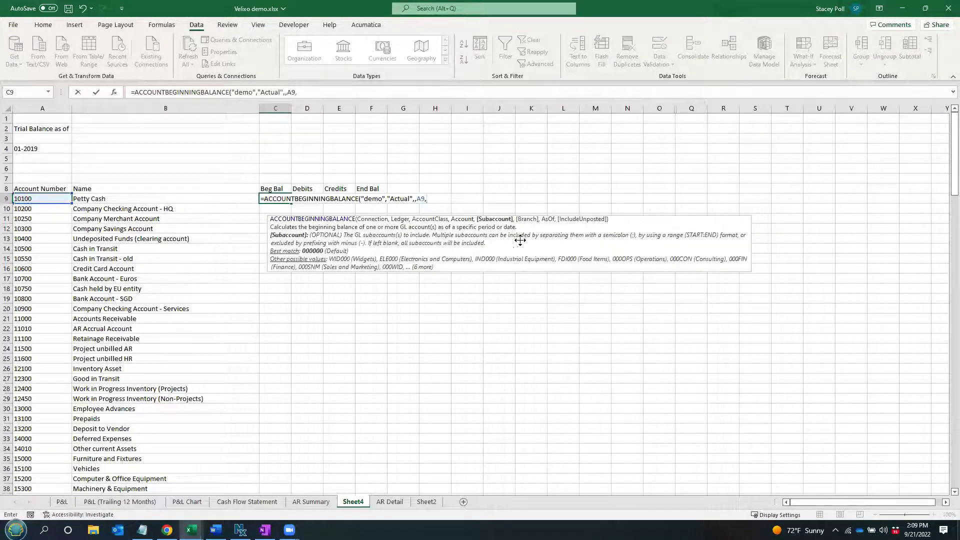
{"action": "type", "text": ","}
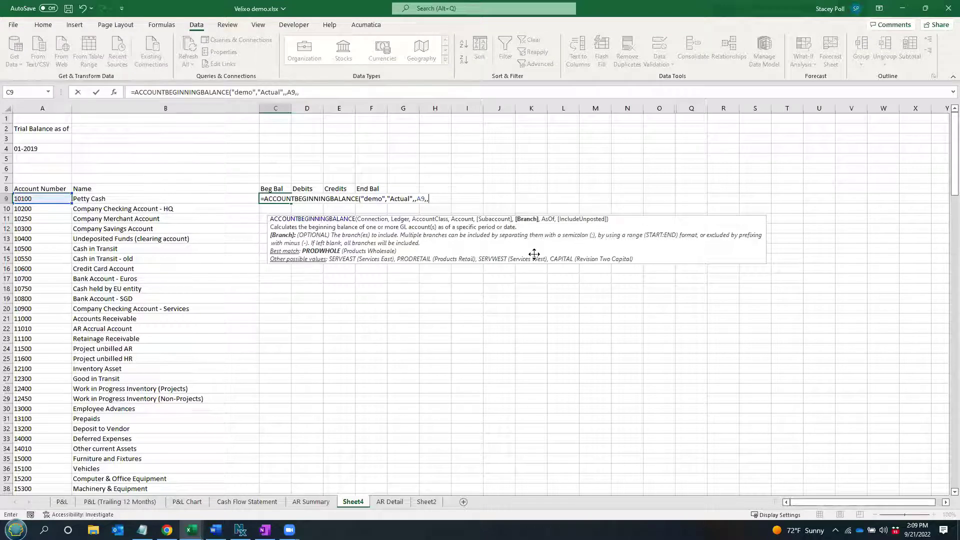
{"action": "type", "text": ","}
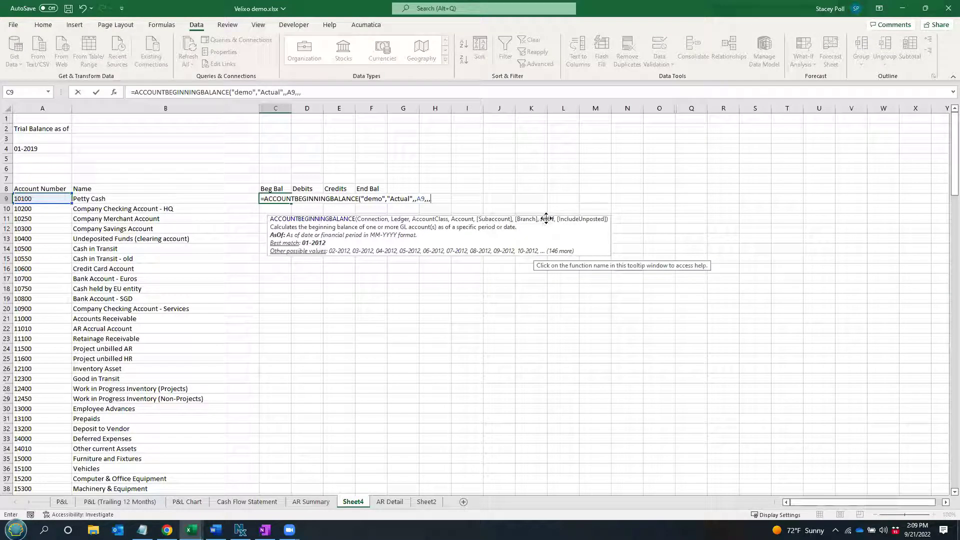
{"action": "left_click", "coordinate": [30, 148]}
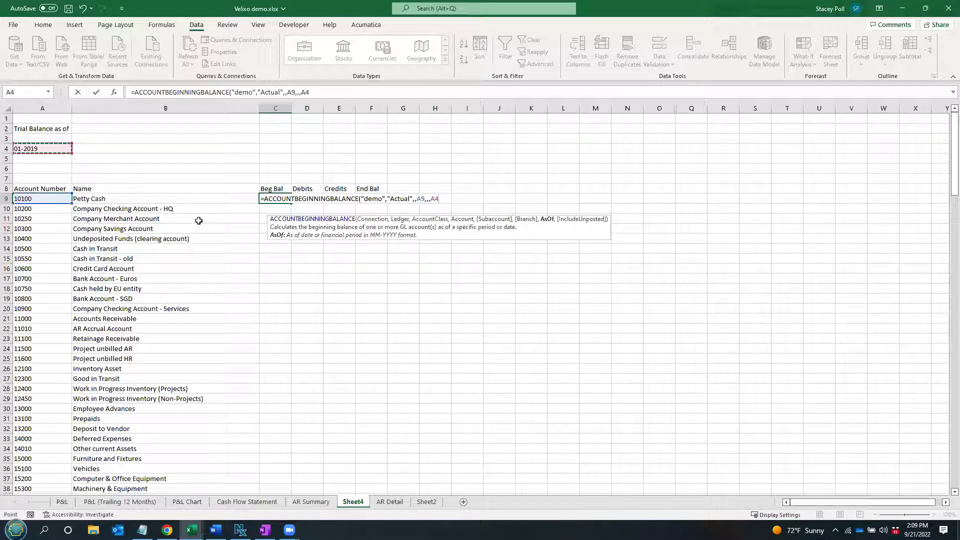
{"action": "key", "text": "F4"}
{"action": "key", "text": "Return"}
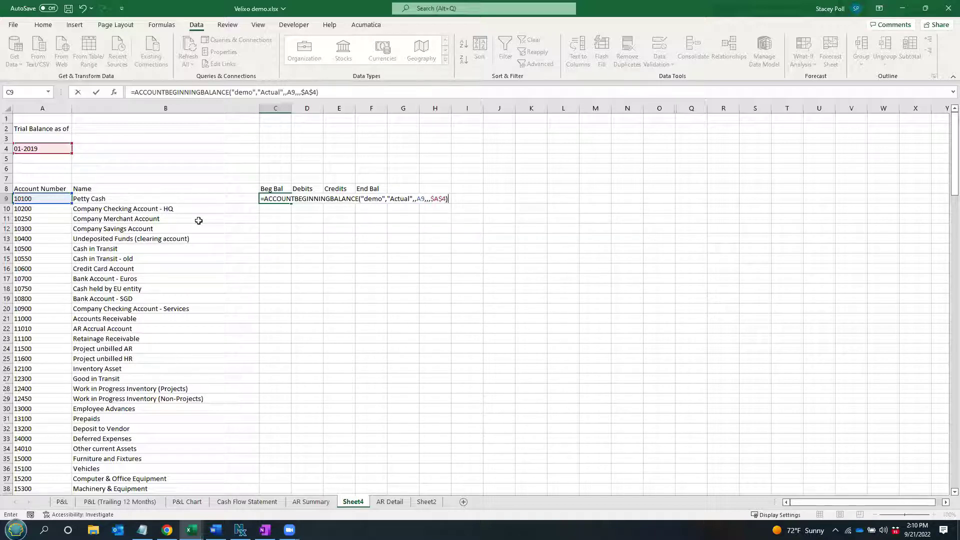
Fill the beginning balance formula down column C for all accounts and autofit the column width
{"action": "left_click", "coordinate": [278, 200]}
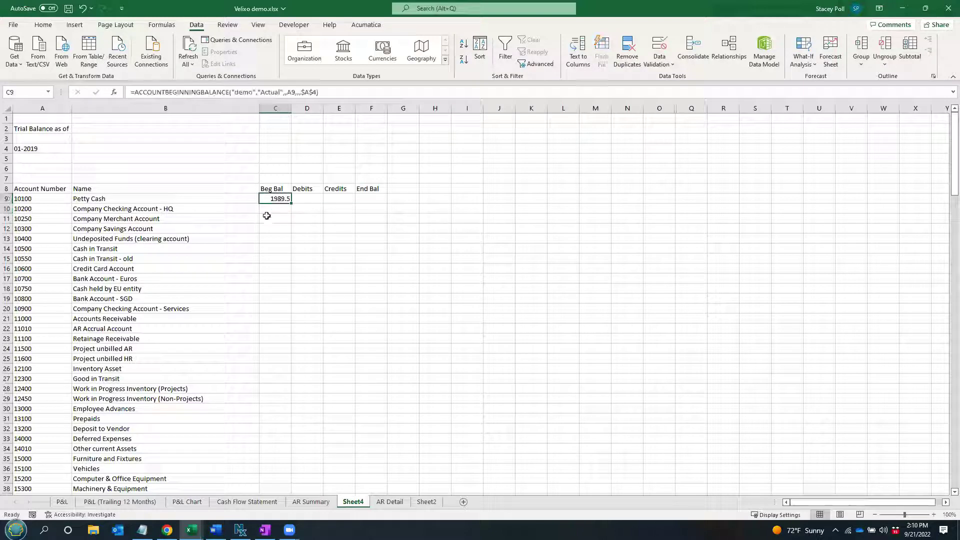
{"action": "double_click", "coordinate": [291, 203]}
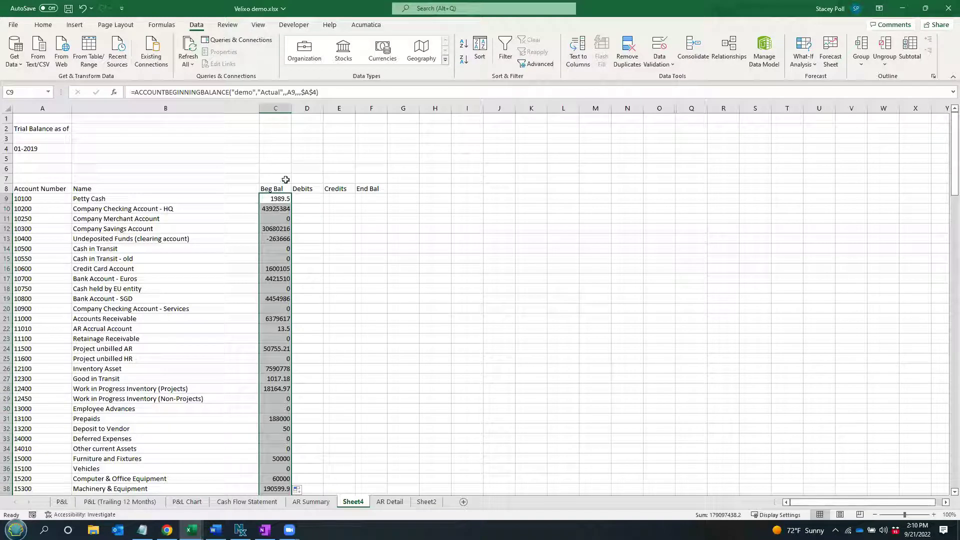
{"action": "double_click", "coordinate": [291, 108]}
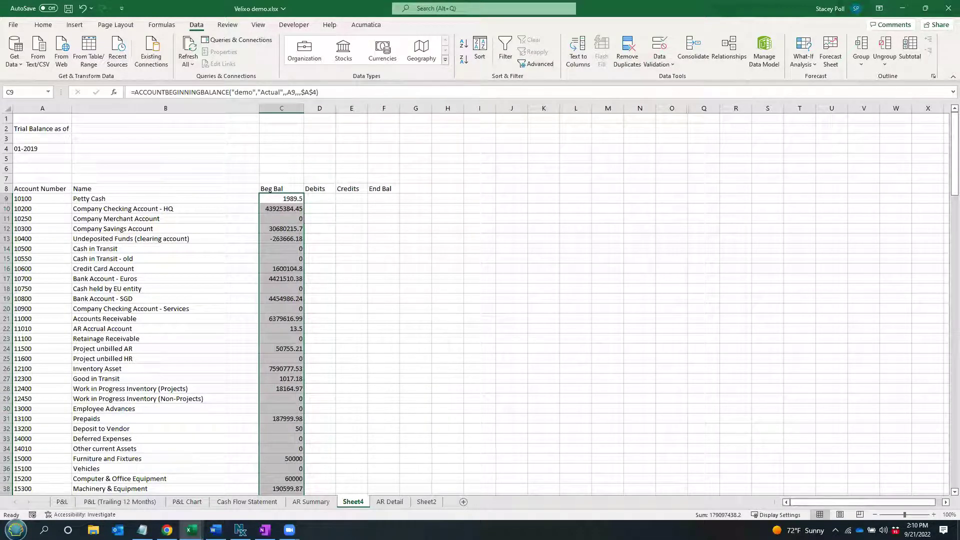
Paste the prepared formula text =ACCOUNTTOTALDEBITS("Demo","Actual",,A9,,,$A$4,$A$4) into cell D9 under Debits
{"action": "left_click", "coordinate": [1, 262]}
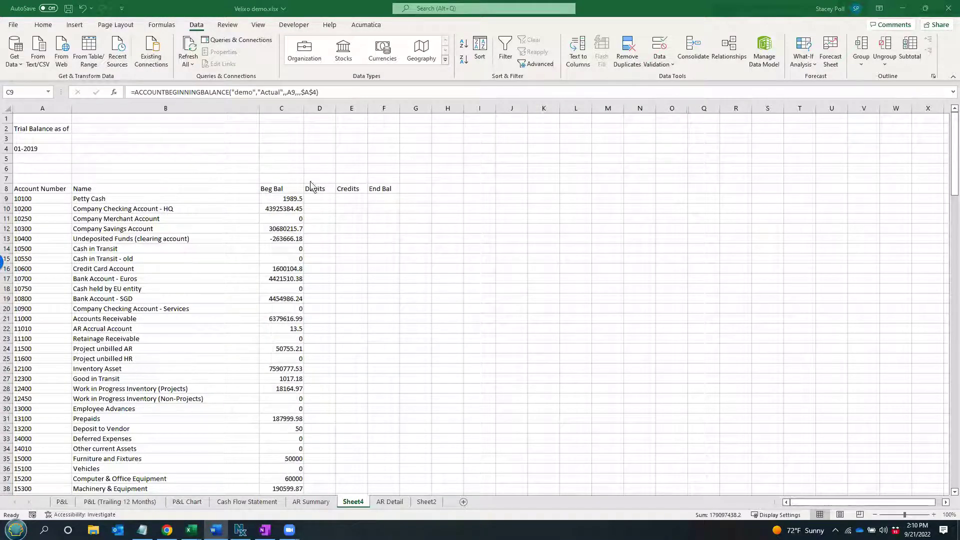
{"action": "key", "text": "alt+Tab"}
{"action": "key", "text": "F2"}
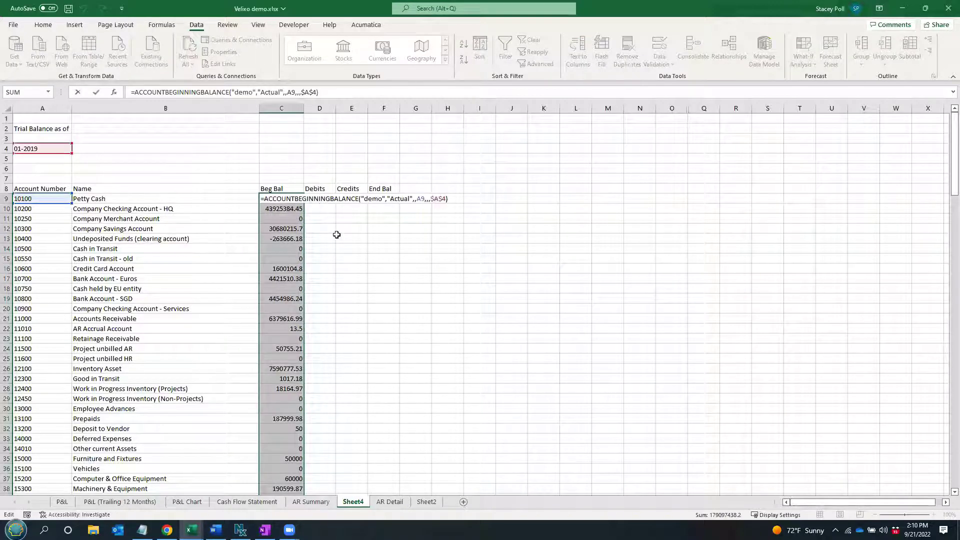
{"action": "key", "text": "Escape"}
{"action": "left_click", "coordinate": [320, 198]}
{"action": "type", "text": "1.1.   =ACCOUNTTOTALDEBITS(\"Demo\",\"Actual\",,A9,,,$A$4,$A$4)"}
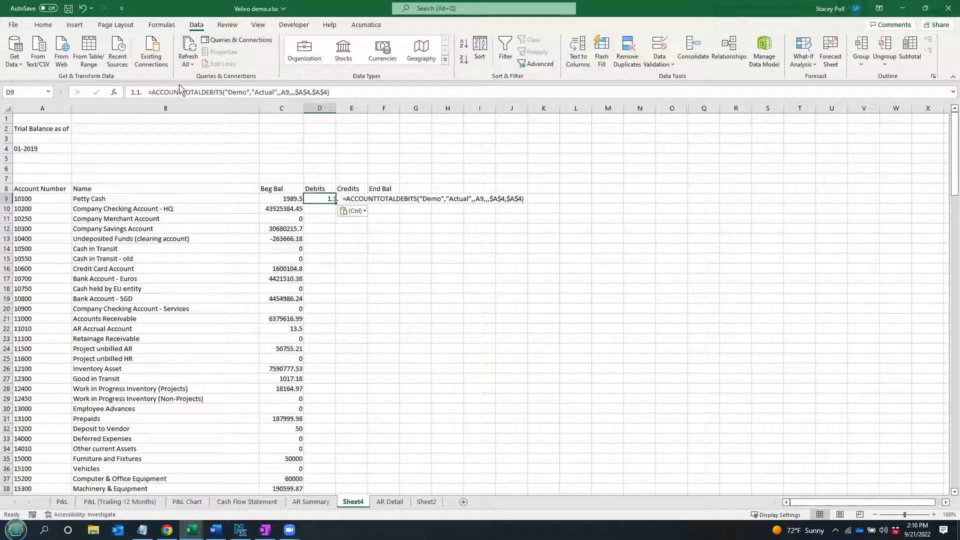
Remove the leading "1.1." numbering from the pasted text in D9 so it evaluates as an ACCOUNTTOTALDEBITS formula
{"action": "left_click", "coordinate": [146, 94]}
{"action": "key", "text": "BackSpace"}
{"action": "key", "text": "BackSpace"}
{"action": "key", "text": "BackSpace"}
{"action": "key", "text": "BackSpace"}
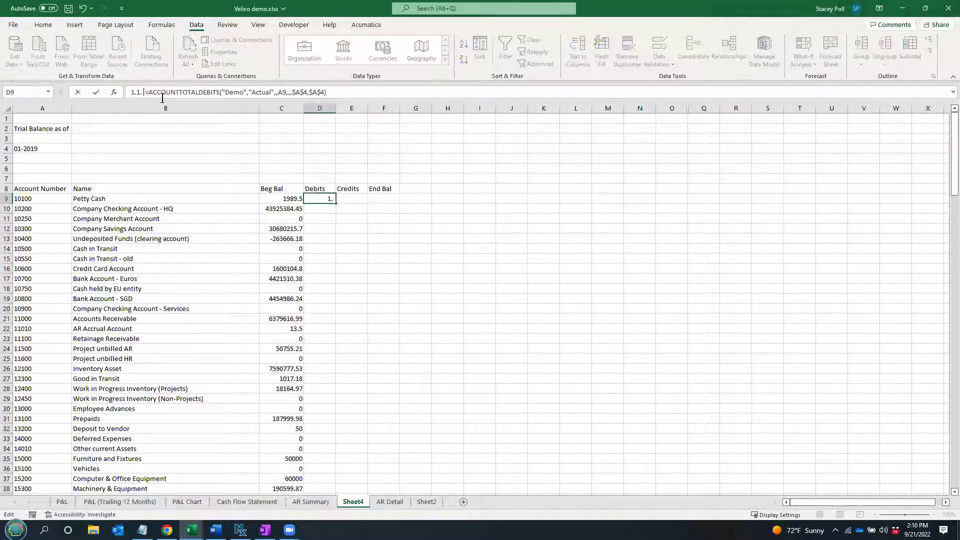
{"action": "key", "text": "BackSpace"}
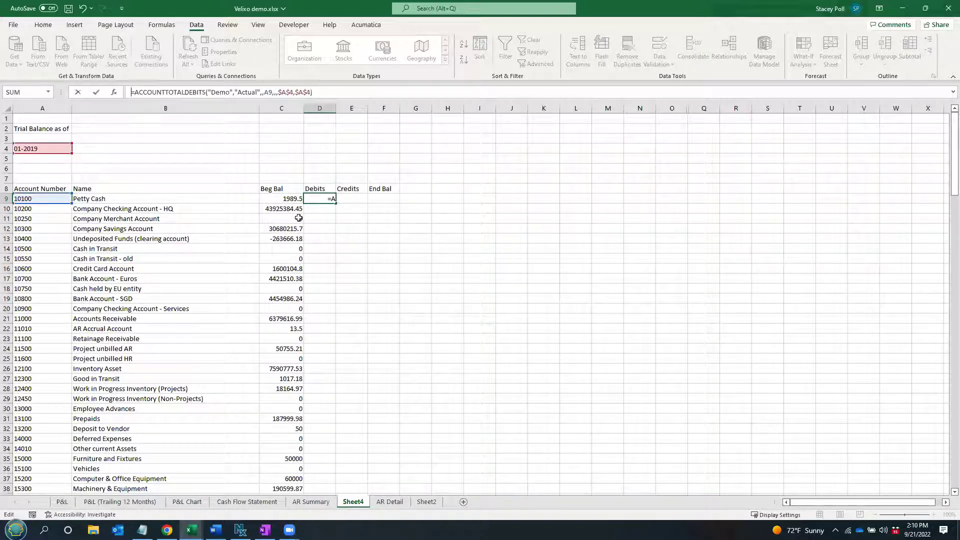
{"action": "key", "text": "Return"}
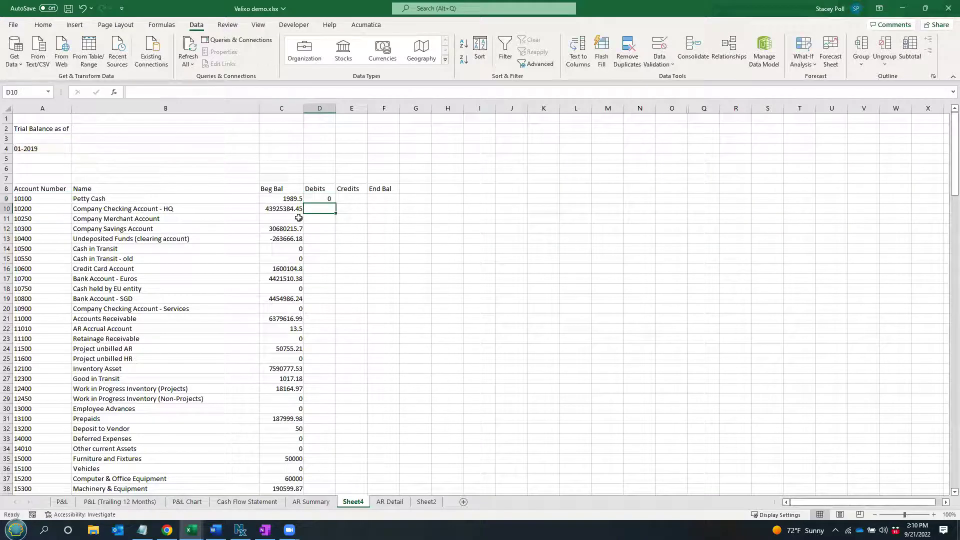
Fill the D9 debits formula down column D for all accounts and autofit the column width
{"action": "left_click", "coordinate": [325, 198]}
{"action": "double_click", "coordinate": [335, 203]}
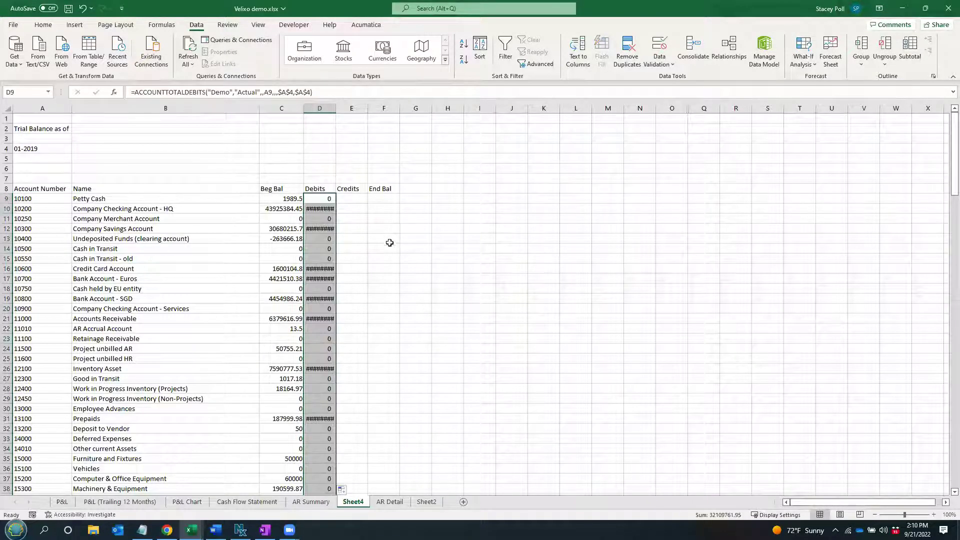
{"action": "left_click", "coordinate": [351, 209]}
{"action": "double_click", "coordinate": [335, 108]}
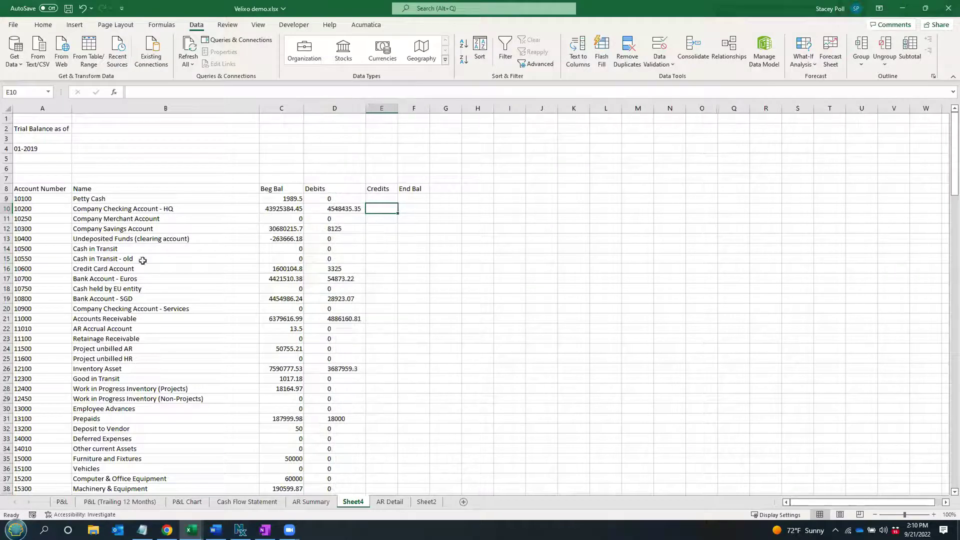
Paste the prepared formula =ACCOUNTTOTALCREDITS("demo","actual",,A9,,,$A$4,$A$4) from the Word notes into E9 and fill it down the Credits column
{"action": "left_click", "coordinate": [215, 529]}
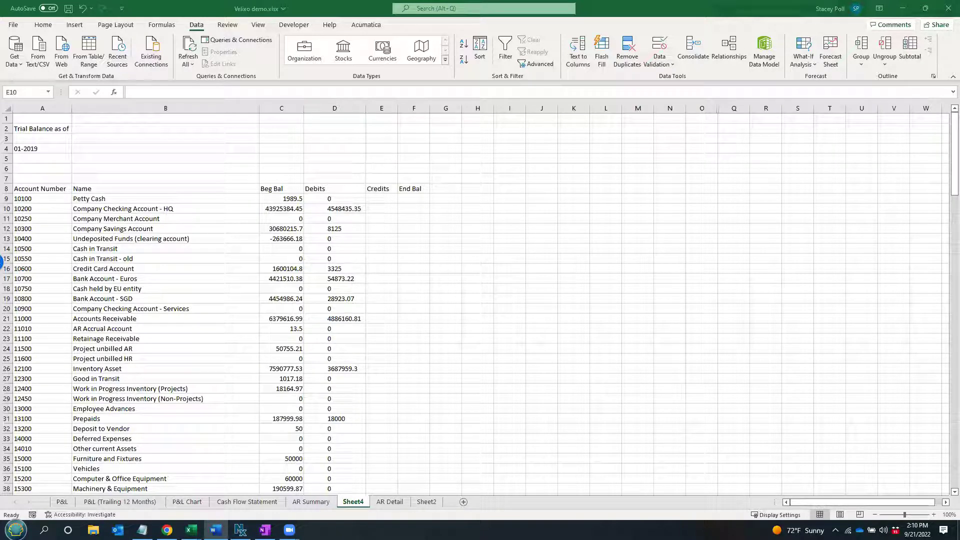
{"action": "left_click", "coordinate": [387, 200]}
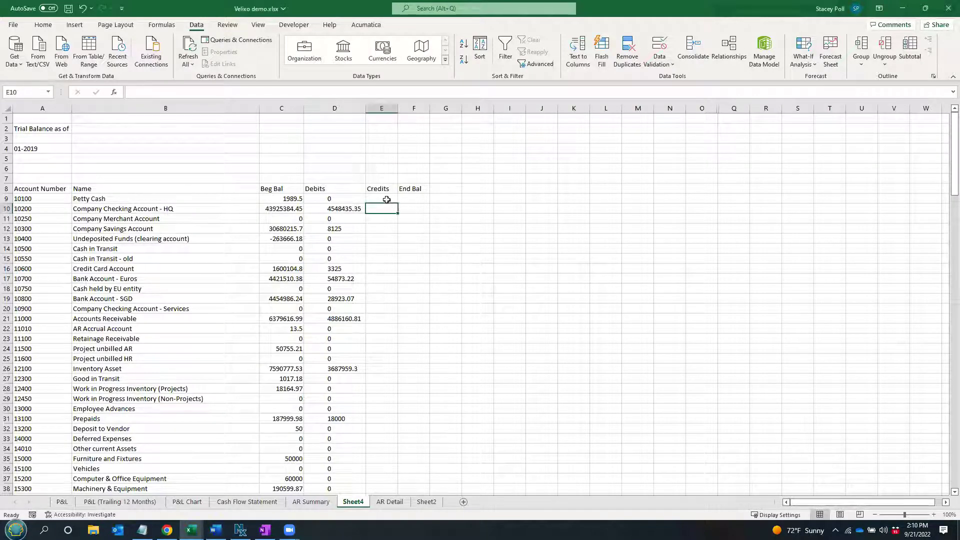
{"action": "key", "text": "ctrl+v"}
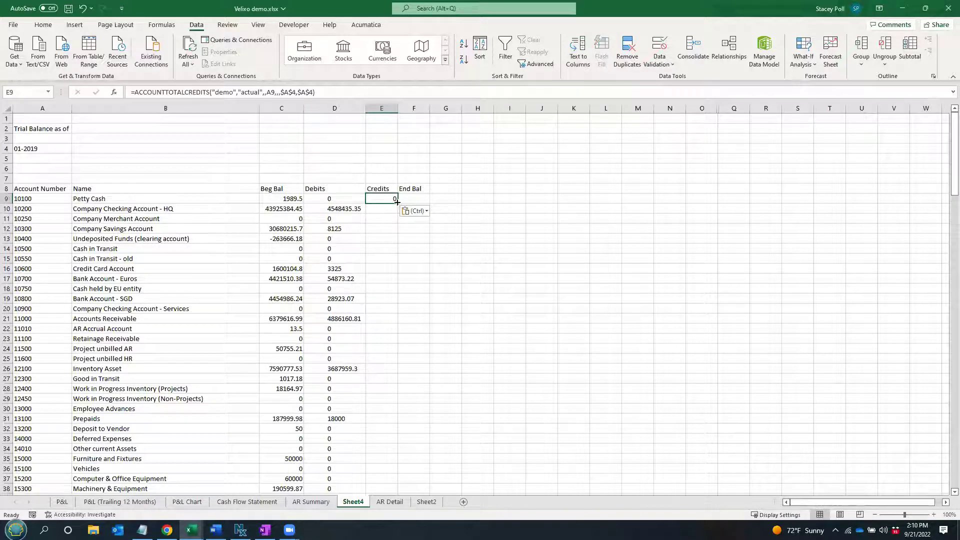
{"action": "double_click", "coordinate": [396, 202]}
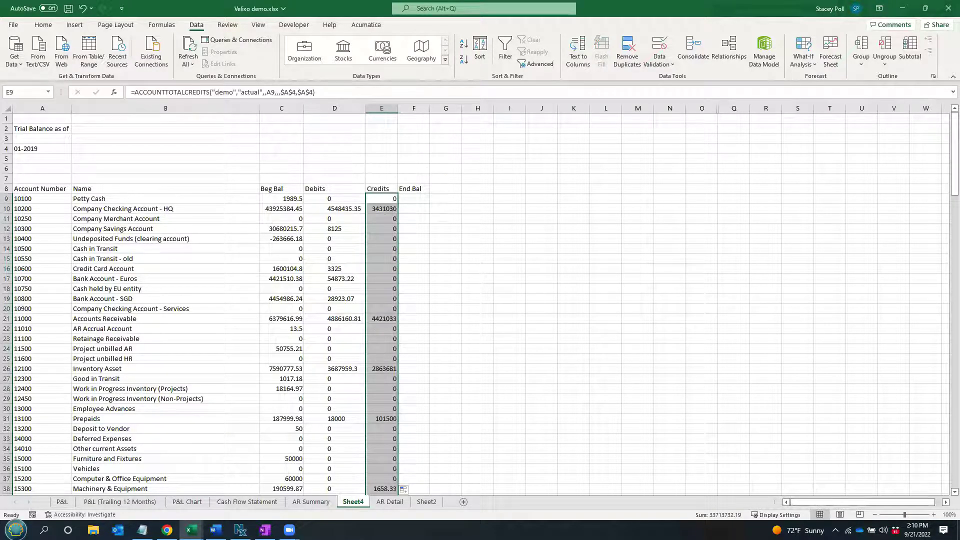
Paste the prepared formula =ACCOUNTENDINGBALANCE("Demo","actual",,A9,,,$A$4) from the Word notes into F9 under End Bal, removing its leading "1.1." numbering
{"action": "key", "text": "alt+Tab"}
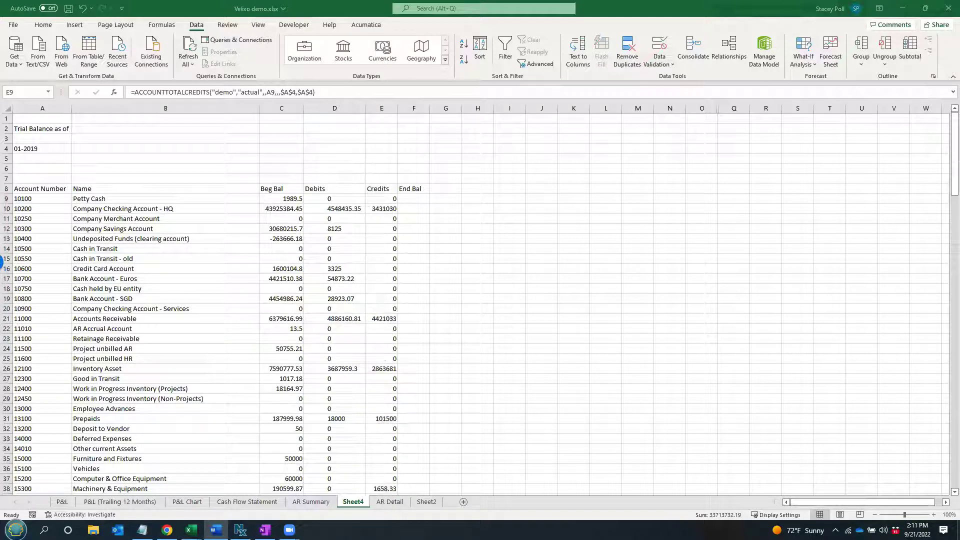
{"action": "left_click", "coordinate": [407, 198]}
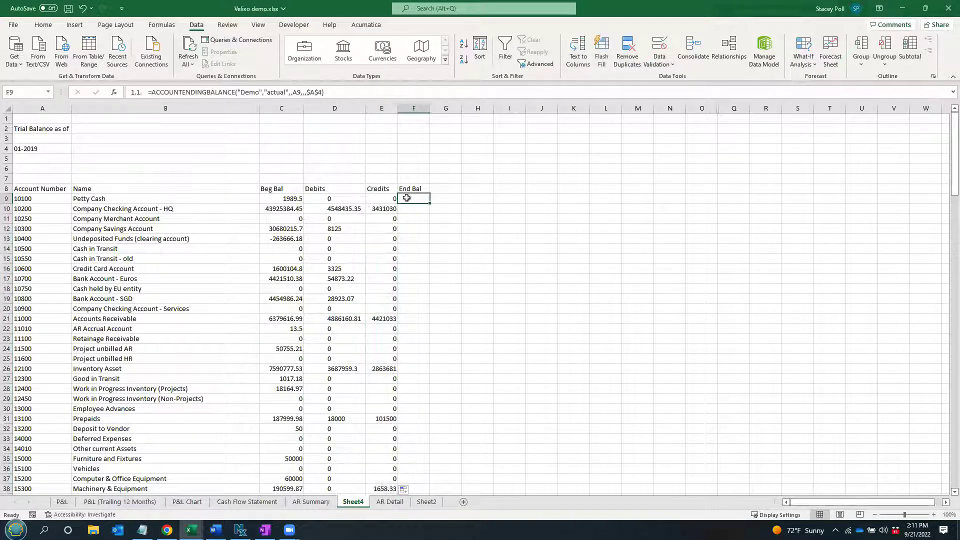
{"action": "type", "text": "1.1. =ACCOUNTENDINGBALANCE(\"Demo\",\"actual\",,A9,,,$A$4)"}
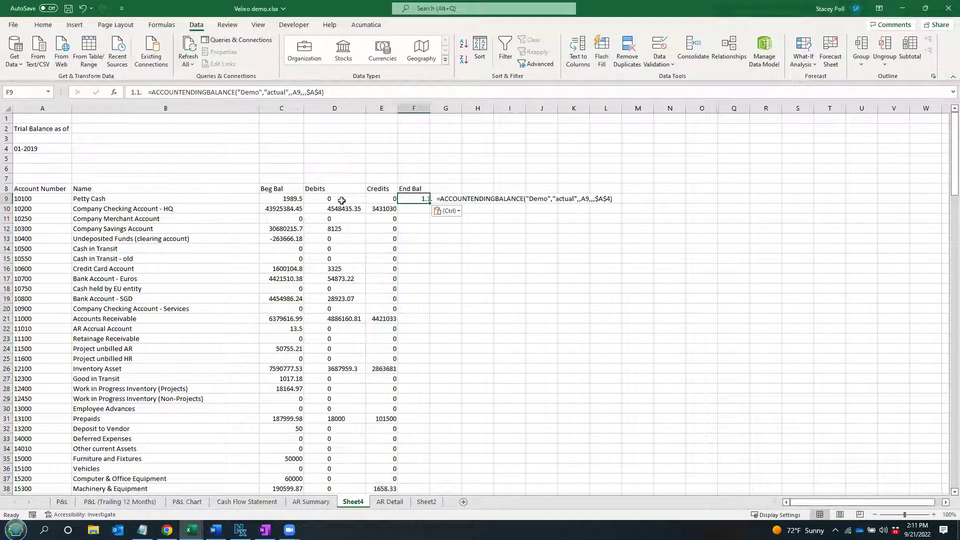
{"action": "left_click", "coordinate": [148, 93]}
{"action": "key", "text": "BackSpace"}
{"action": "key", "text": "BackSpace"}
{"action": "key", "text": "BackSpace"}
{"action": "key", "text": "BackSpace"}
{"action": "key", "text": "BackSpace"}
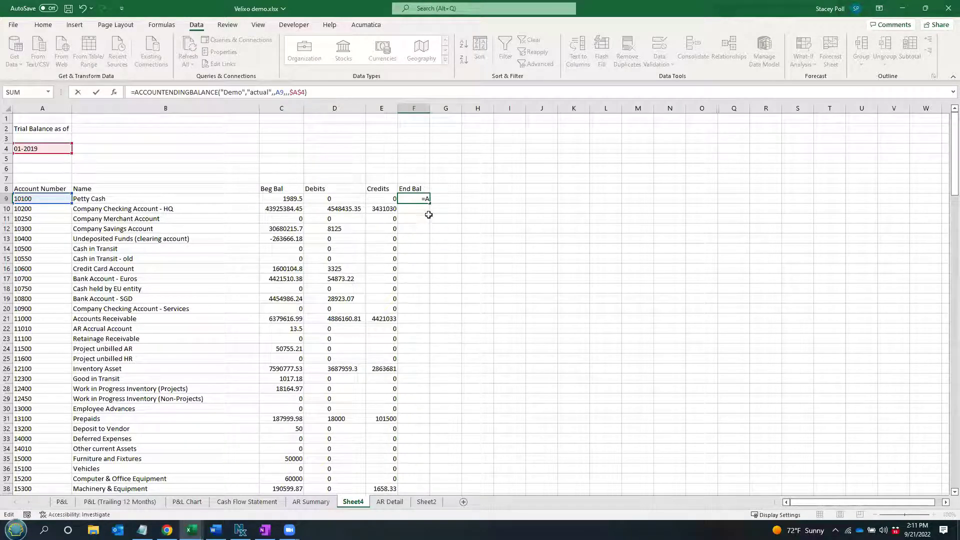
{"action": "key", "text": "Return"}
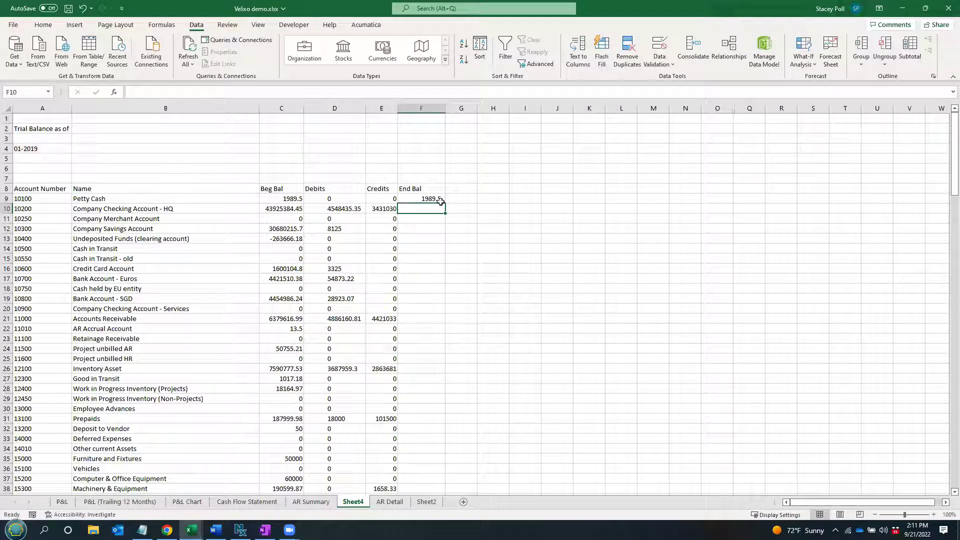
Fill the F9 ending balance formula down column F for all accounts and autofit the column width
{"action": "left_click", "coordinate": [442, 201]}
{"action": "double_click", "coordinate": [444, 203]}
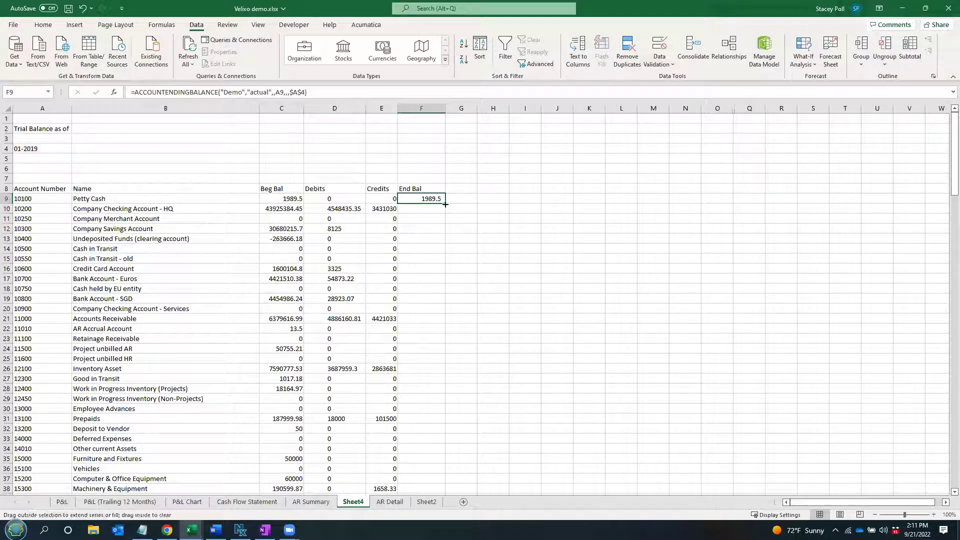
{"action": "left_click", "coordinate": [452, 178]}
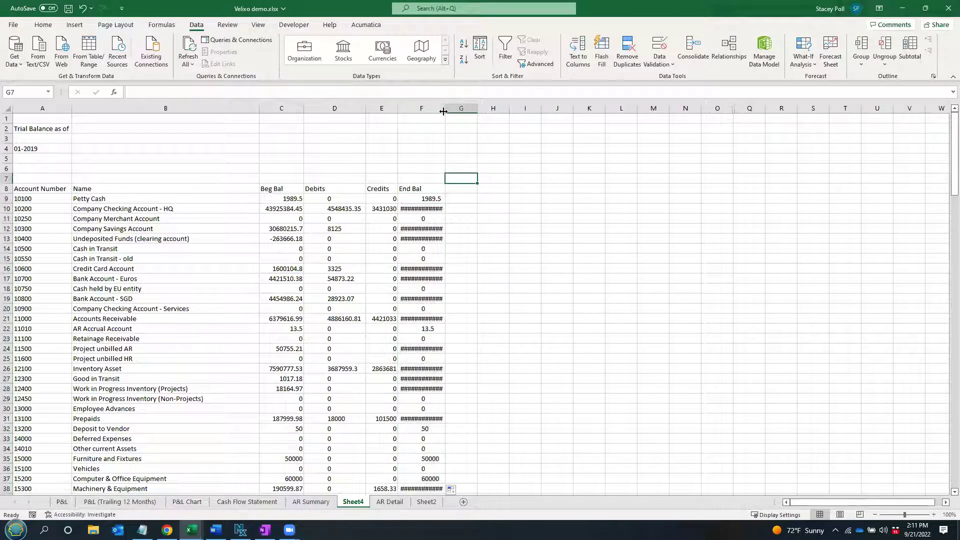
{"action": "double_click", "coordinate": [445, 109]}
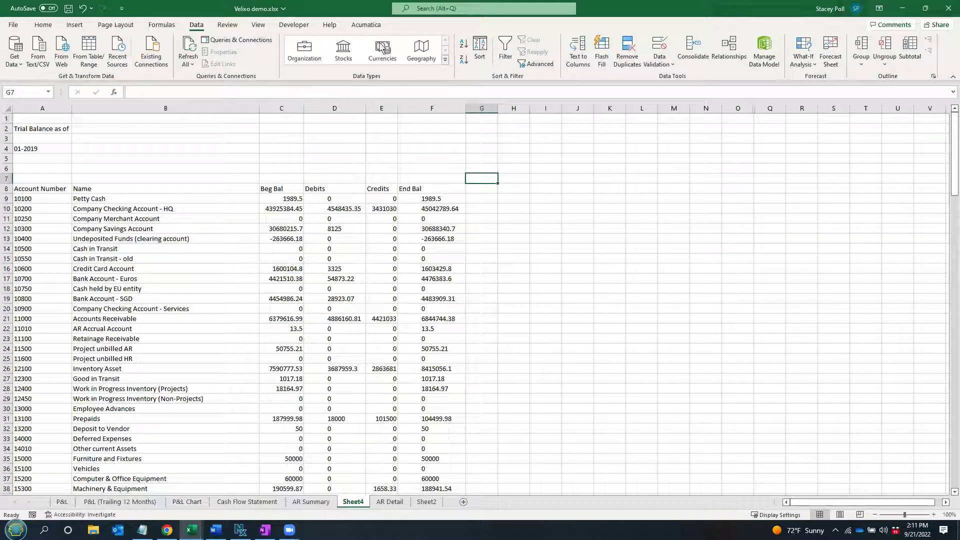
Run a Smart Refresh of the Acumatica data to recalculate the trial balance
{"action": "left_click", "coordinate": [367, 25]}
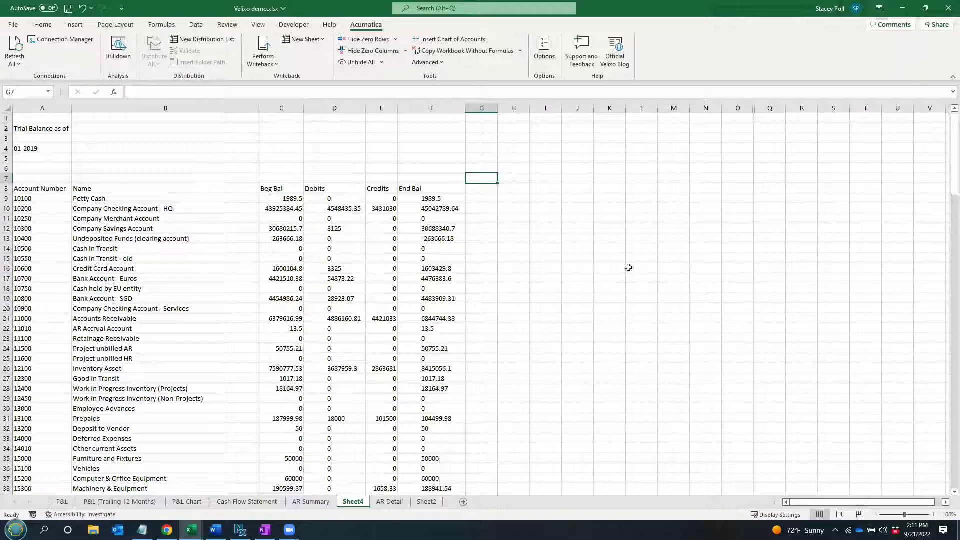
{"action": "left_click", "coordinate": [14, 62]}
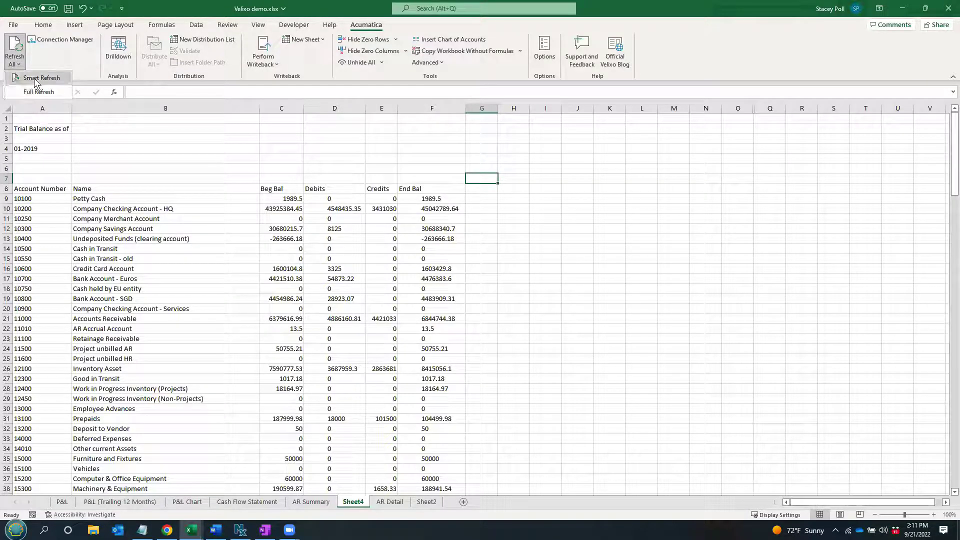
{"action": "left_click", "coordinate": [35, 80]}
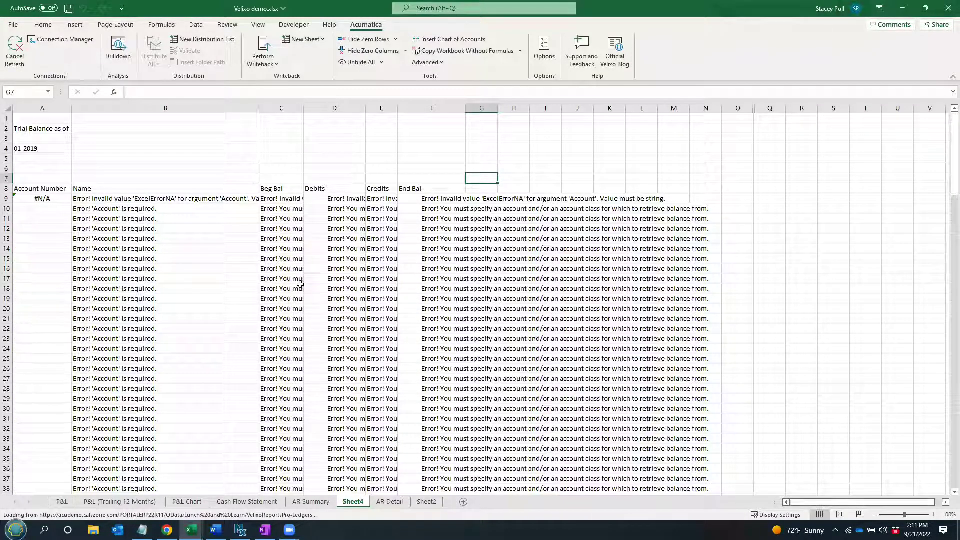
{"action": "left_click", "coordinate": [216, 238]}
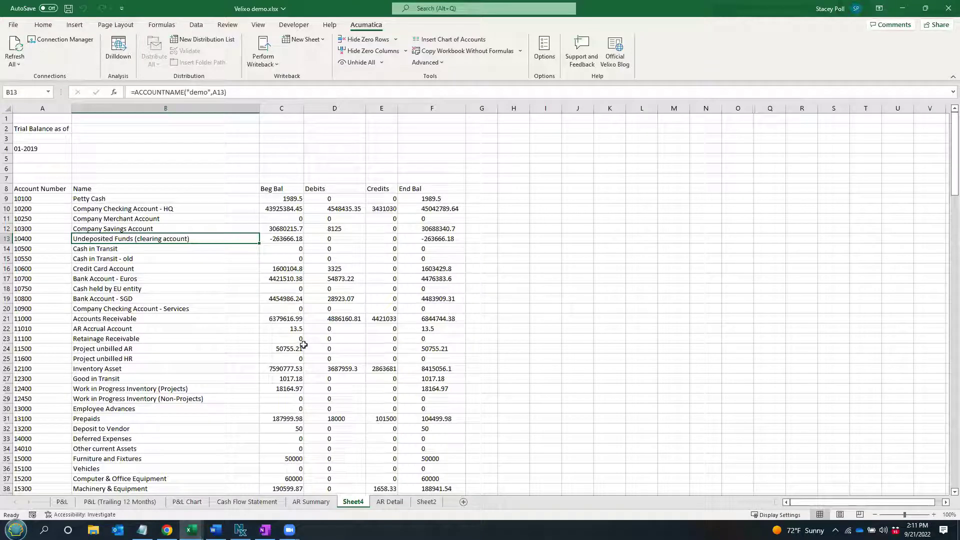
Switch the trial balance period in A4 first to 02-2019 and finally to 04-2019
{"action": "left_click", "coordinate": [59, 151]}
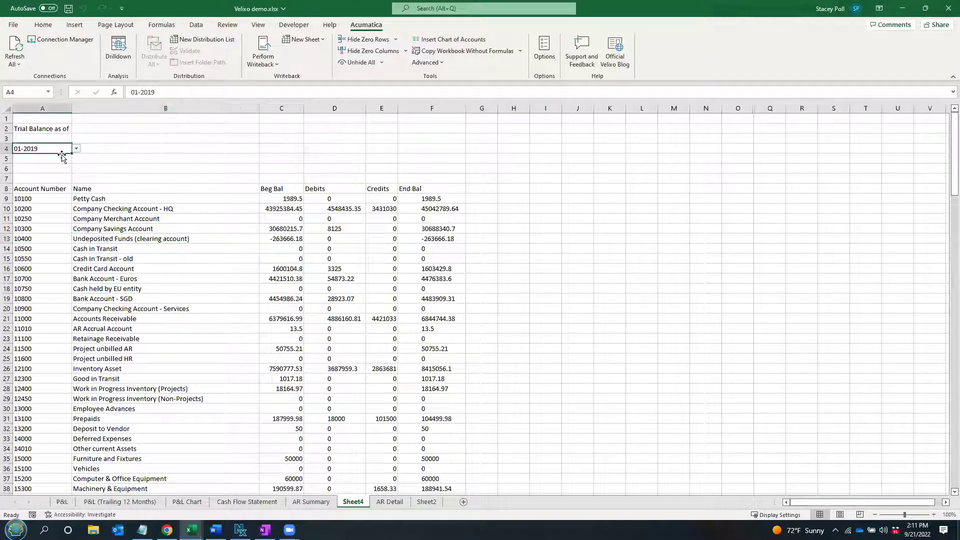
{"action": "left_click", "coordinate": [76, 148]}
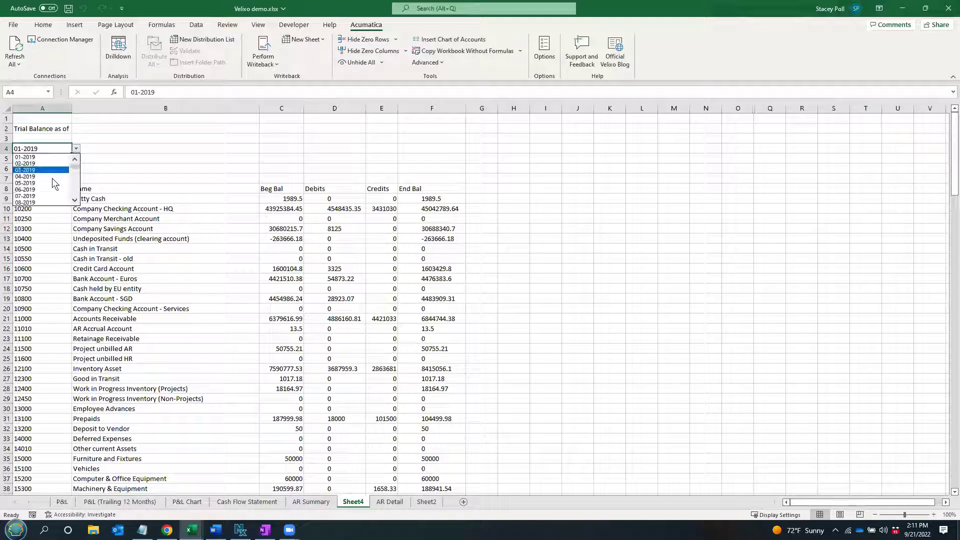
{"action": "left_click", "coordinate": [22, 164]}
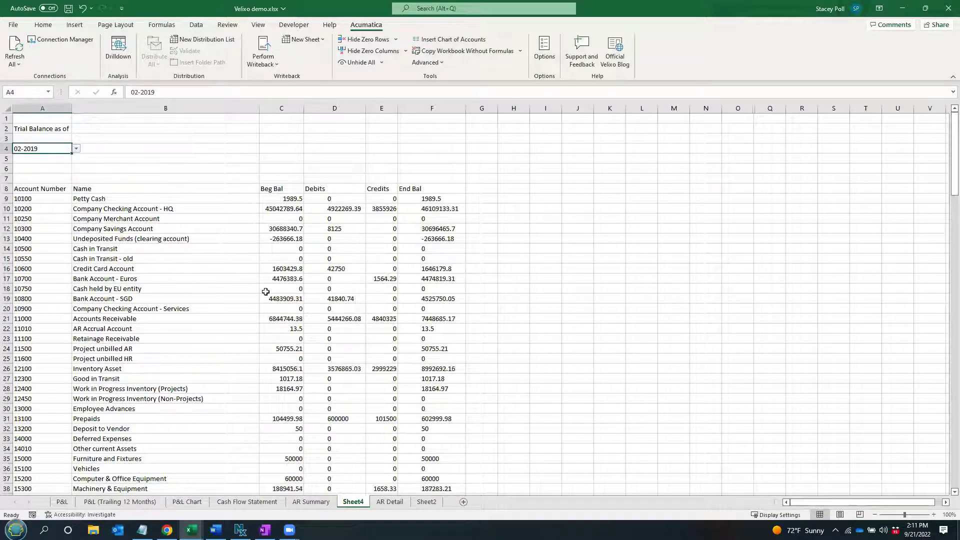
{"action": "left_click", "coordinate": [77, 149]}
{"action": "left_click", "coordinate": [42, 178]}
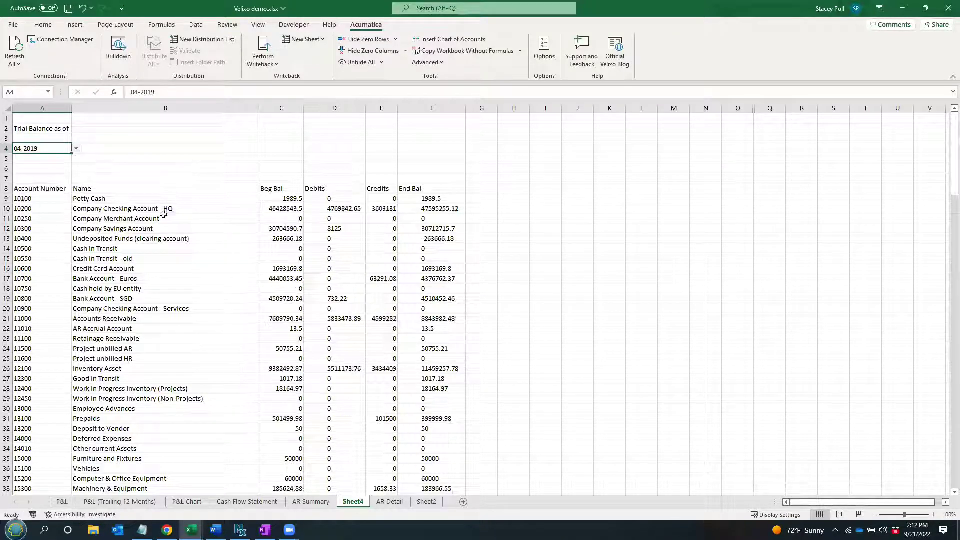